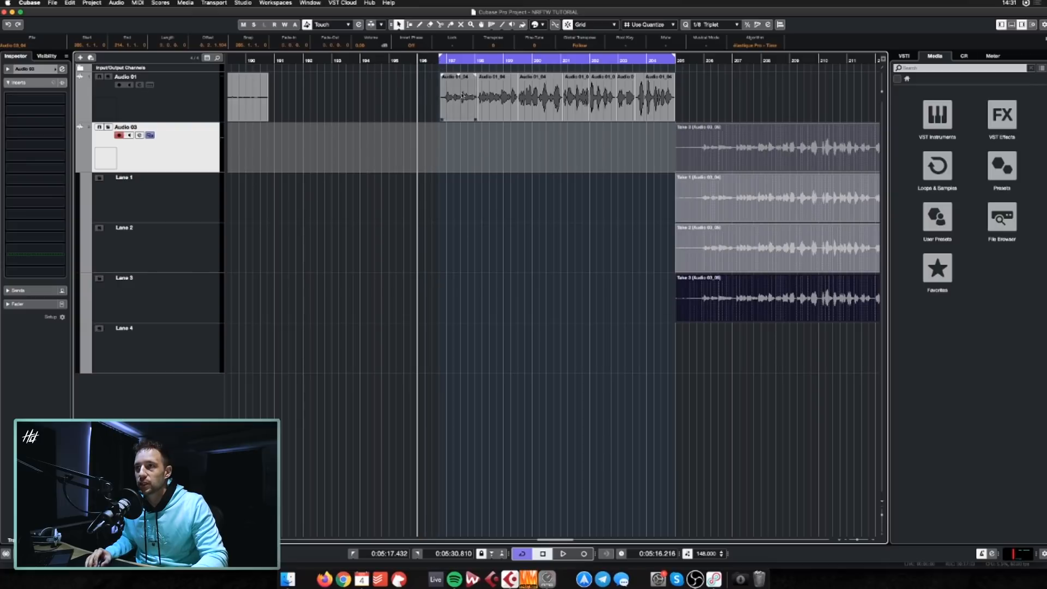
Play the edited vocal on Audio 01 from the start of the cycle range
key(KP_1)
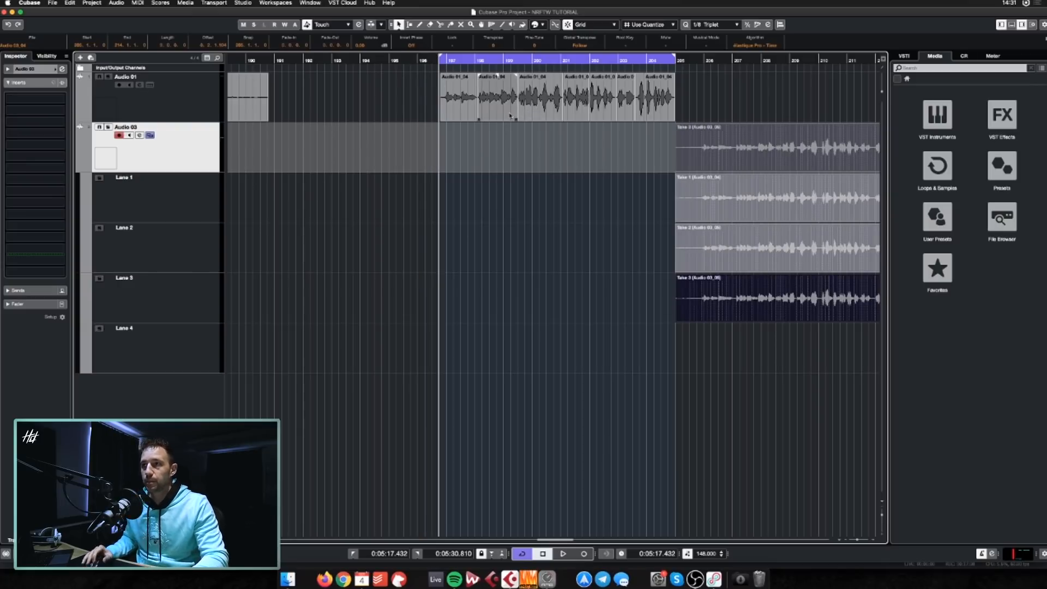
key(space)
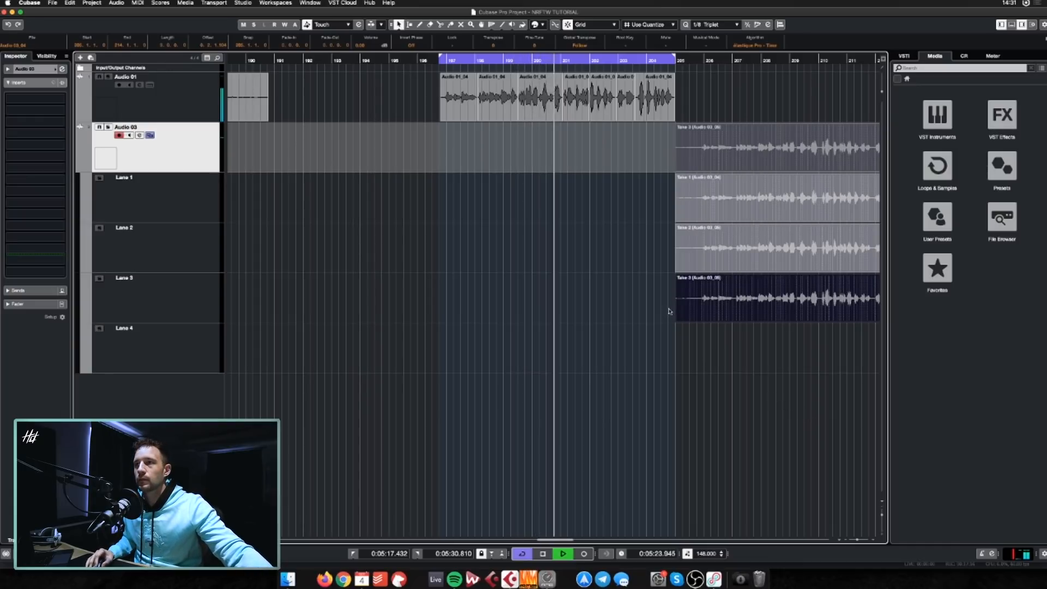
click(612, 214)
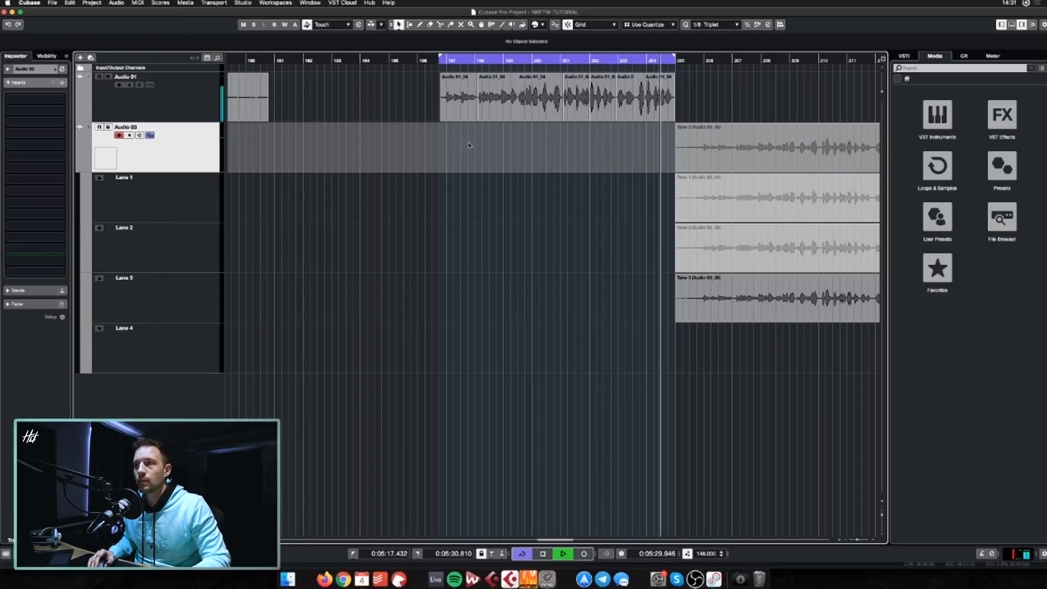
key(space)
Set the cycle range over the recorded takes on Audio 03, from about bar 206 to bar 215
key(g)
key(g)
click(594, 145)
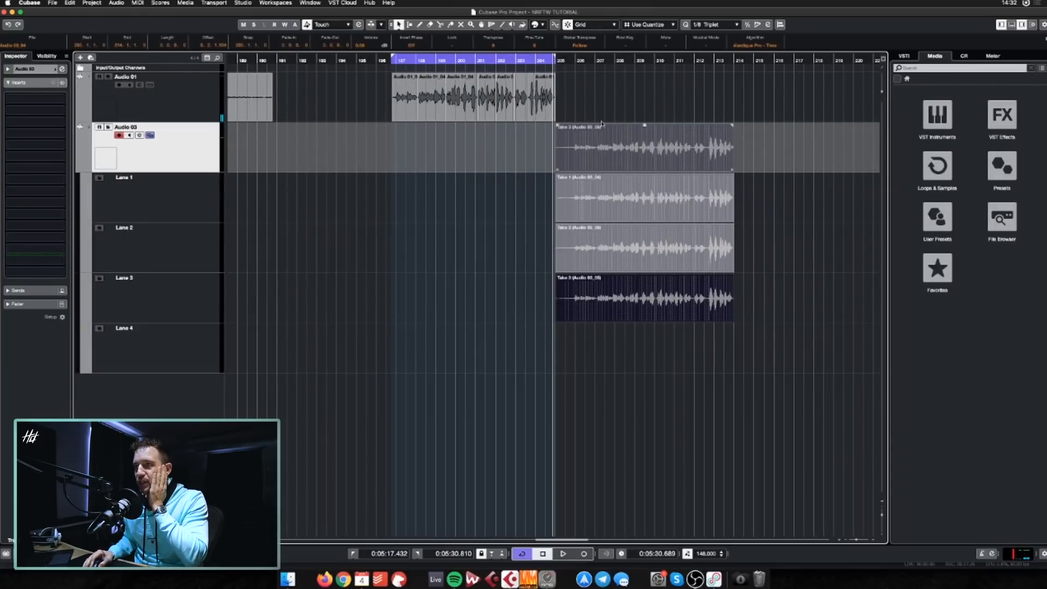
super+click(573, 61)
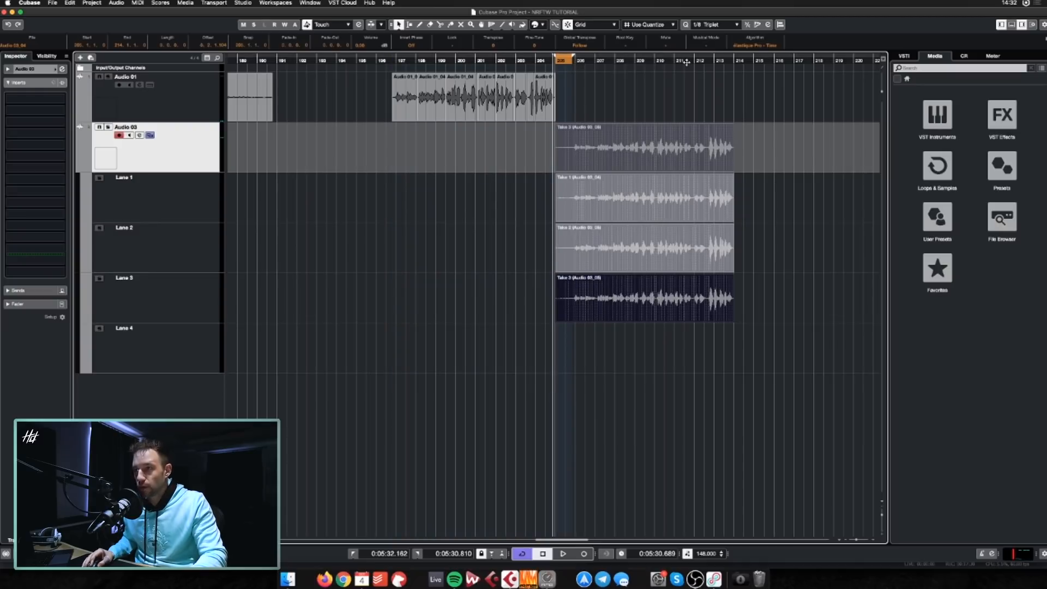
alt+click(746, 61)
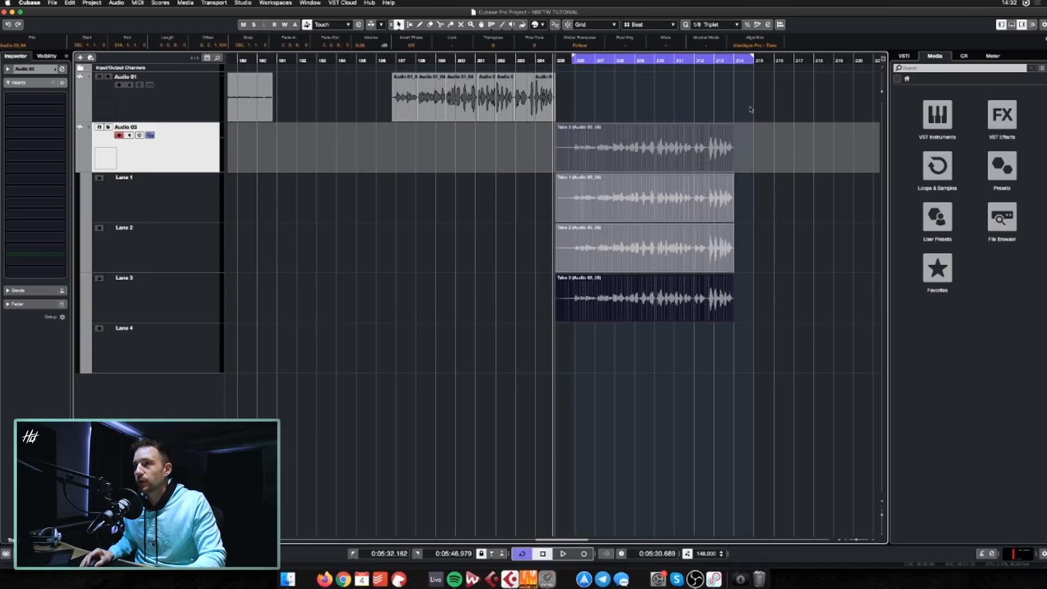
key(h)
key(h)
scroll(629, 143, right, 4)
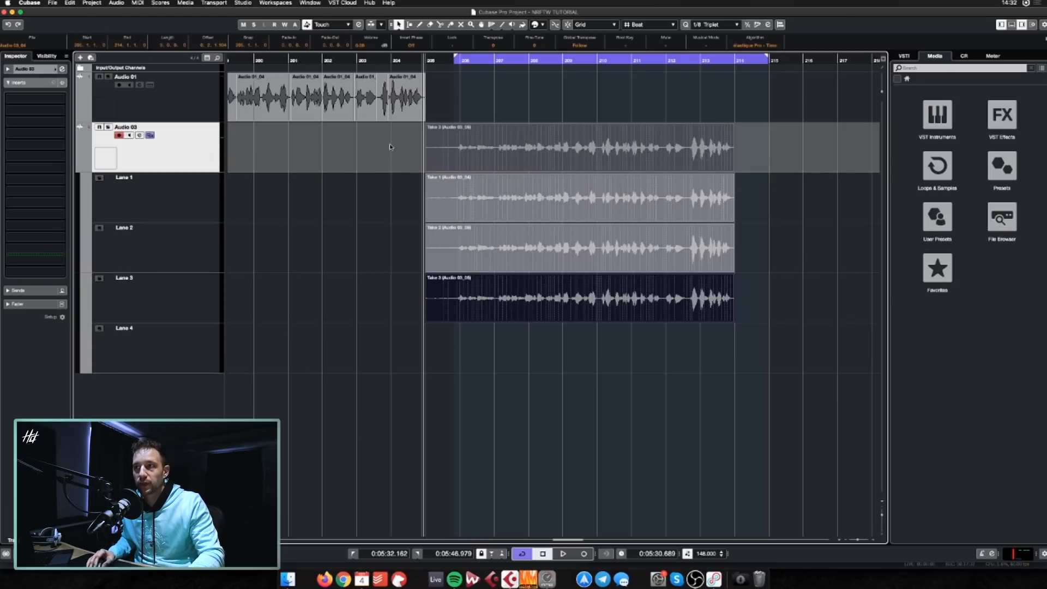
scroll(537, 129, right, 2)
Cycle the bar from 216 to 217 and record a short extra take on Audio 03 there
super+click(734, 61)
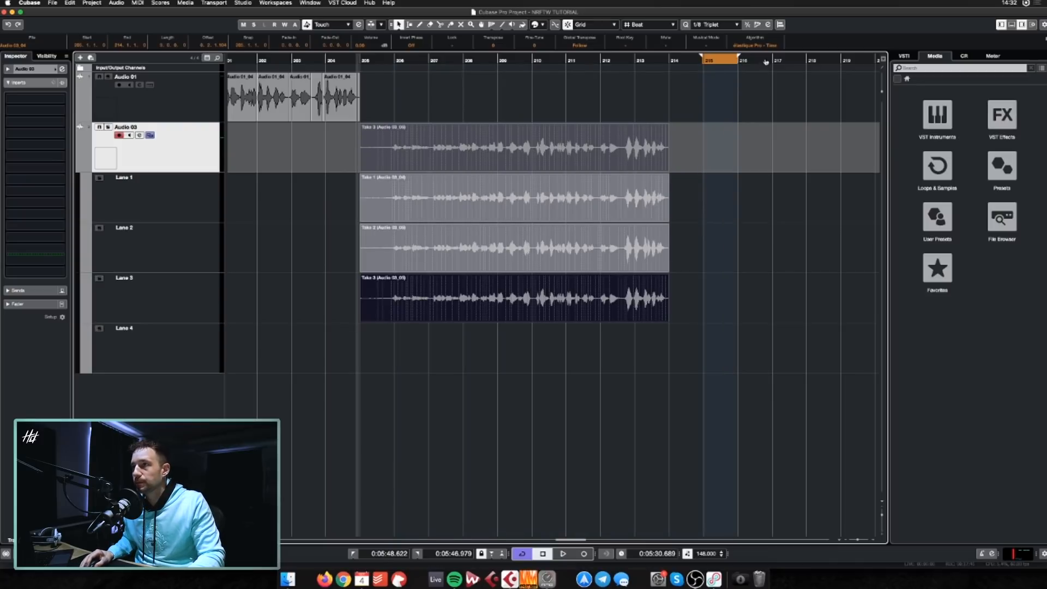
key(KP_Multiply)
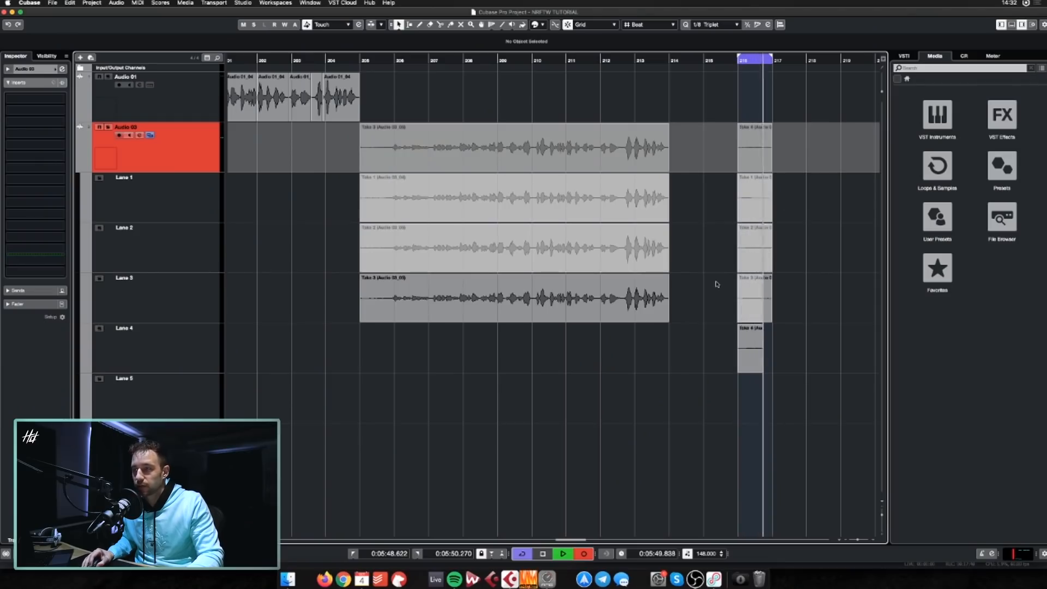
key(space)
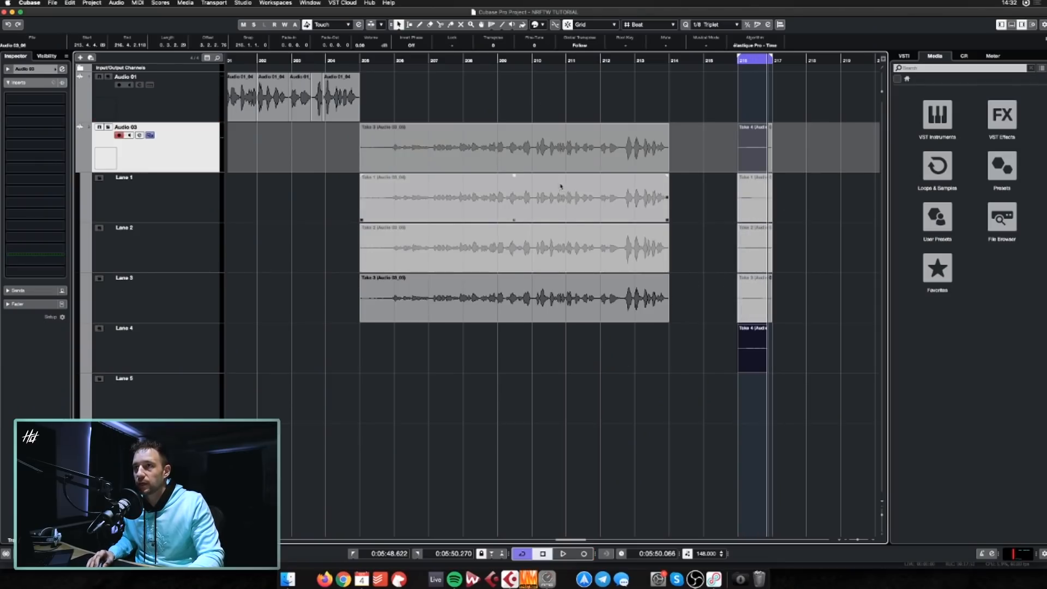
Switch between the long takes in Lanes 1 to 3 with the Comp tool, ending with Take 1 active
click(480, 25)
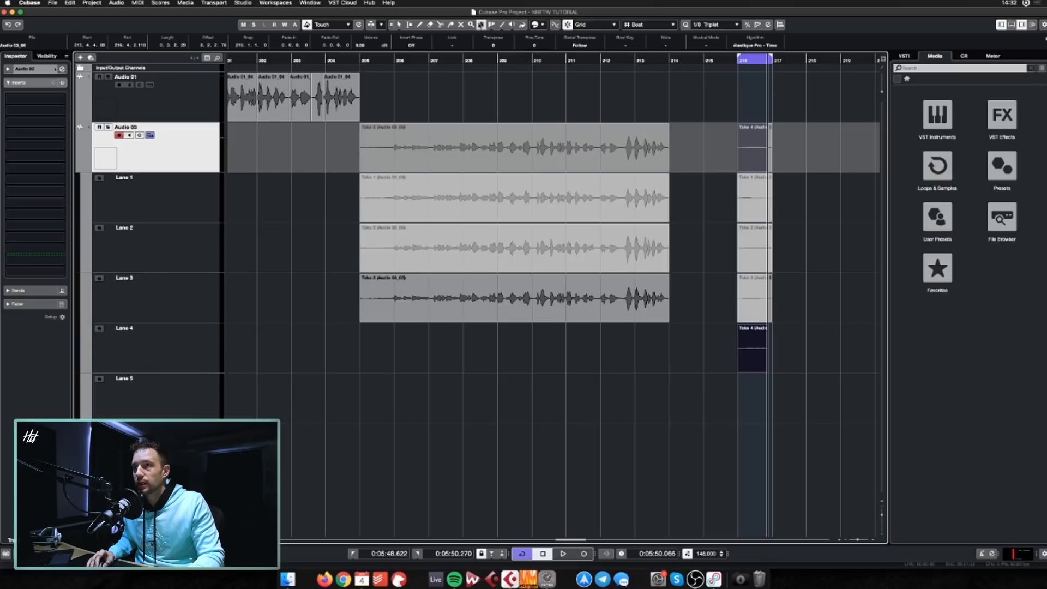
click(482, 202)
click(481, 247)
click(481, 314)
click(474, 248)
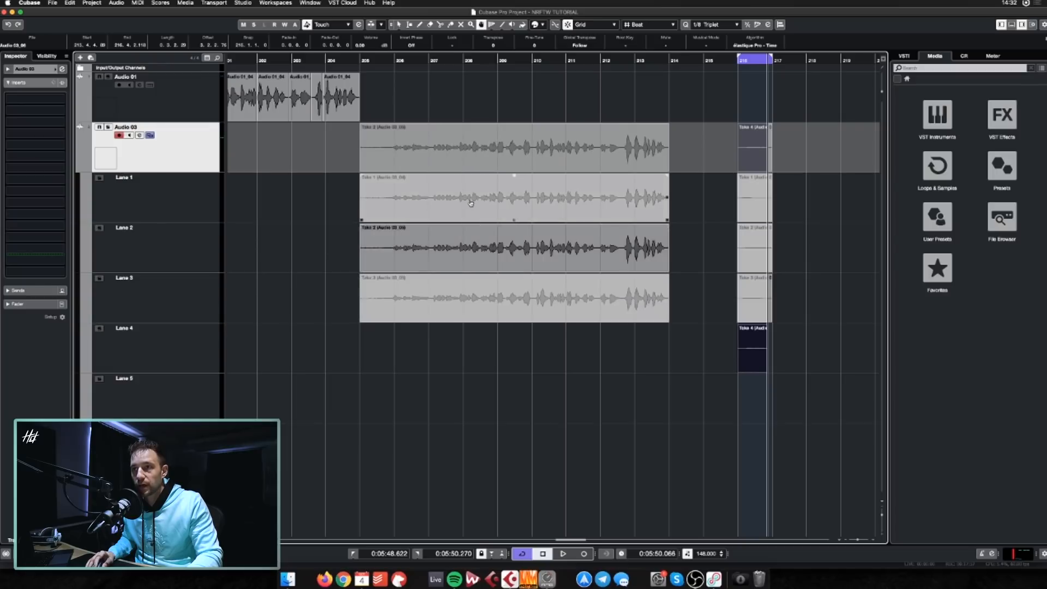
click(471, 203)
Split the takes in Lanes 1 and 2 around bars 207 and 208 and activate the short Take 2 section
key(3)
click(430, 204)
click(465, 253)
click(437, 257)
key(super+z)
click(429, 252)
right_click(443, 250)
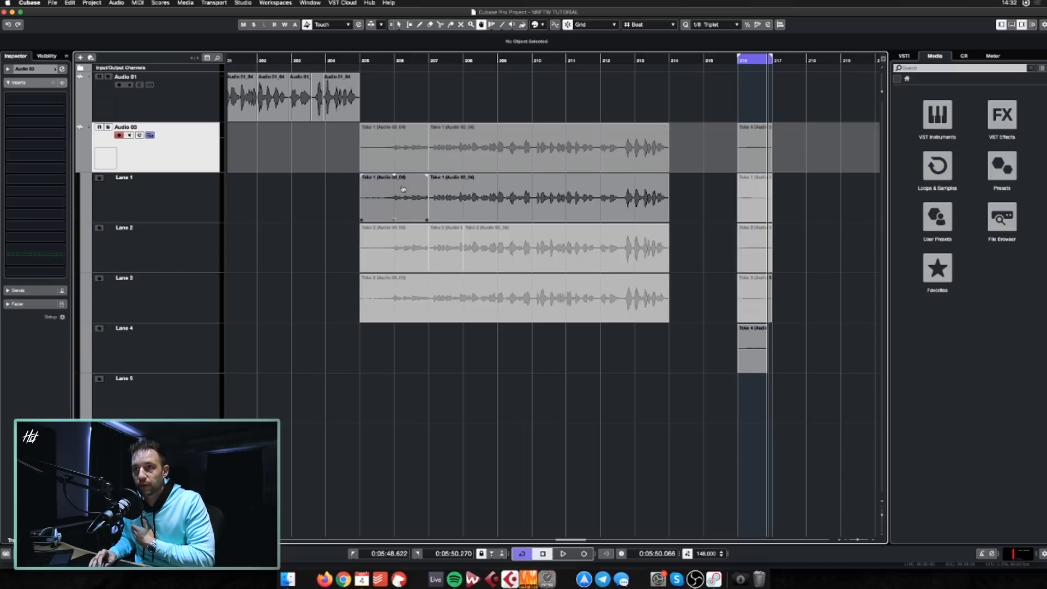
click(436, 246)
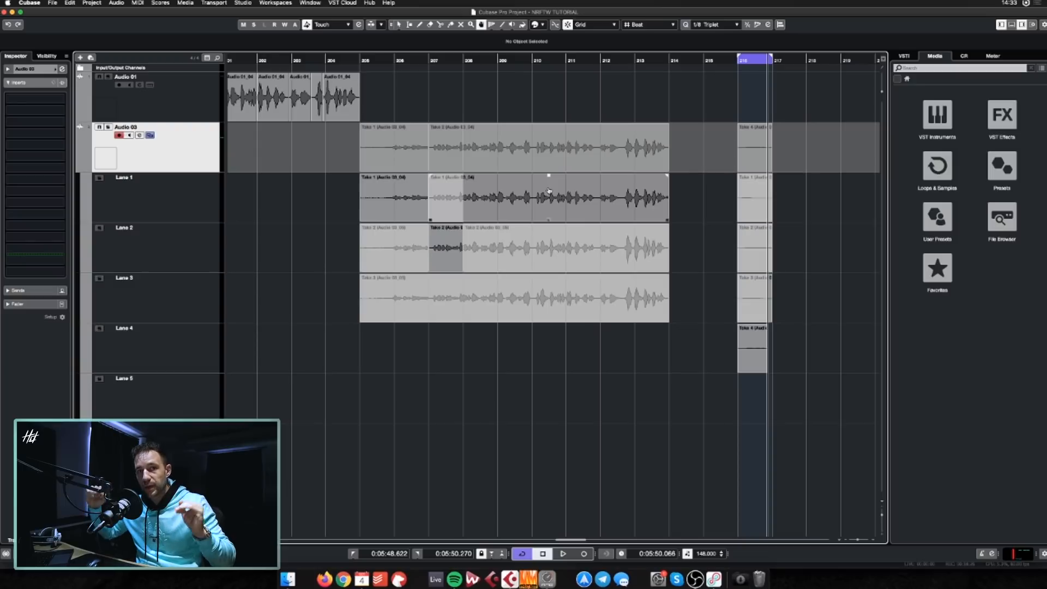
Undo the take switch and the splits so the takes on Audio 03 are whole again
key(super+z)
key(super+z)
key(super+z)
key(super+z)
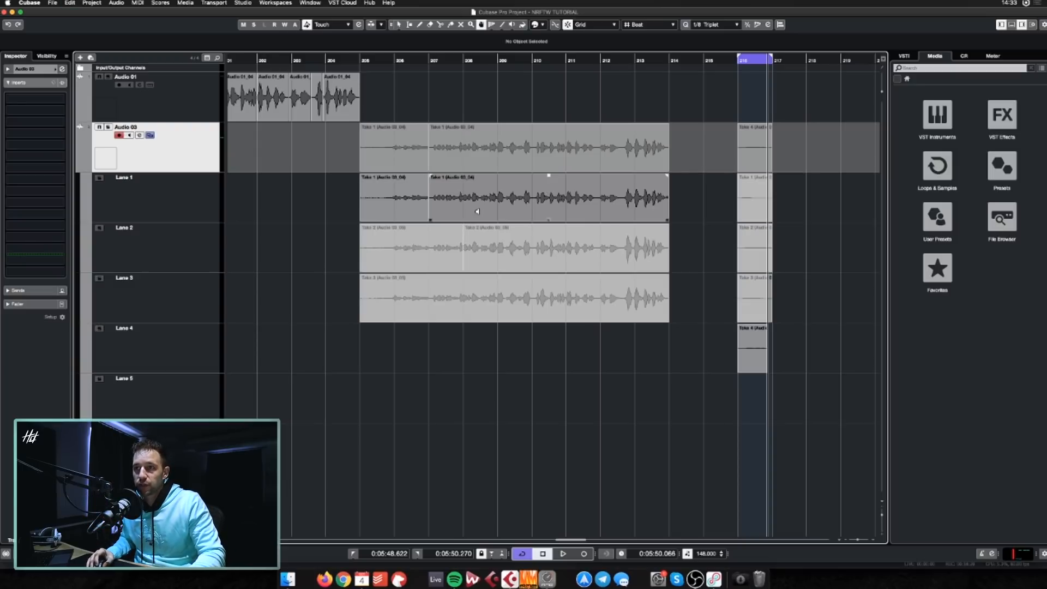
Add three mono audio tracks with Stereo Out routing directly below Audio 01
key(1)
scroll(482, 279, left, 10)
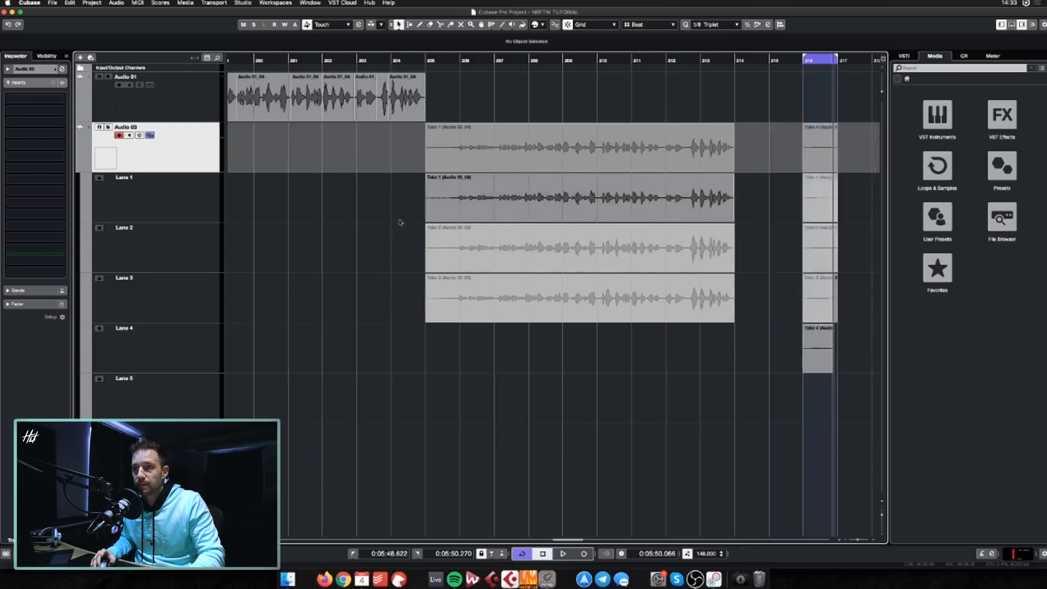
click(209, 112)
key(t)
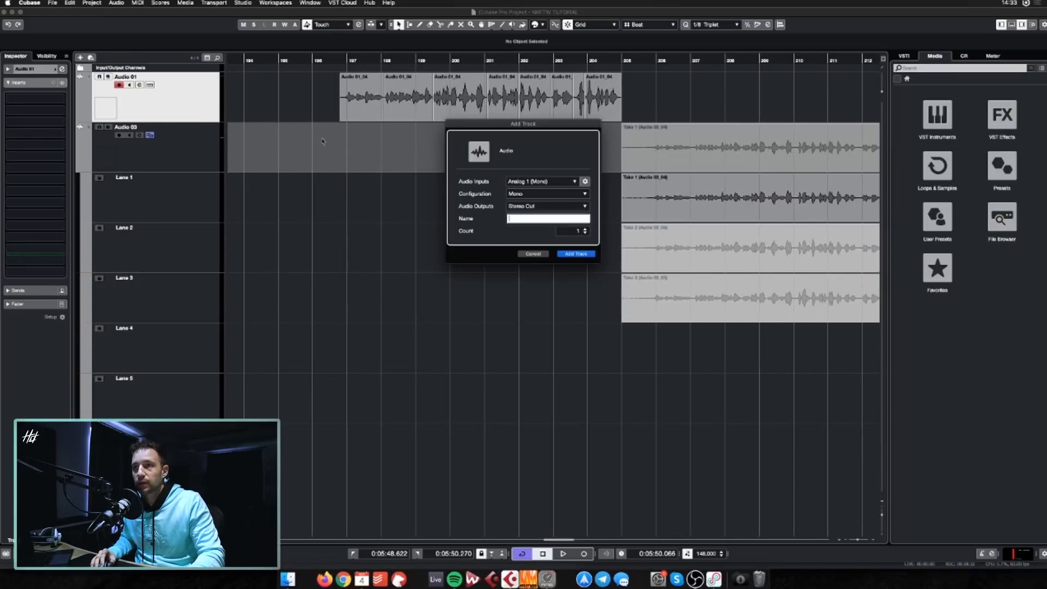
click(576, 253)
Move Takes 1, 2 and 3 from the Audio 03 lanes to Audio 02, Audio 04 and Audio 05, starting at bar 196
super+click(347, 60)
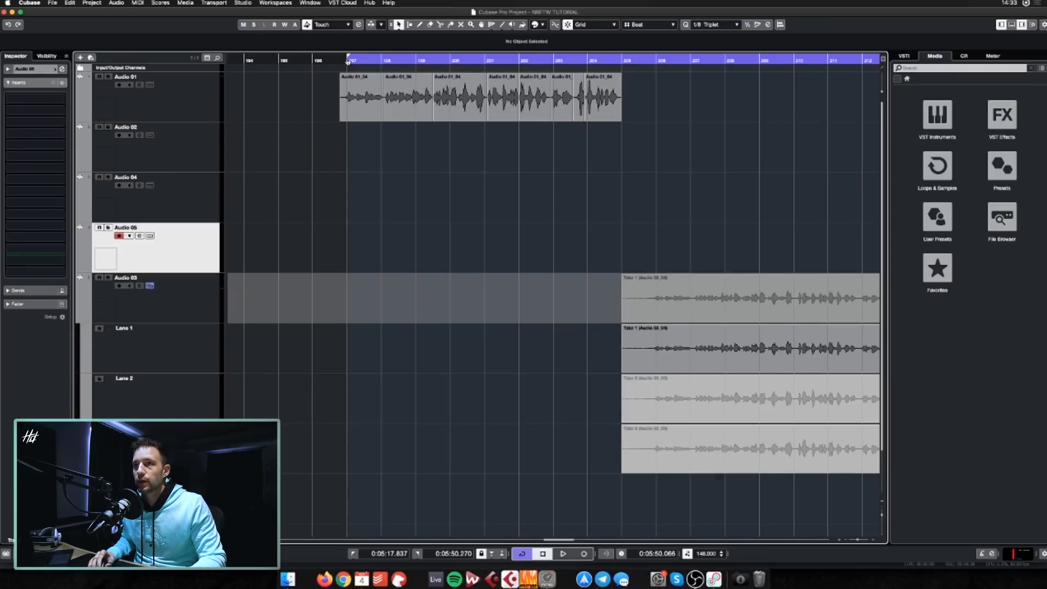
scroll(481, 250, down, 1)
drag(621, 342, 313, 140)
drag(612, 391, 331, 244)
drag(257, 131, 363, 244)
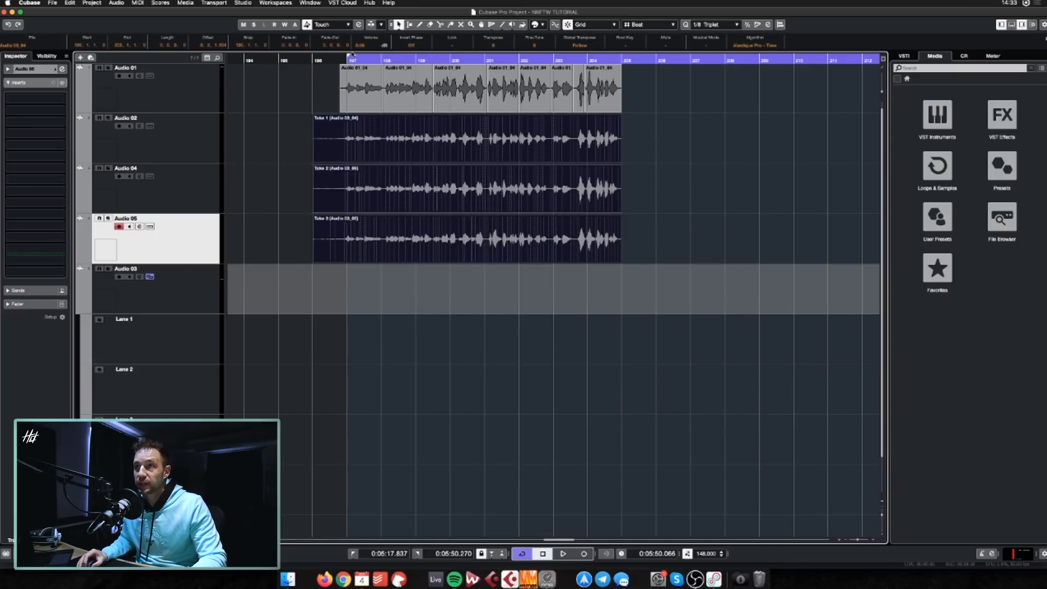
Fit the cycle range to the vocal on Audio 01, from its start just before bar 197 to its end
scroll(364, 46, up, 3)
scroll(464, 109, up, 2)
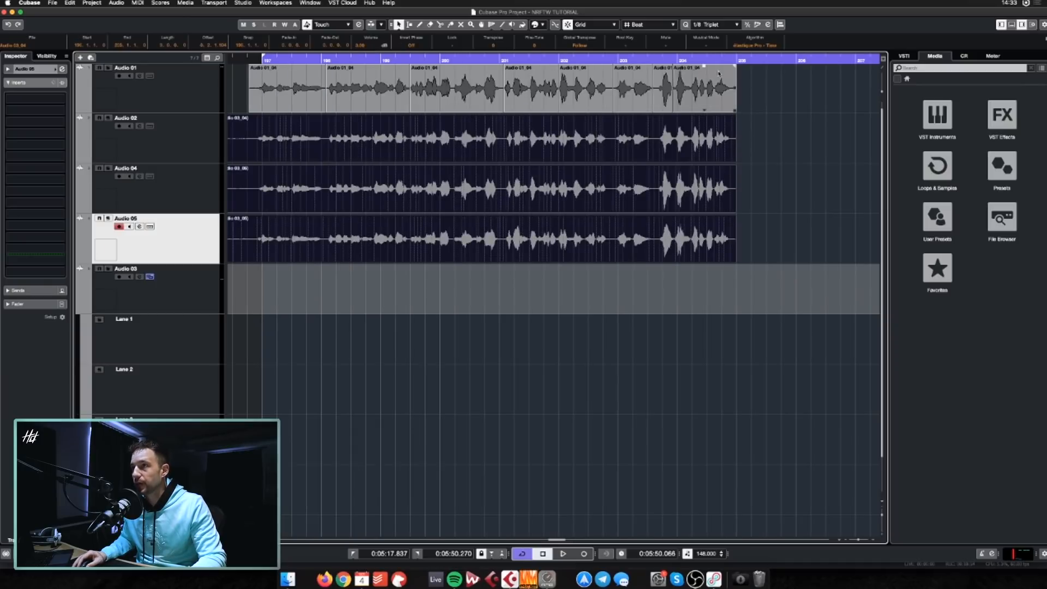
alt+click(734, 59)
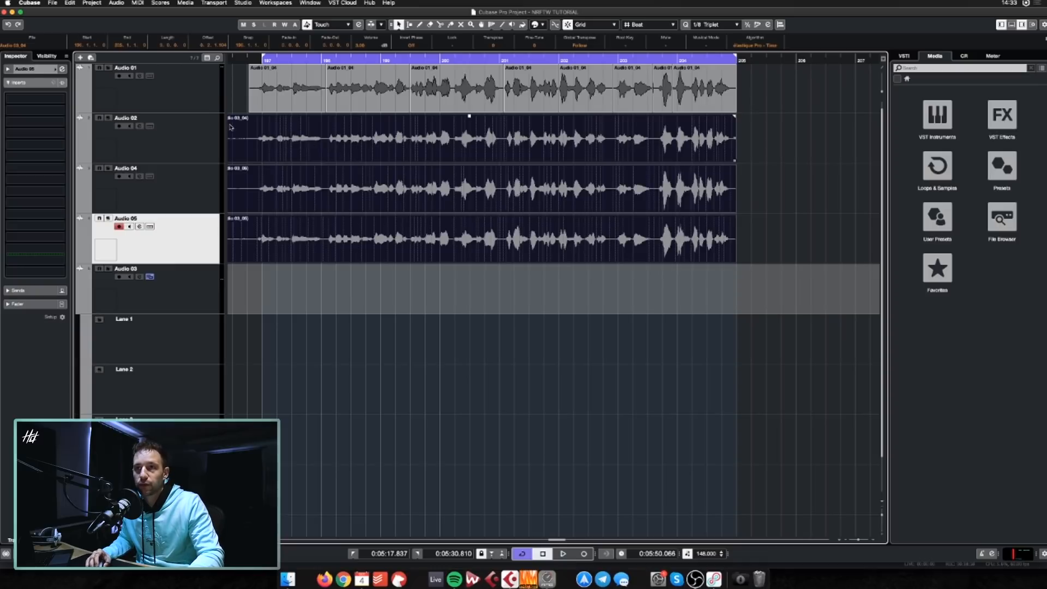
click(196, 97)
click(206, 129)
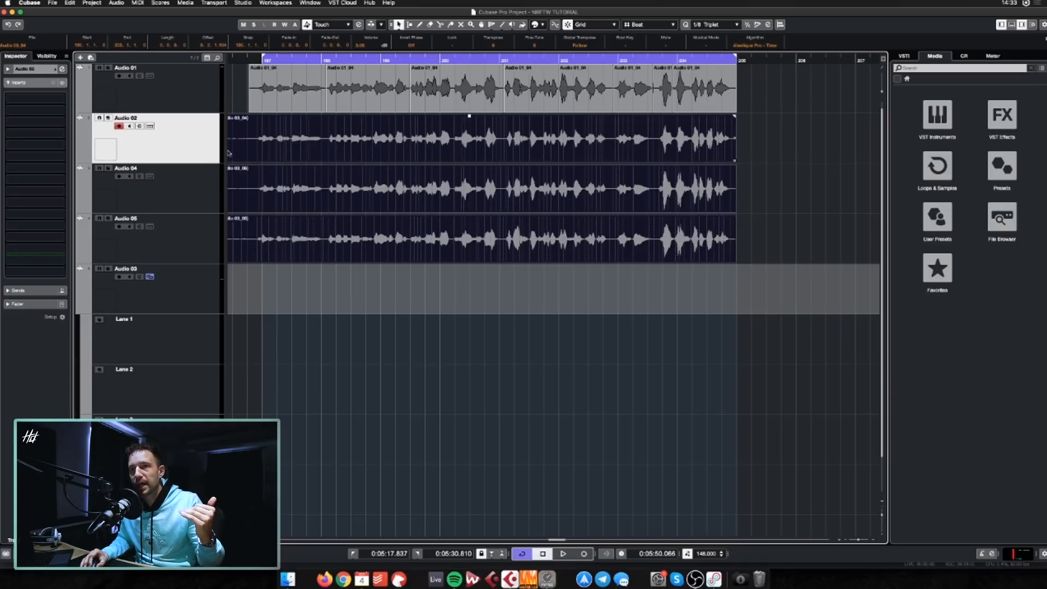
key(KP_1)
drag(263, 56, 249, 56)
Play the Audio 01 vocal together with the three takes from the start of the cycle range
key(KP_1)
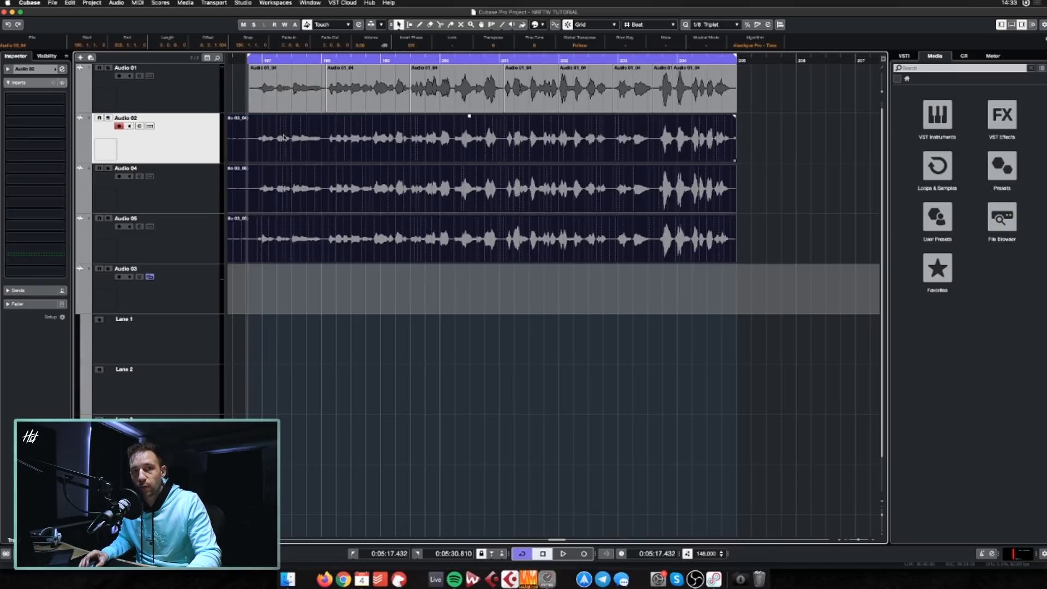
key(space)
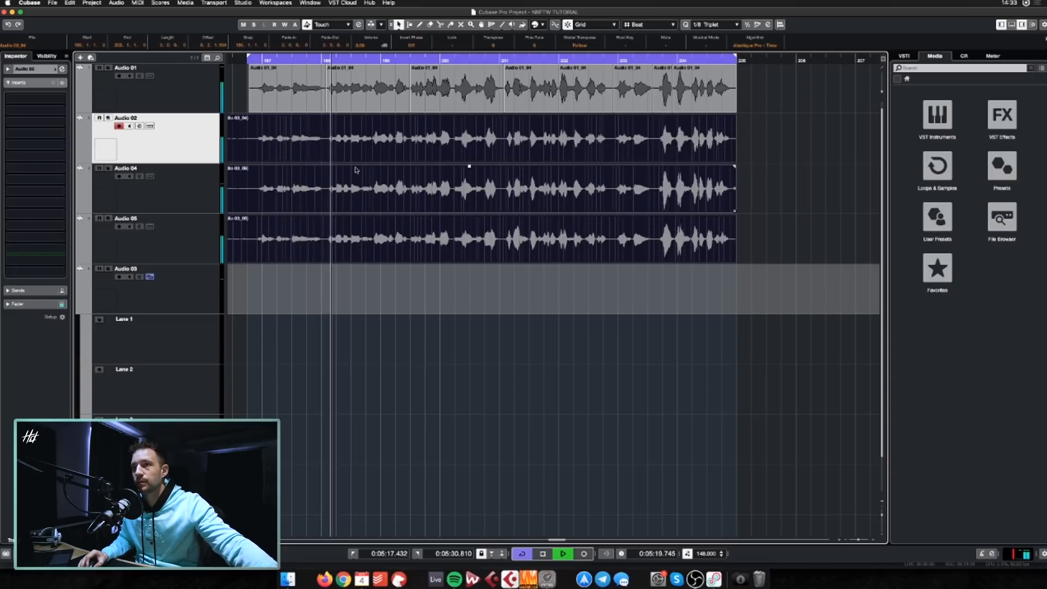
scroll(419, 267, up, 1)
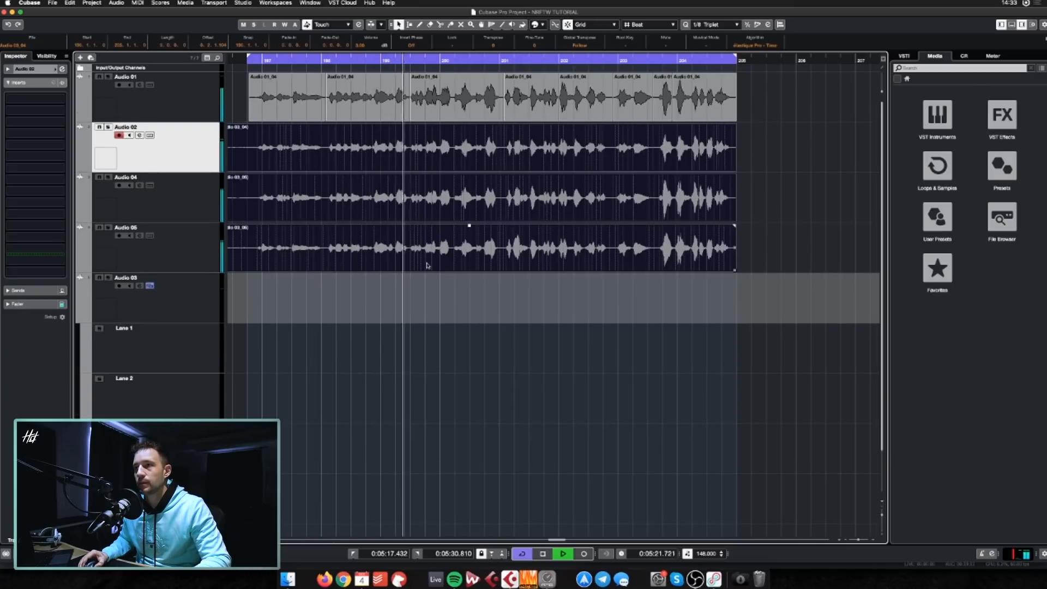
scroll(424, 266, left, 2)
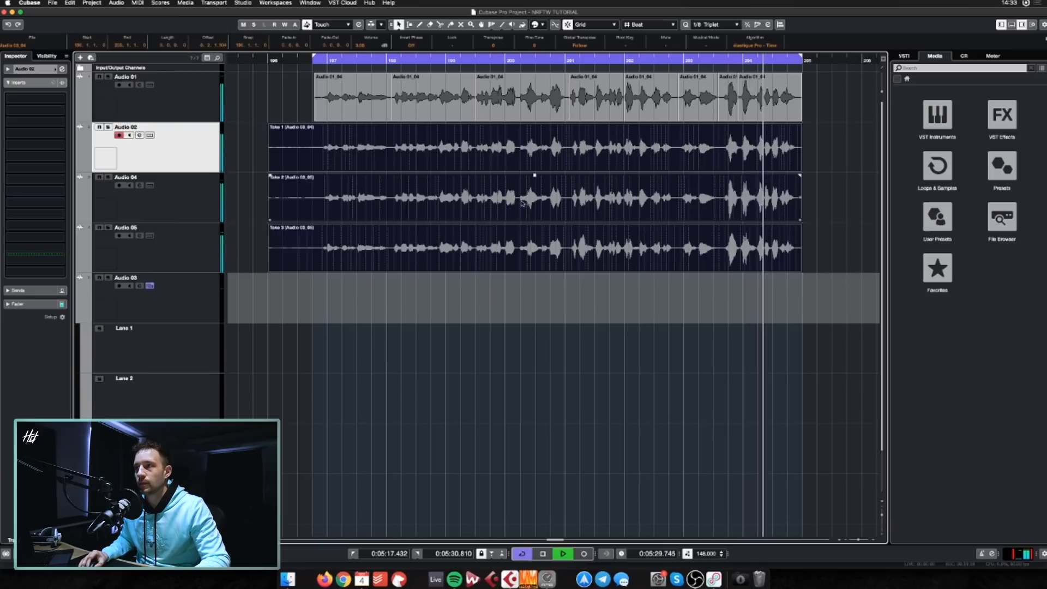
key(space)
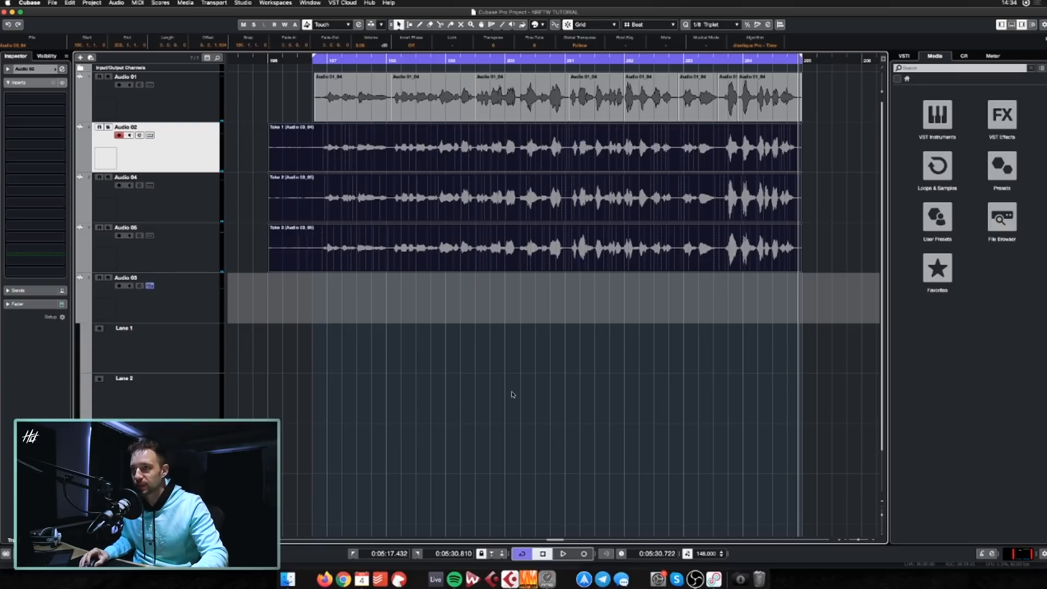
click(508, 367)
Split all three takes at the start of the Audio 01 vocal and delete the sections before it
drag(256, 134, 294, 290)
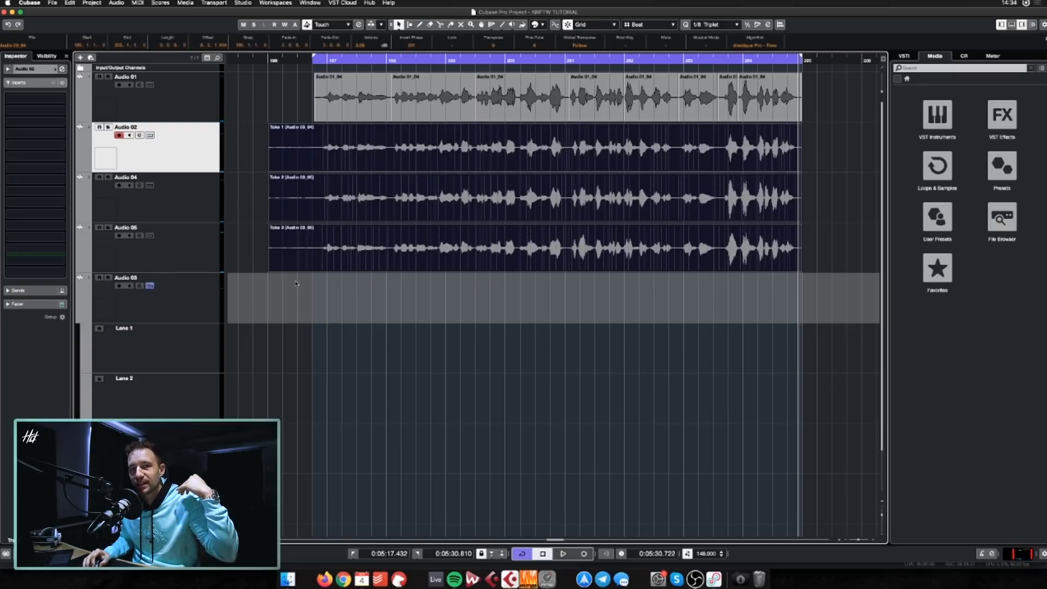
alt+click(312, 139)
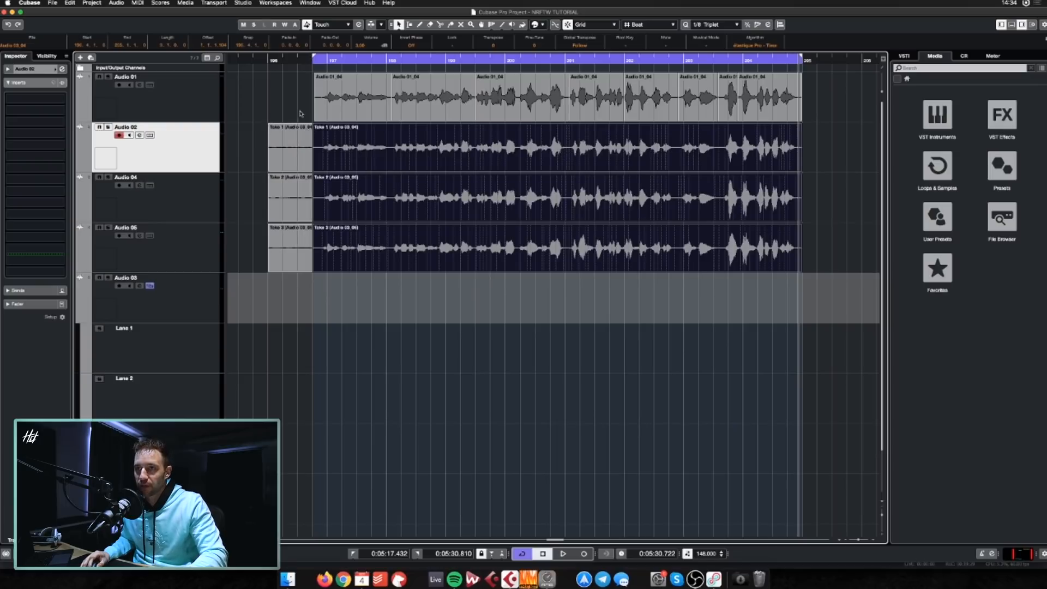
drag(299, 112, 282, 250)
key(Delete)
click(267, 194)
Insert the VocAlign Project plug-in on the Audio 02 channel
click(140, 85)
drag(440, 219, 485, 273)
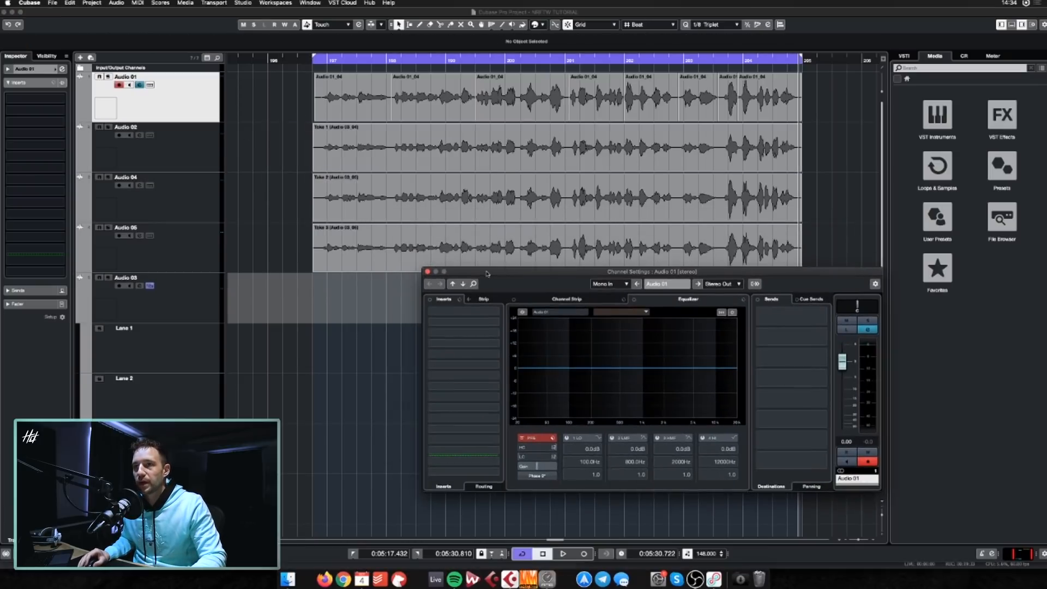
click(210, 151)
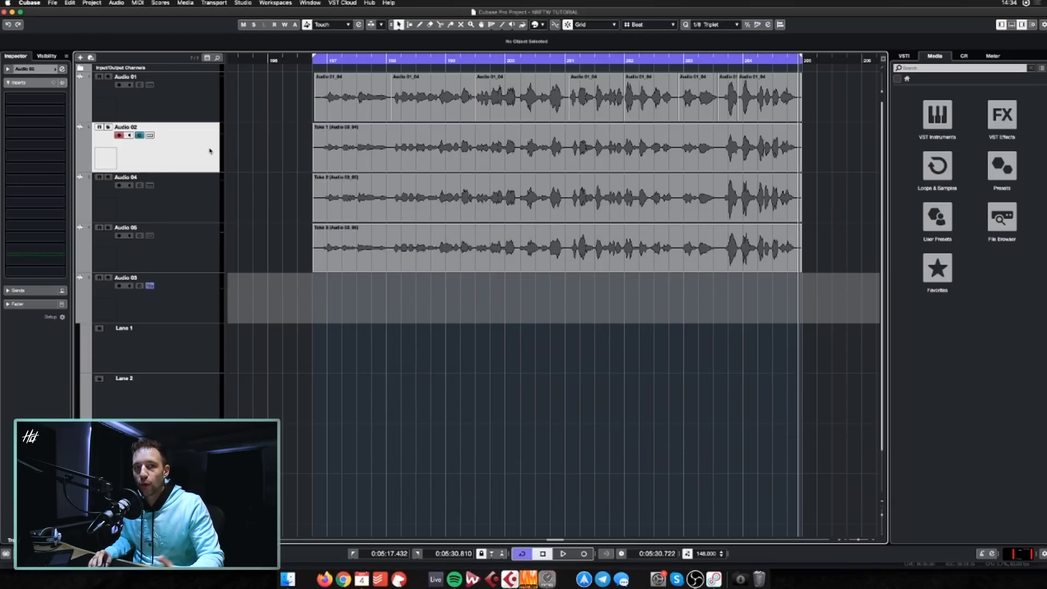
key(e)
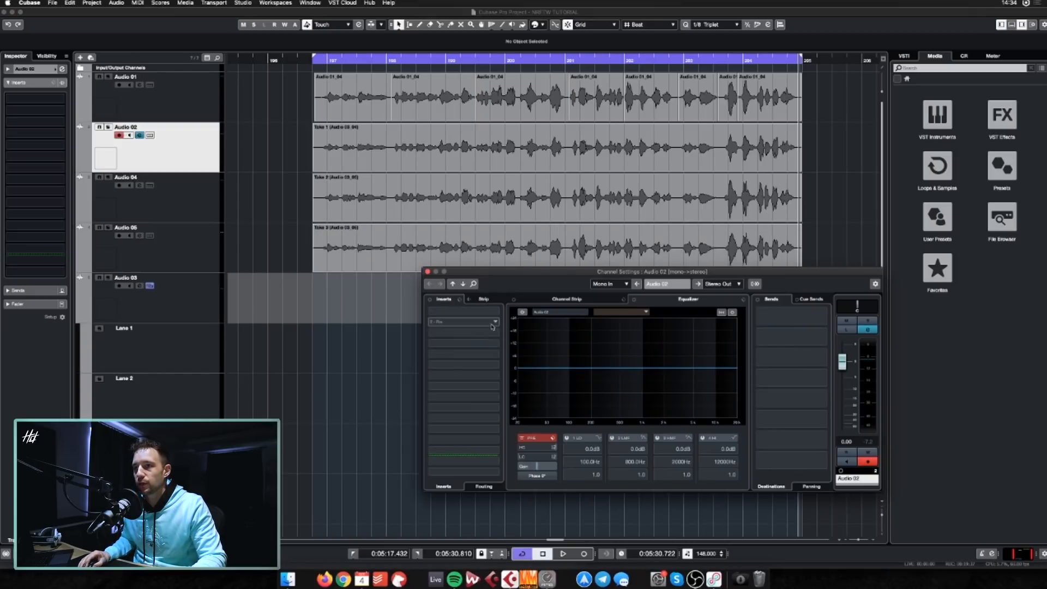
click(464, 310)
text(vocal)
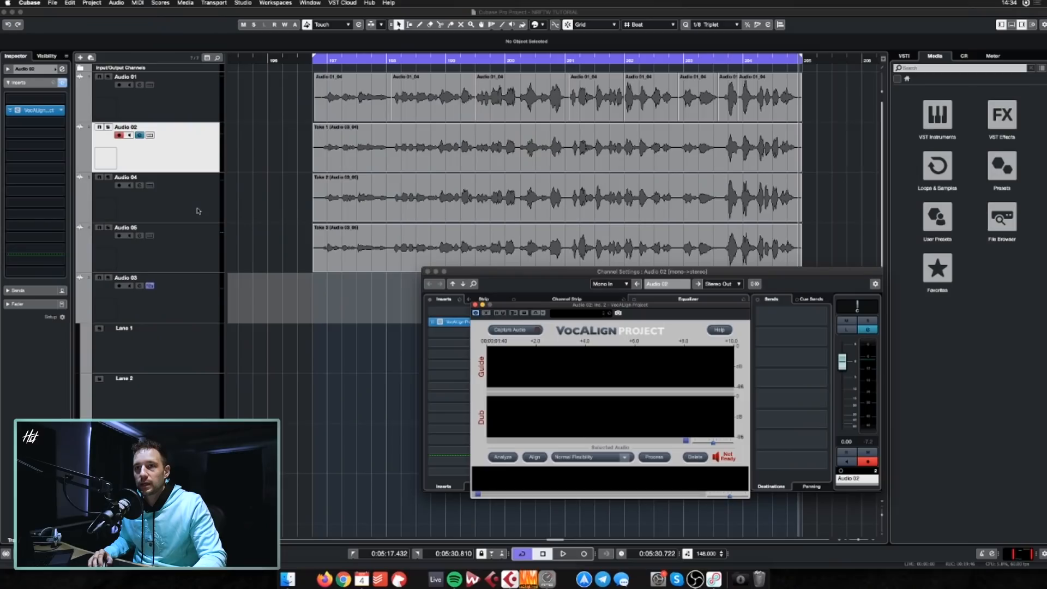
Solo Audio 01 and Audio 02 together
click(201, 212)
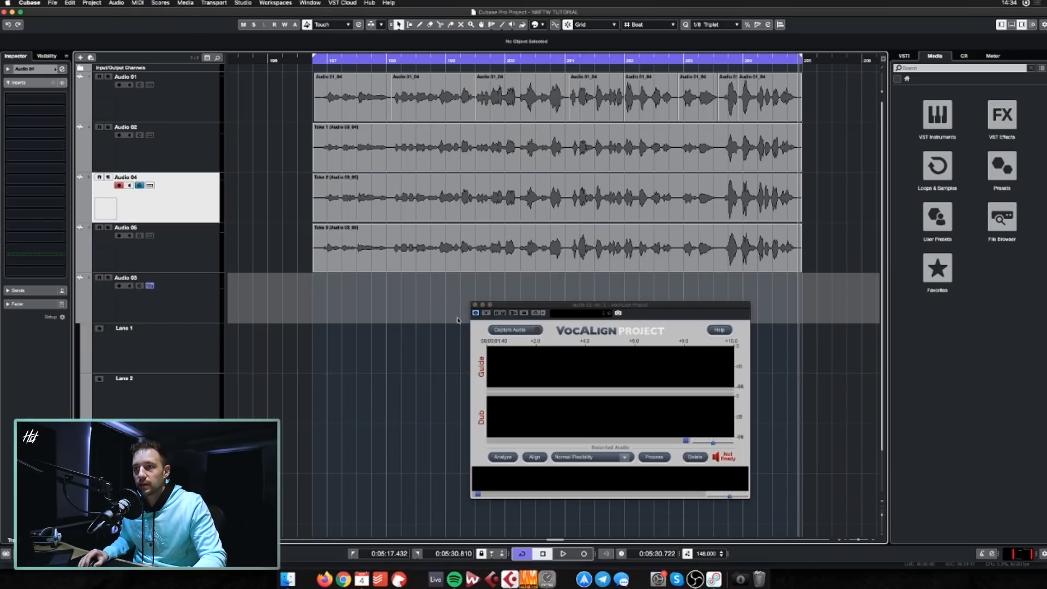
click(213, 146)
click(204, 108)
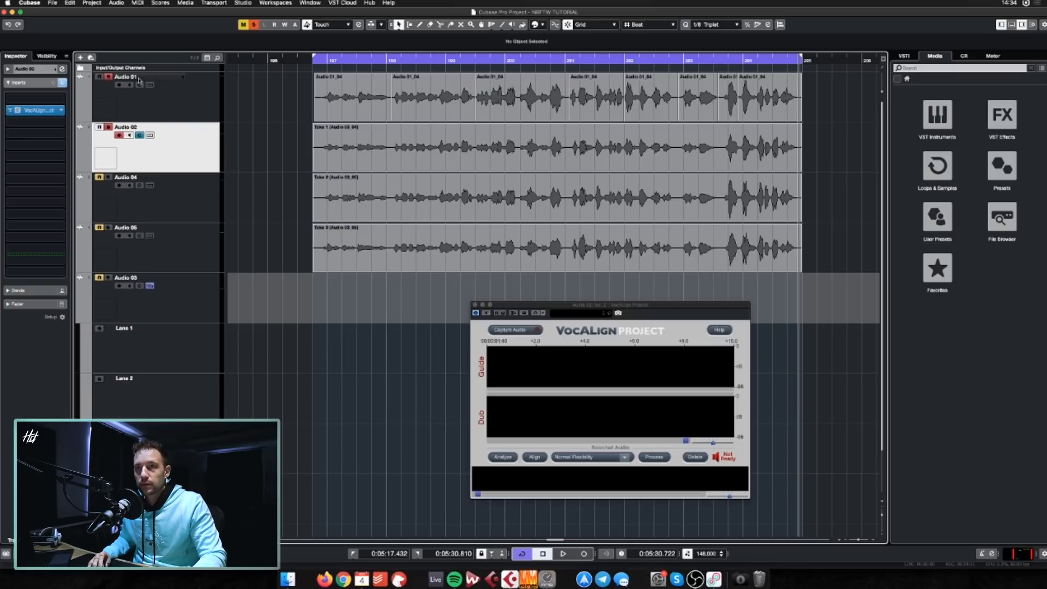
Rename the Audio 01 track as LEAD and the Audio 02 track as DOUBLE1
double_click(137, 77)
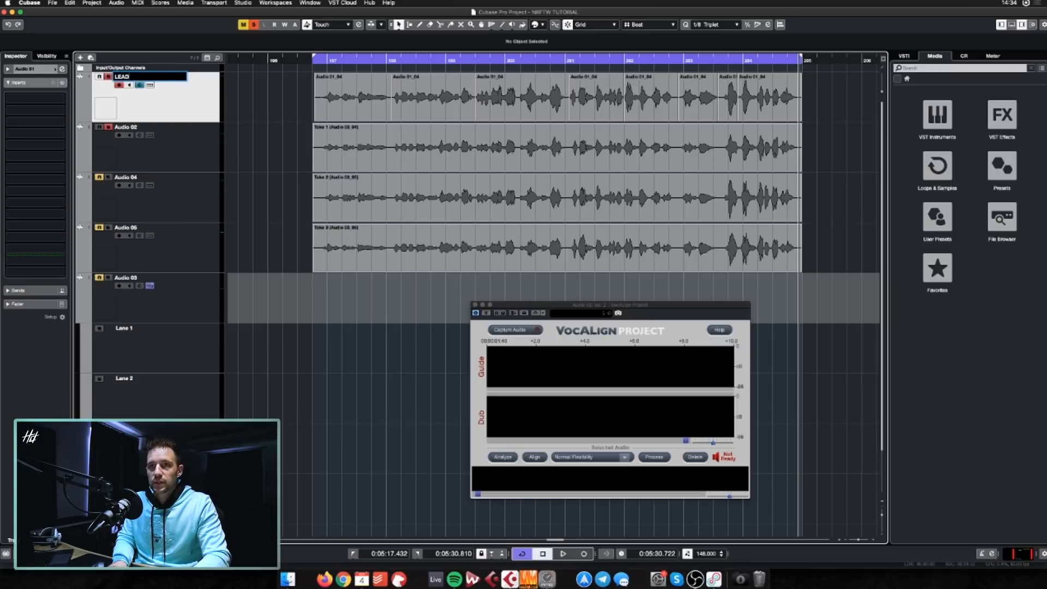
text(LEAD)
key(Return)
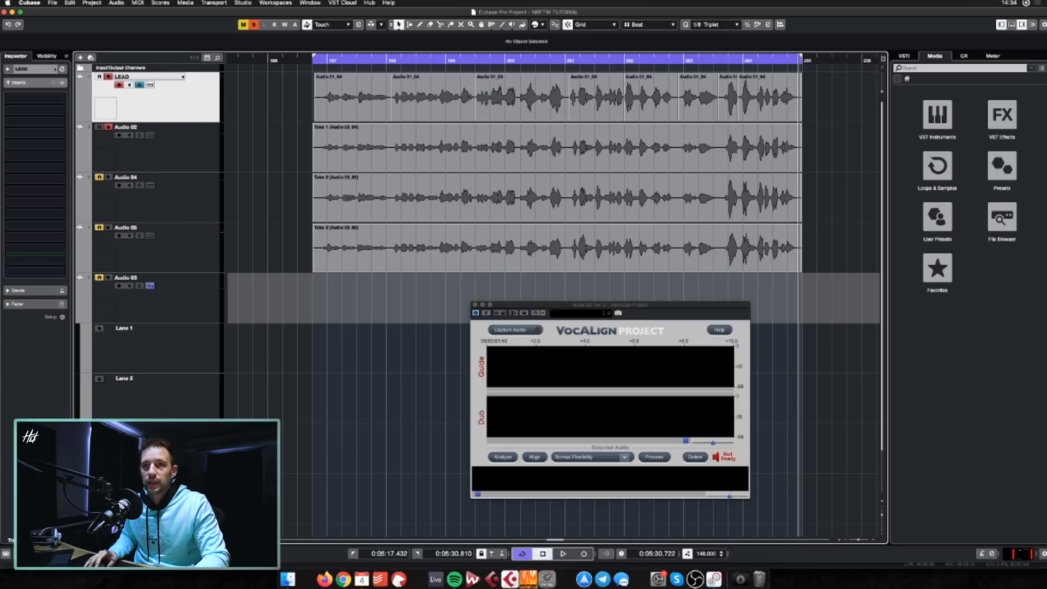
double_click(126, 127)
text(DOUBLE1)
key(Return)
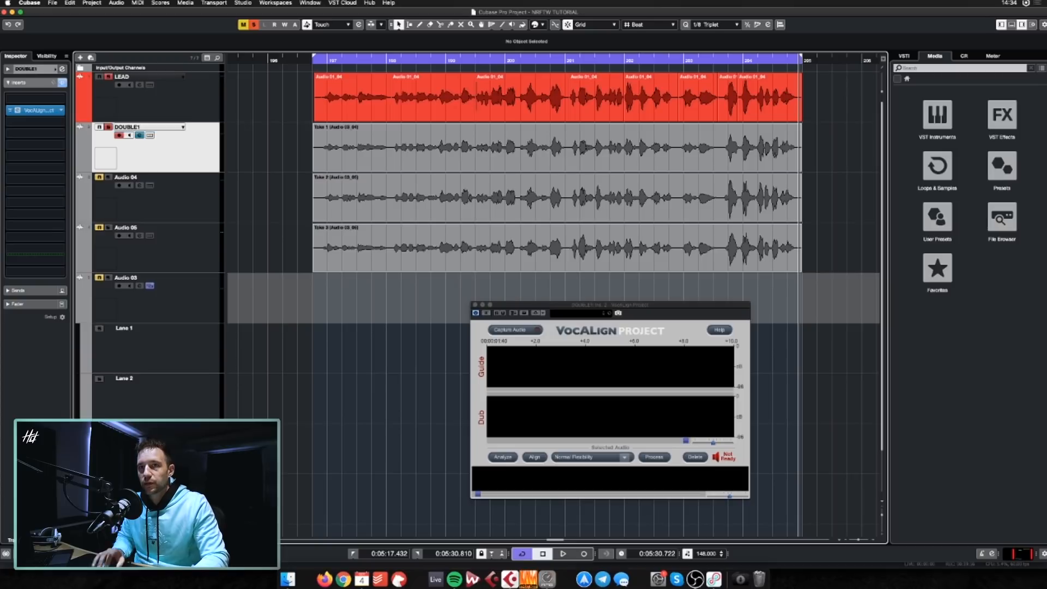
Rename the Audio 04 track as DOUBLE2 and the Audio 05 track as XTRA LAYER
double_click(125, 177)
text(DOU)
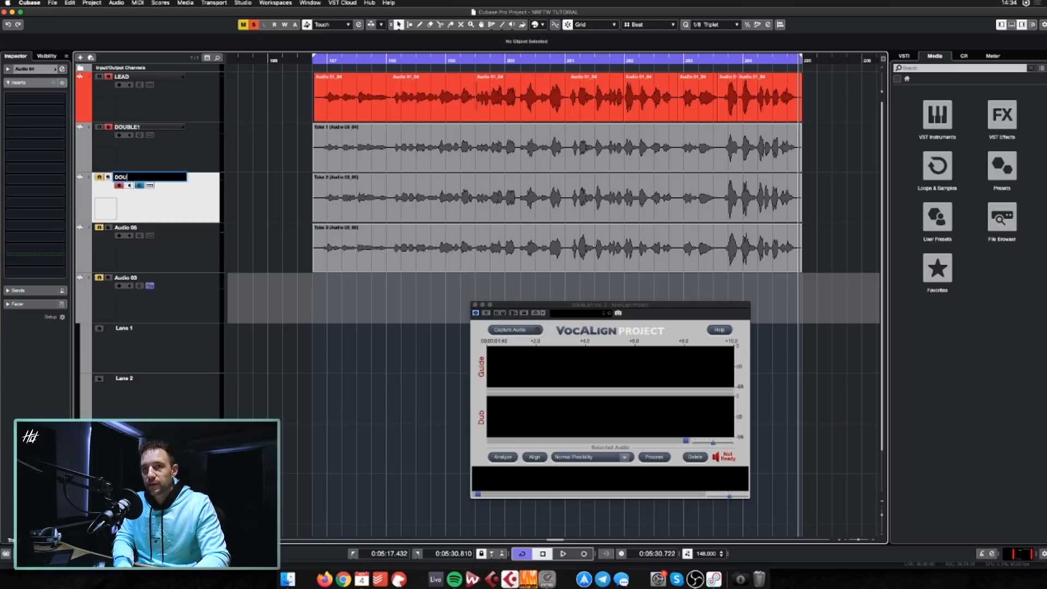
text(BLE2)
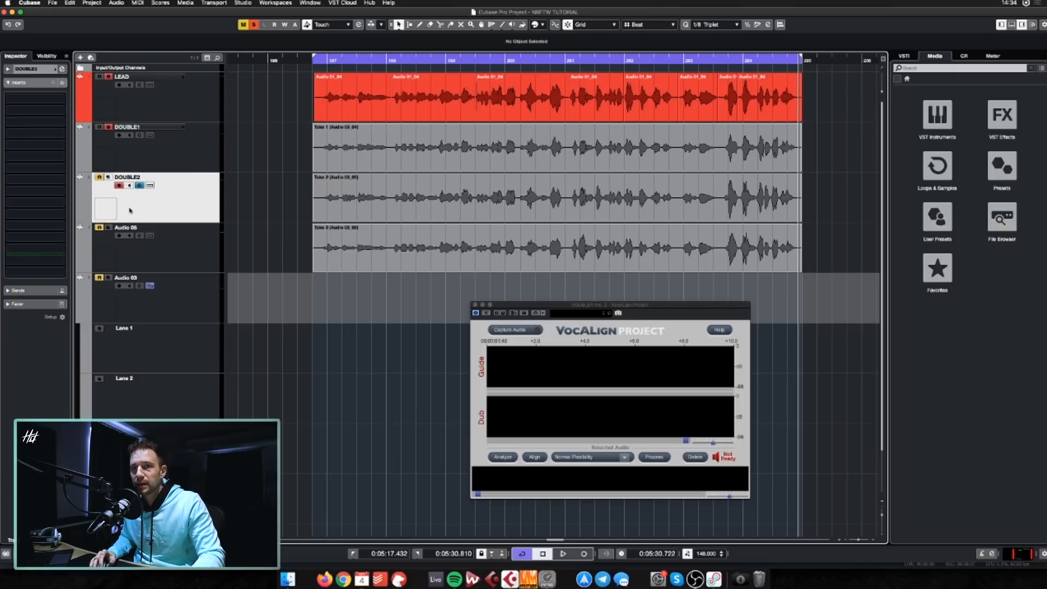
double_click(126, 228)
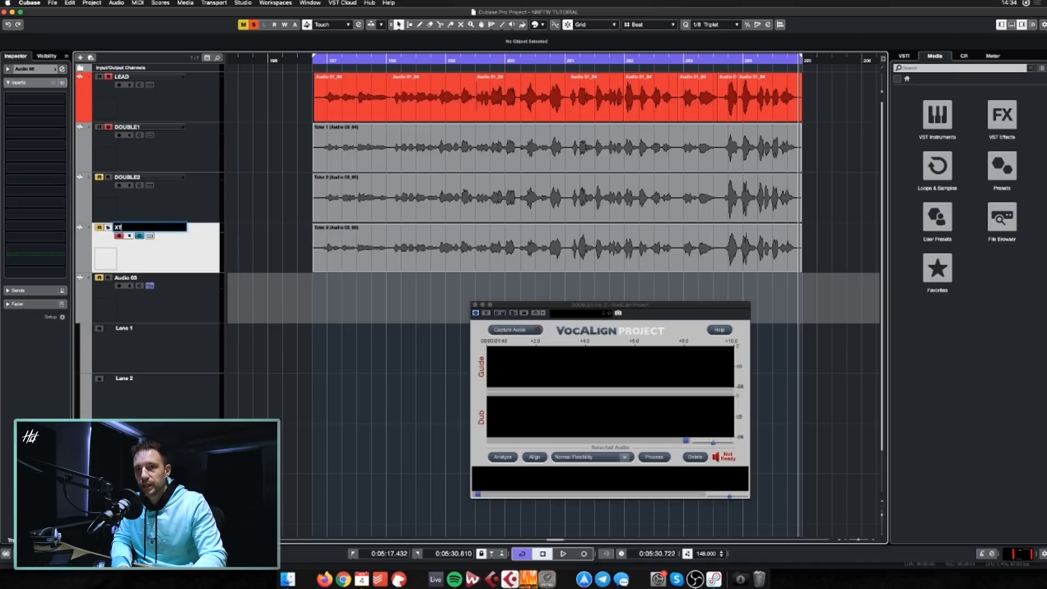
text(XTRA)
text(LAYER)
key(Return)
Color the LEAD track green, DOUBLE1 yellow, DOUBLE2 blue and XTRA LAYER teal
scroll(80, 98, down, 5)
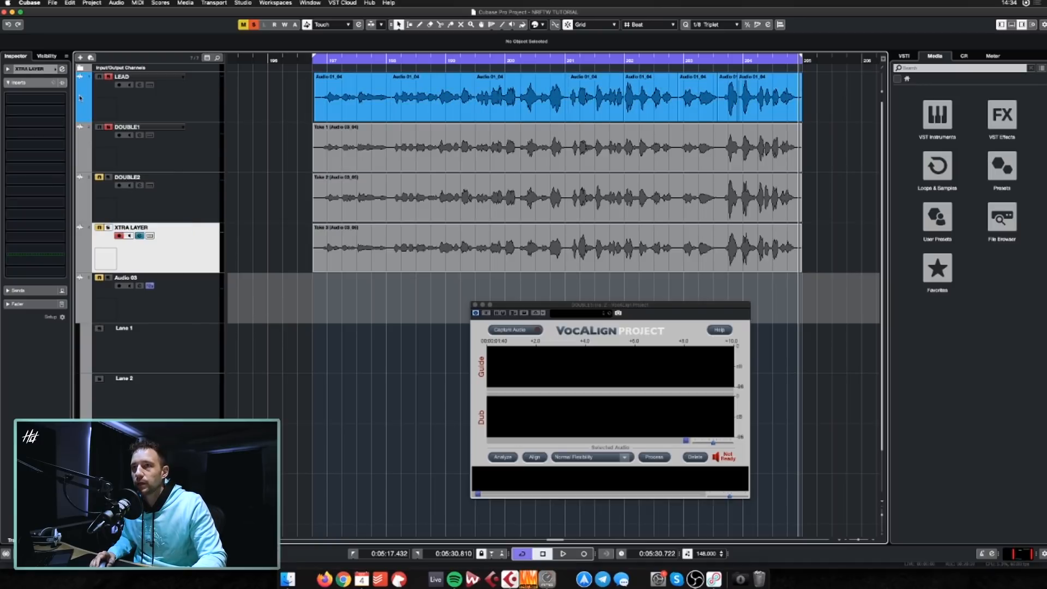
scroll(81, 98, up, 3)
scroll(80, 158, down, 3)
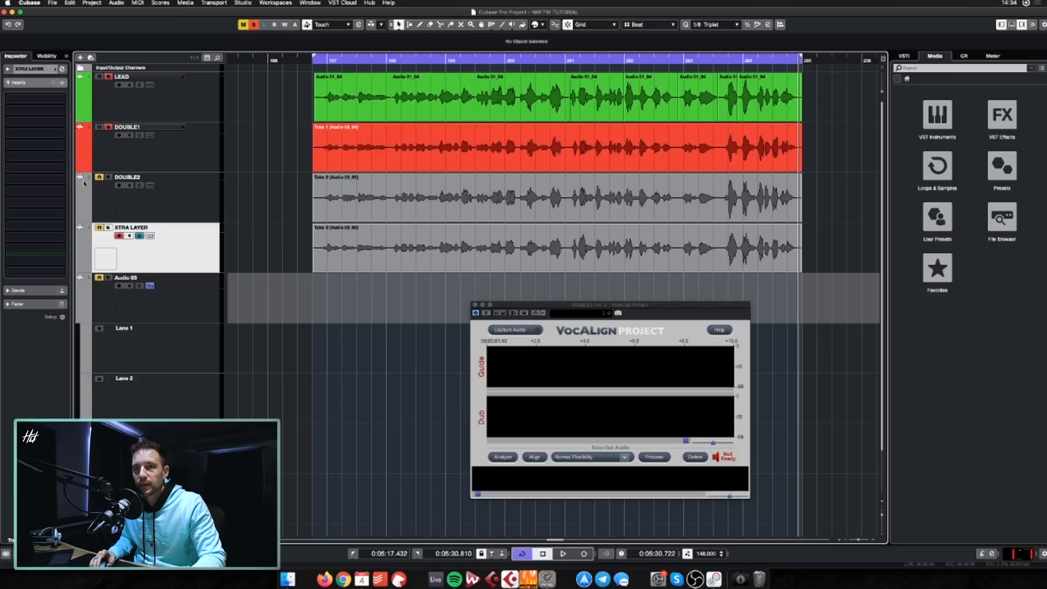
scroll(81, 203, down, 3)
scroll(80, 203, down, 2)
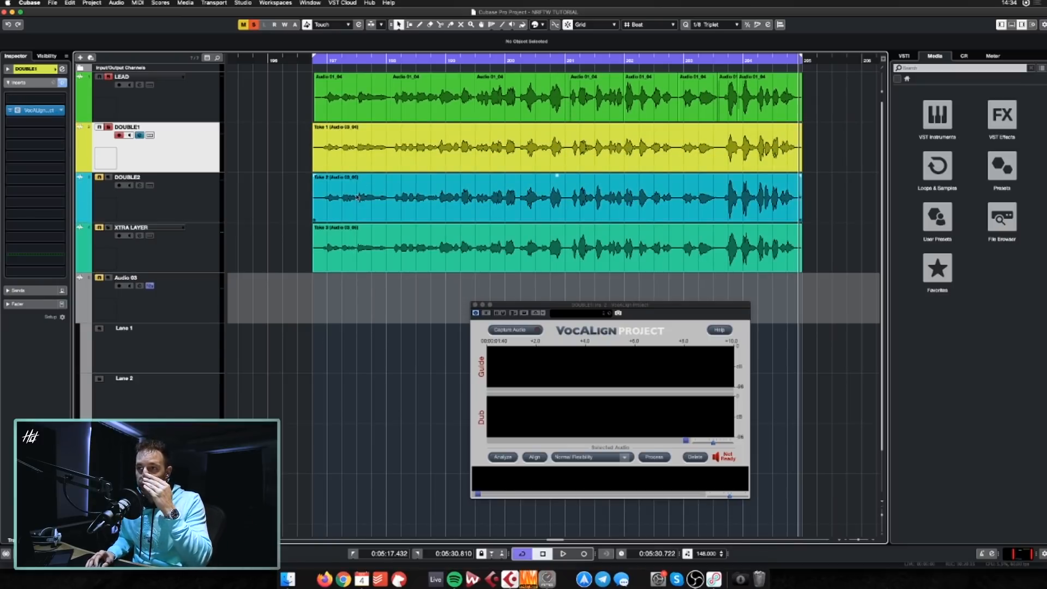
Arm audio capture in DOUBLE1's VocAlign Project and send LEAD to that plug-in's side-chain
drag(598, 305, 609, 307)
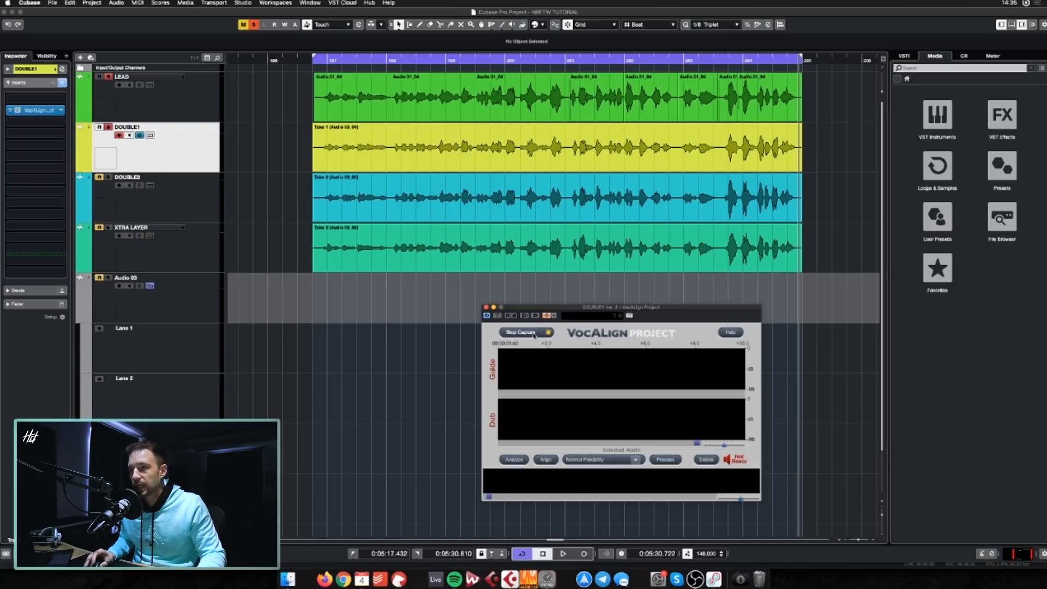
click(139, 85)
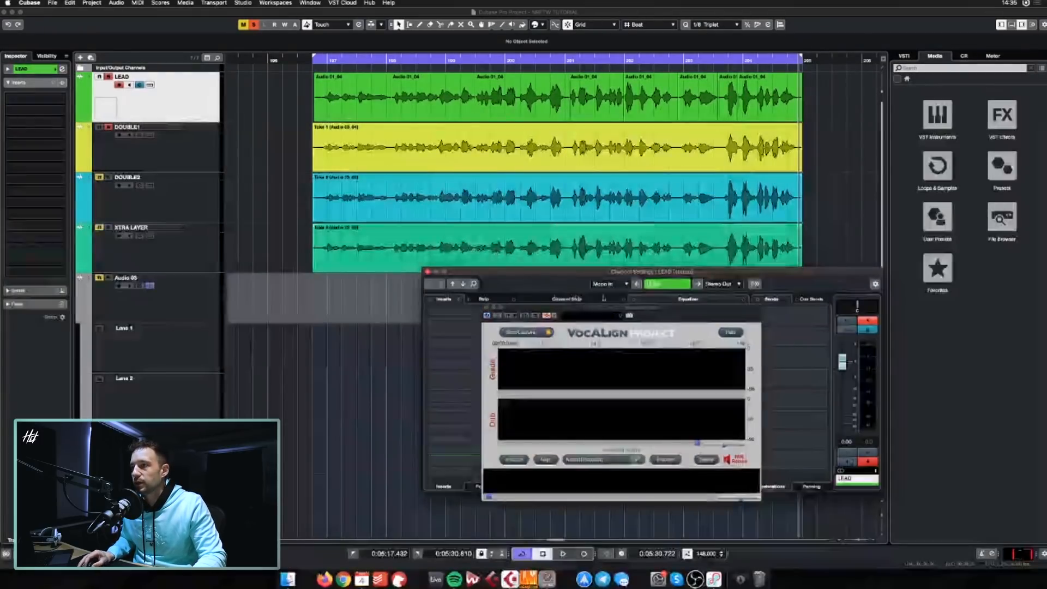
click(821, 316)
drag(804, 273, 840, 189)
click(860, 233)
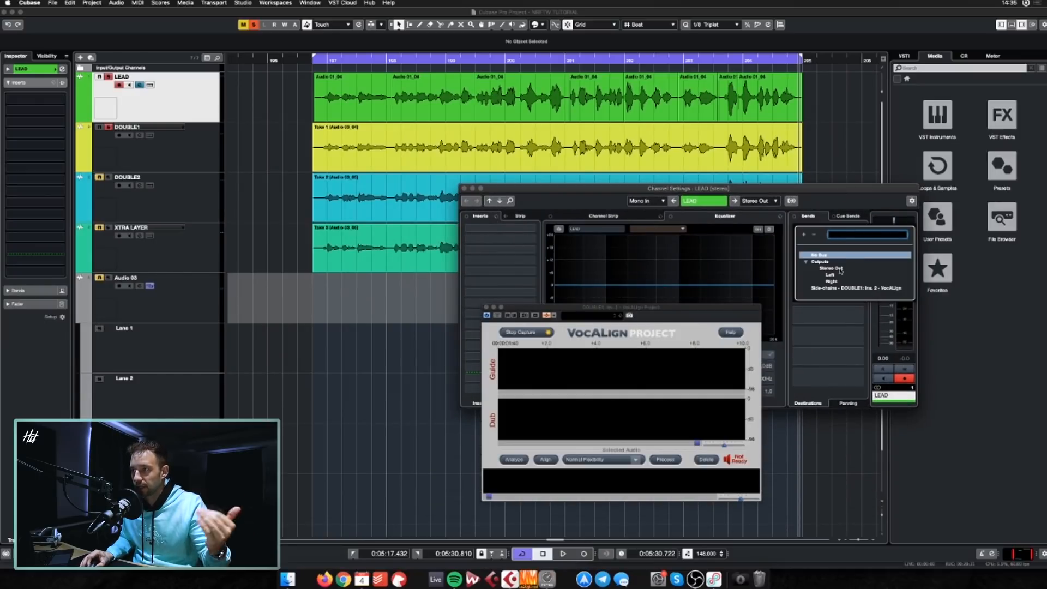
click(843, 288)
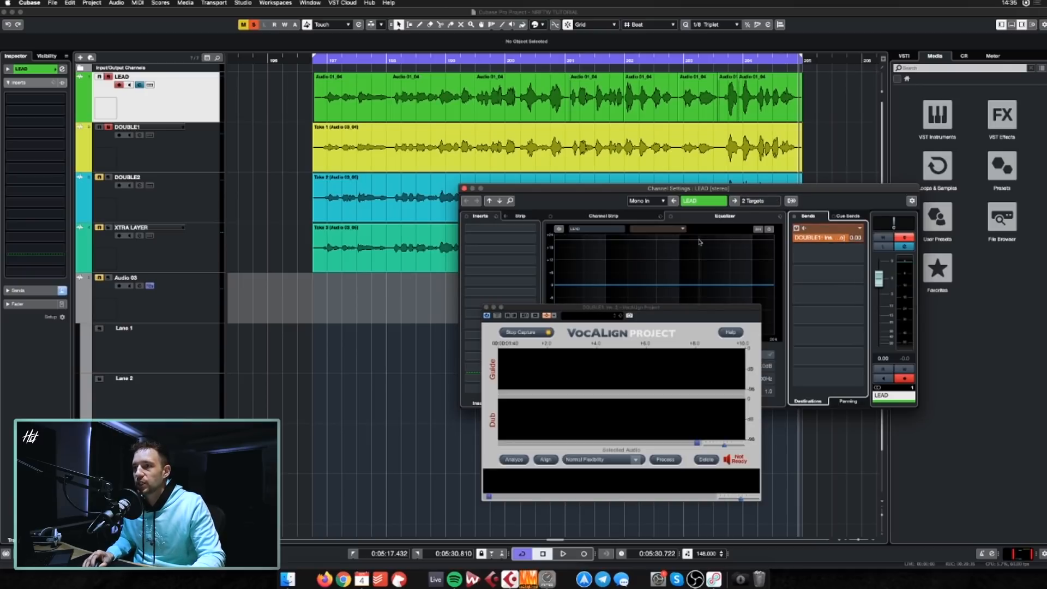
Play the whole vocal passage to capture LEAD as guide and DOUBLE1 as dub, then return the cycle end to the end of the clips
key(KP_1)
drag(800, 57, 860, 56)
key(space)
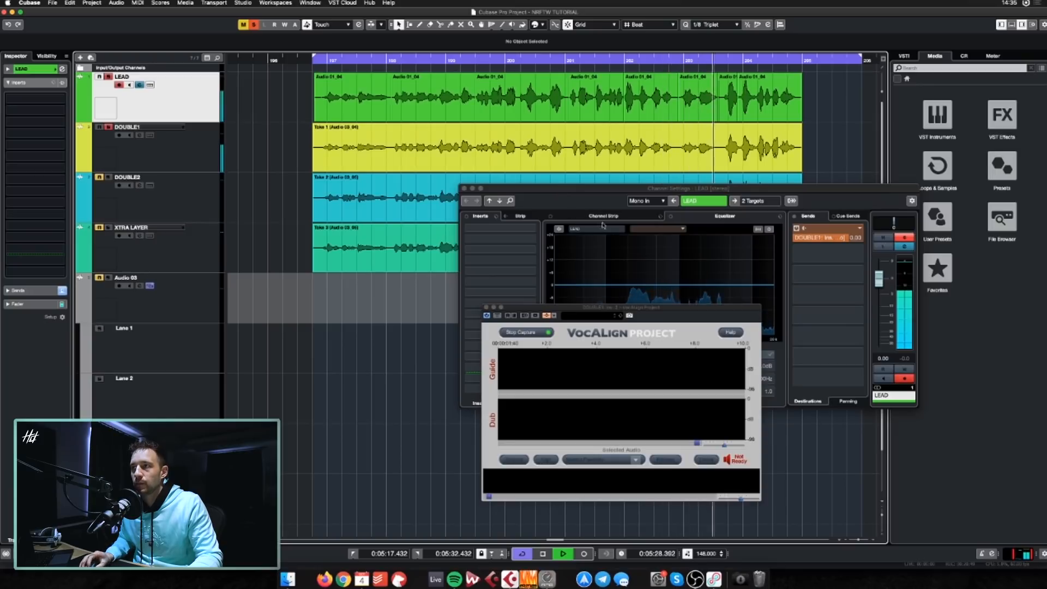
key(space)
drag(803, 61, 797, 61)
alt+click(802, 61)
key(KP_1)
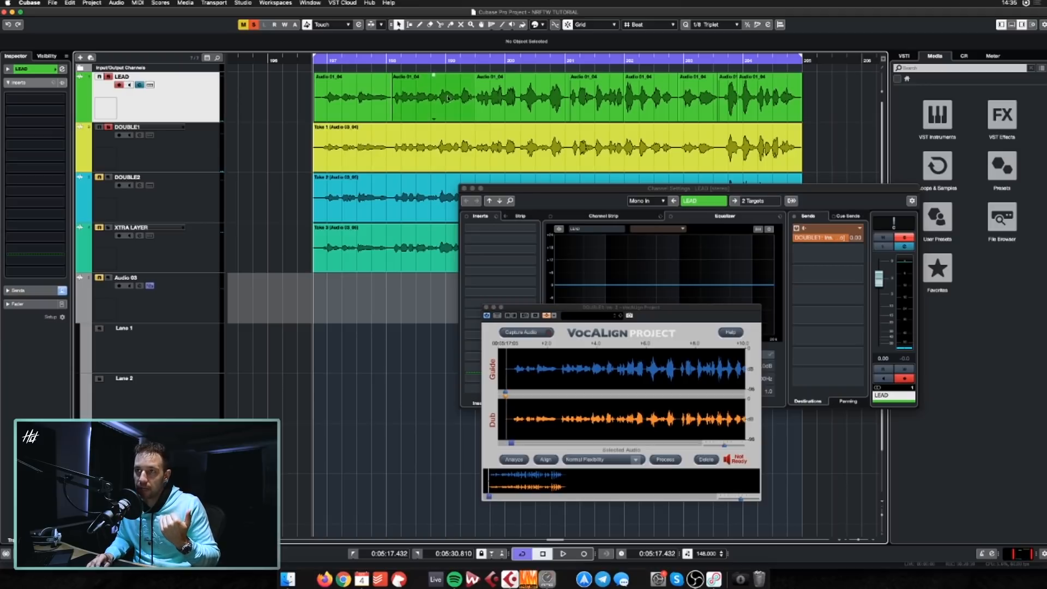
Align the captured DOUBLE1 dub to the LEAD guide with Normal Flexibility and play both vocals through to check the timing
click(548, 459)
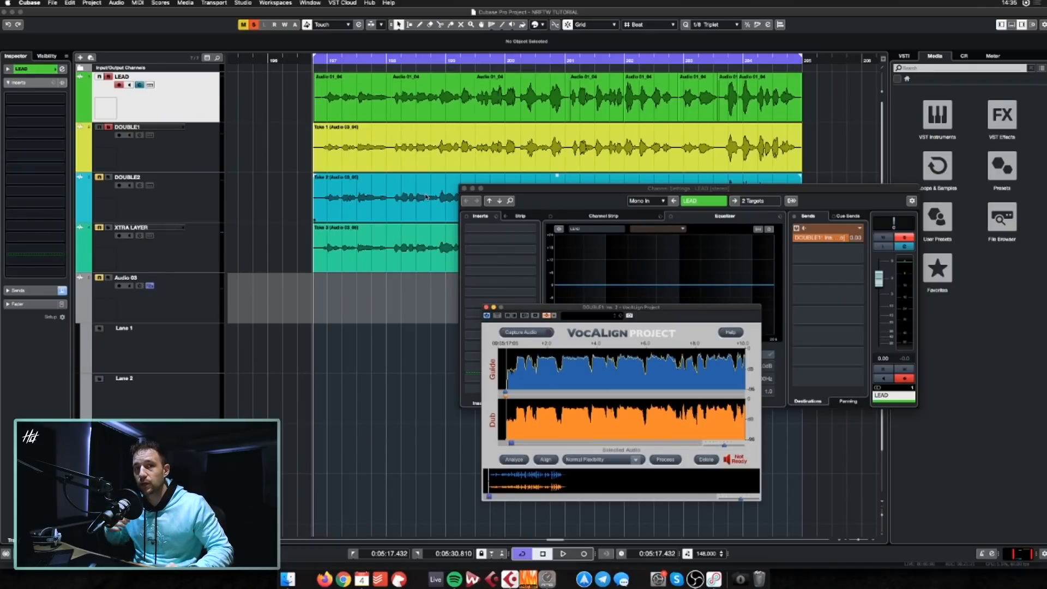
key(space)
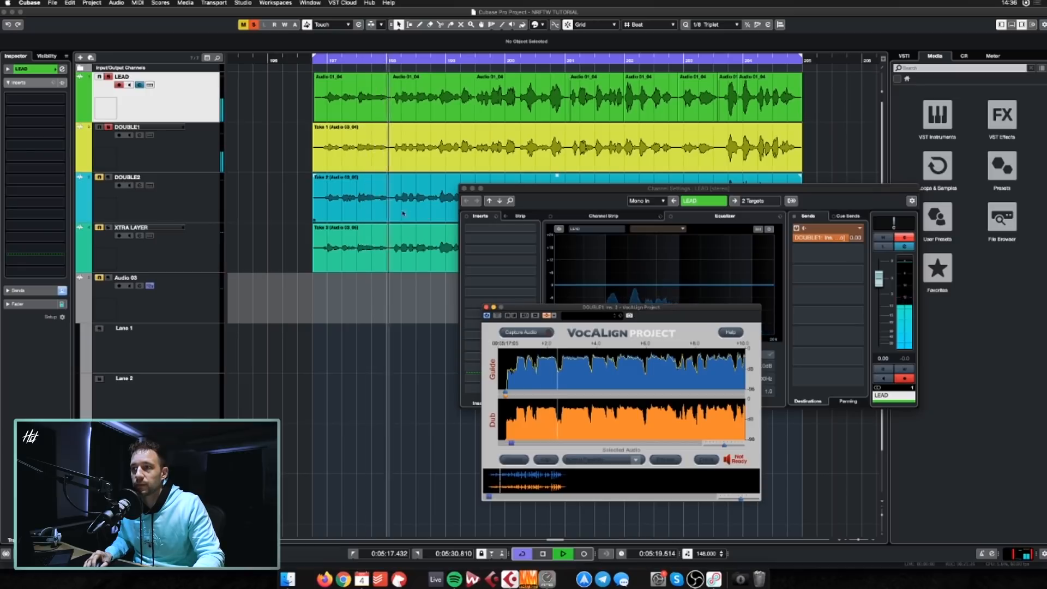
drag(525, 190, 584, 184)
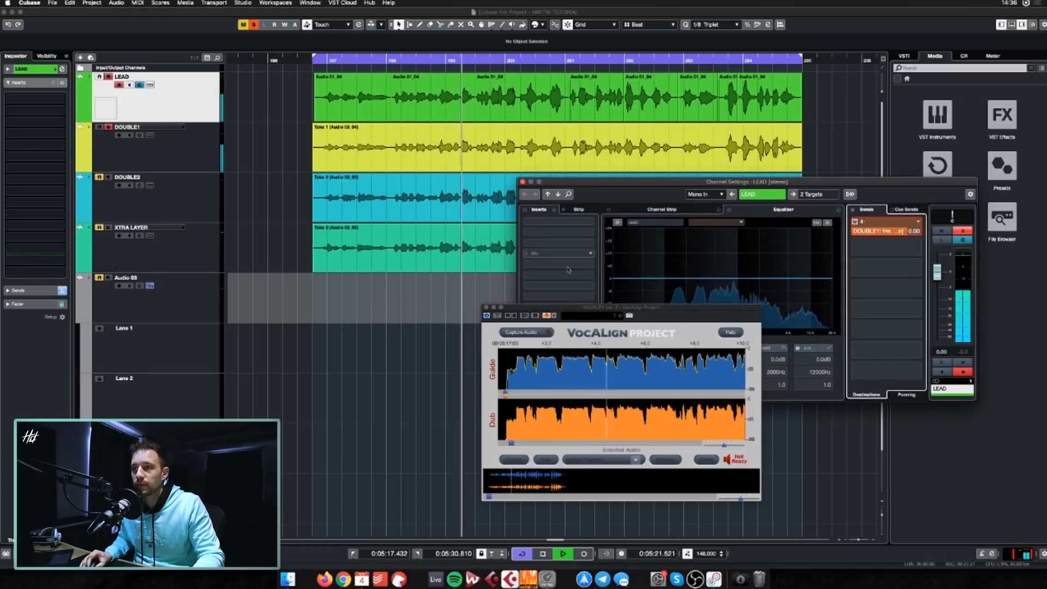
drag(547, 309, 291, 302)
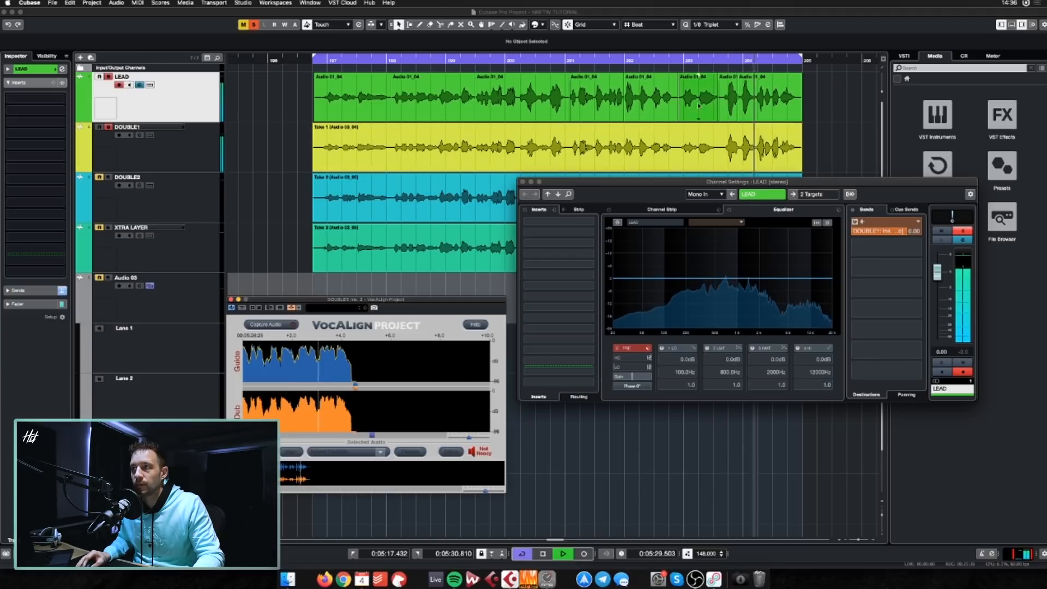
key(space)
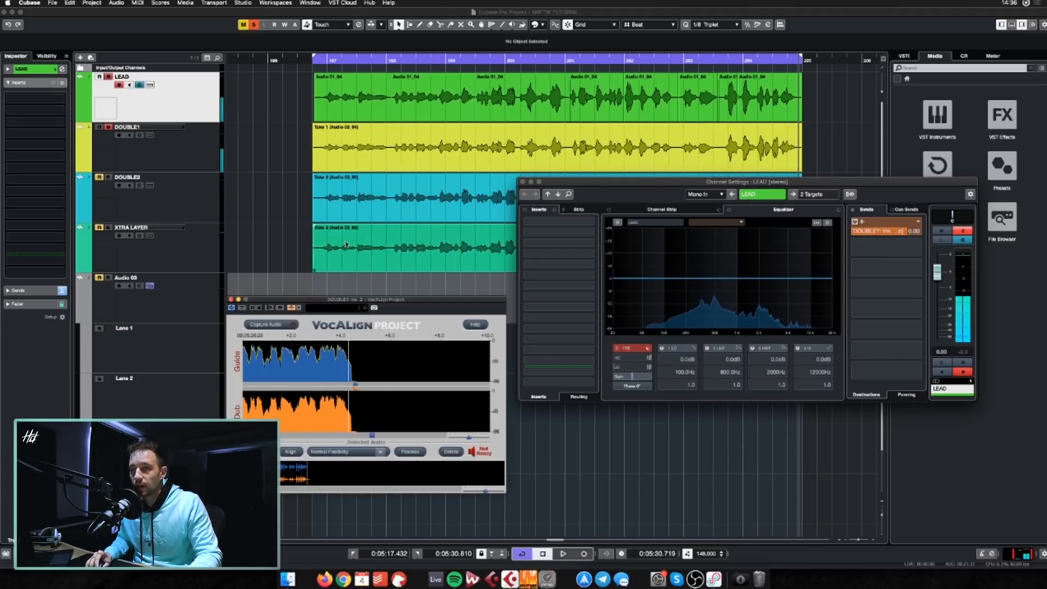
click(230, 300)
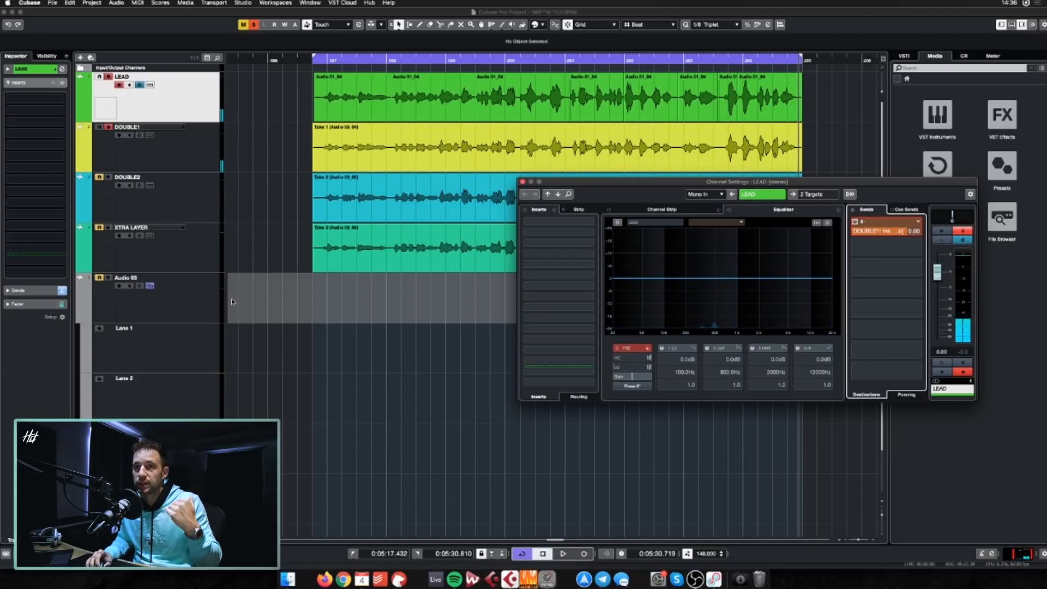
Insert VocAlign Project on the DOUBLE2 channel and arm its audio capture
click(206, 143)
click(208, 196)
key(e)
click(592, 234)
text(vocal)
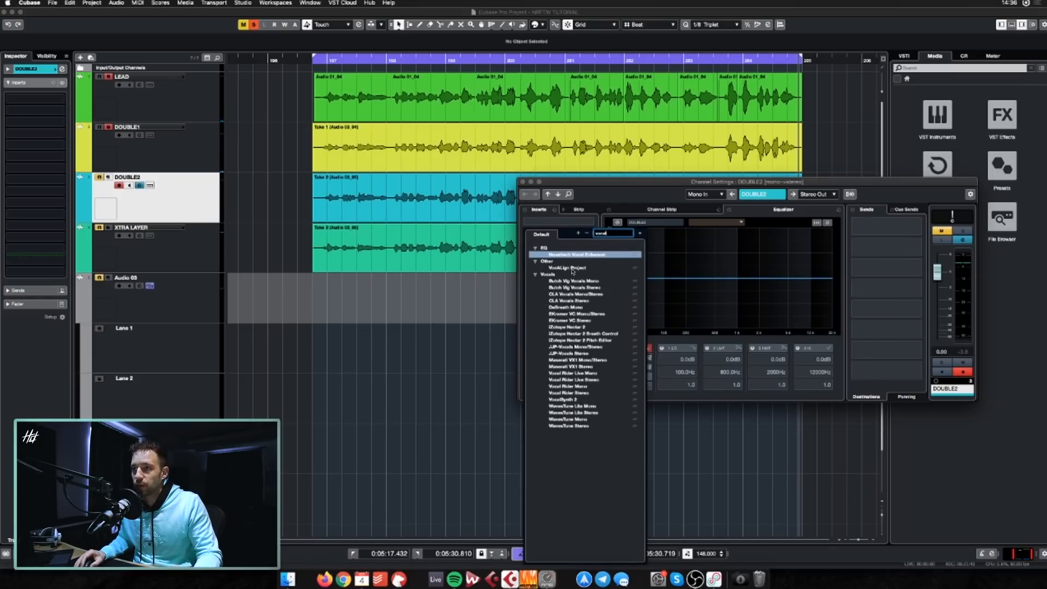
click(571, 267)
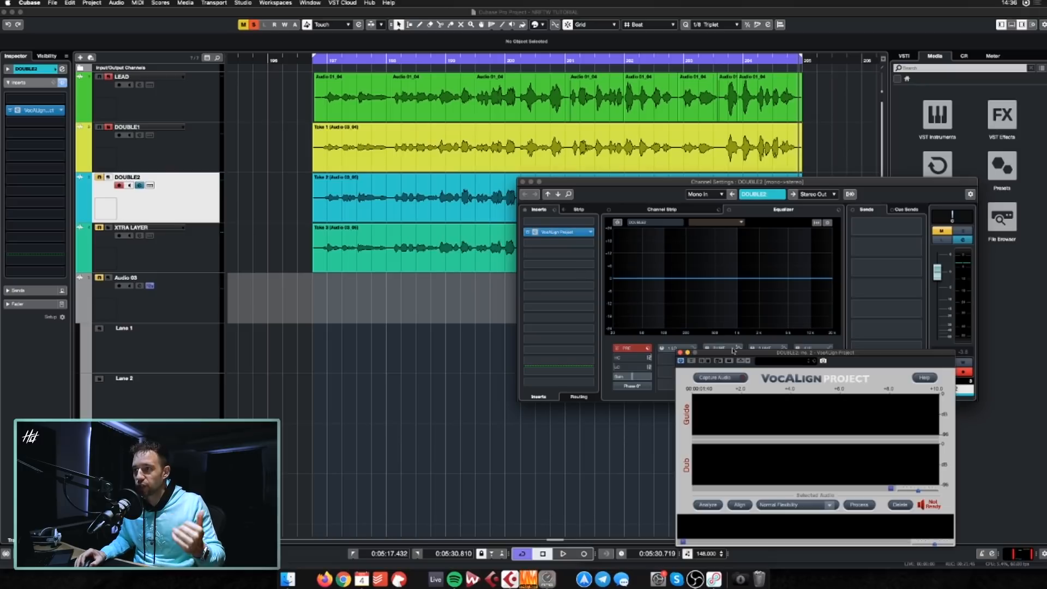
click(727, 378)
click(217, 99)
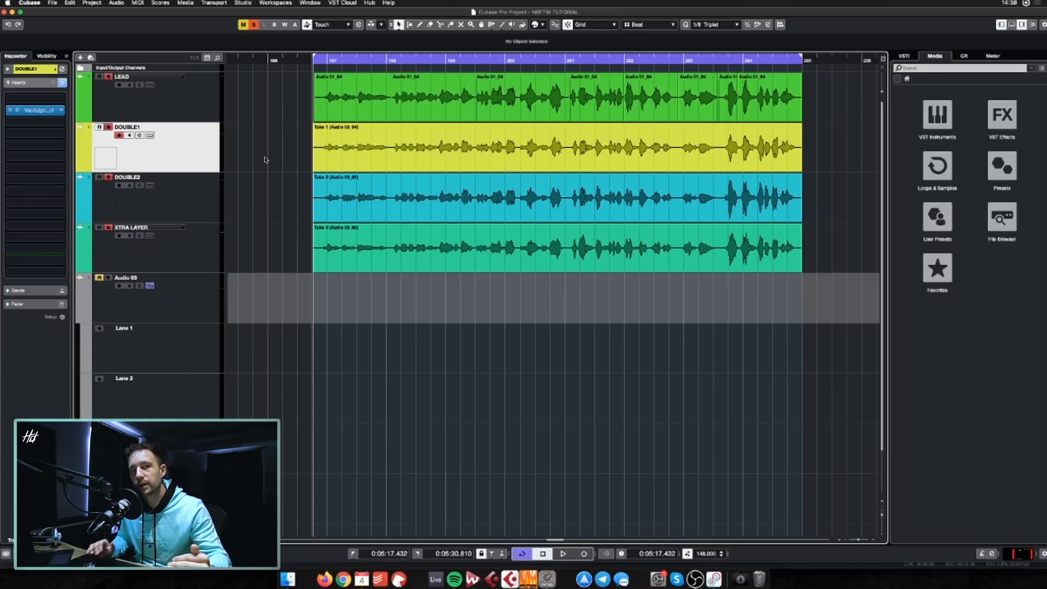
Audition the vocal layers, pan DOUBLE1 hard left and DOUBLE2 hard right, and mute the XTRA LAYER track
click(383, 147)
key(space)
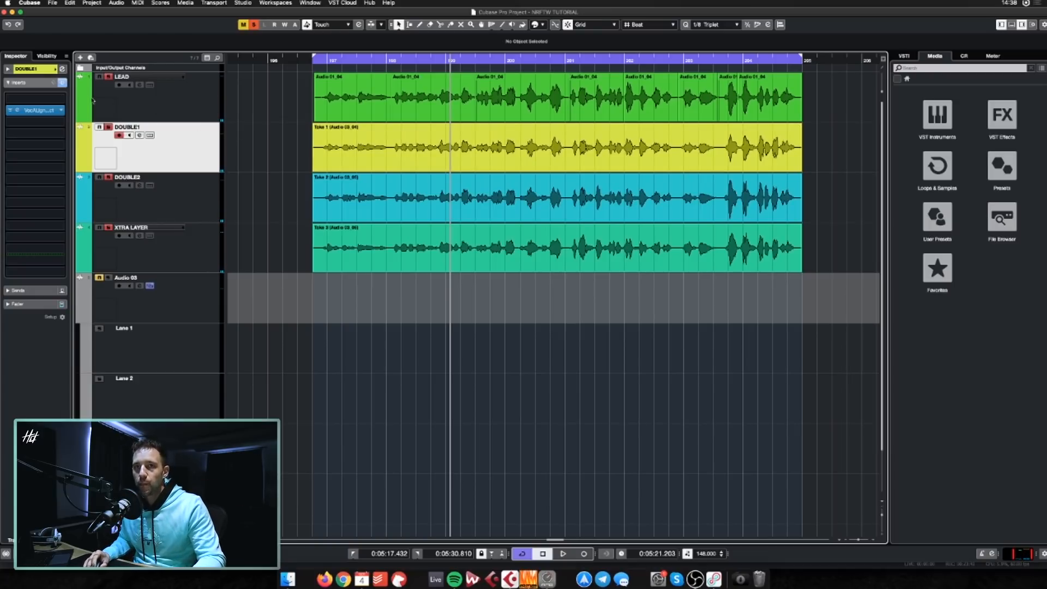
key(e)
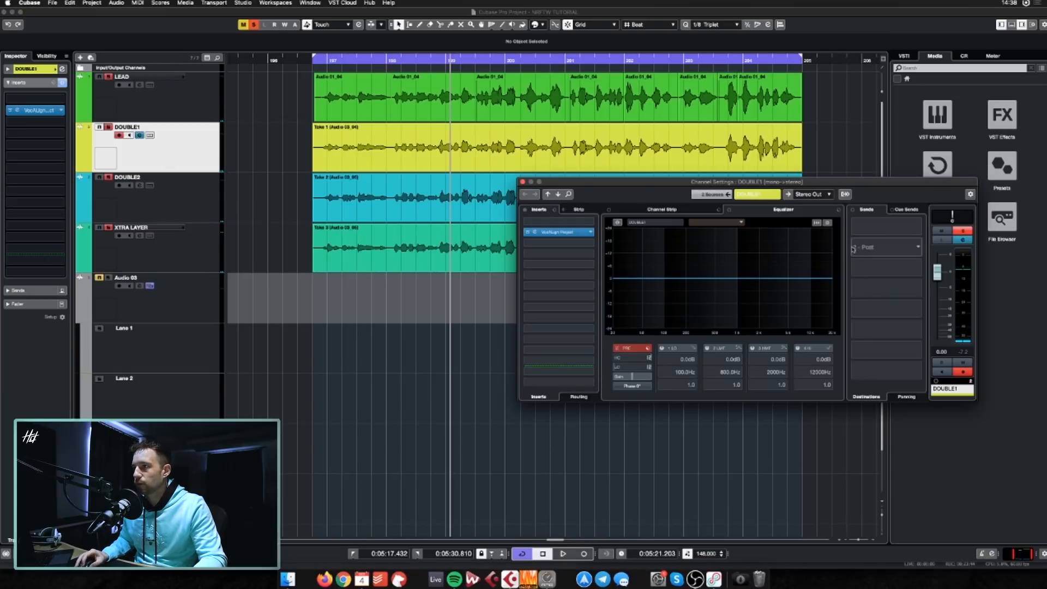
key(Down)
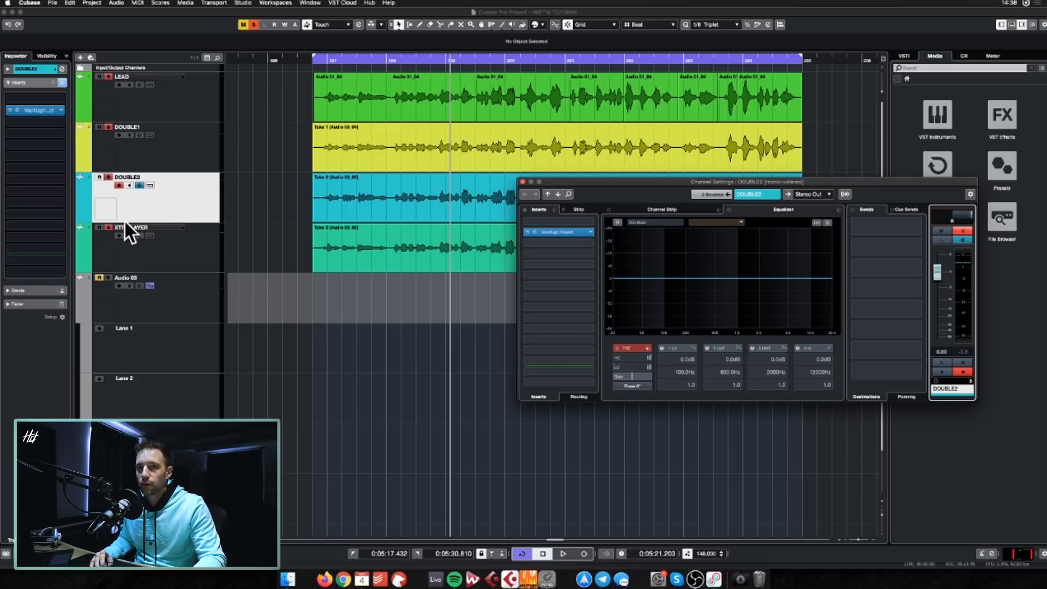
click(110, 223)
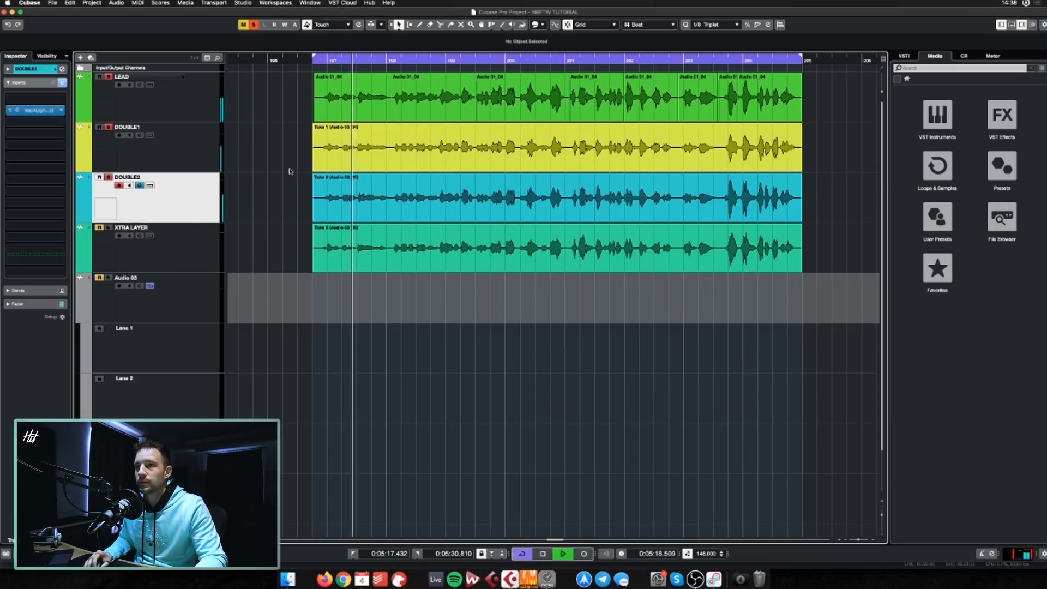
Play LEAD with the two doubles and shorten the cycle range to end at 0:05:24.324
shift+click(215, 157)
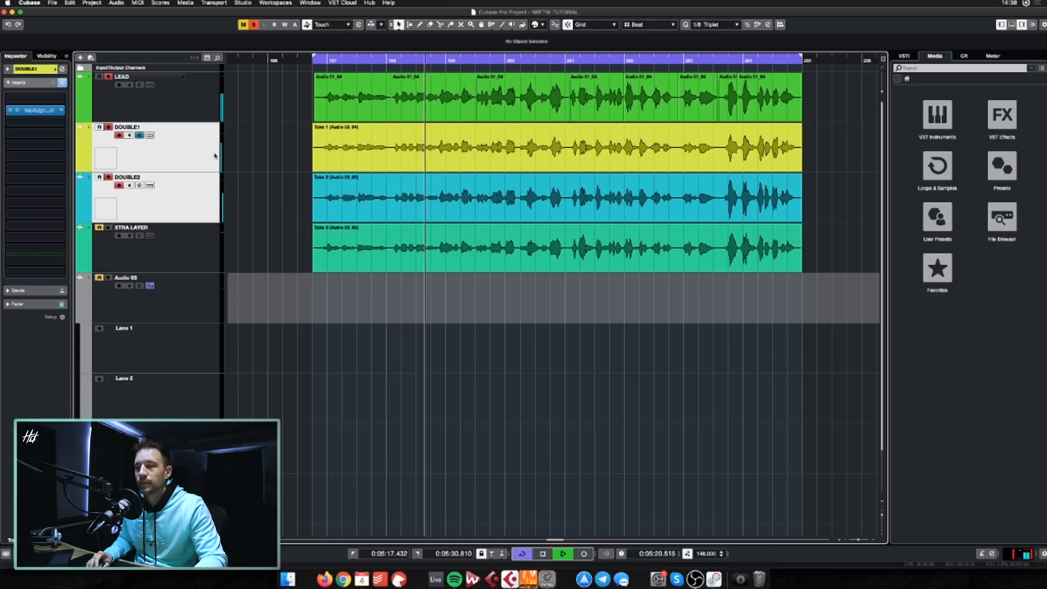
alt+click(565, 58)
key(space)
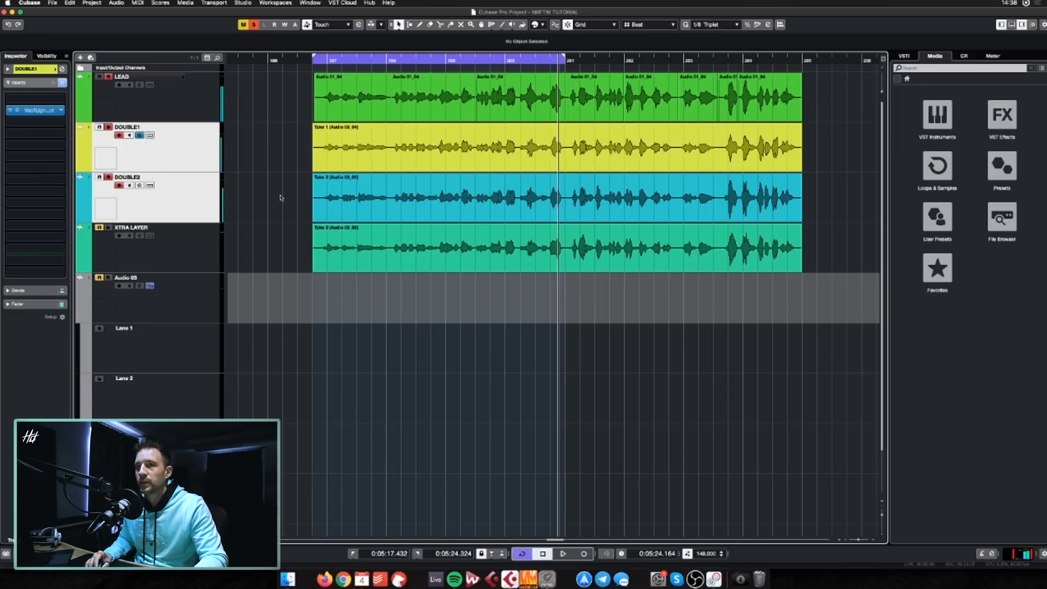
Lower the DOUBLE1 and DOUBLE2 faders together to -5.43 dB in the MixConsole during playback
click(210, 162)
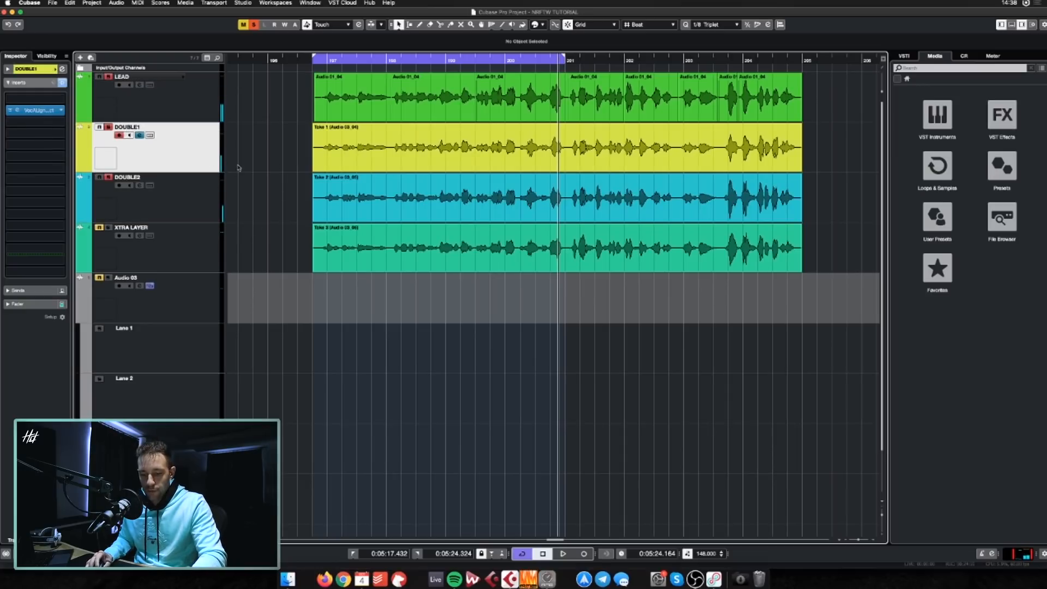
key(F3)
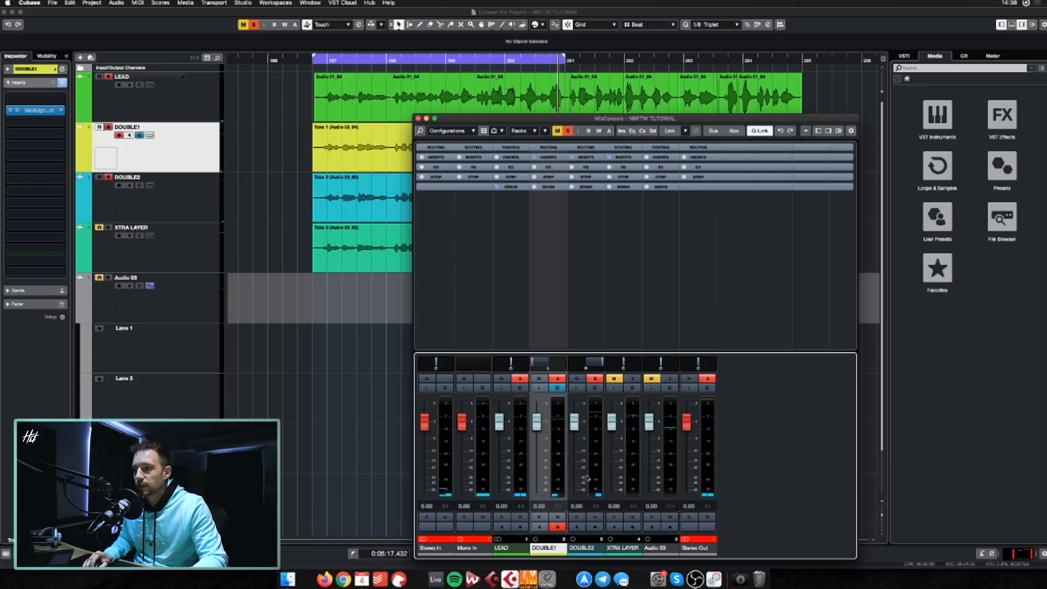
shift+click(579, 364)
key(space)
drag(576, 444, 577, 447)
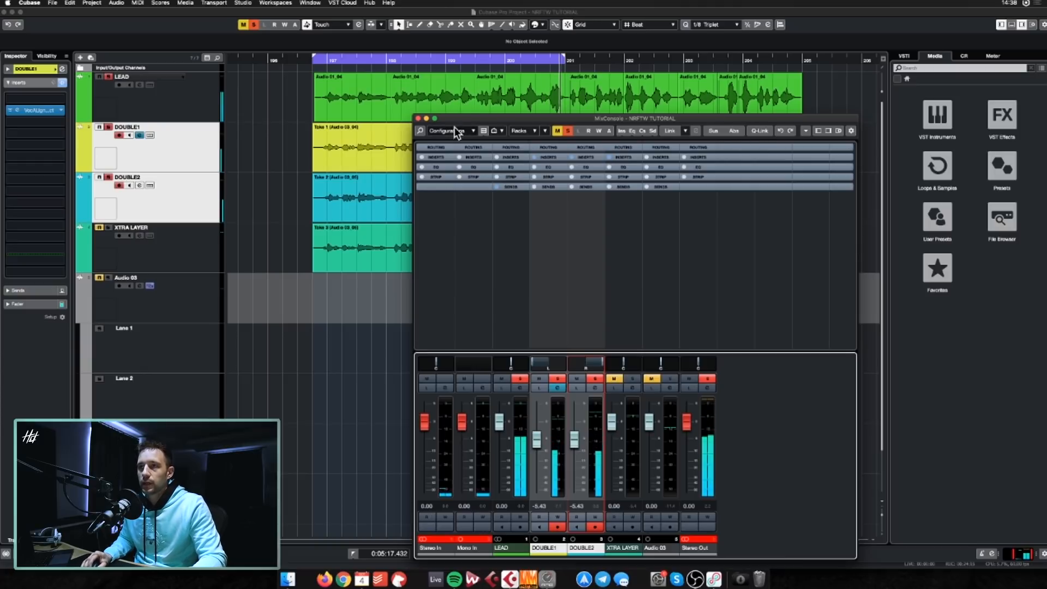
click(426, 119)
Add a stereo group track named VOCAL GROUP for the LEAD, DOUBLE1 and DOUBLE2 tracks
click(164, 231)
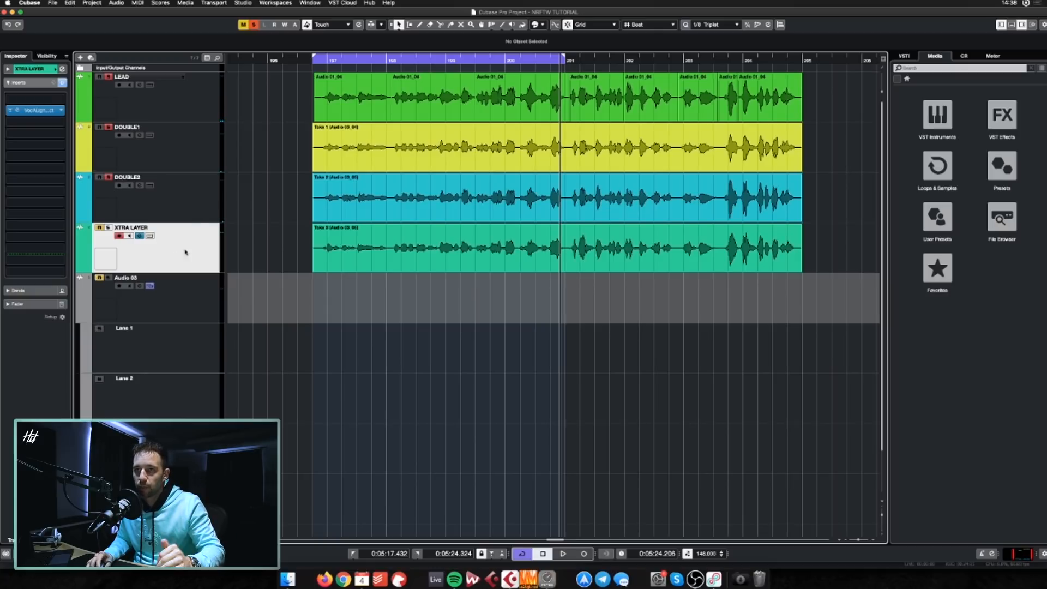
click(191, 216)
shift+click(198, 116)
click(197, 117)
shift+click(215, 202)
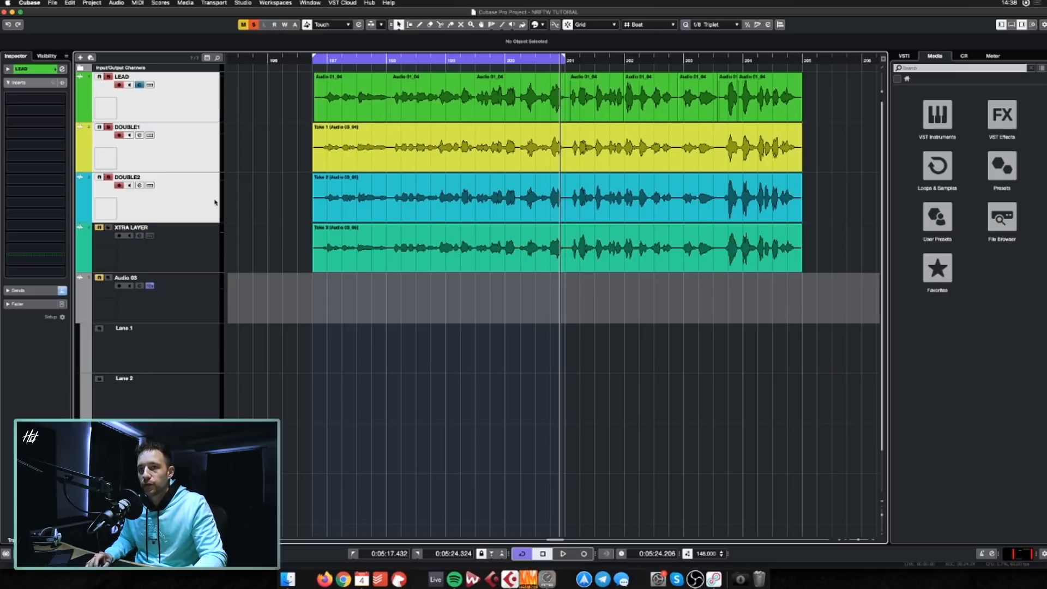
key(shift+g)
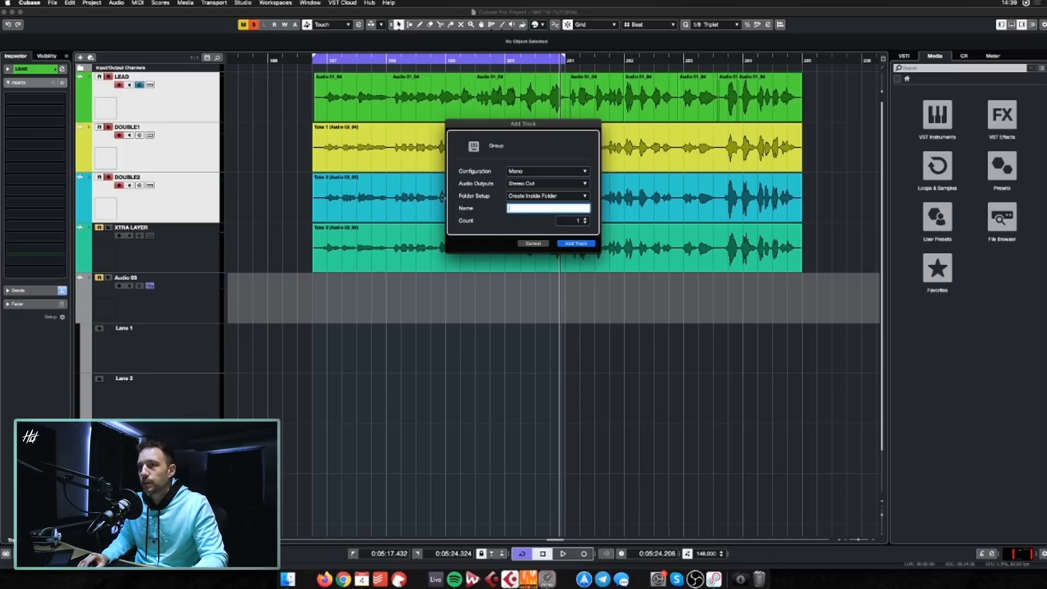
click(519, 171)
click(526, 180)
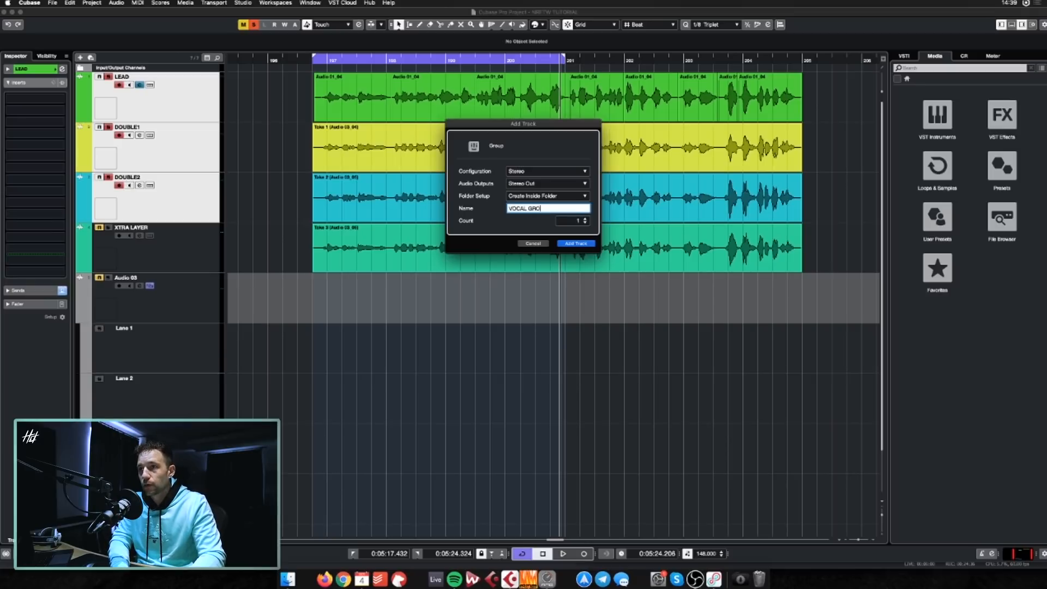
text(P)
key(Return)
Move the VOCAL GROUP track above LEAD and open its channel settings
scroll(208, 412, up, 4)
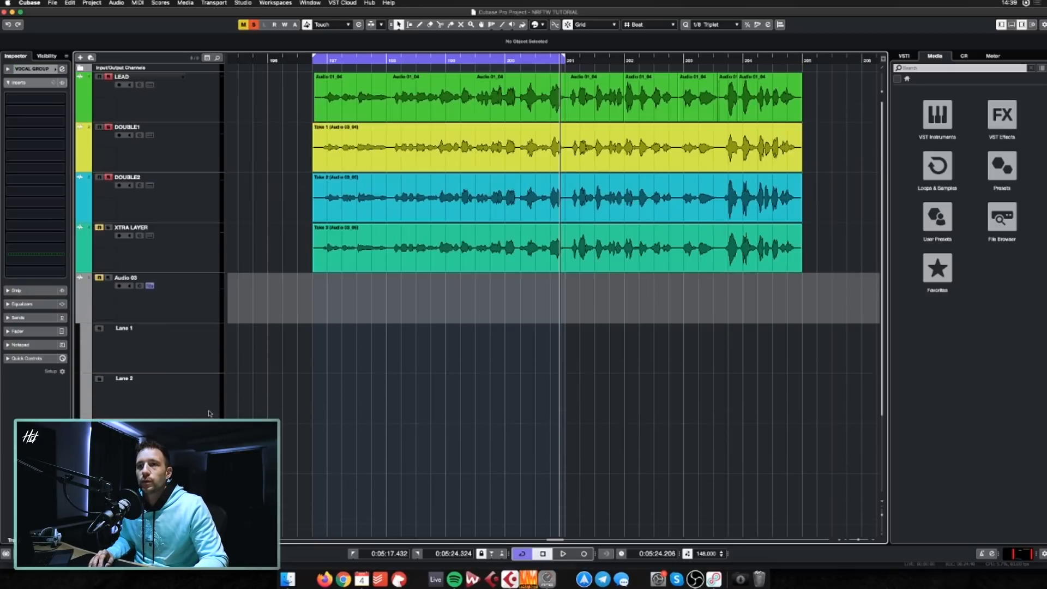
drag(221, 25, 211, 70)
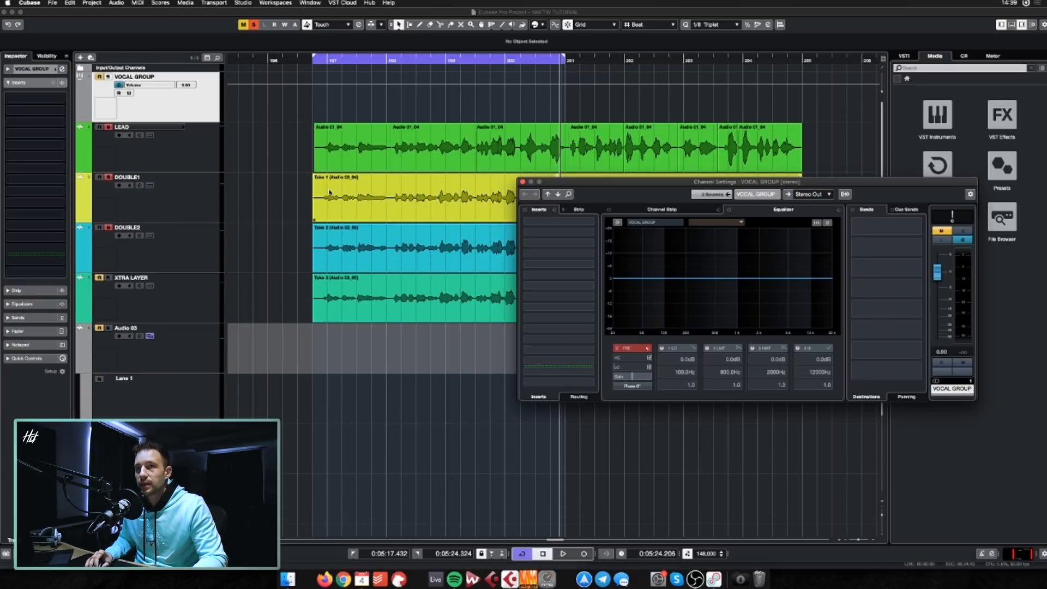
key(e)
key(e)
drag(633, 185, 589, 228)
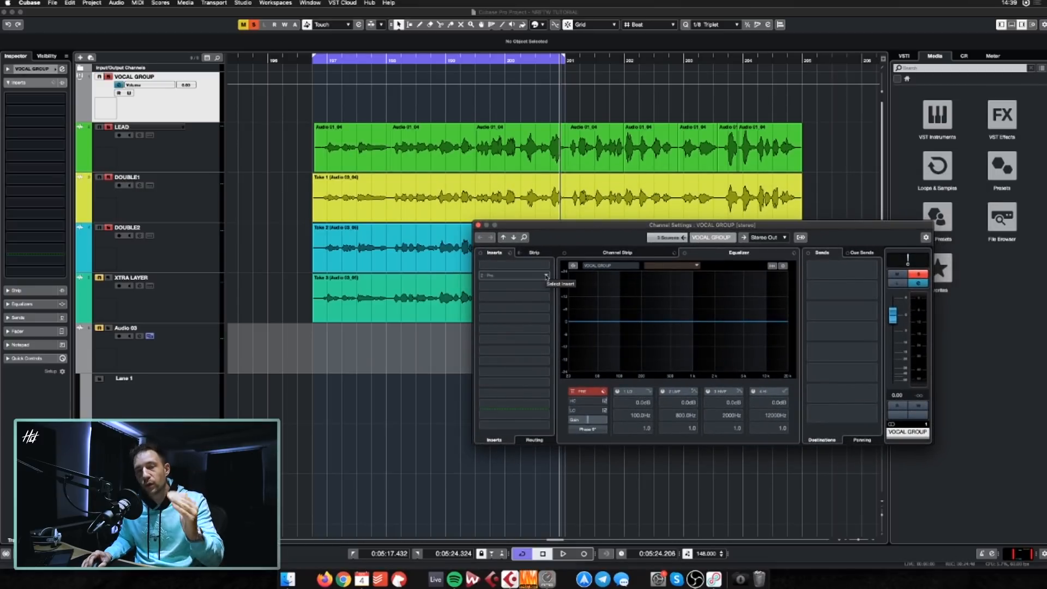
Insert Pro-Q 3 on VOCAL GROUP and shape a low cut with a slight low-mid dip
click(546, 277)
text(pro-q)
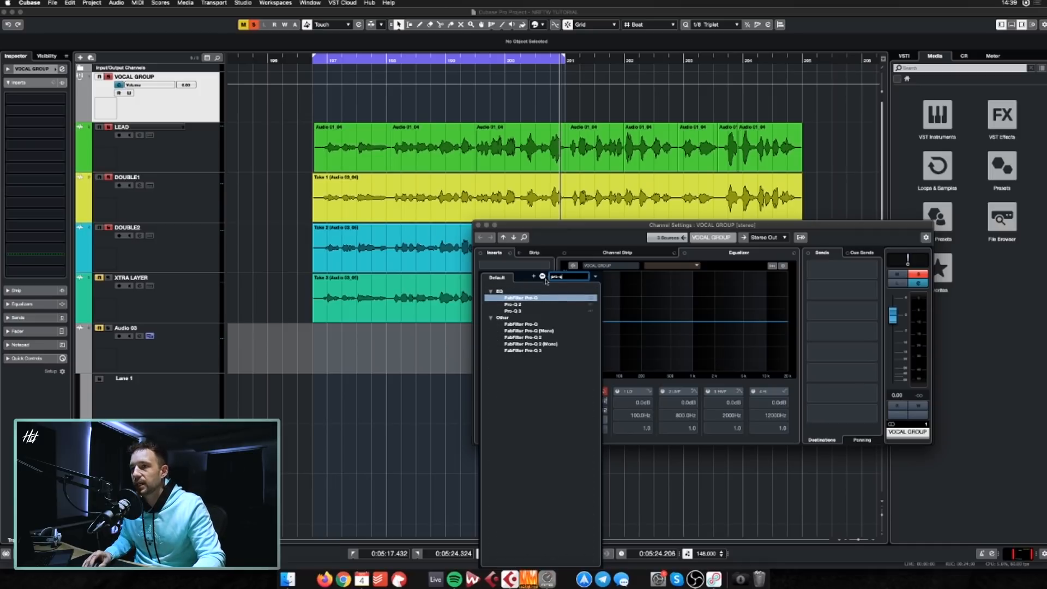
click(513, 311)
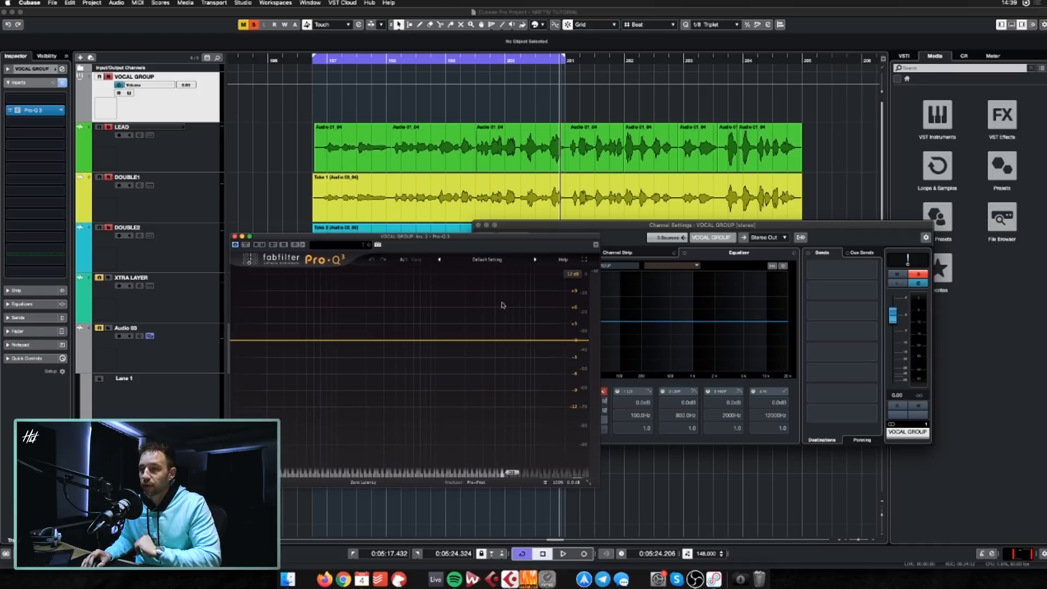
drag(321, 332, 428, 347)
key(space)
key(space)
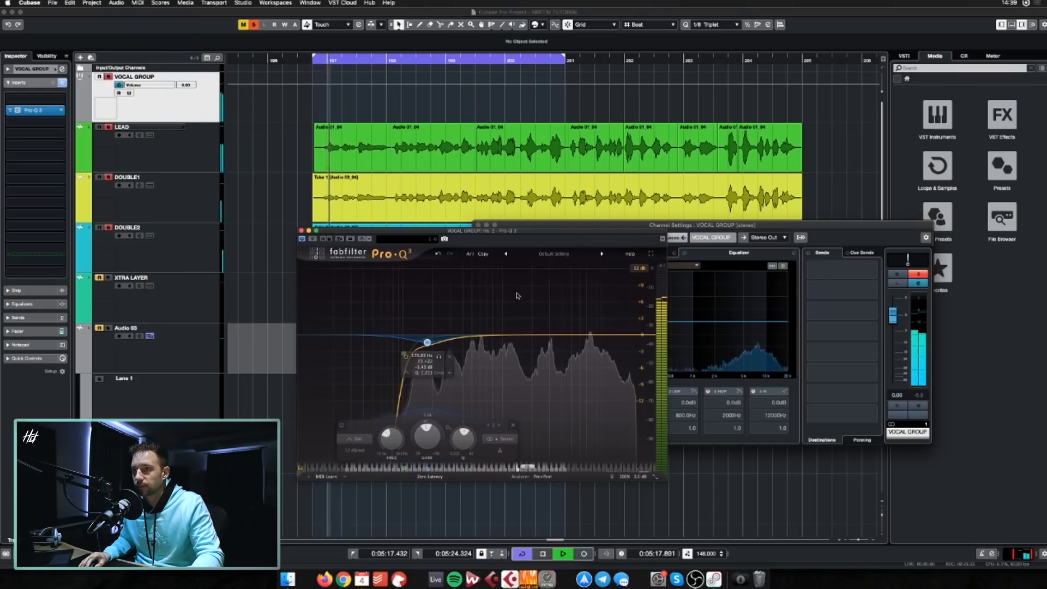
Boost the high mids and add a high shelf in Pro-Q 3 while auditioning the vocals, then close the EQ
drag(519, 235, 674, 298)
key(space)
drag(759, 398, 710, 383)
key(space)
click(678, 384)
drag(561, 298, 673, 216)
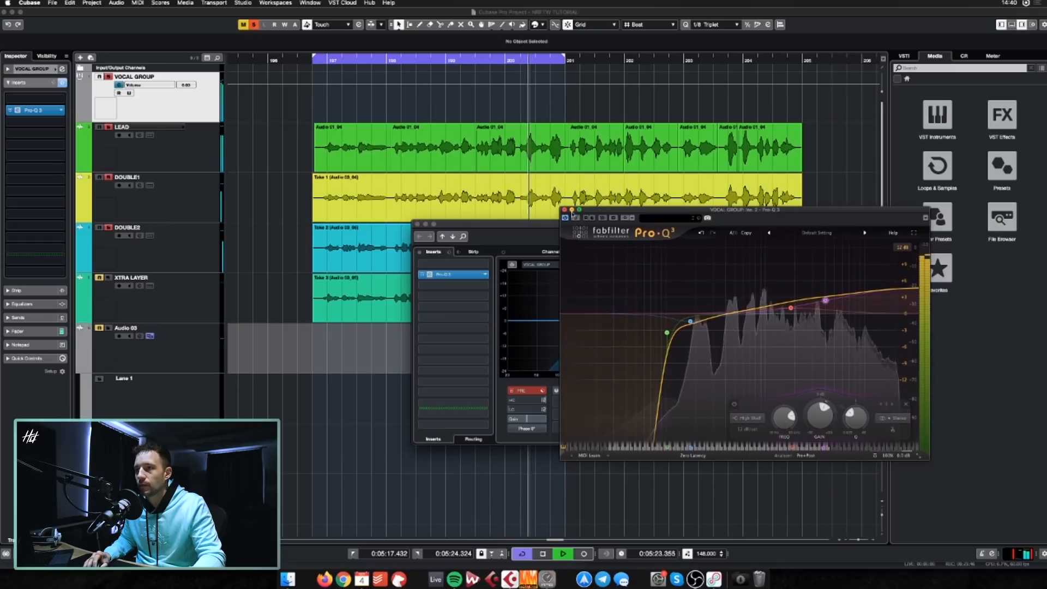
click(565, 210)
key(space)
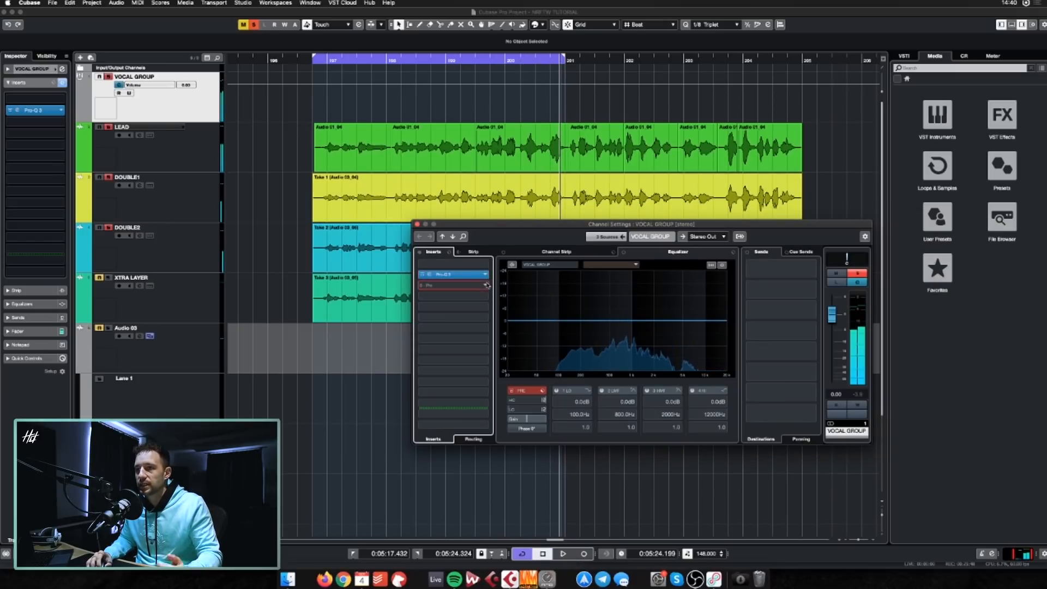
Insert UAD Pultec EQP-1A Legacy below Pro-Q 3 on VOCAL GROUP
click(487, 285)
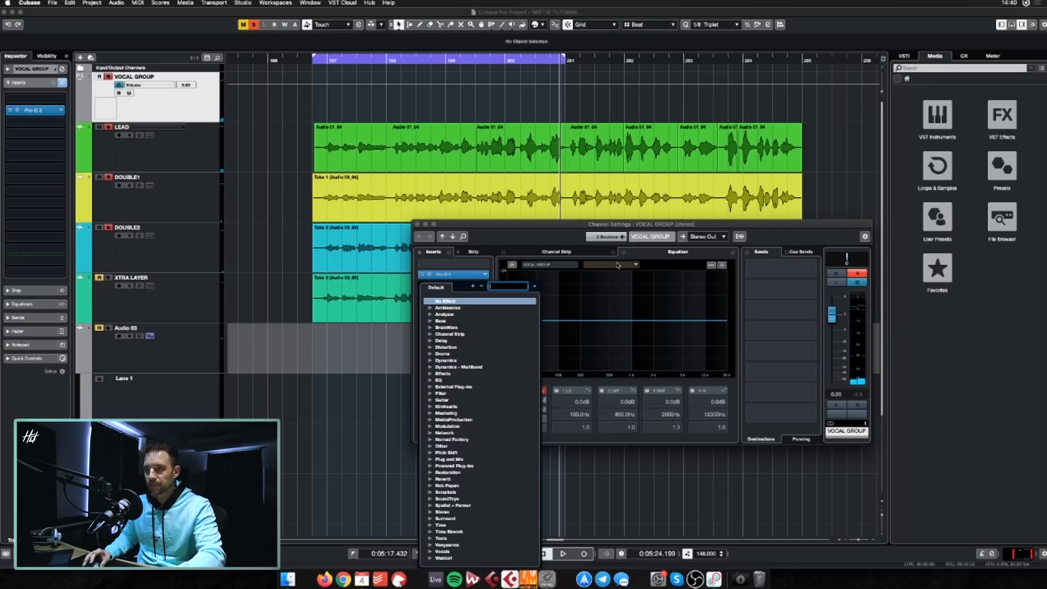
text(pultec)
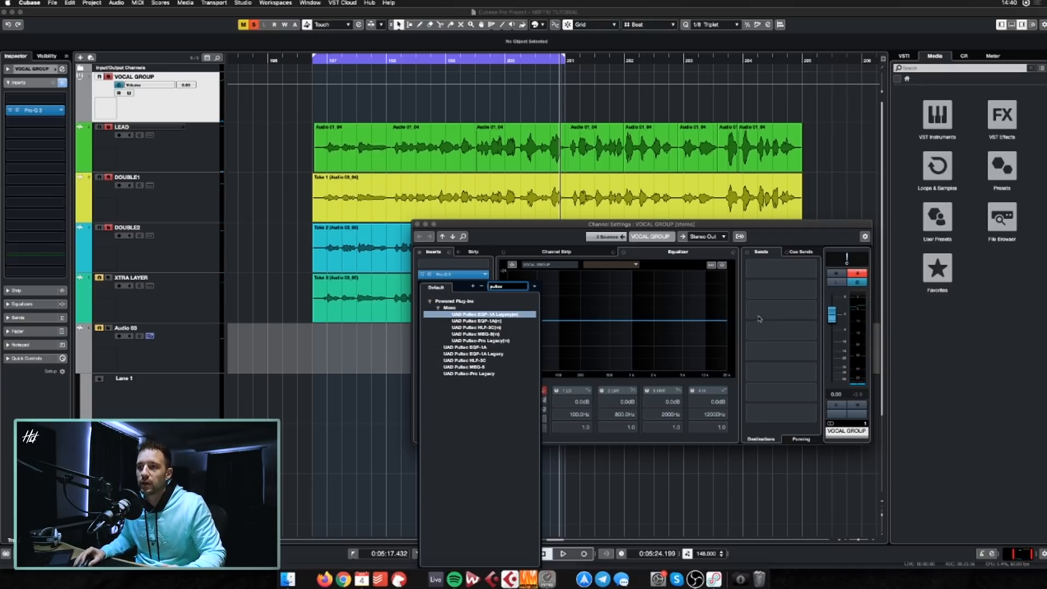
click(497, 355)
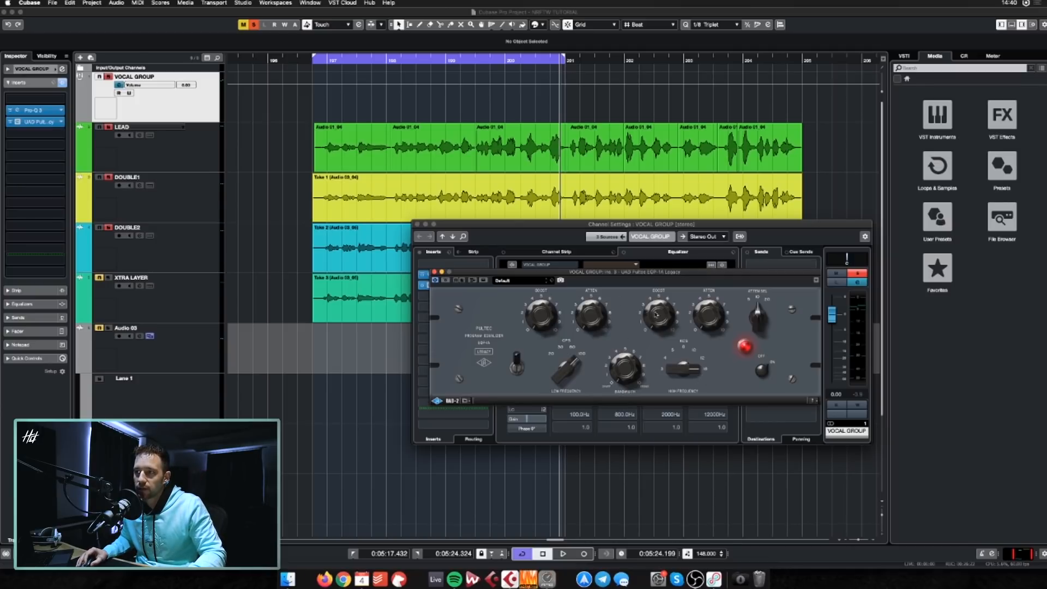
Audition the vocals through the Pultec and move both VOCAL GROUP inserts up one slot
key(space)
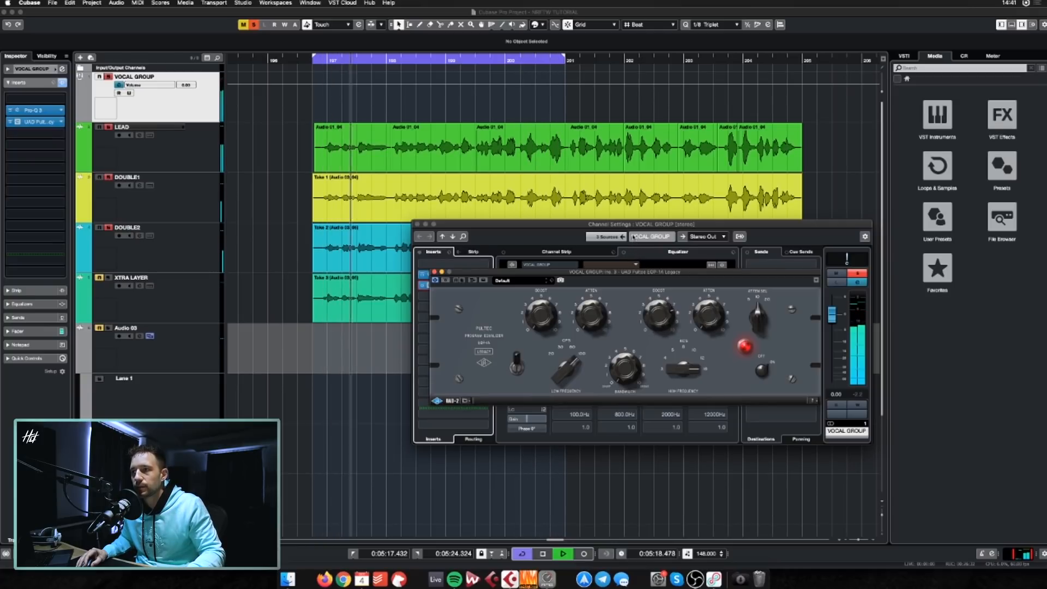
click(745, 347)
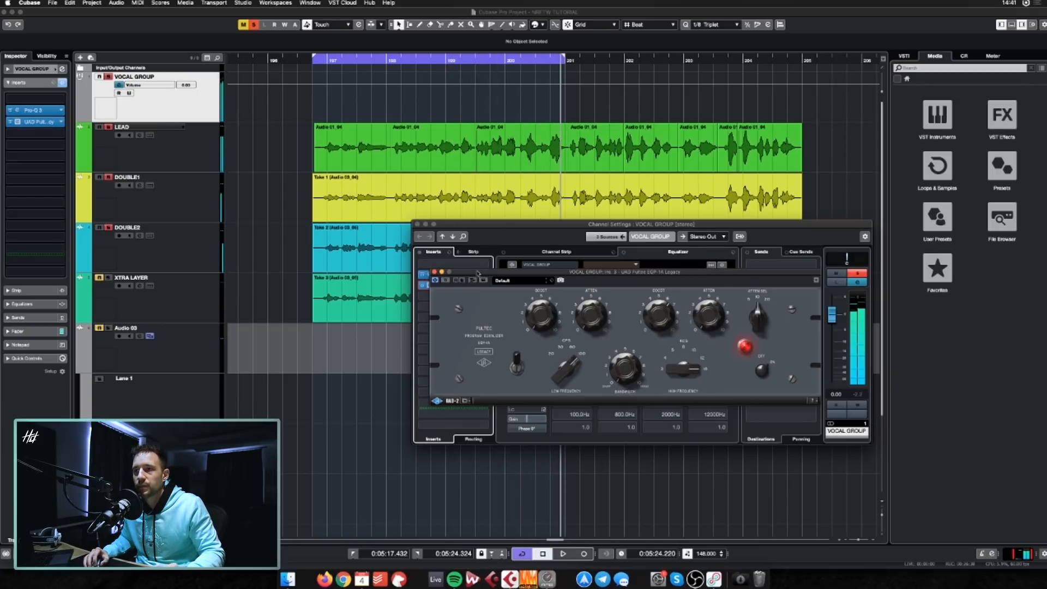
click(435, 272)
drag(450, 271, 456, 276)
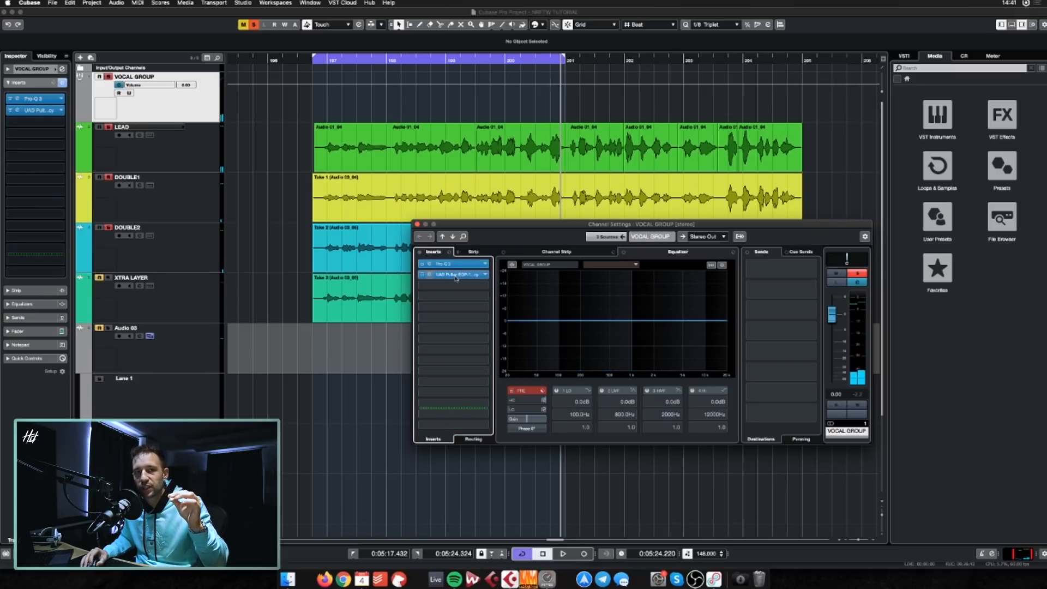
Insert UAD Empirical Labs FATSO Sr in slot 3 of VOCAL GROUP and audition it against its bypass
click(482, 286)
text(fatso)
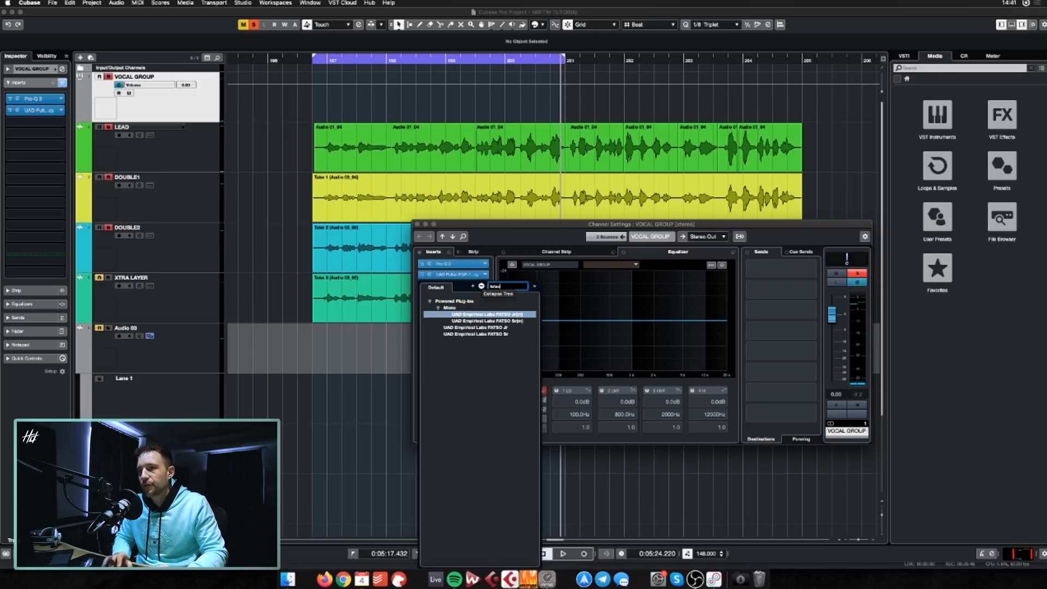
click(478, 334)
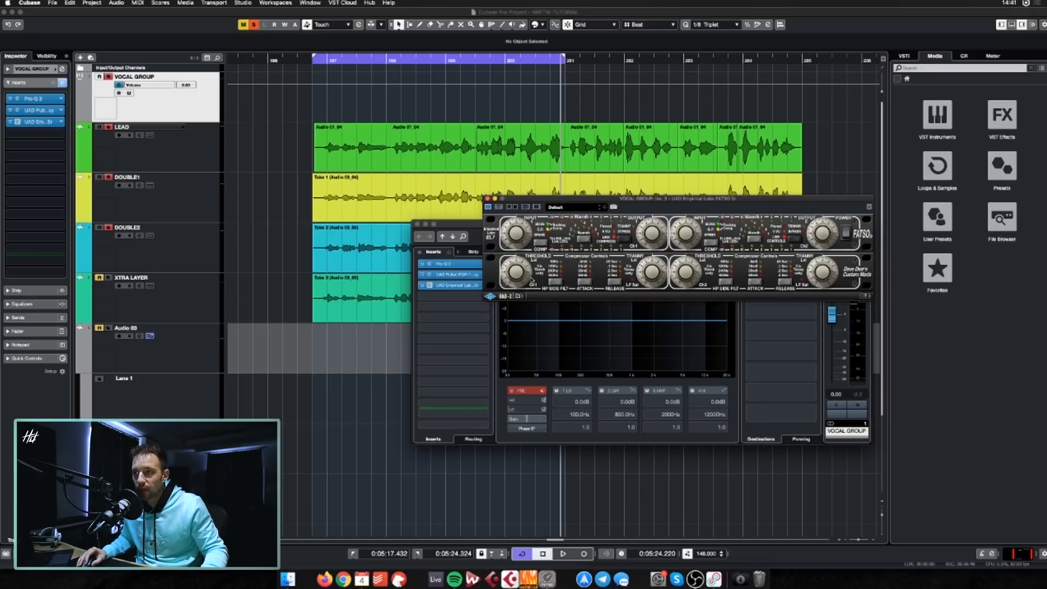
drag(631, 200, 618, 305)
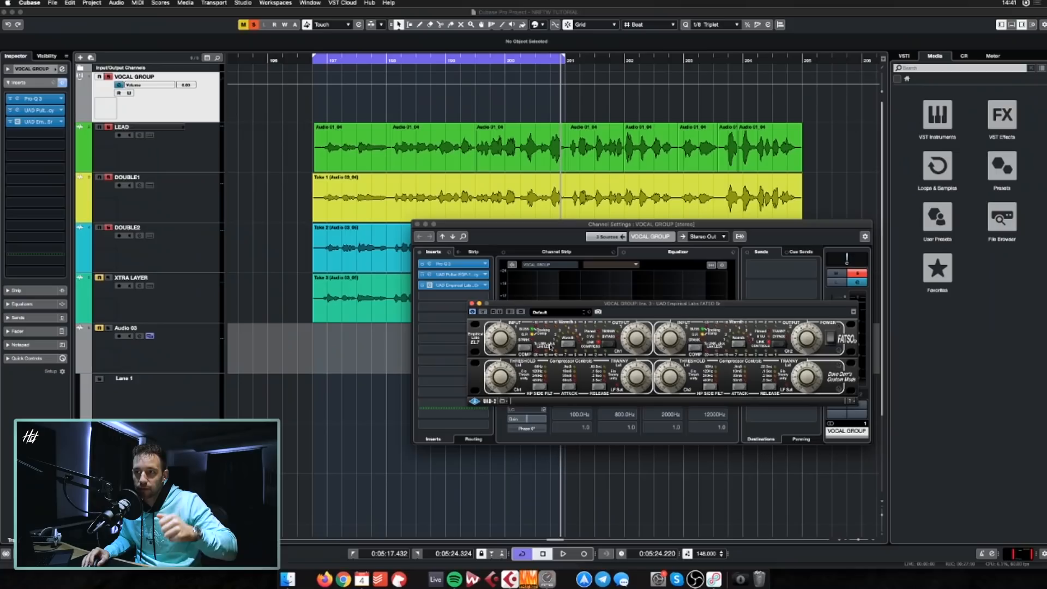
drag(635, 305, 639, 310)
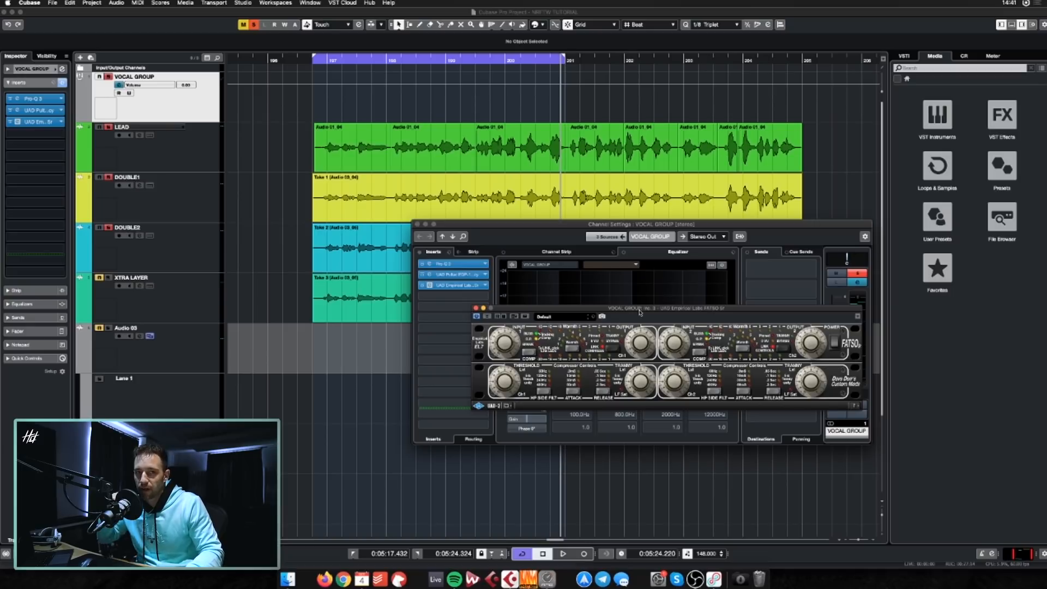
key(space)
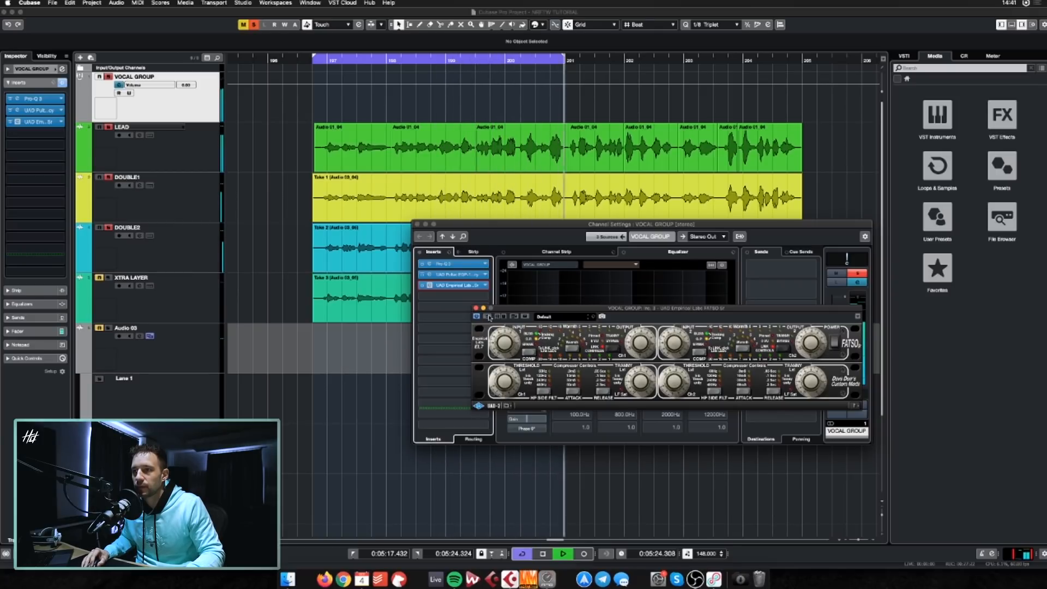
click(488, 316)
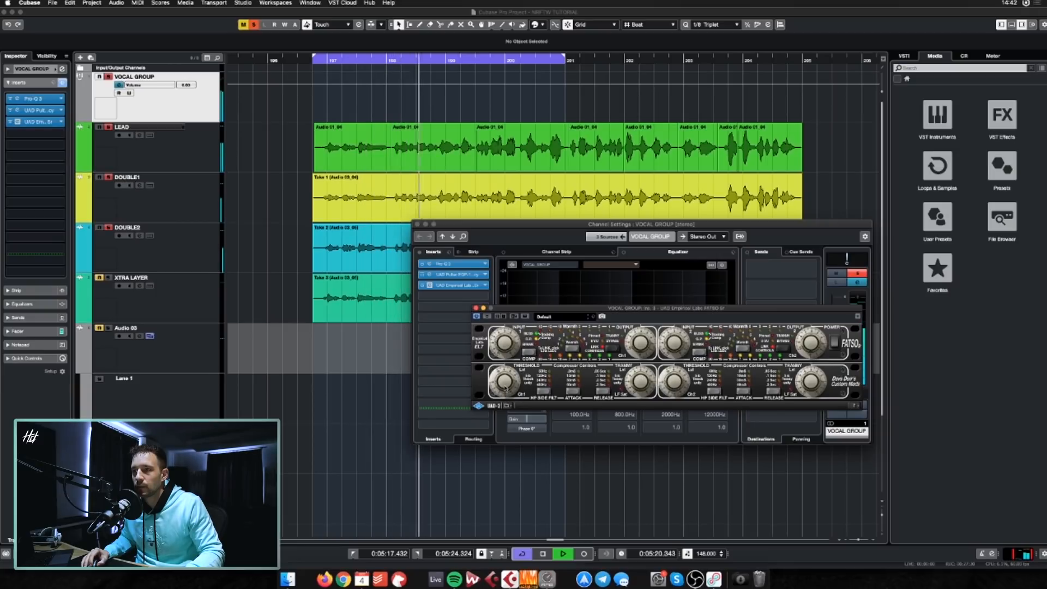
drag(583, 308, 587, 302)
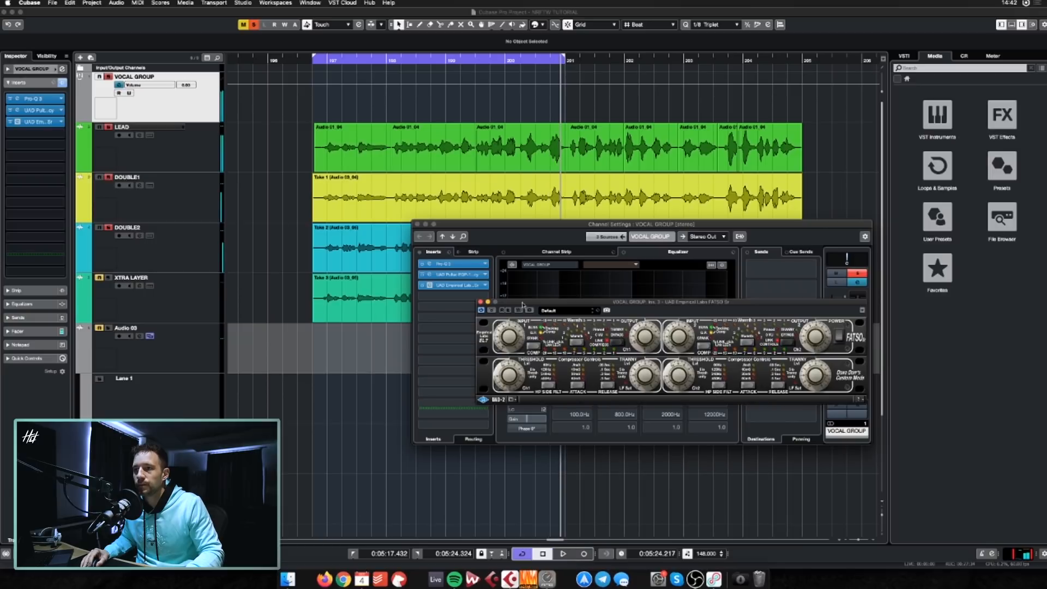
click(480, 302)
Insert Pro-L 2 in slot 8 of VOCAL GROUP and raise its gain during playback
click(483, 338)
text(pro-l)
click(454, 368)
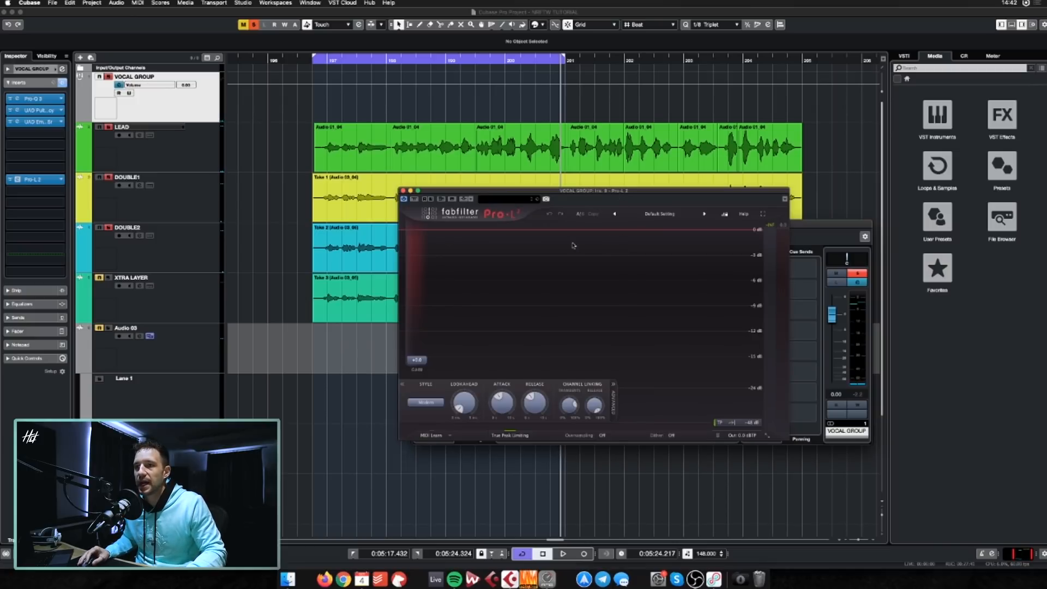
key(space)
drag(415, 360, 412, 296)
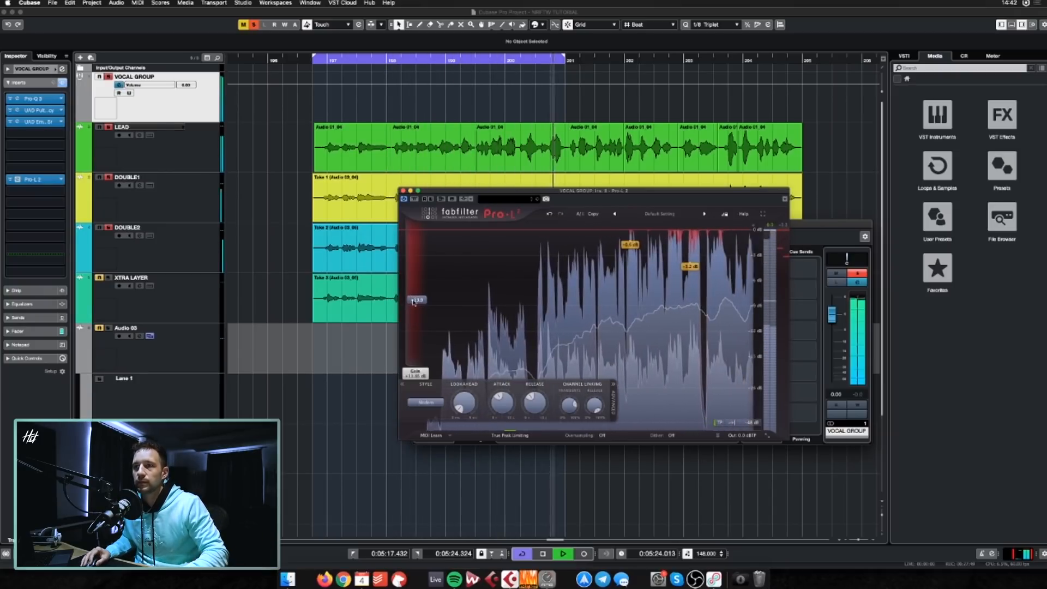
key(space)
click(403, 191)
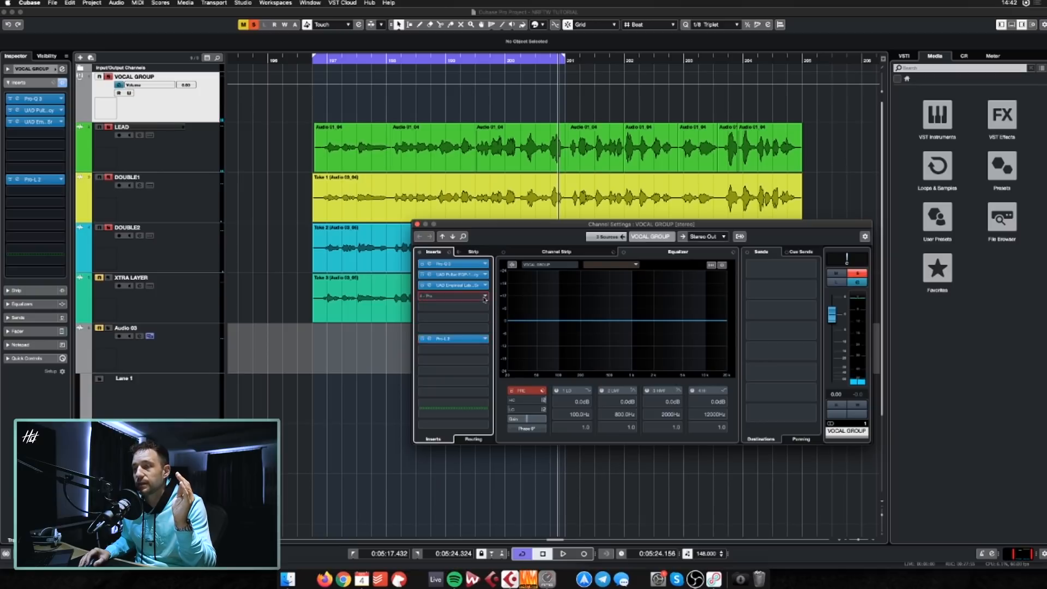
Insert FabFilter Saturn in slot 4 of VOCAL GROUP
click(485, 297)
text(saturn)
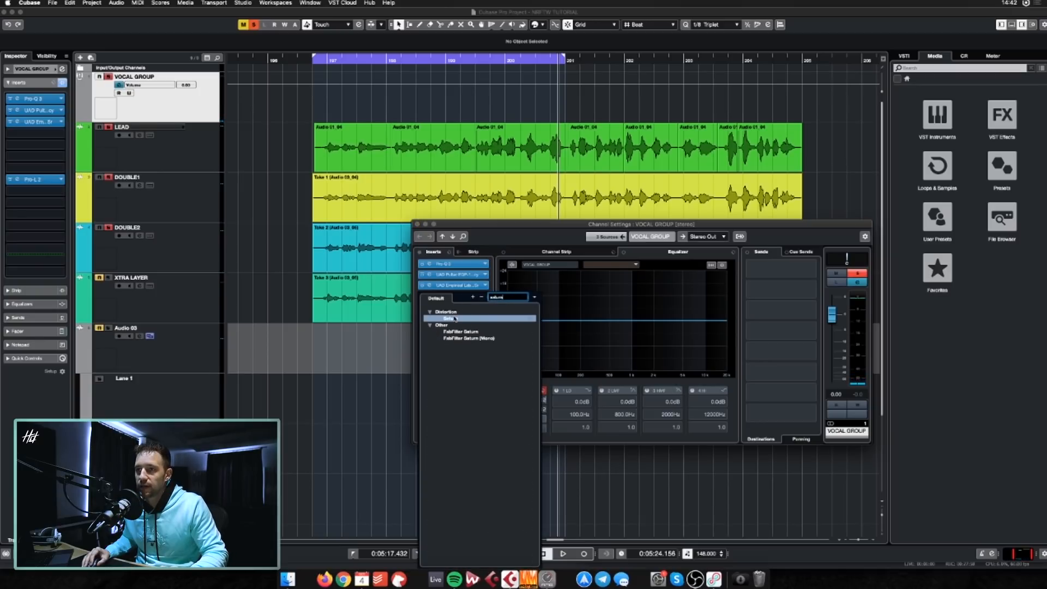
click(455, 318)
drag(619, 231, 533, 215)
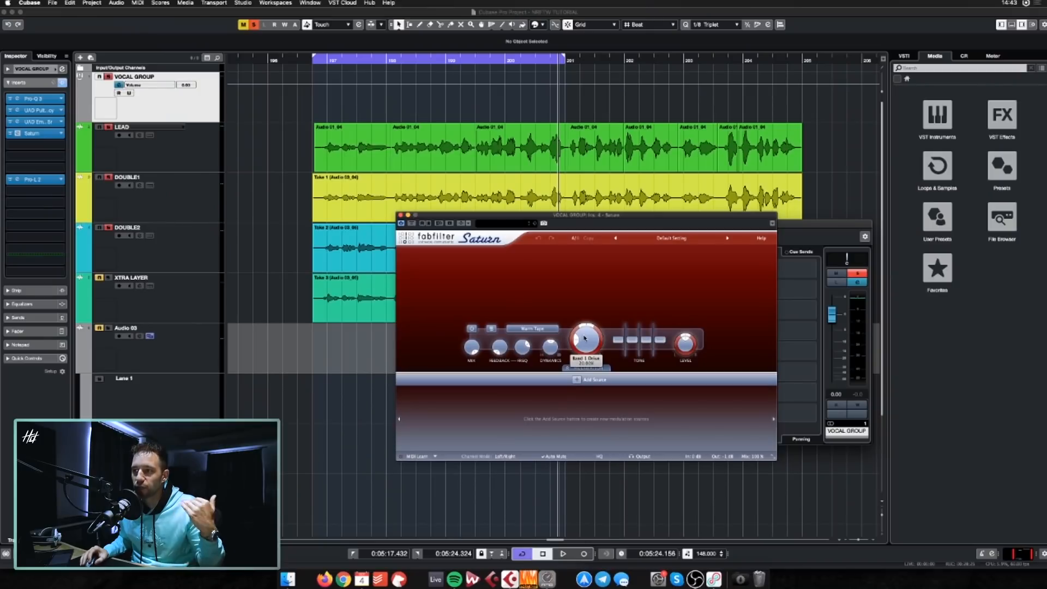
Raise Saturn's Band 1 drive and lower its overall mix to about 42% during playback
key(space)
drag(587, 340, 582, 280)
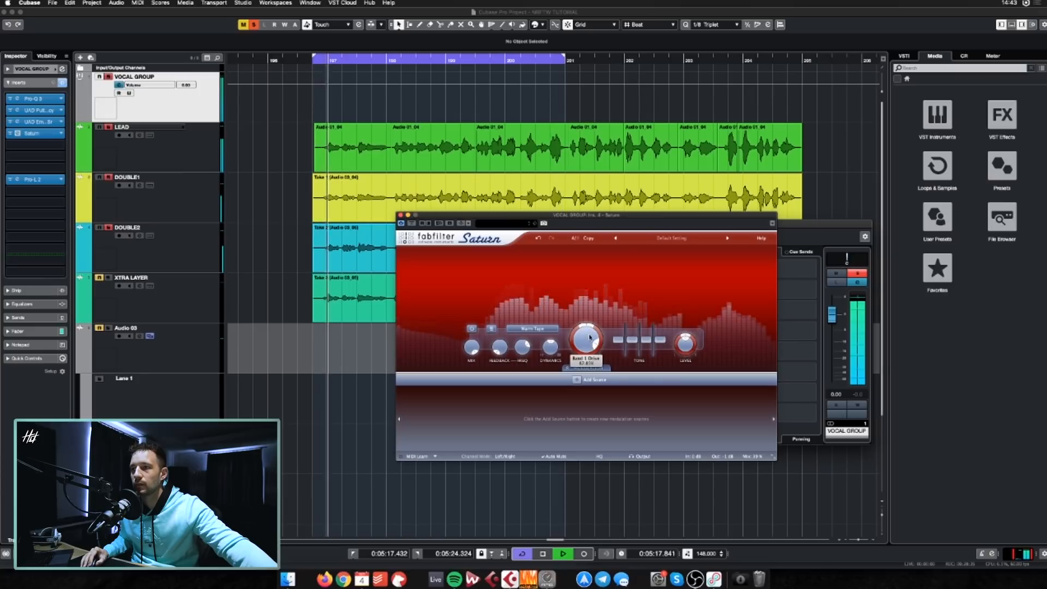
mouse_move(753, 445)
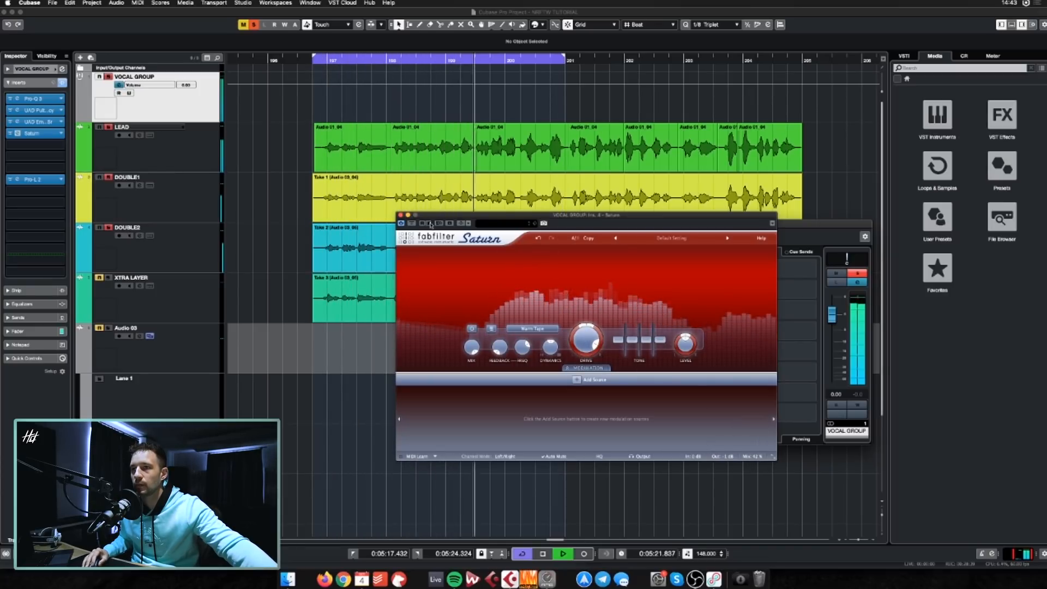
click(400, 215)
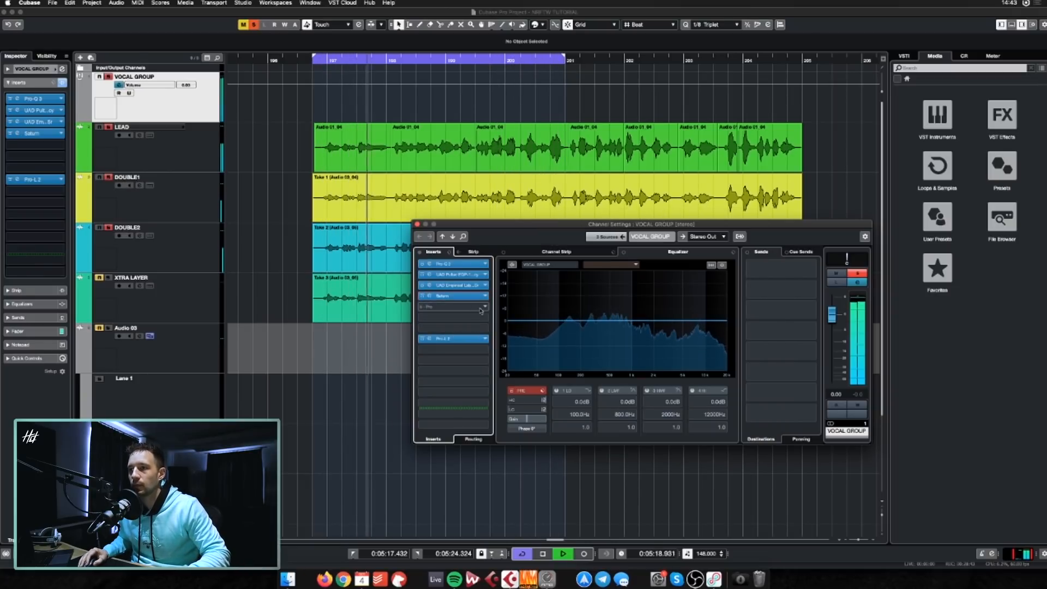
Switch to RME TotalMix FX to check the monitoring levels, then return to Cubase
click(547, 578)
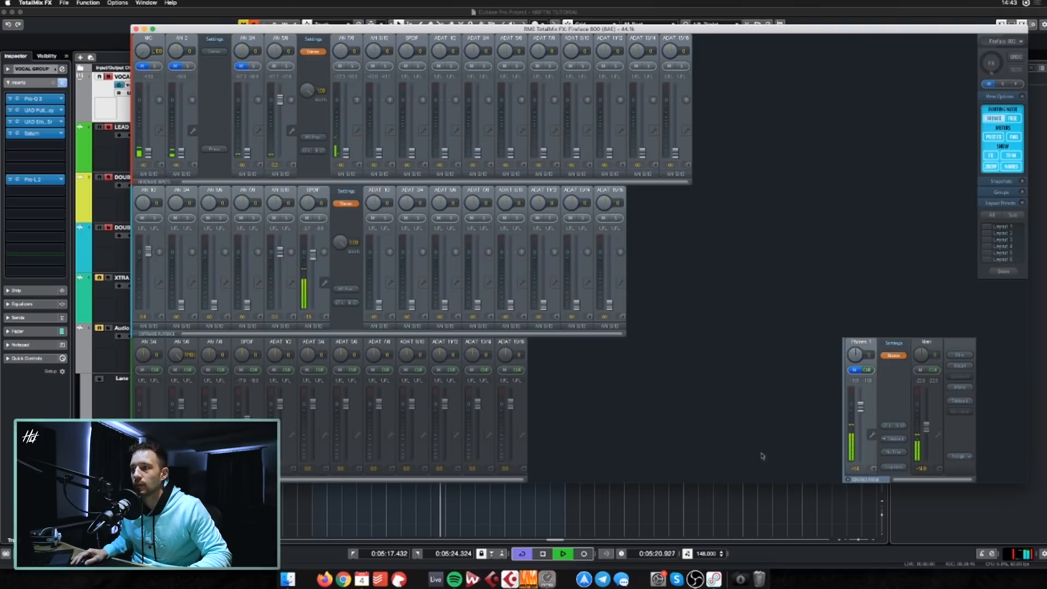
click(852, 509)
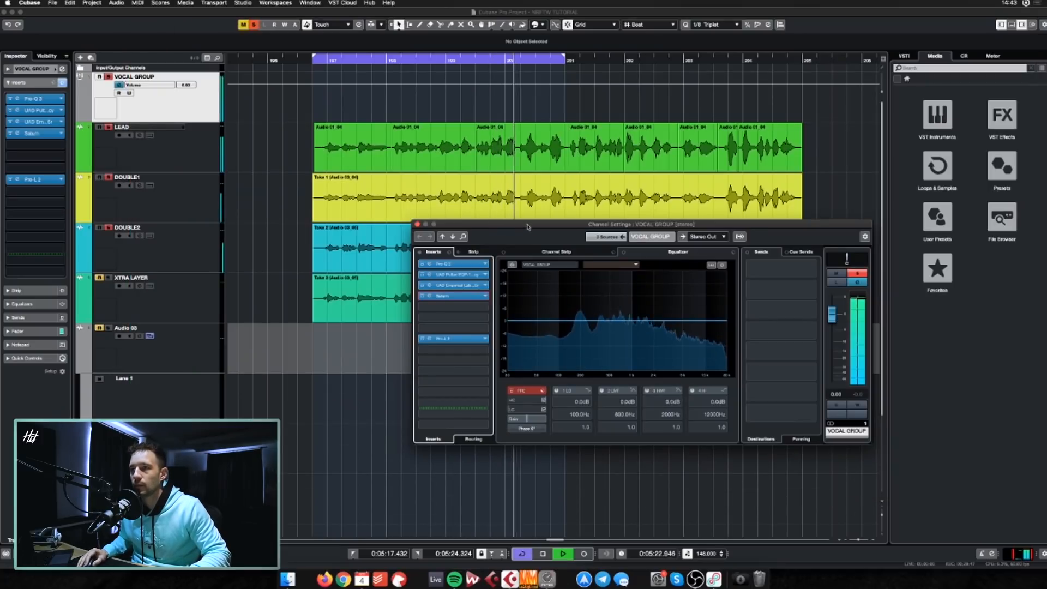
Stop playback and insert a second Pro-Q 3 in slot 5 of VOCAL GROUP, after Saturn
key(space)
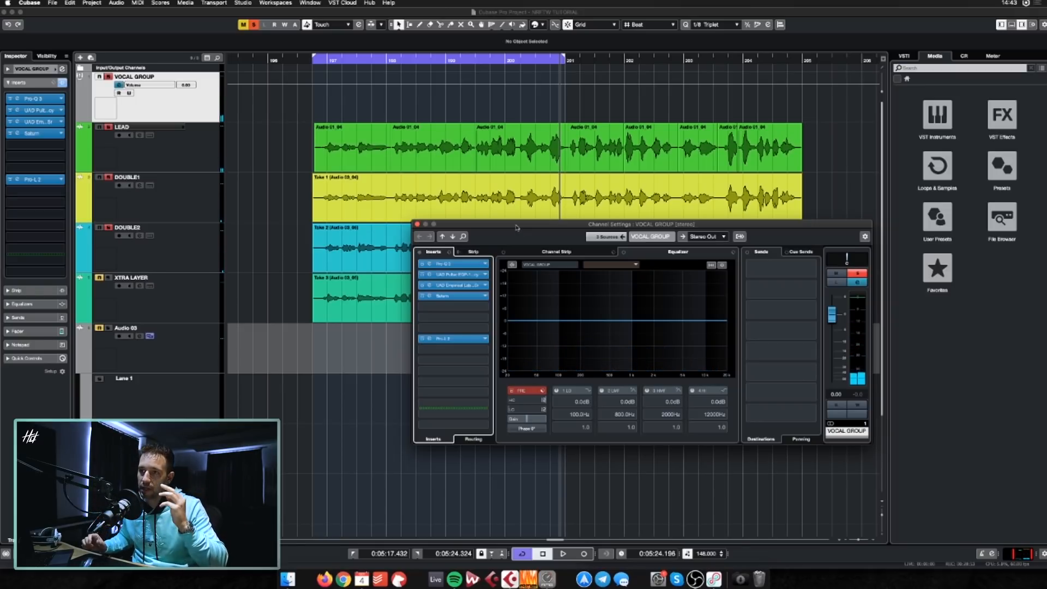
click(464, 297)
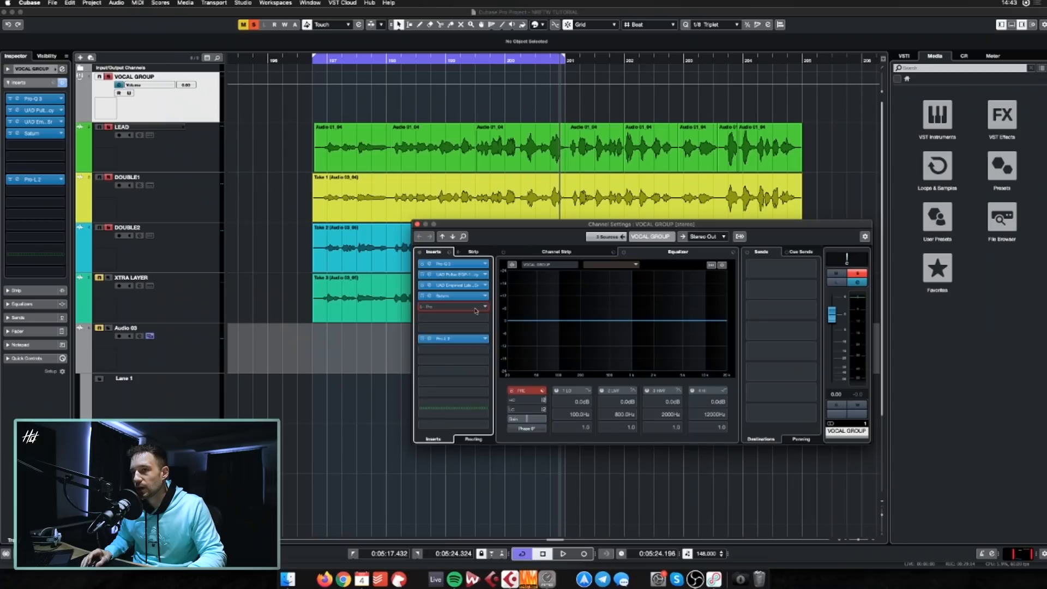
click(476, 308)
text(pro-q)
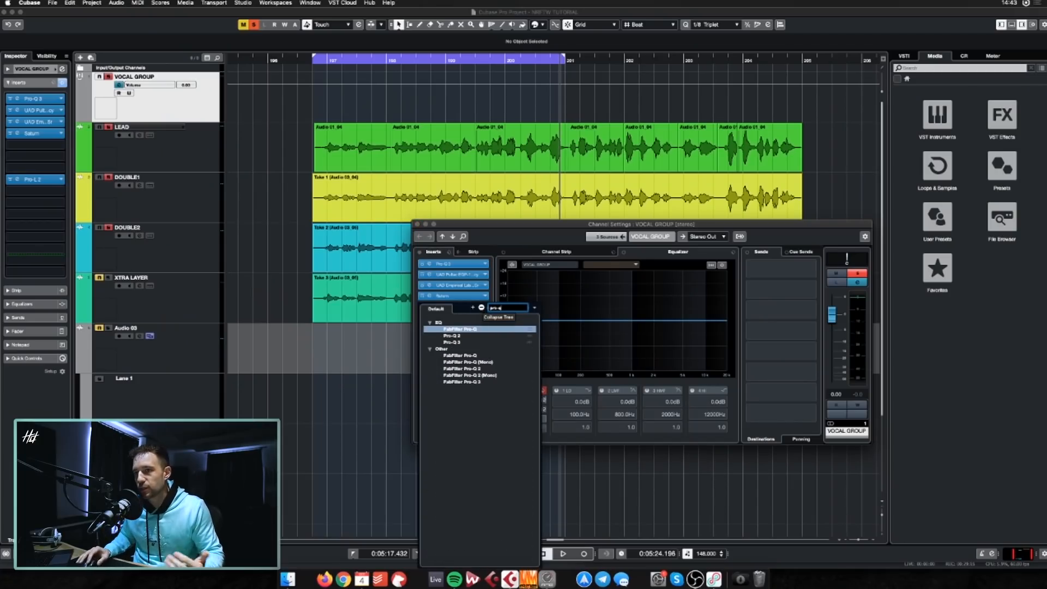
click(456, 342)
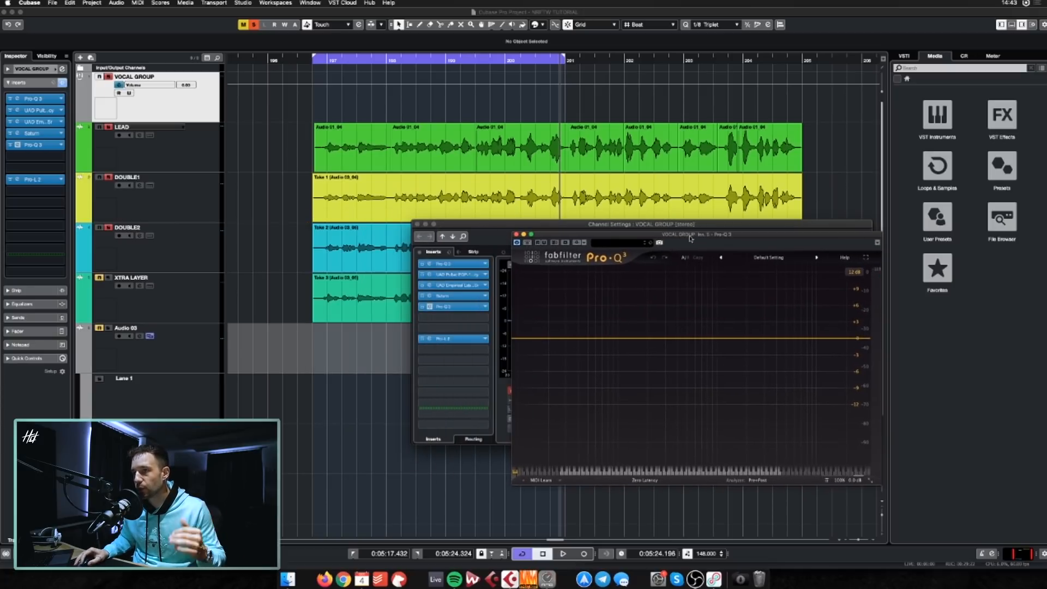
Add a low cut and a gentle low-mid dip of about 2 dB in the second Pro-Q 3 during playback
click(540, 347)
drag(541, 347, 638, 353)
key(space)
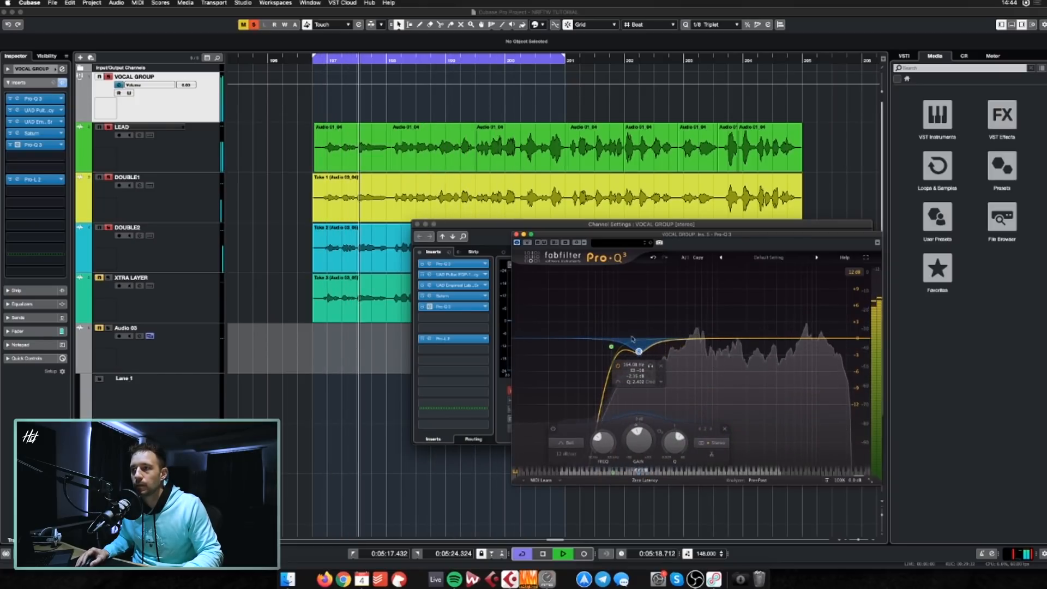
key(space)
click(516, 235)
Insert FabFilter Pro-DS in slot 6 of VOCAL GROUP
click(484, 320)
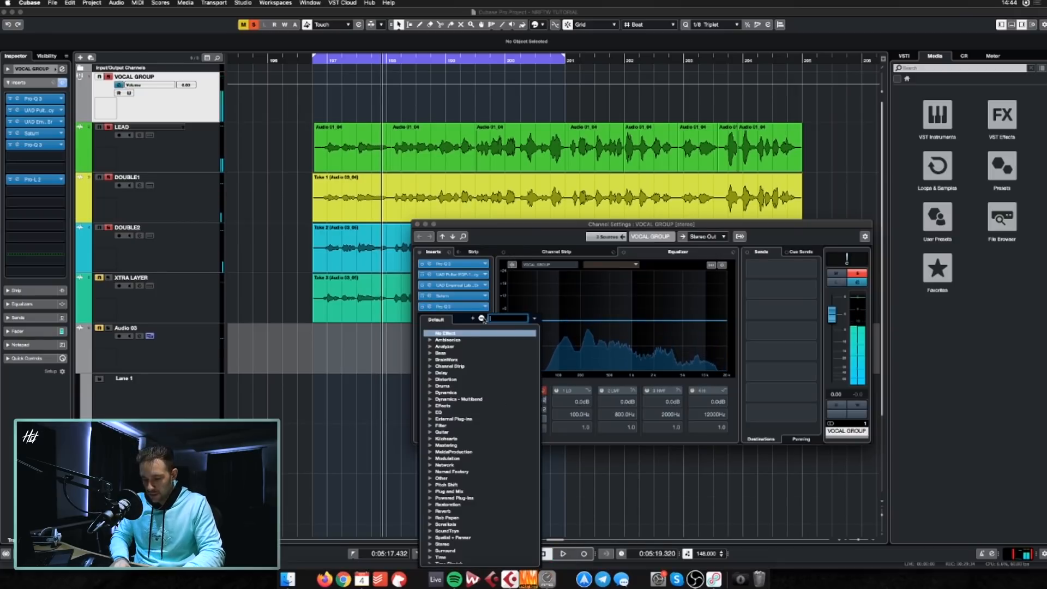
text(pro-ds)
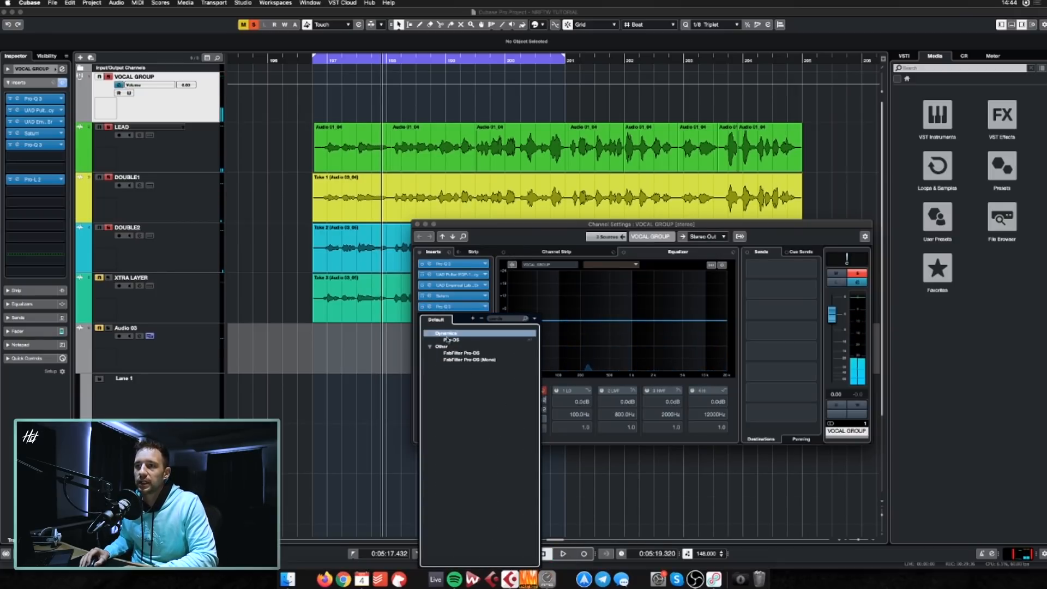
double_click(450, 340)
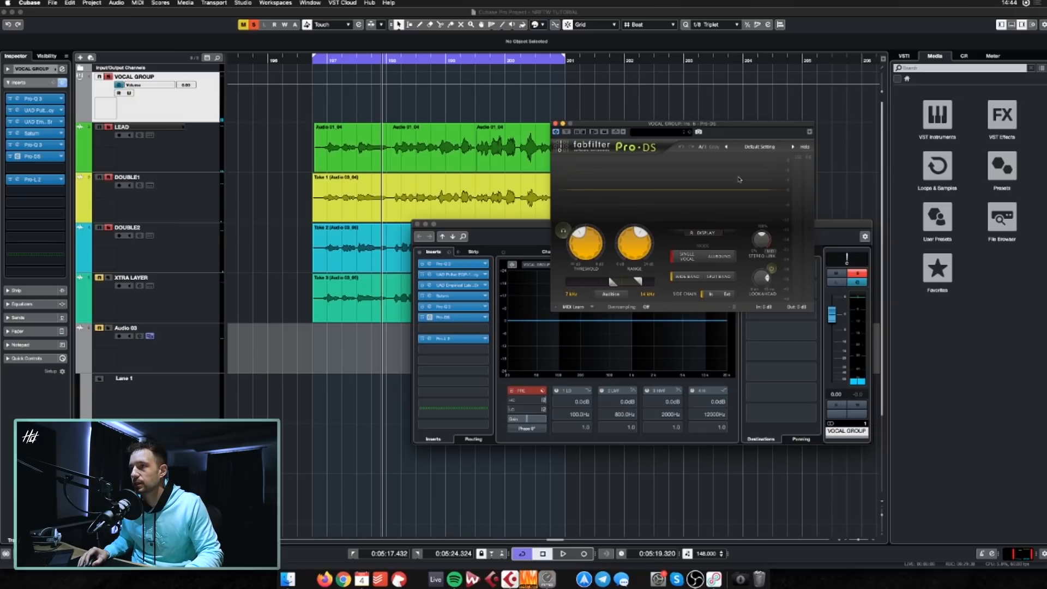
Adjust Pro-DS's threshold and range and lower its upper detection frequency to about 12 kHz during playback
drag(732, 123, 725, 250)
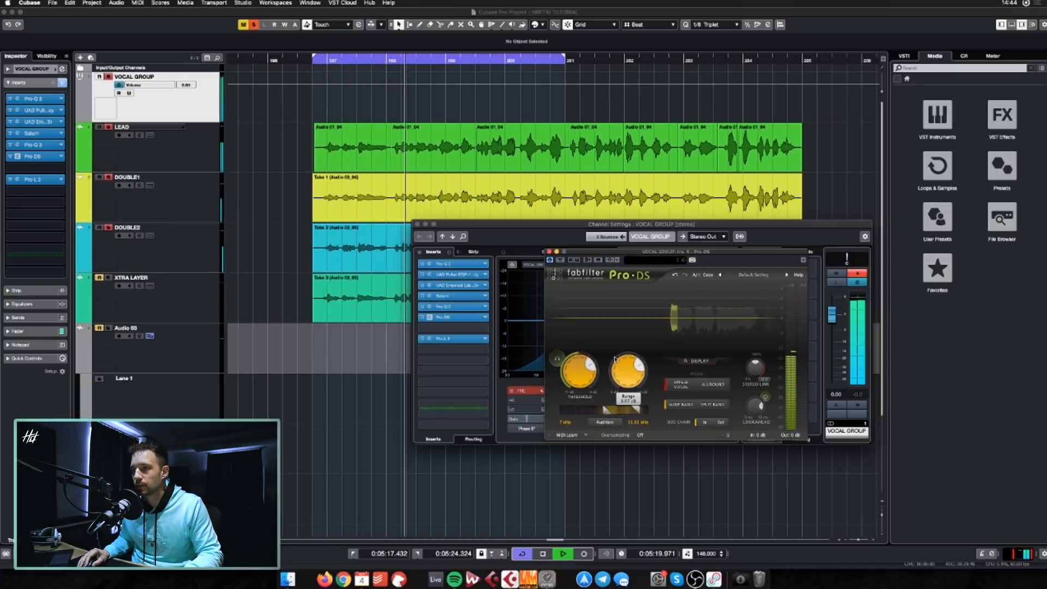
drag(616, 374, 577, 376)
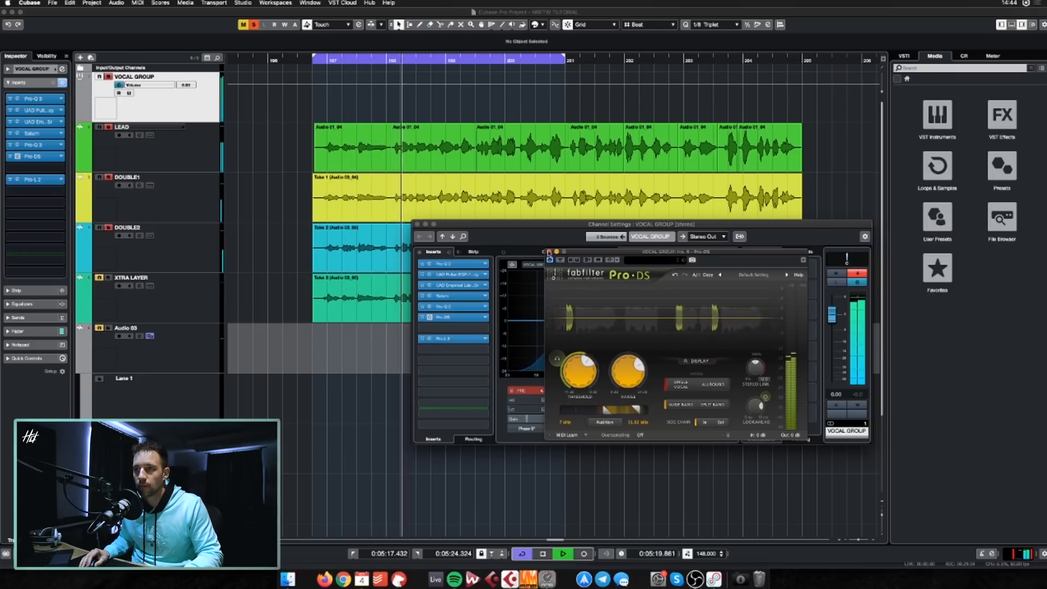
click(550, 251)
key(space)
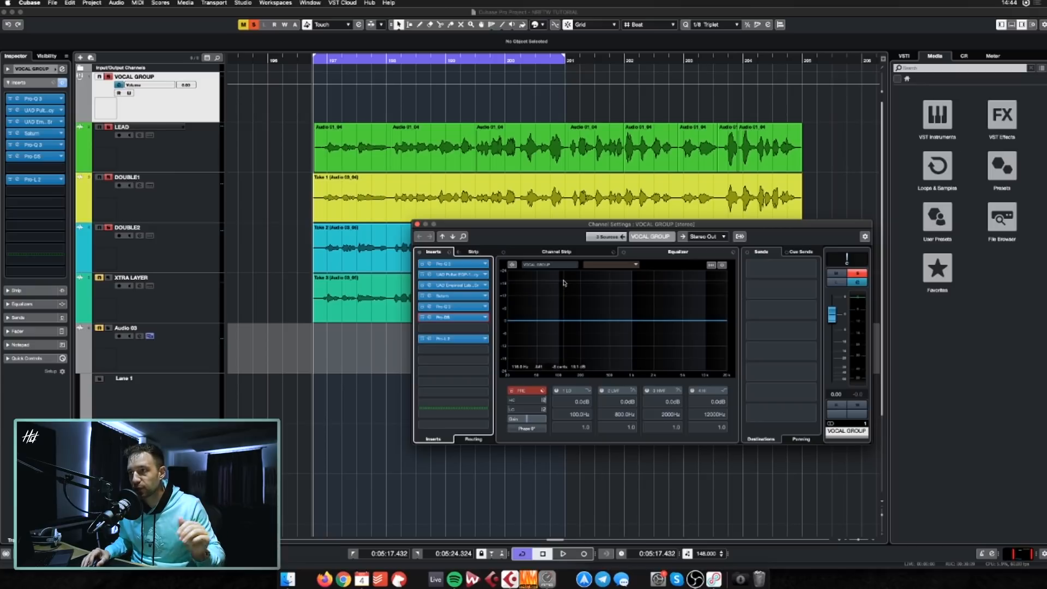
Add an FX channel with UAD DreamVerb to send 1 of VOCAL GROUP
right_click(786, 272)
click(823, 350)
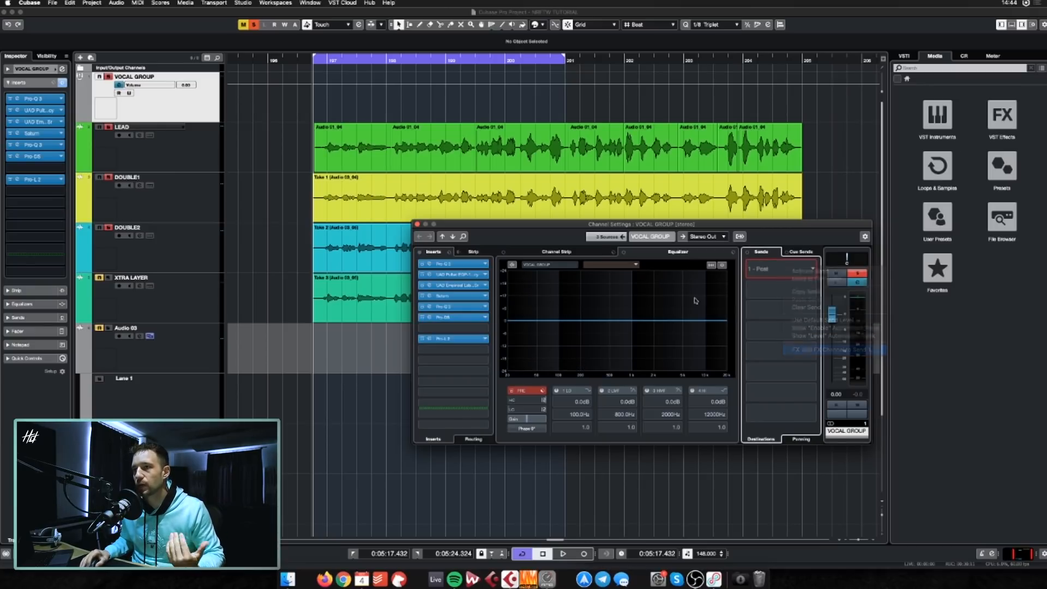
click(547, 171)
text(dreamverb)
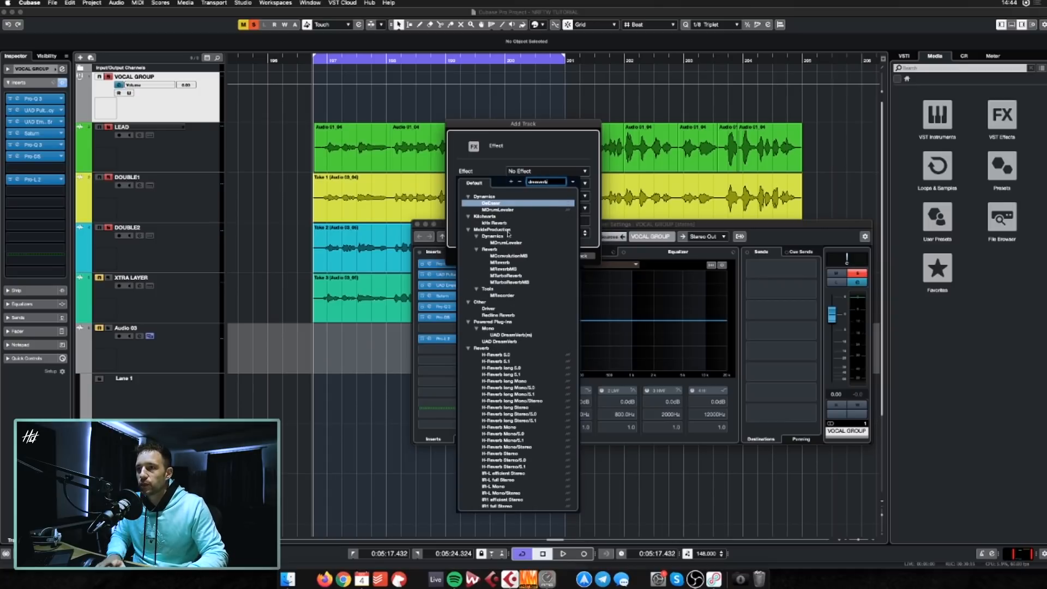
key(BackSpace)
key(BackSpace)
key(BackSpace)
key(BackSpace)
key(BackSpace)
key(BackSpace)
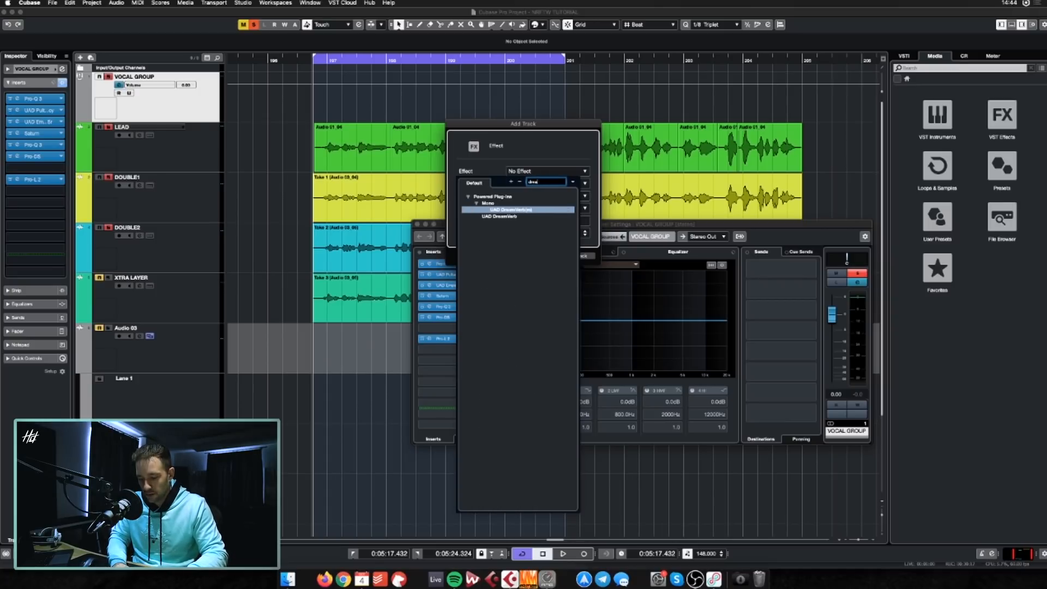
click(501, 216)
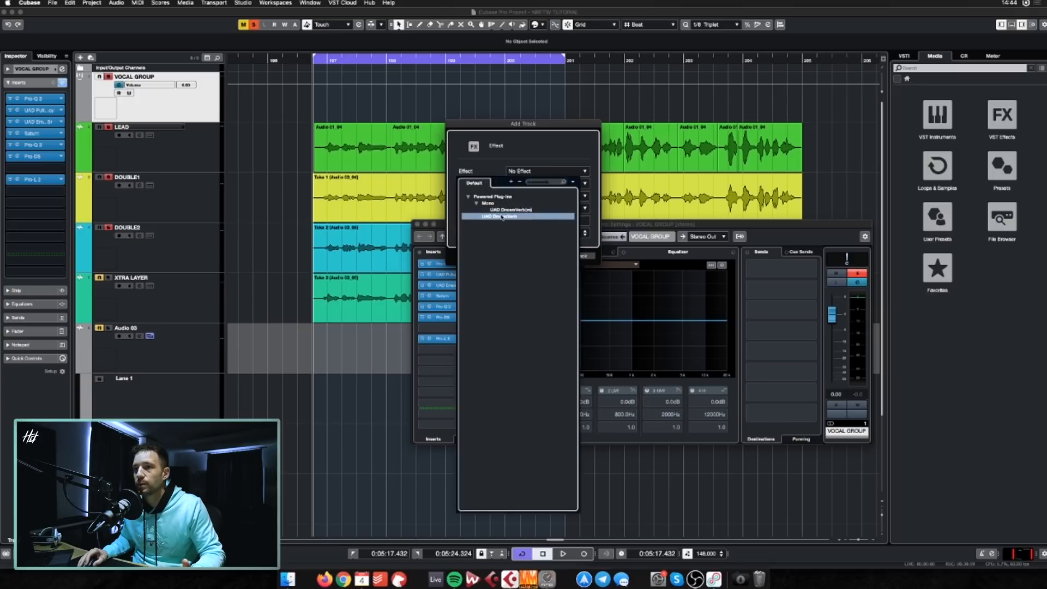
key(Return)
Load the Mellow Lady preset in DreamVerb and lower VOCAL GROUP's reverb send to about -1.79 dB
drag(591, 113, 565, 187)
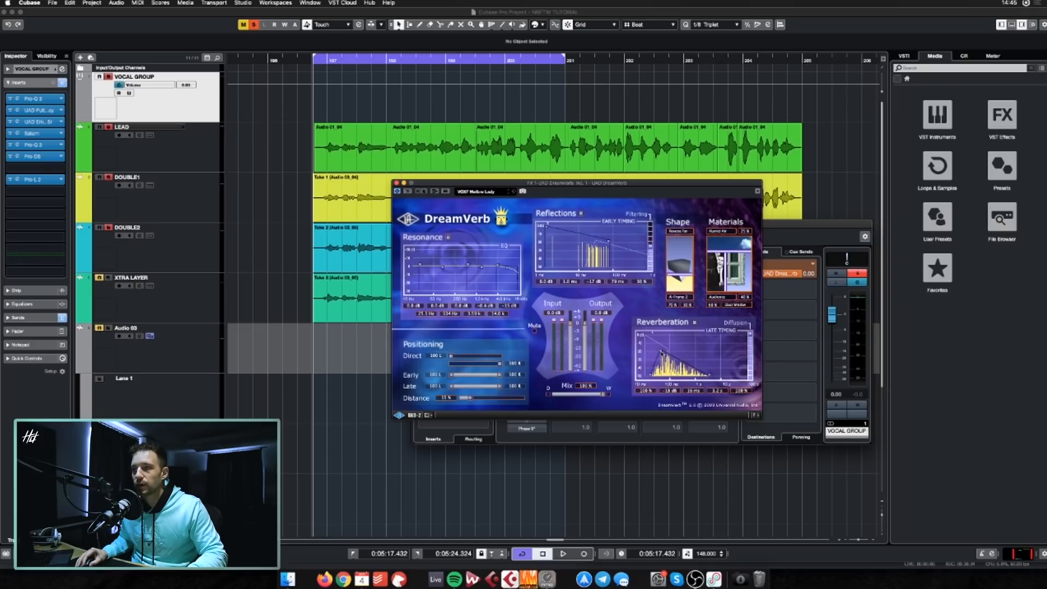
click(850, 276)
drag(795, 275, 785, 276)
Set DreamVerb's late reverb time to 5.5 s and its late level to -16 dB during playback
click(716, 377)
drag(715, 377, 717, 377)
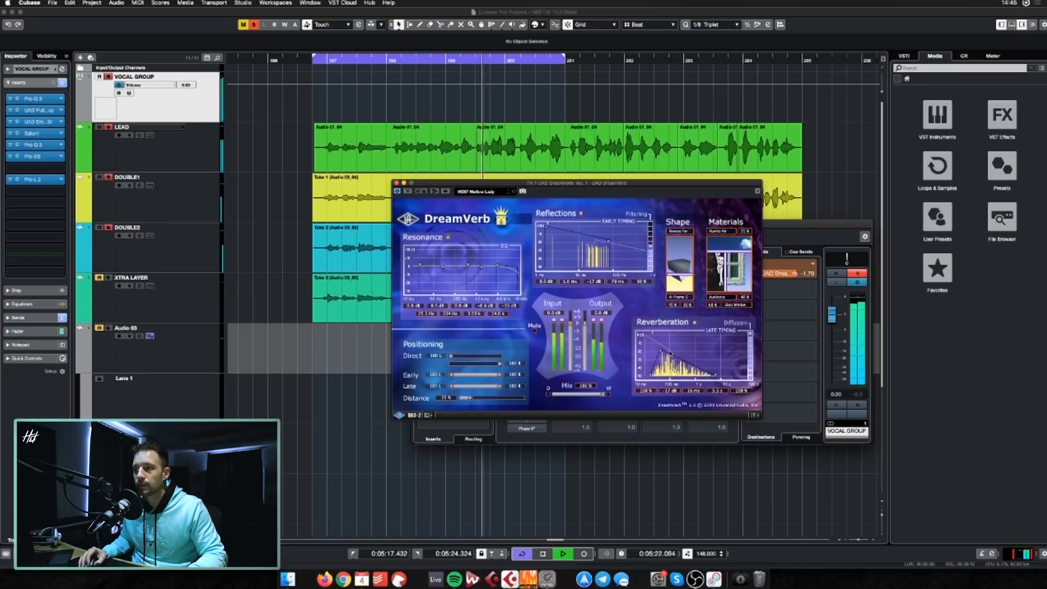
drag(662, 353, 662, 352)
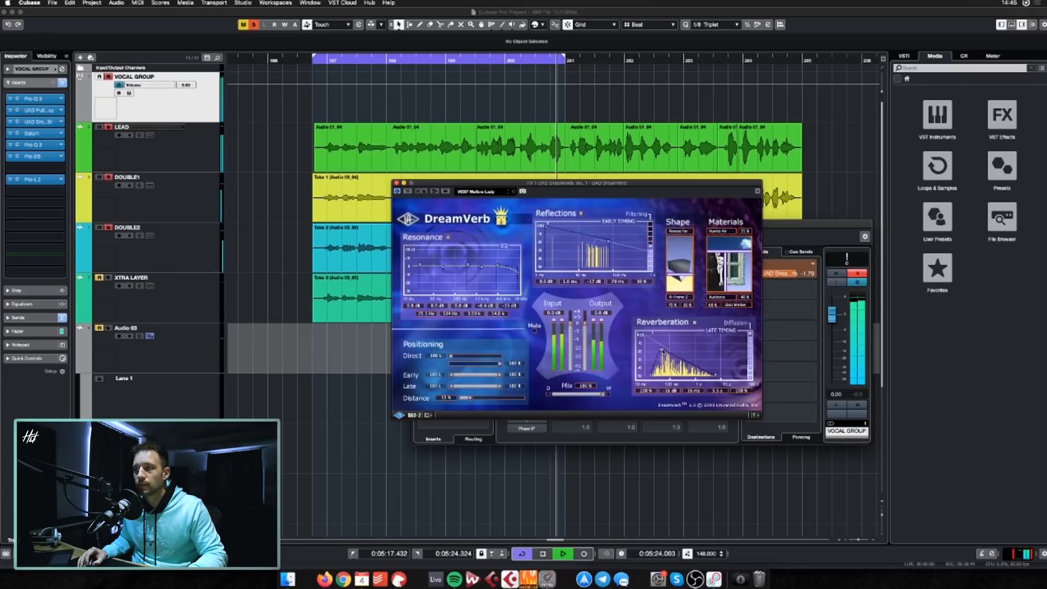
drag(431, 193, 445, 196)
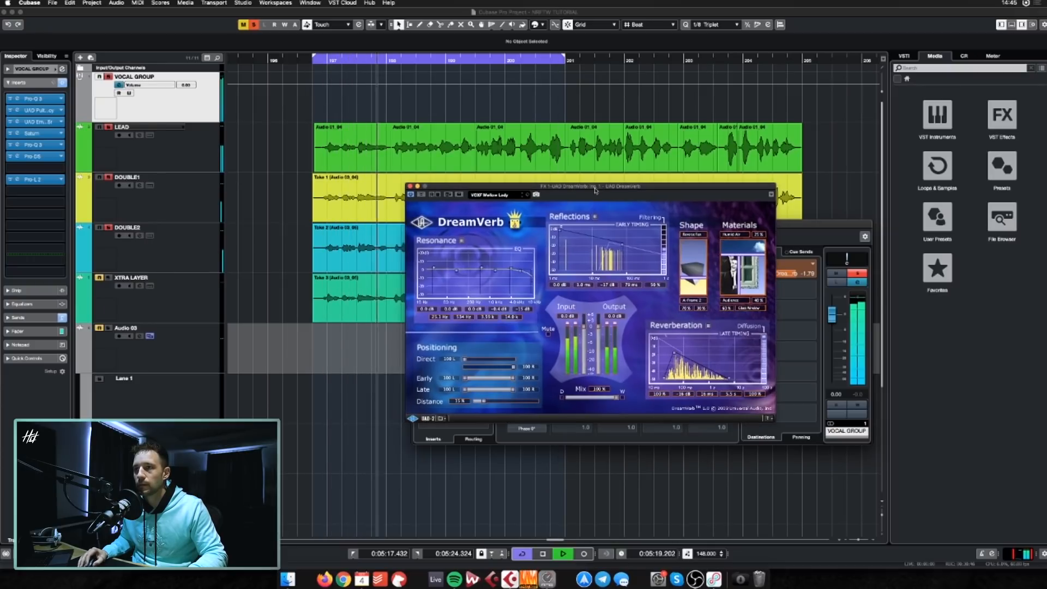
click(411, 187)
Move the DreamVerb FX track directly below VOCAL GROUP and open its channel settings
scroll(411, 187, down, 5)
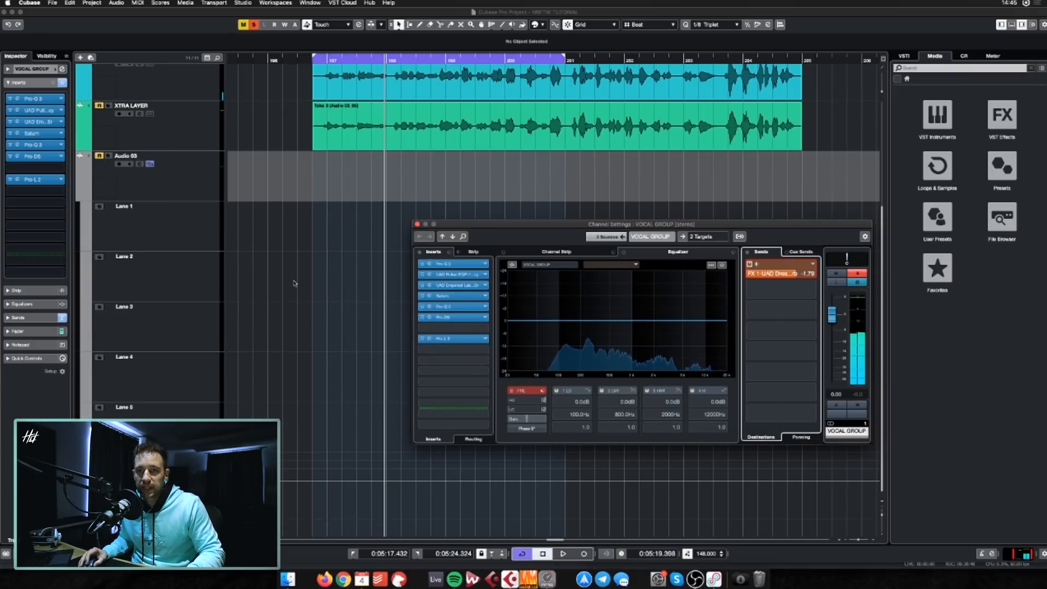
click(196, 483)
scroll(212, 249, up, 5)
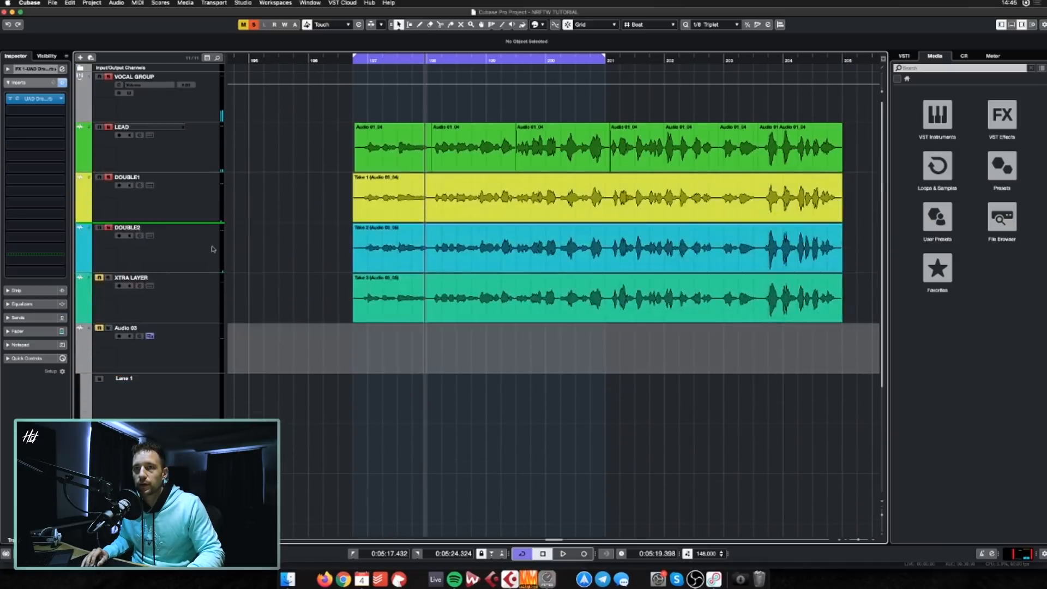
scroll(197, 127, up, 1)
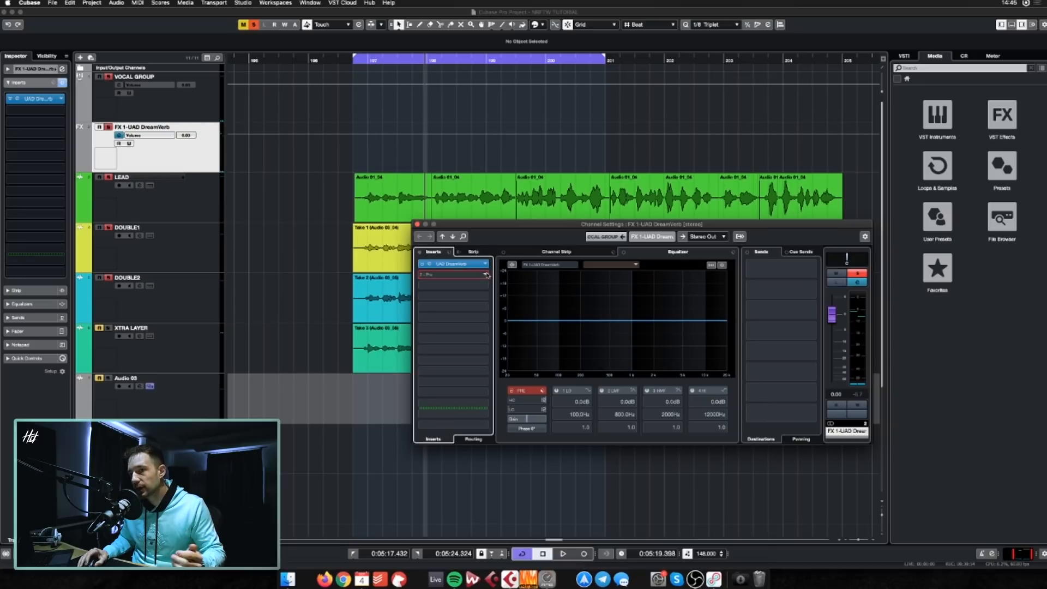
Insert the Steinberg Compressor in slot 2 of the DreamVerb FX channel
click(482, 275)
text(compressor)
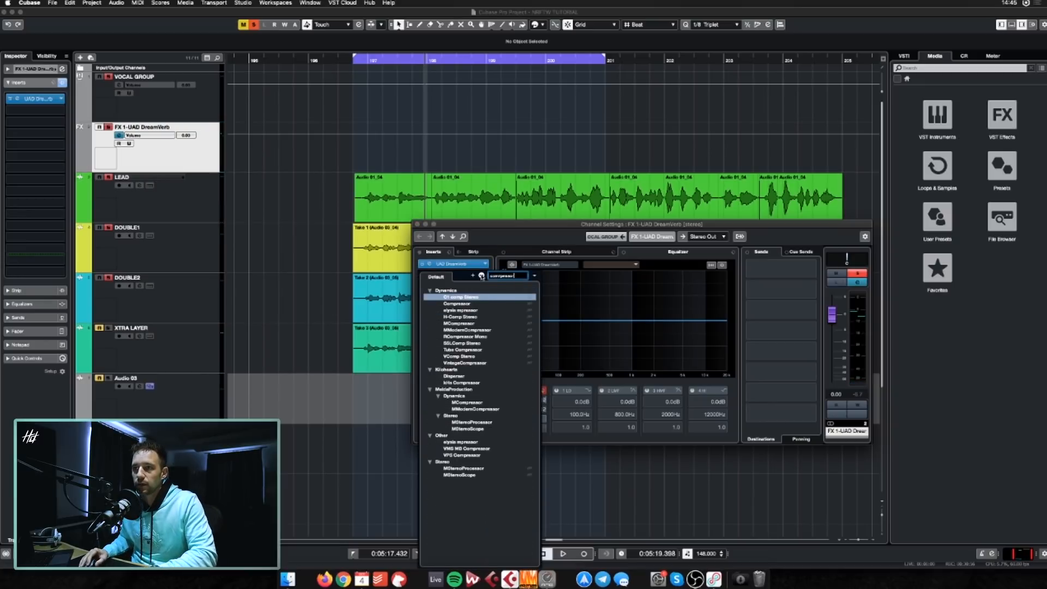
click(470, 304)
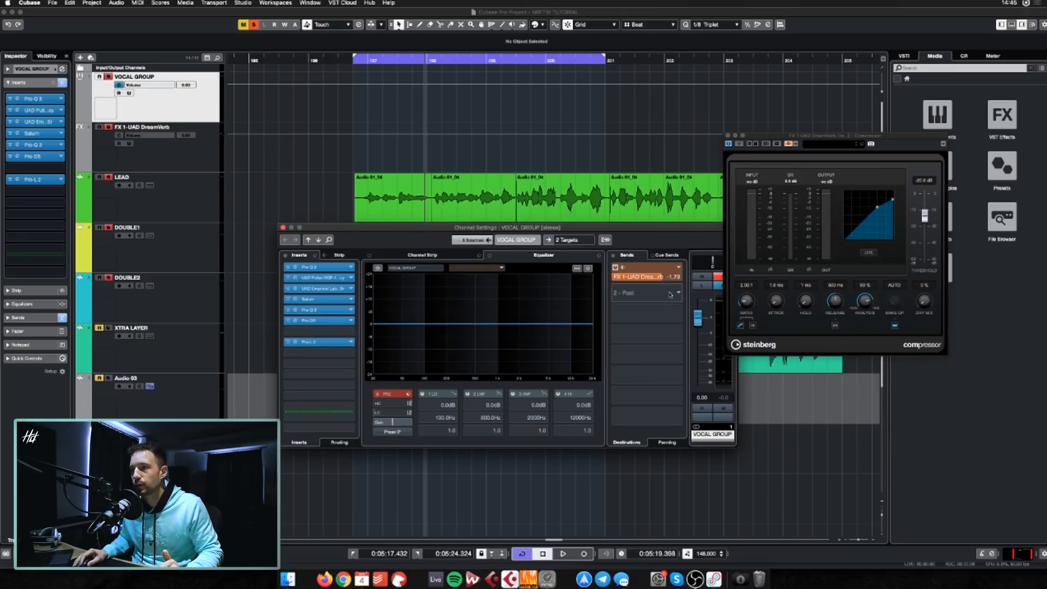
Route send 2 of VOCAL GROUP to the side-chain of the DreamVerb channel's Compressor and activate the send
click(671, 294)
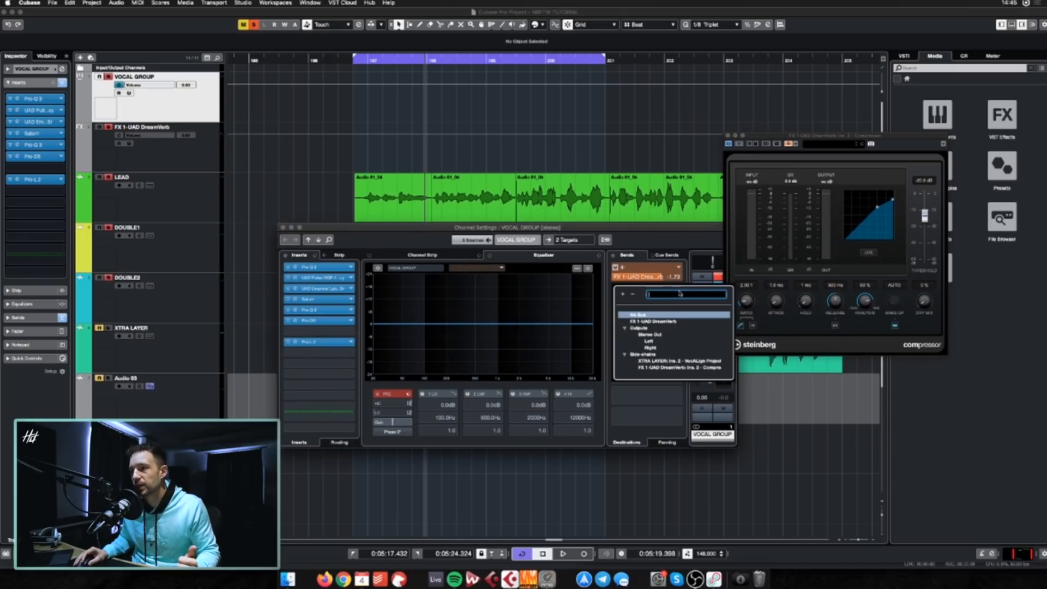
click(669, 368)
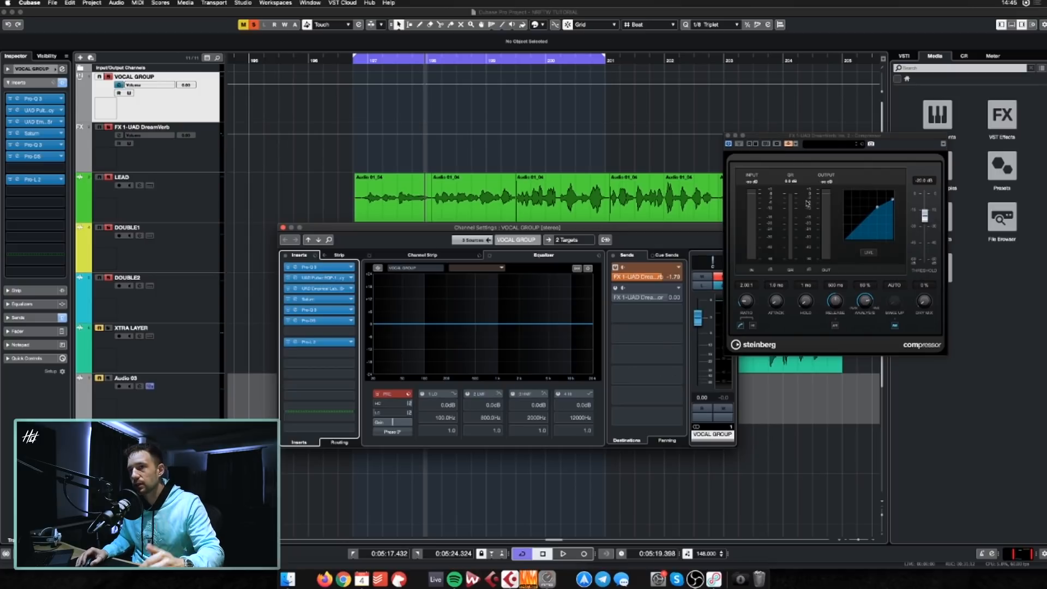
key(KP_1)
click(616, 287)
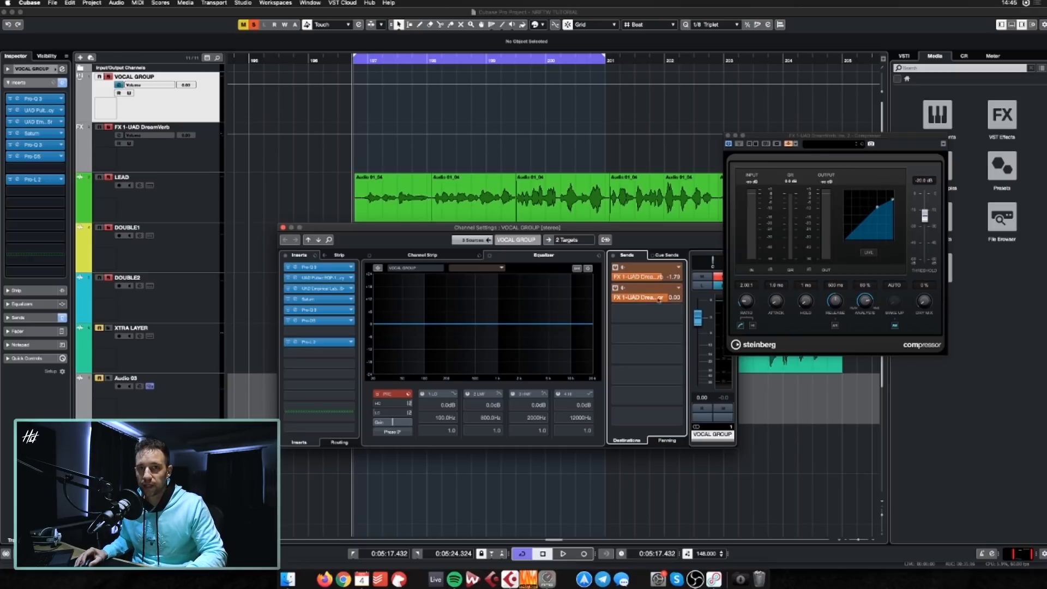
Set the Compressor's threshold to about -30.4 dB and switch make-up from automatic to about 4.9 dB during playback
key(space)
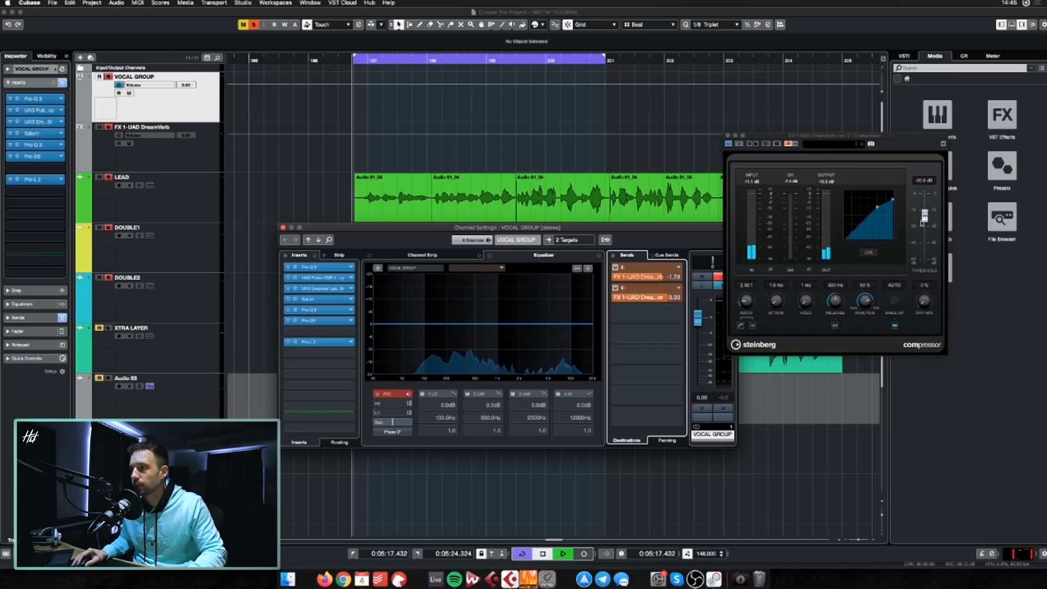
drag(924, 215, 924, 228)
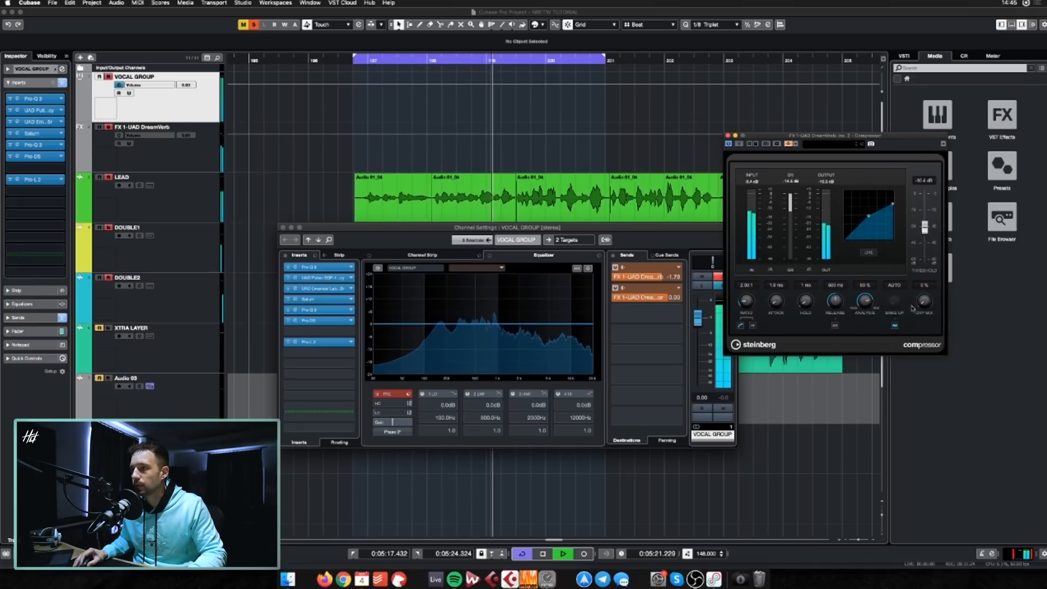
click(894, 326)
mouse_move(894, 301)
mouse_down()
mouse_move(894, 278)
mouse_move(897, 313)
mouse_up()
key(space)
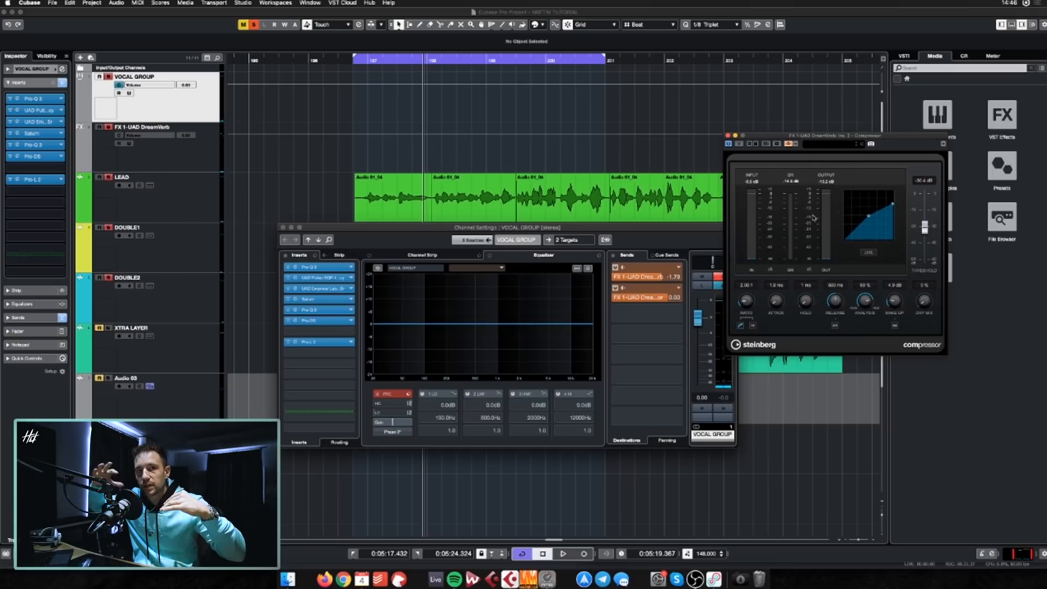
Shorten the Compressor's release and raise its threshold to about -25.1 dB during playback, then close the plug-in
key(space)
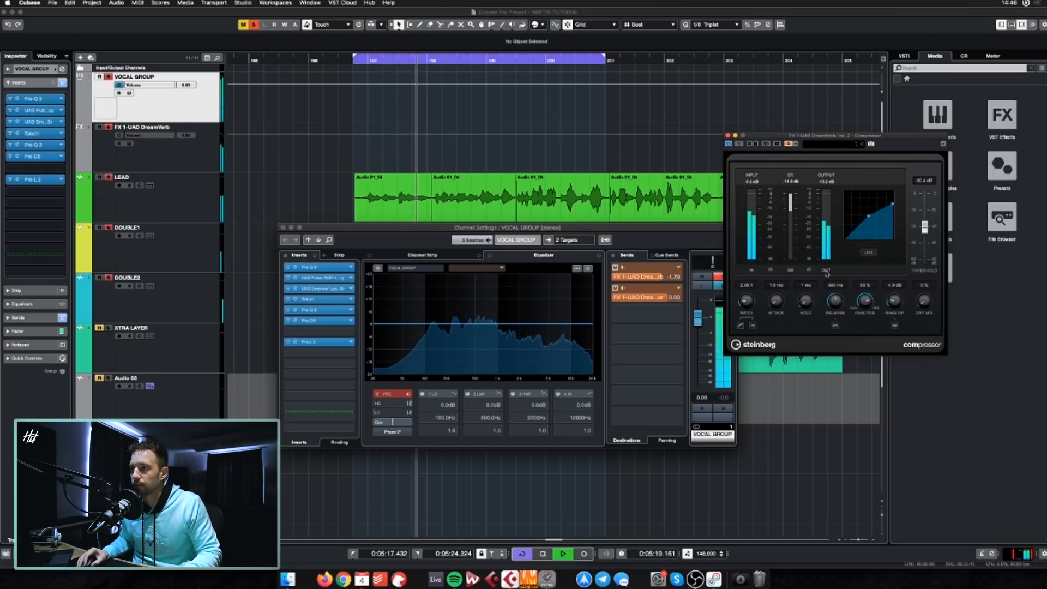
key(space)
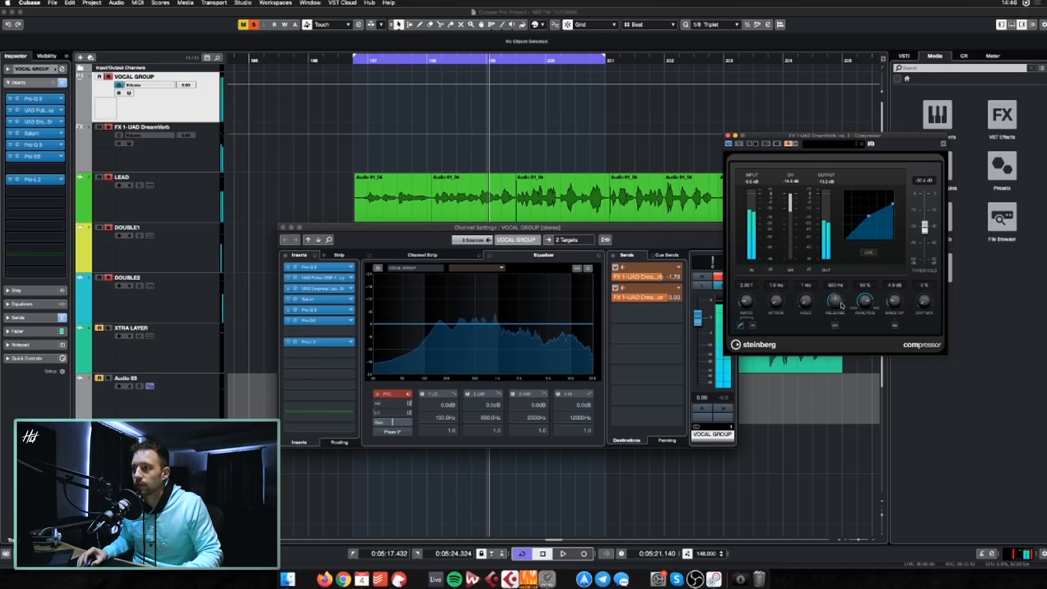
key(space)
drag(924, 227, 924, 223)
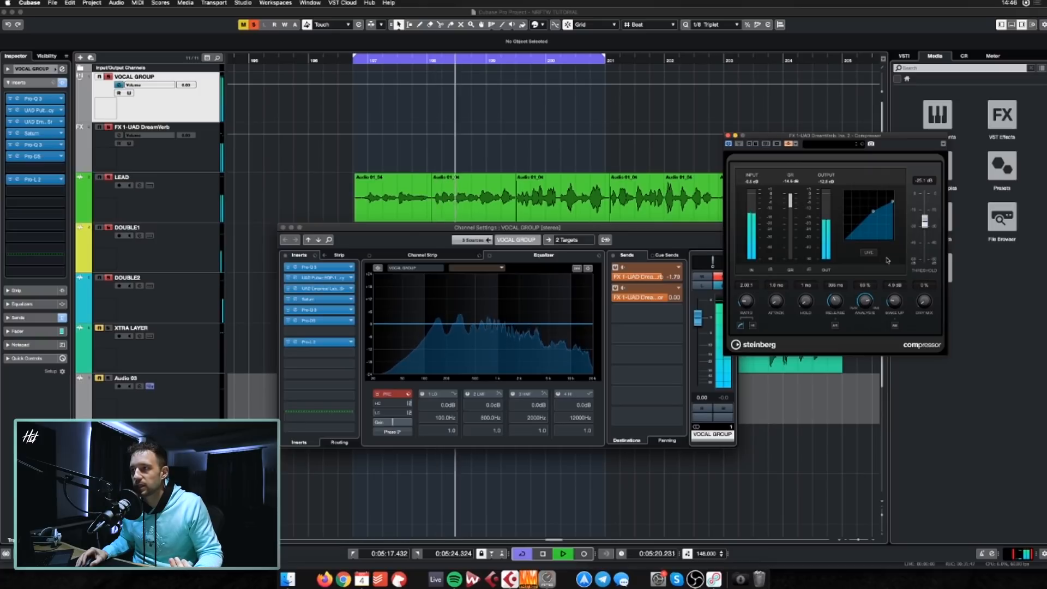
drag(894, 305, 894, 307)
key(space)
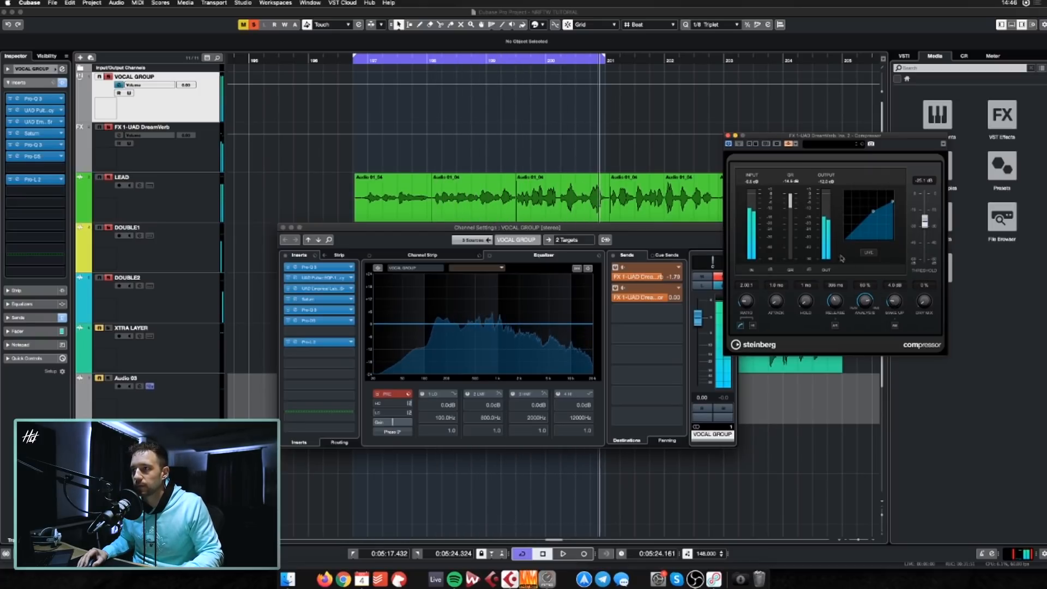
click(727, 135)
Add an FX channel with the PingPongDelay effect to send 3 of the VOCAL GROUP channel
right_click(669, 314)
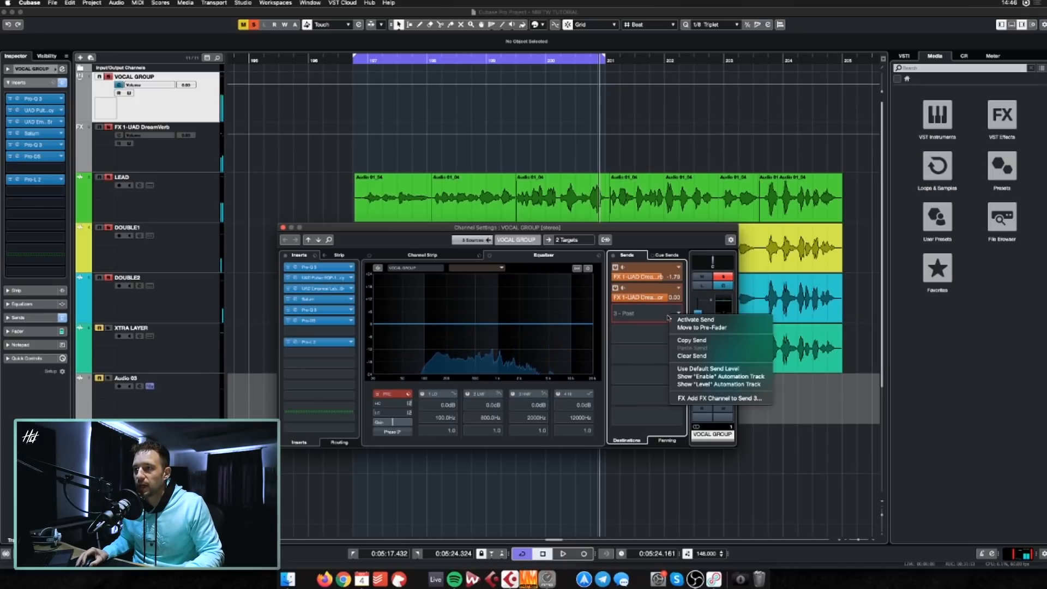
click(707, 398)
text(ping)
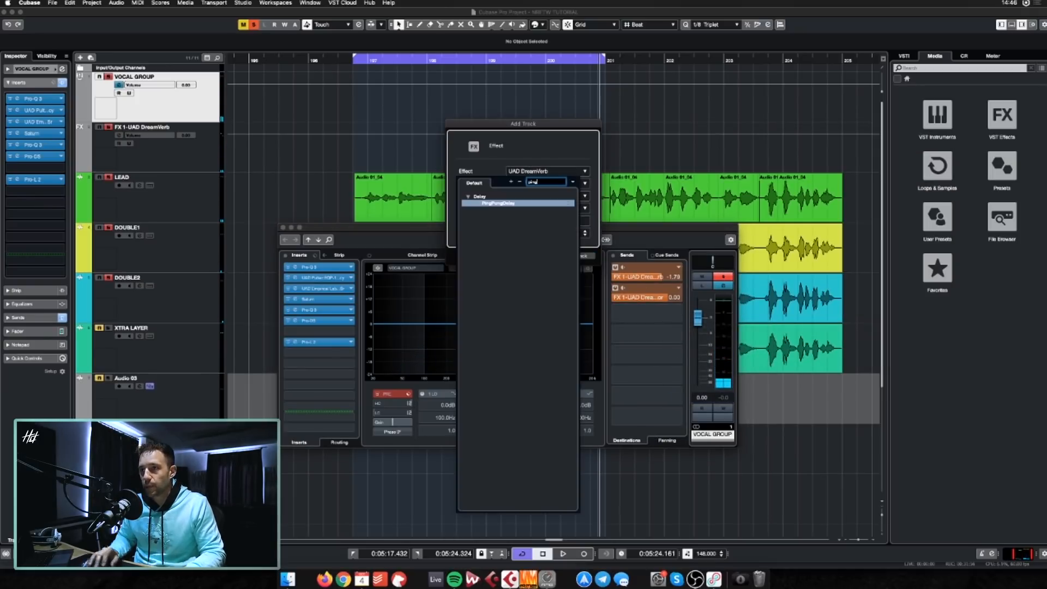
click(504, 205)
click(575, 256)
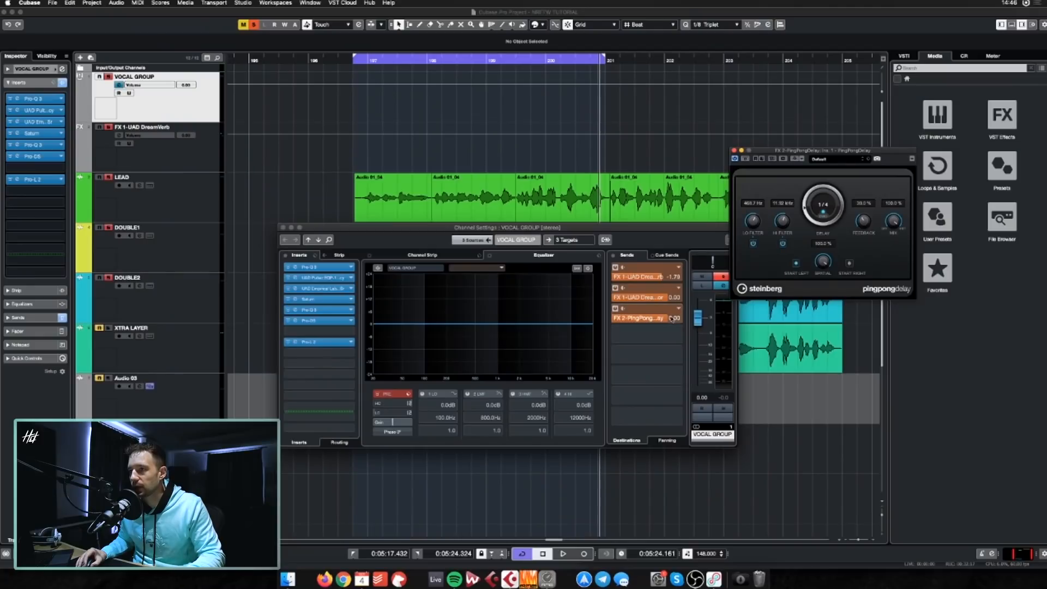
During playback, lower the PingPongDelay send to about -13.7 dB and narrow the delay's low and high filters, then close the plug-in
click(660, 328)
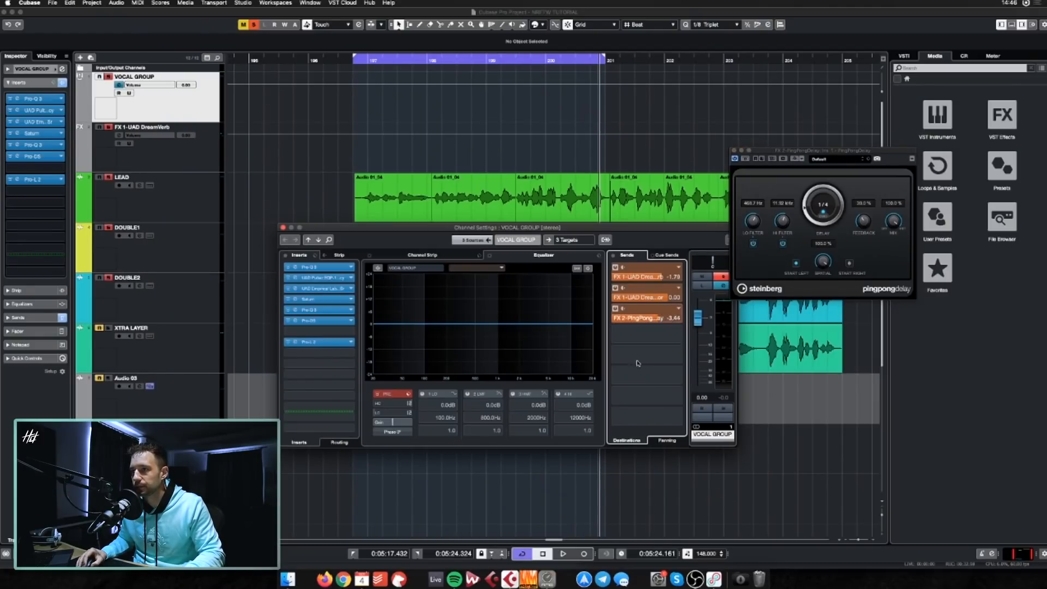
key(space)
scroll(639, 317, down, 5)
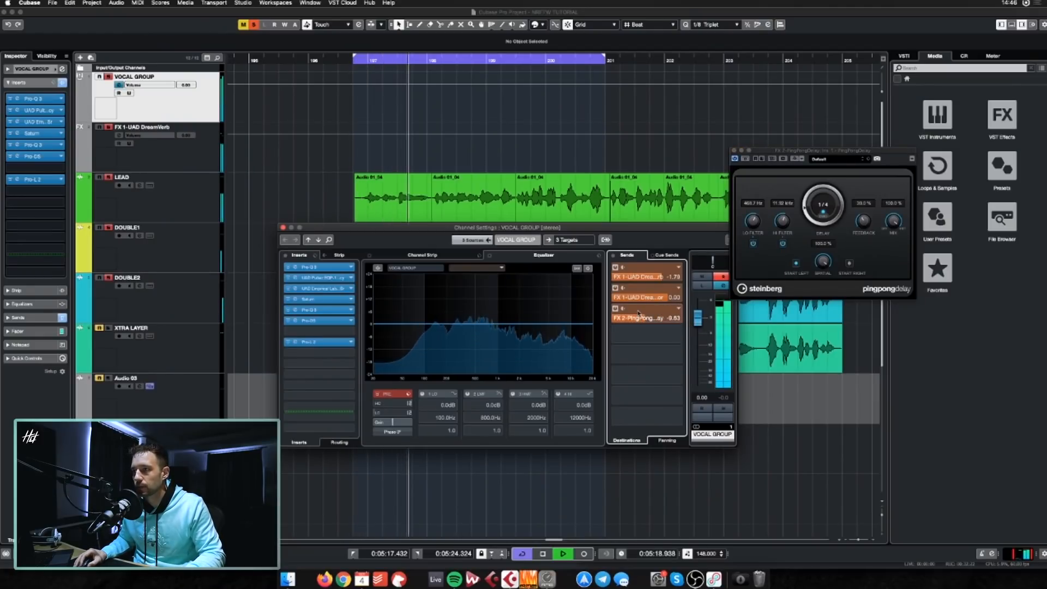
drag(782, 221, 769, 241)
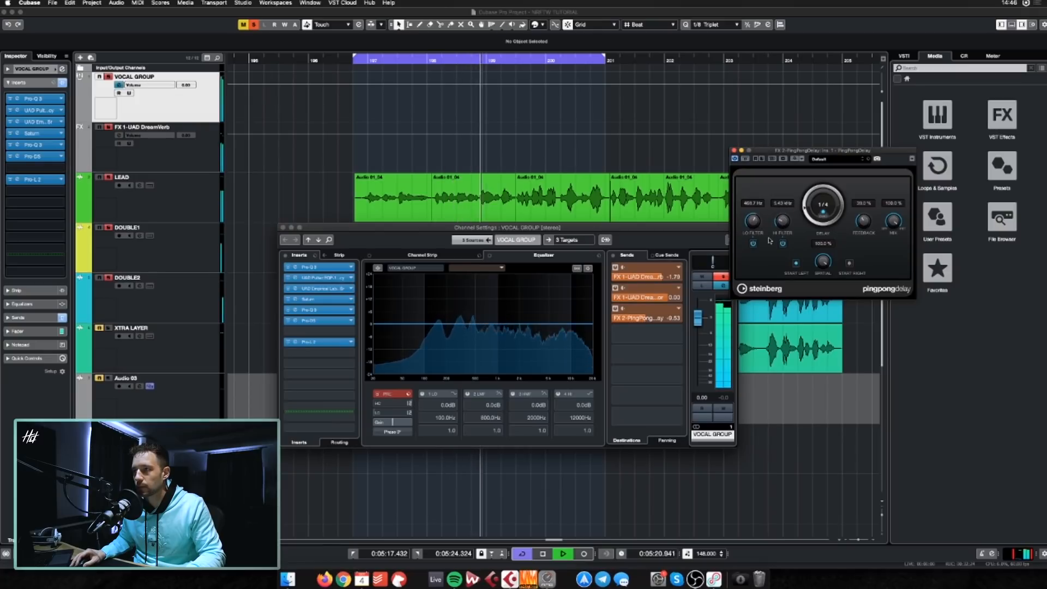
click(639, 323)
scroll(639, 320, down, 3)
drag(635, 321, 634, 321)
scroll(640, 108, right, 2)
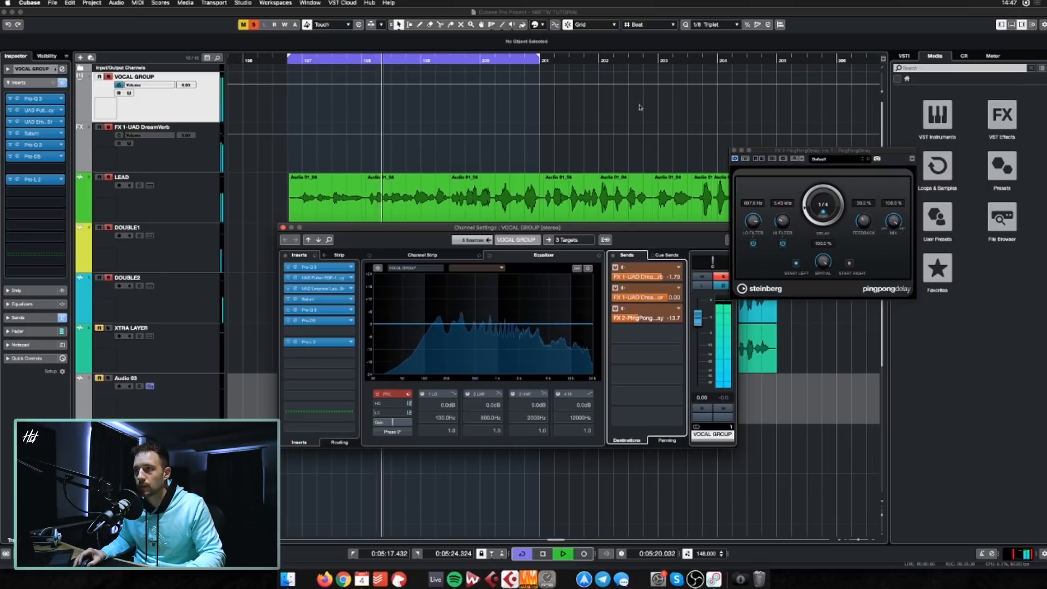
click(733, 150)
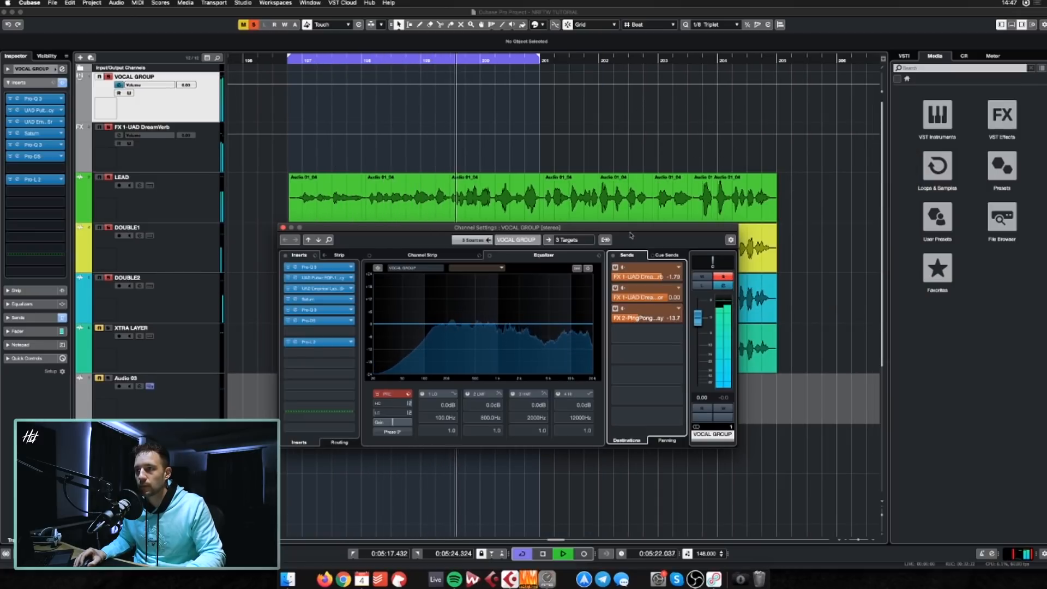
Extend the loop range to the end of the vocal clips, play it through and close the VOCAL GROUP channel settings
drag(631, 235, 610, 293)
key(p)
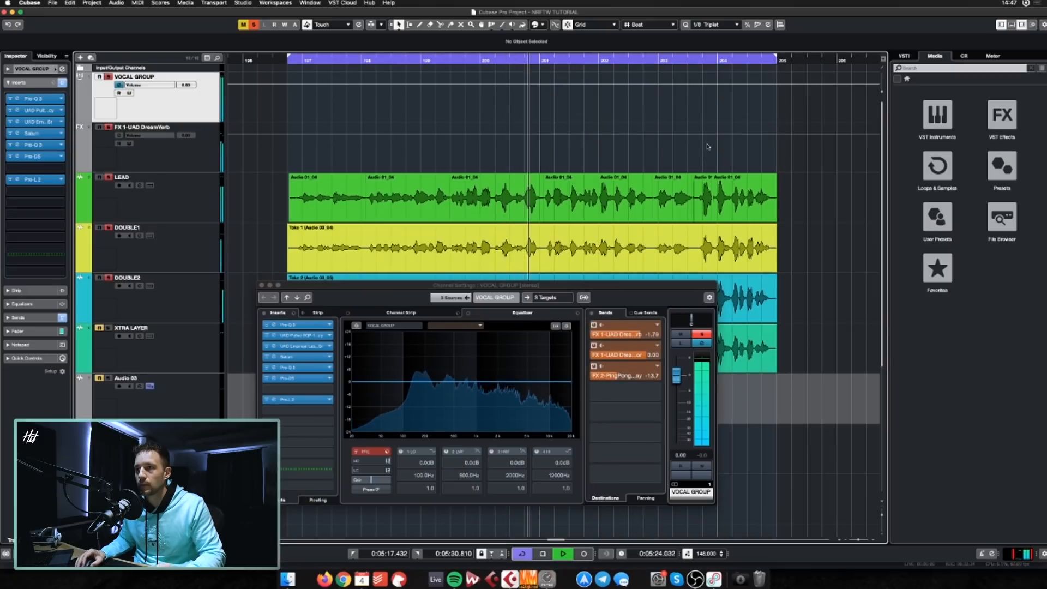
drag(633, 286, 541, 199)
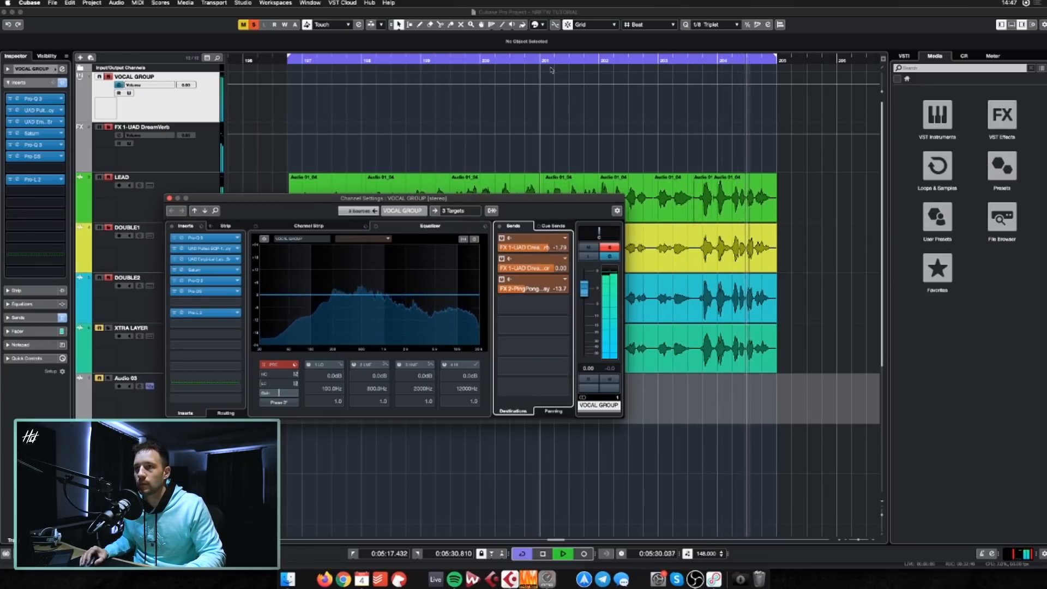
key(space)
click(169, 198)
Select the XTRA LAYER track and listen to its vocal take soloed
click(191, 350)
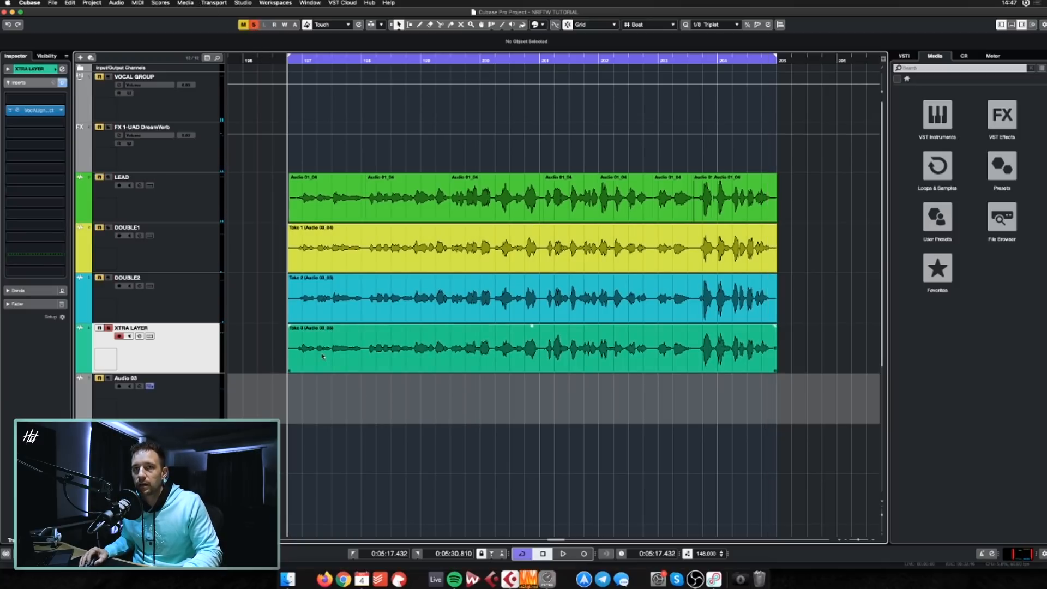
key(space)
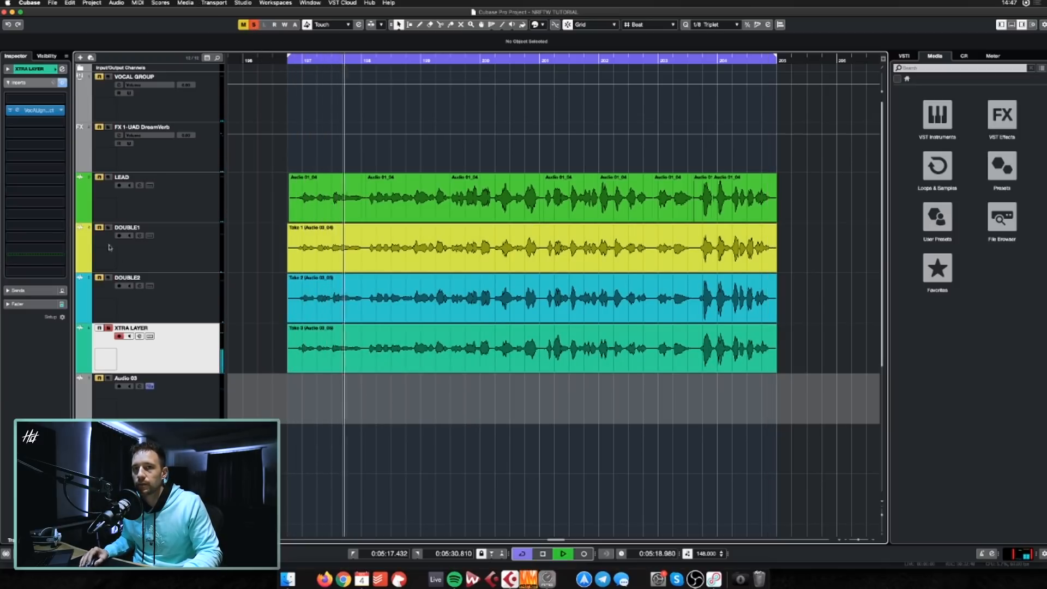
click(308, 358)
key(space)
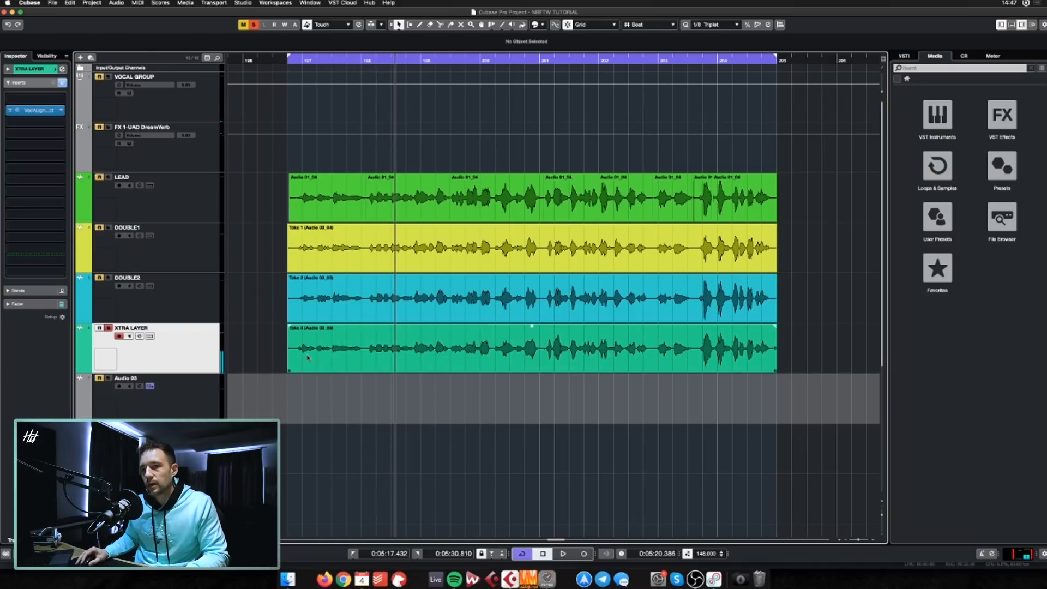
Render the XTRA LAYER clip in place to a new track and deselect it
right_click(355, 348)
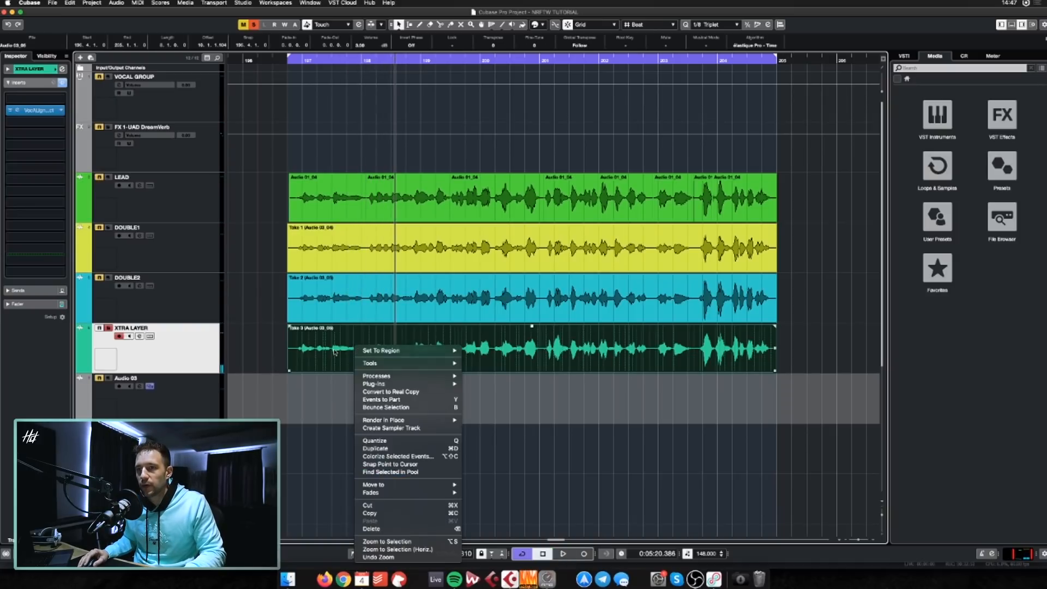
click(334, 352)
key(alt+r)
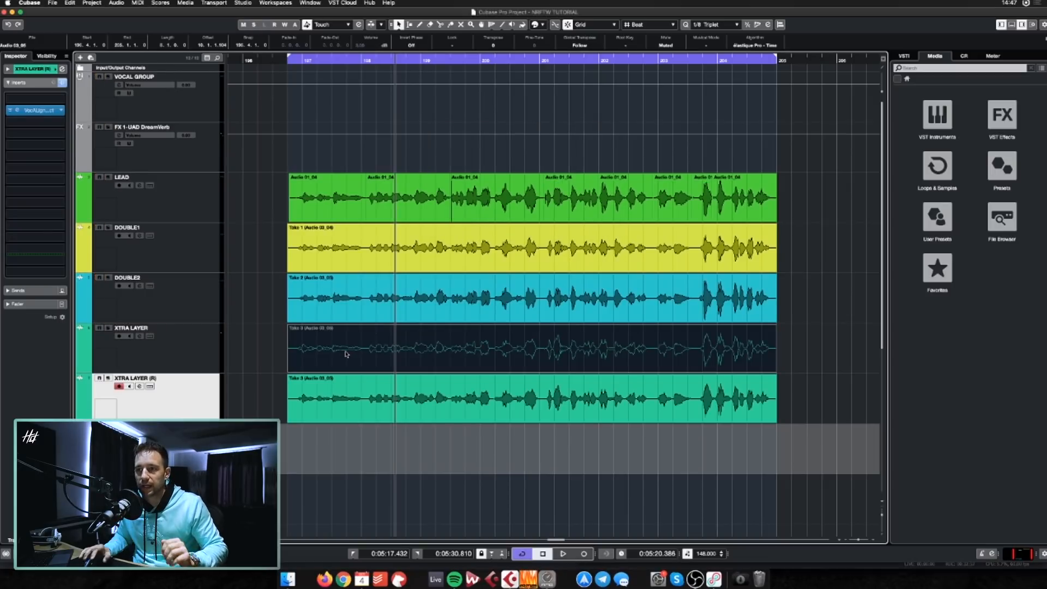
click(403, 444)
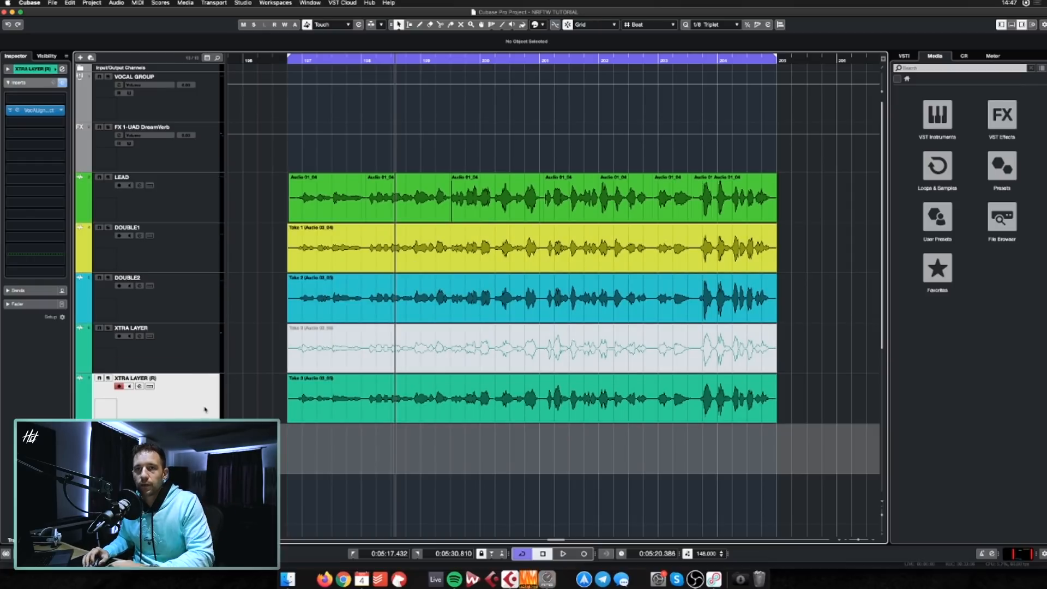
Insert the Soundtoys LittleAlterBoy plug-in after VocAlign on the XTRA LAYER (R) track
click(51, 110)
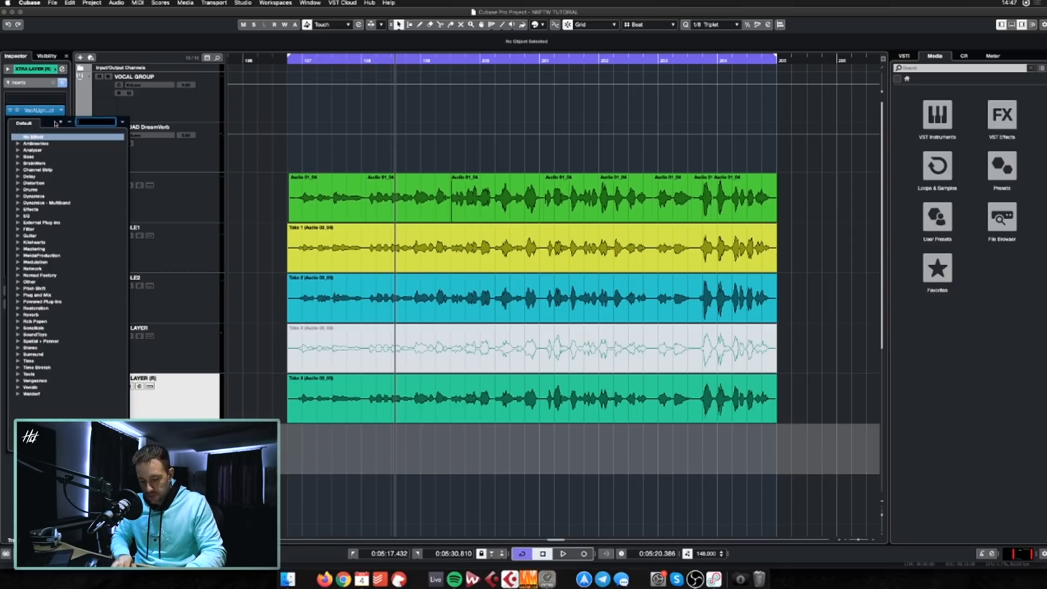
text(littl)
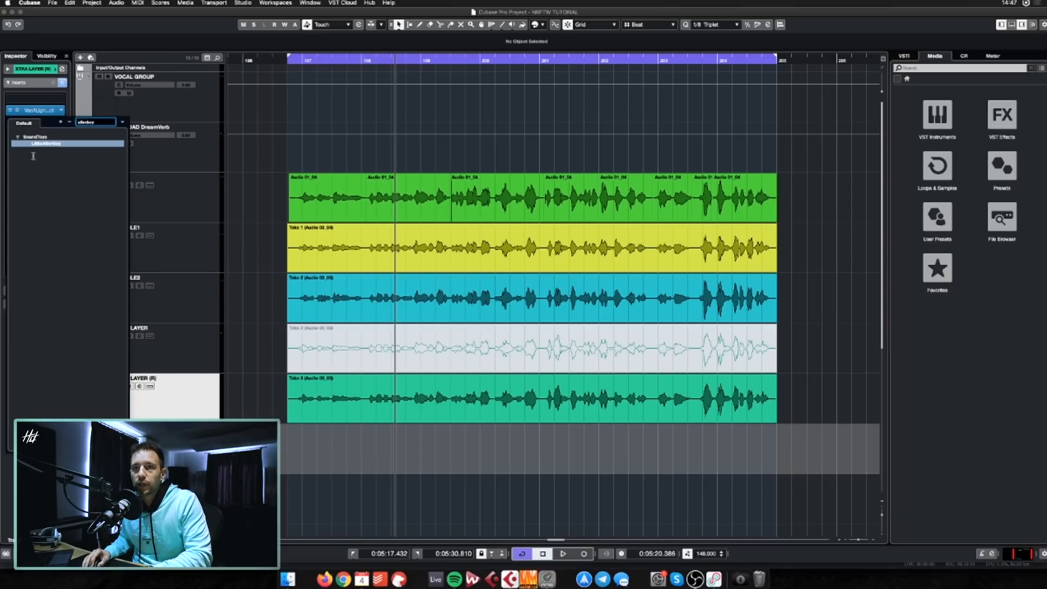
click(53, 144)
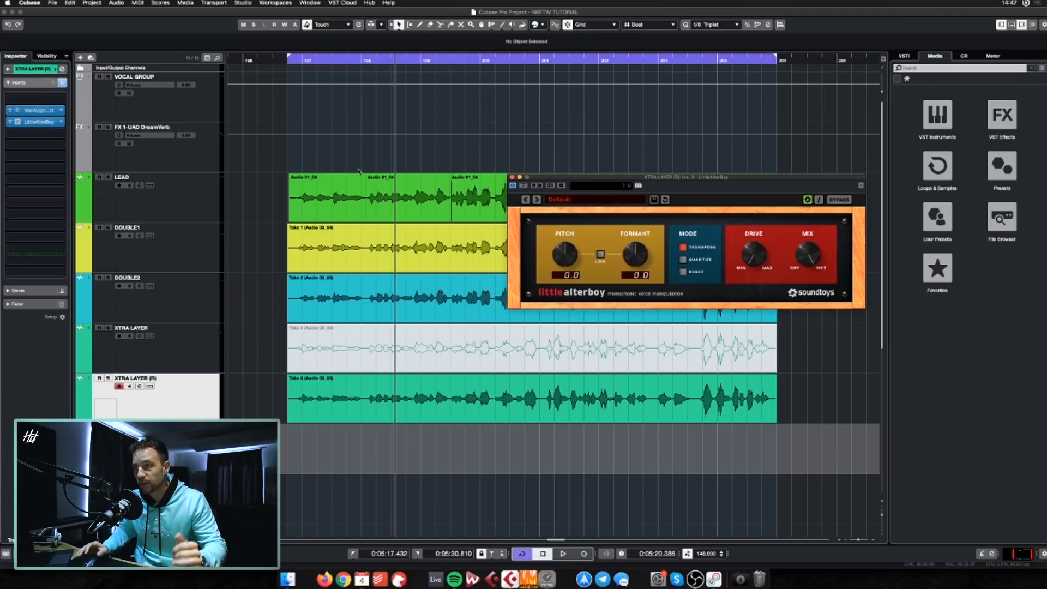
Try LittleAlterBoy with pitch at -2.0 and formant at about -1.1 while playing the soloed layer from the loop start
key(KP_1)
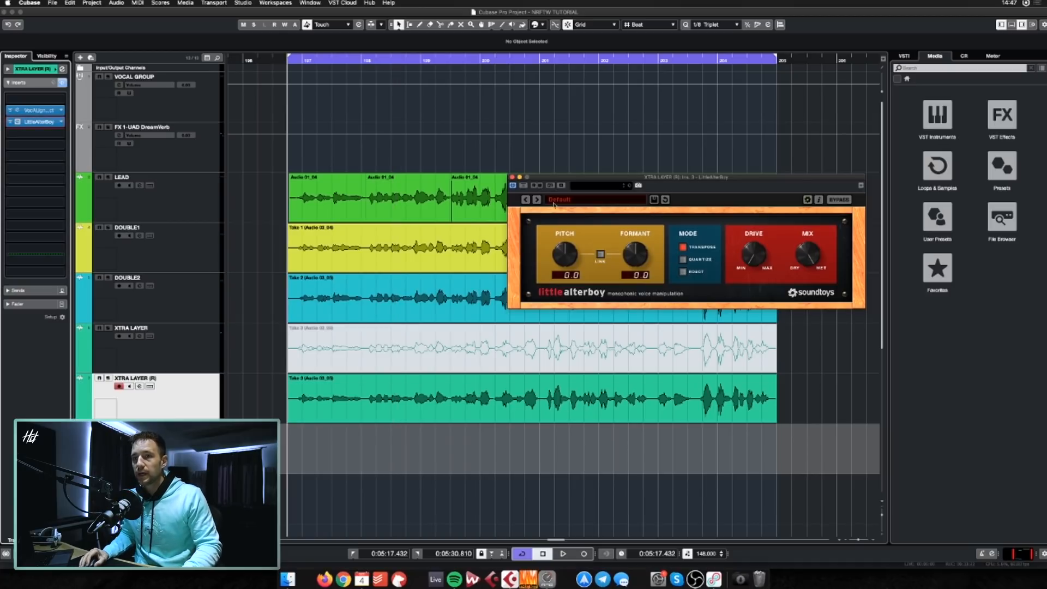
drag(691, 176, 677, 197)
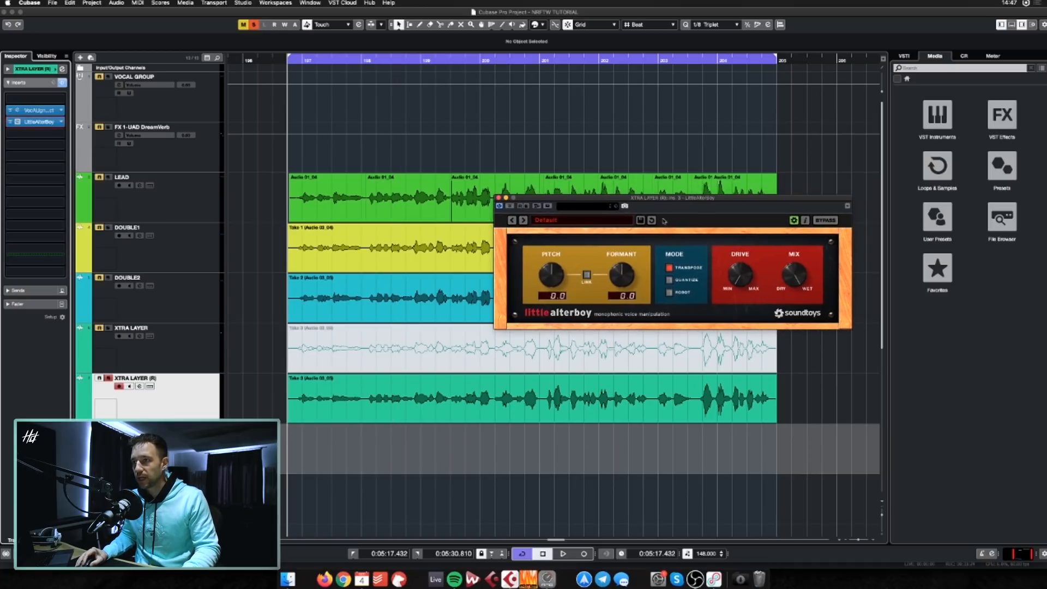
key(space)
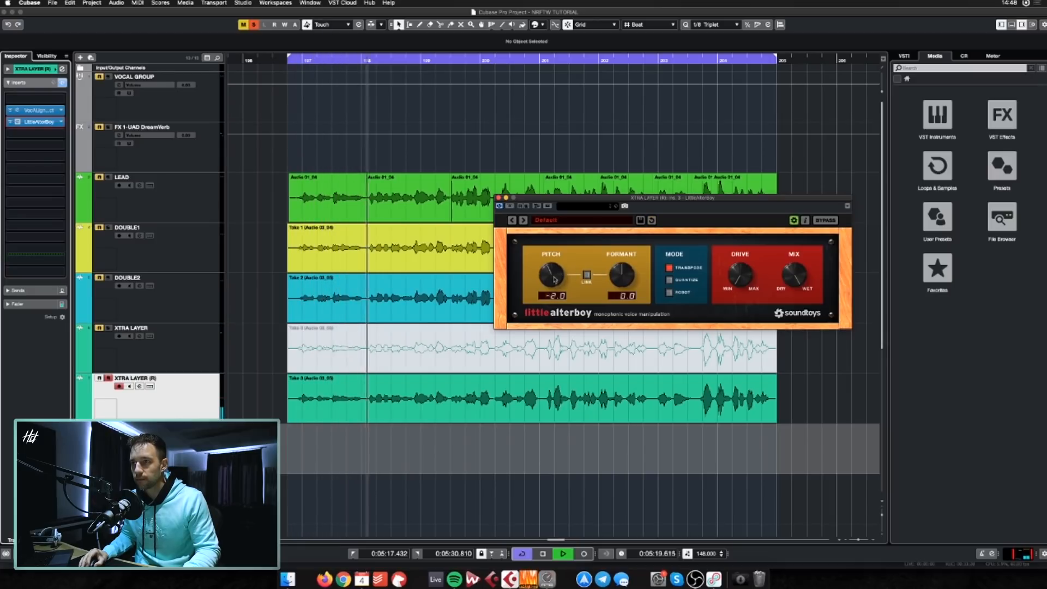
drag(552, 274, 620, 279)
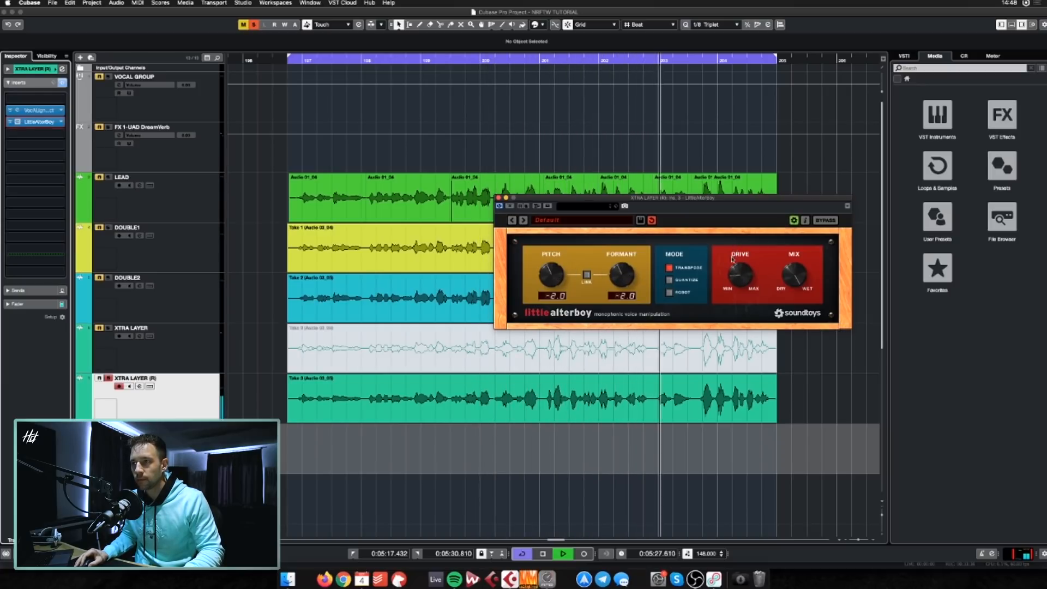
mouse_move(611, 275)
mouse_down()
mouse_move(610, 286)
mouse_move(615, 274)
mouse_up()
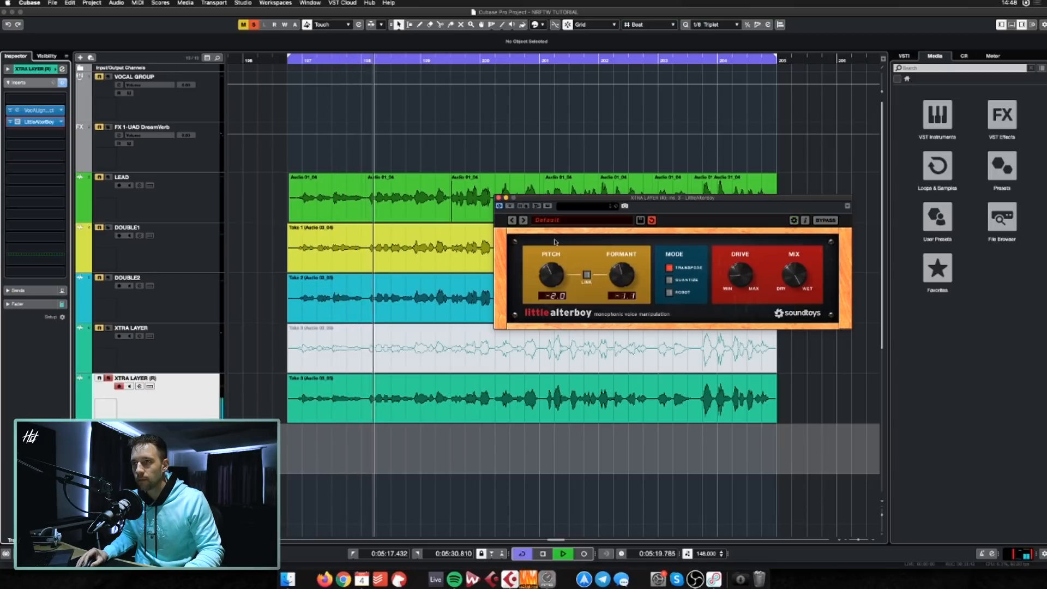
click(498, 198)
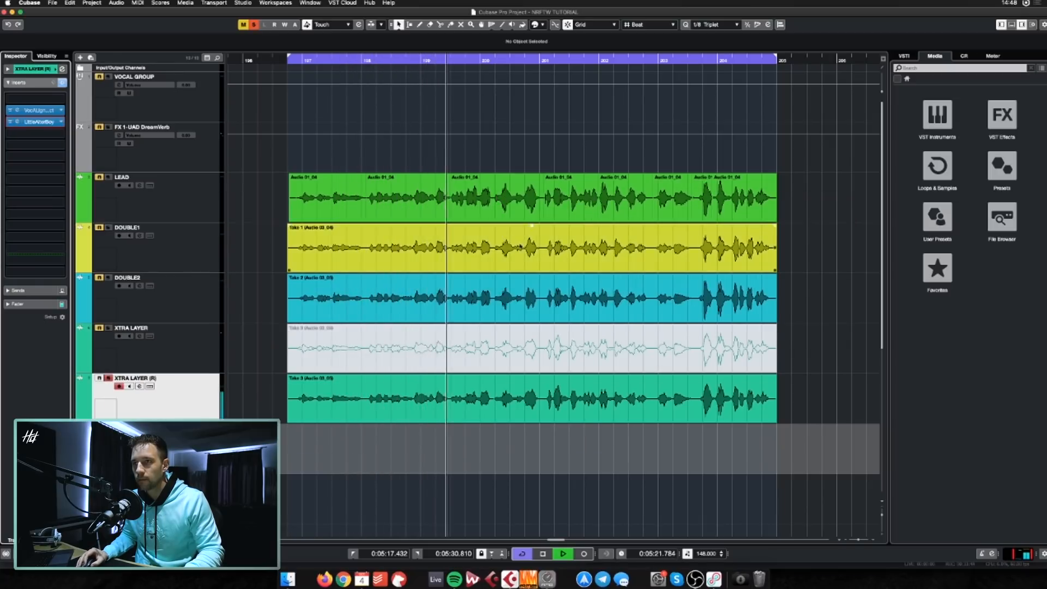
Route the output of XTRA LAYER (R) to VOCAL GROUP, then turn off its solo and close the channel settings
click(139, 386)
drag(466, 198, 531, 209)
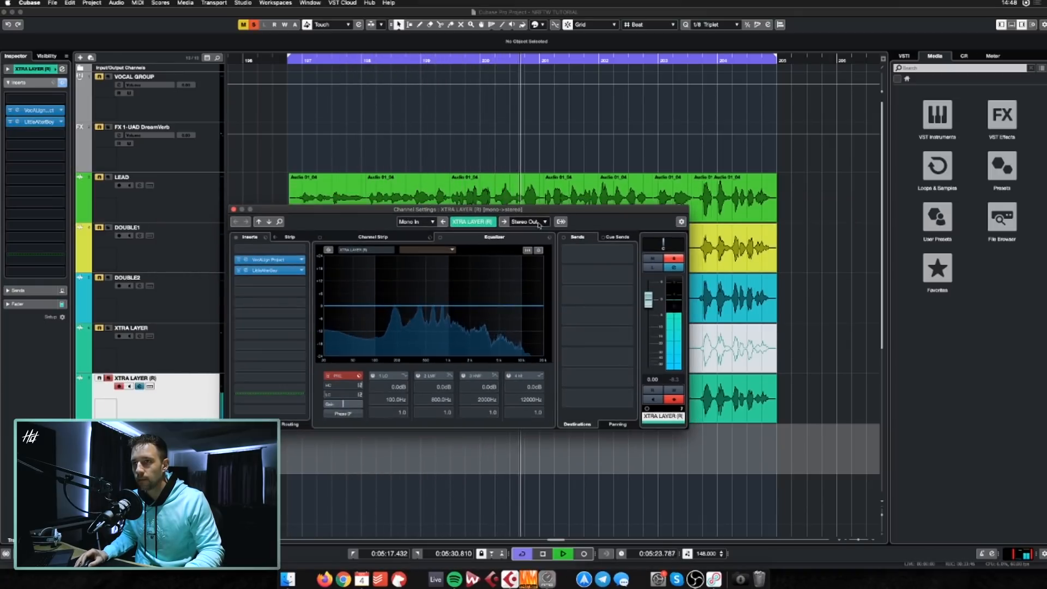
click(543, 221)
click(550, 283)
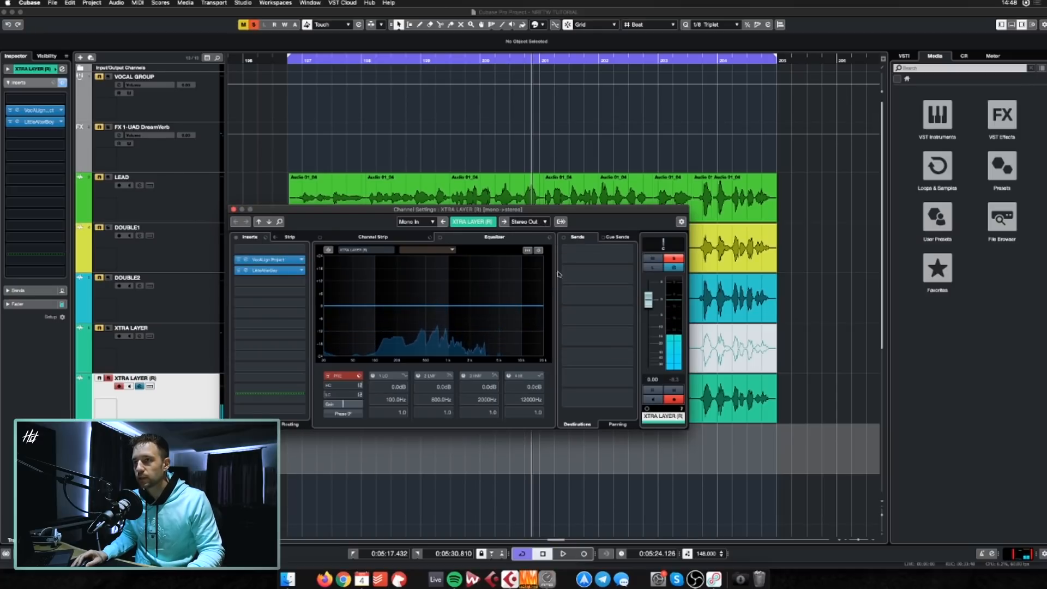
click(674, 258)
key(Escape)
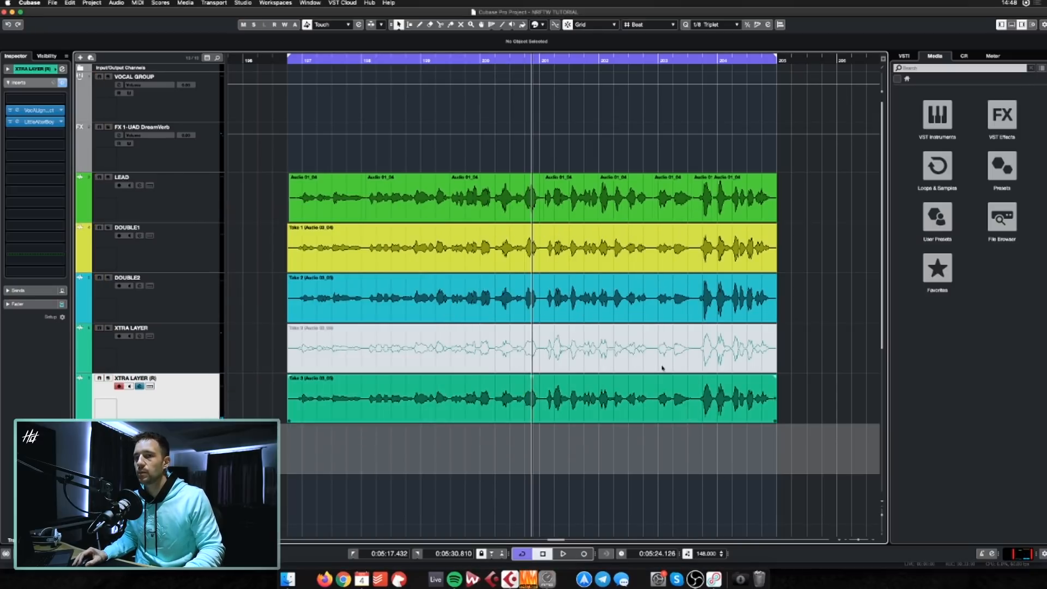
Lower the XTRA LAYER (R) channel's volume to about -8.4 dB while playing all vocals together
key(e)
mouse_move(649, 300)
mouse_down()
mouse_move(649, 362)
mouse_move(648, 311)
mouse_up()
key(space)
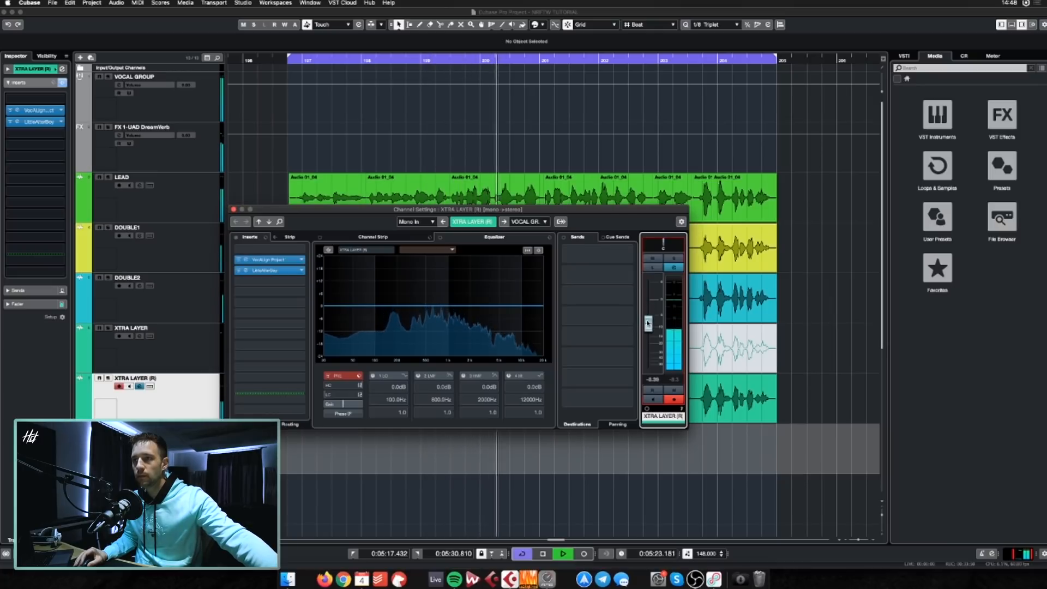
drag(597, 210, 686, 238)
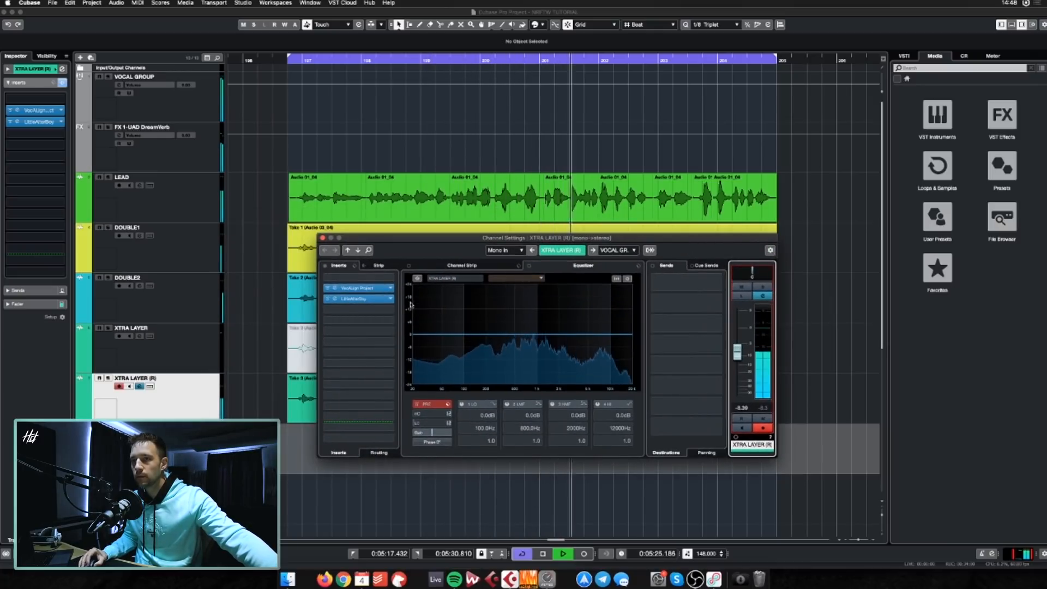
Set LittleAlterBoy's pitch to 0.0 and formant to about -2.9 during playback, then close the plug-in
click(370, 300)
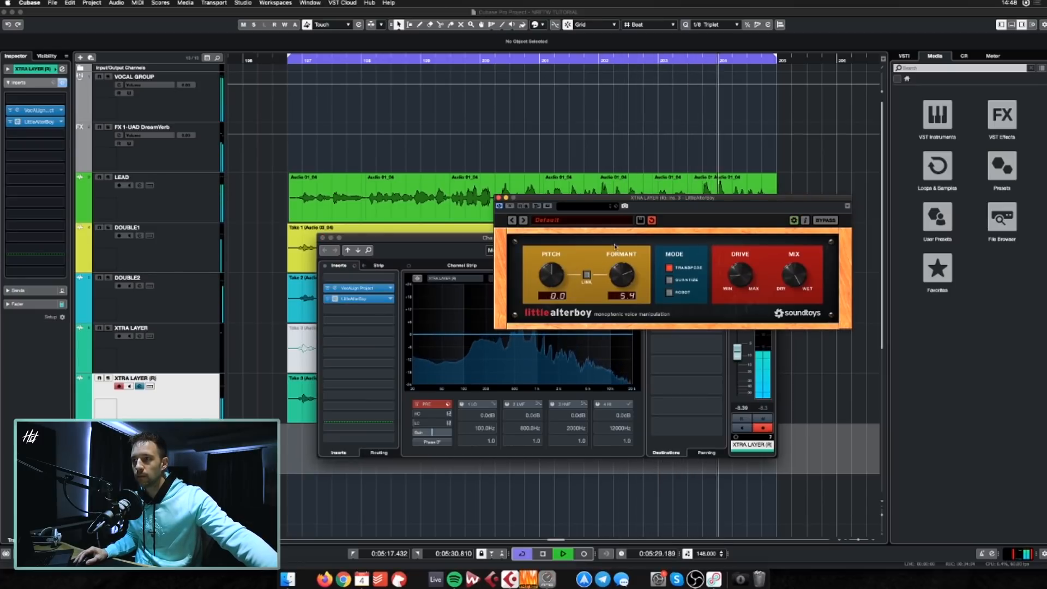
drag(611, 275, 611, 273)
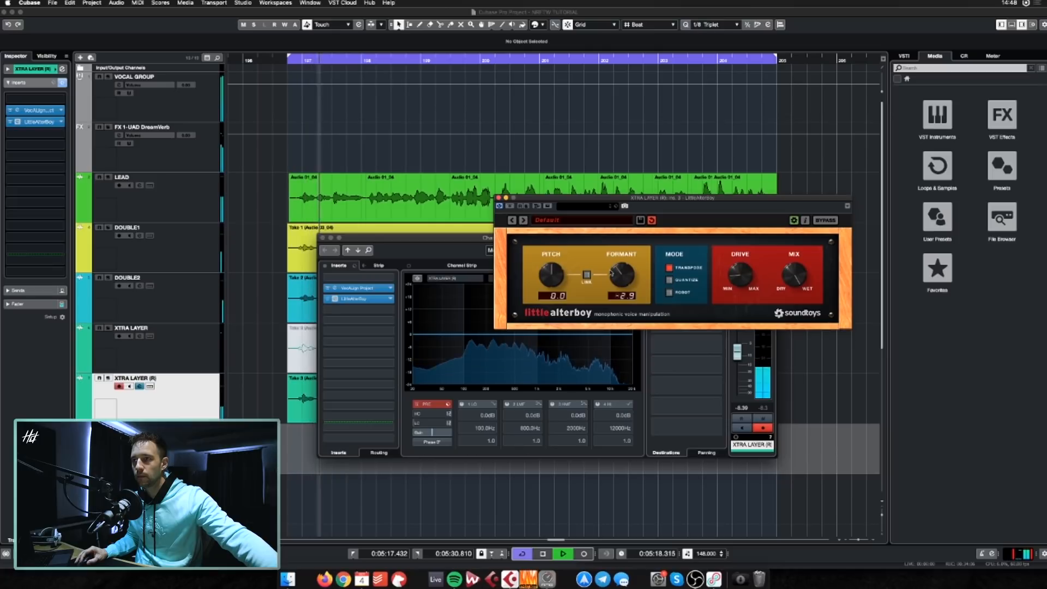
click(498, 198)
Lower the XTRA LAYER (R) volume slightly to about -9 dB and close its channel settings
drag(736, 352, 734, 359)
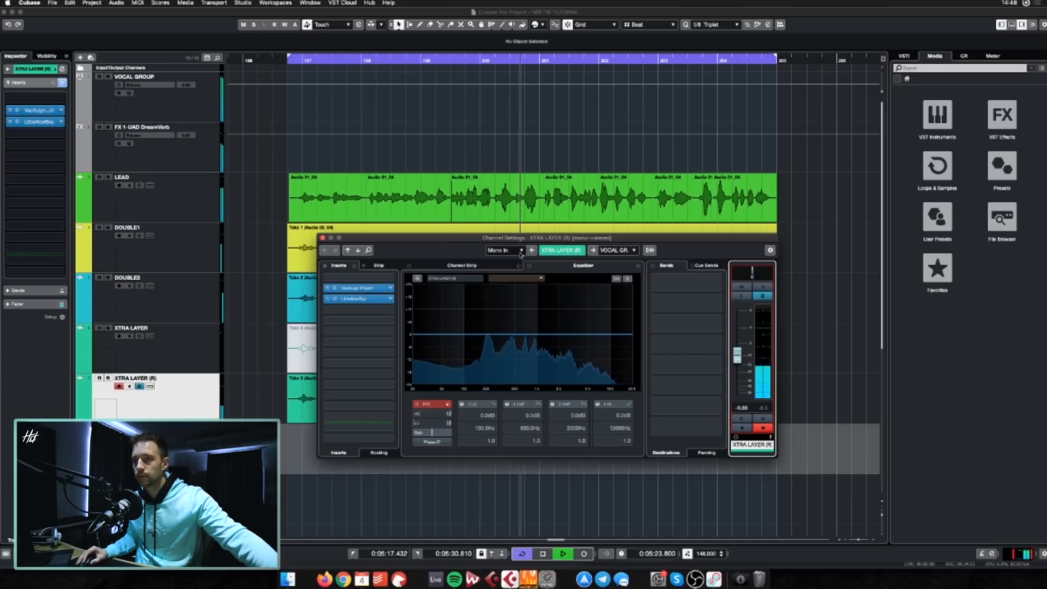
drag(360, 240, 375, 279)
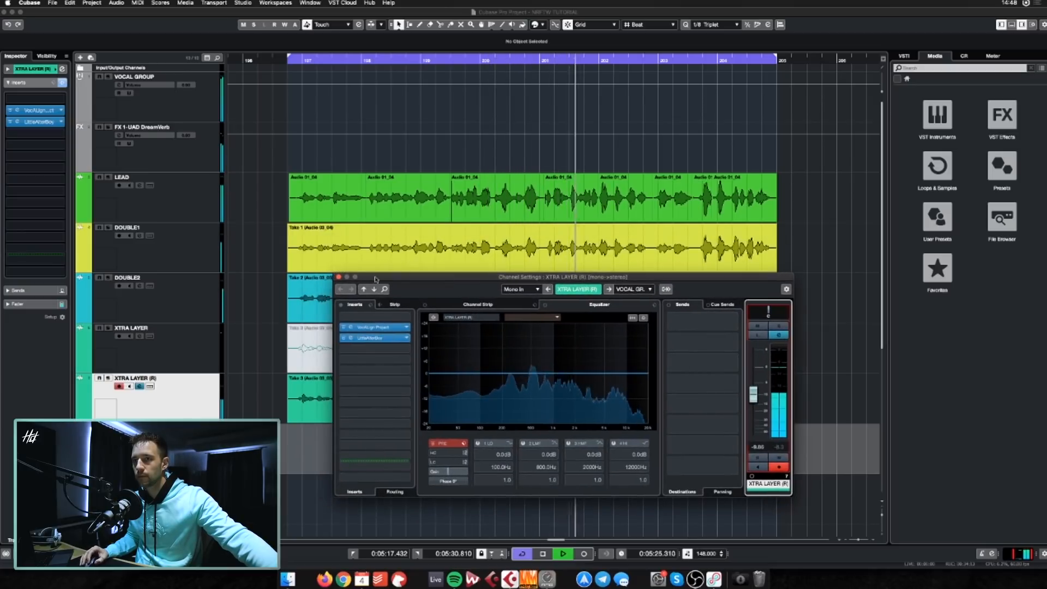
click(338, 278)
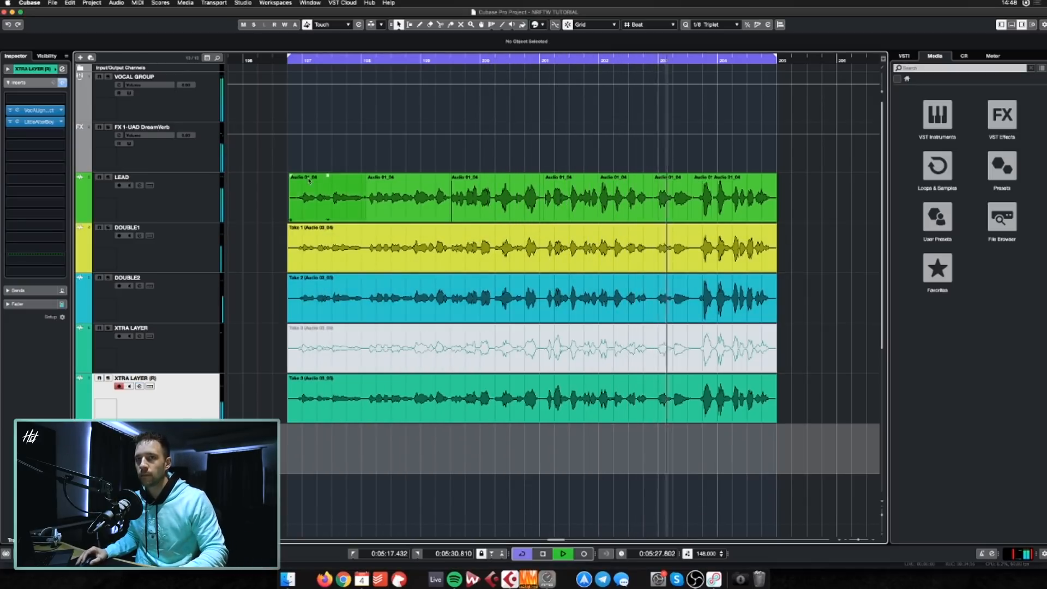
Open the second Pro-Q 3 insert on VOCAL GROUP and shift its low-mid bell slightly higher in frequency
click(158, 103)
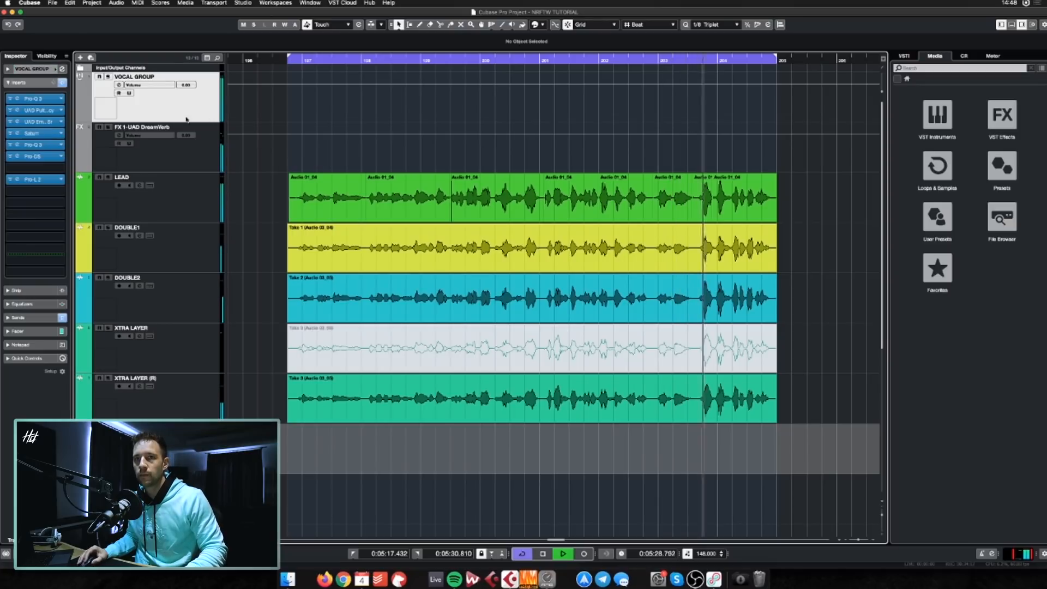
key(space)
click(46, 146)
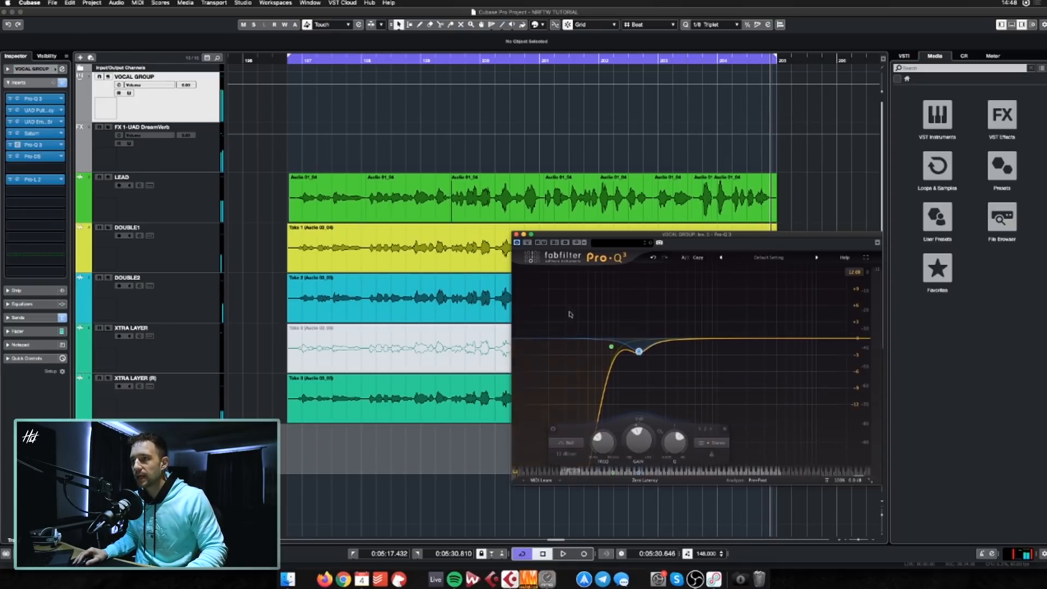
drag(677, 238, 653, 229)
drag(588, 338, 626, 341)
key(space)
key(space)
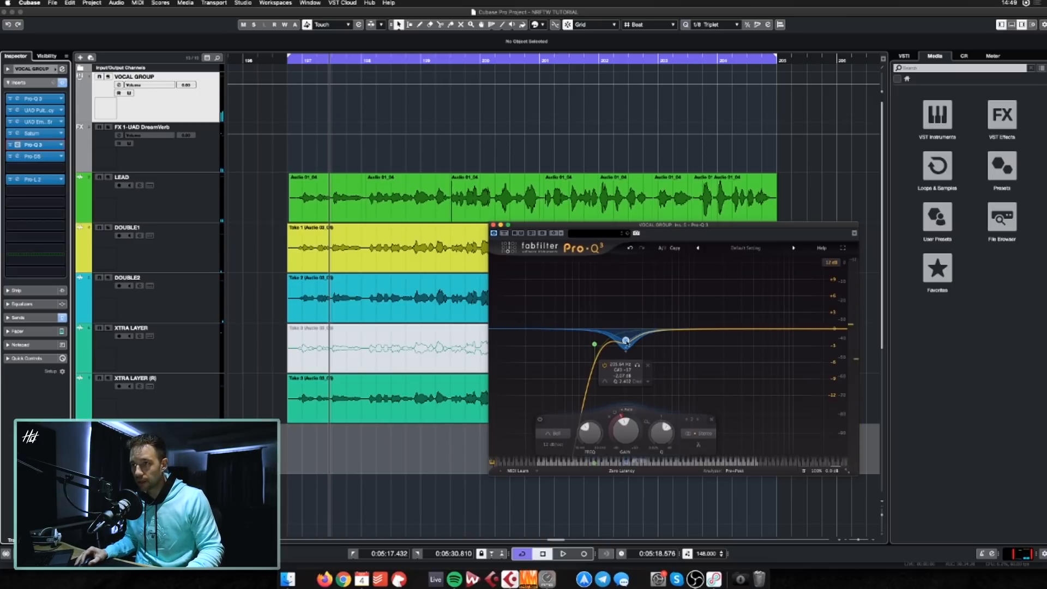
Turn the low-mid bell into a wide dynamic cut at about 249 Hz with nearly 0 dB static gain, and play the vocals
drag(626, 342, 630, 340)
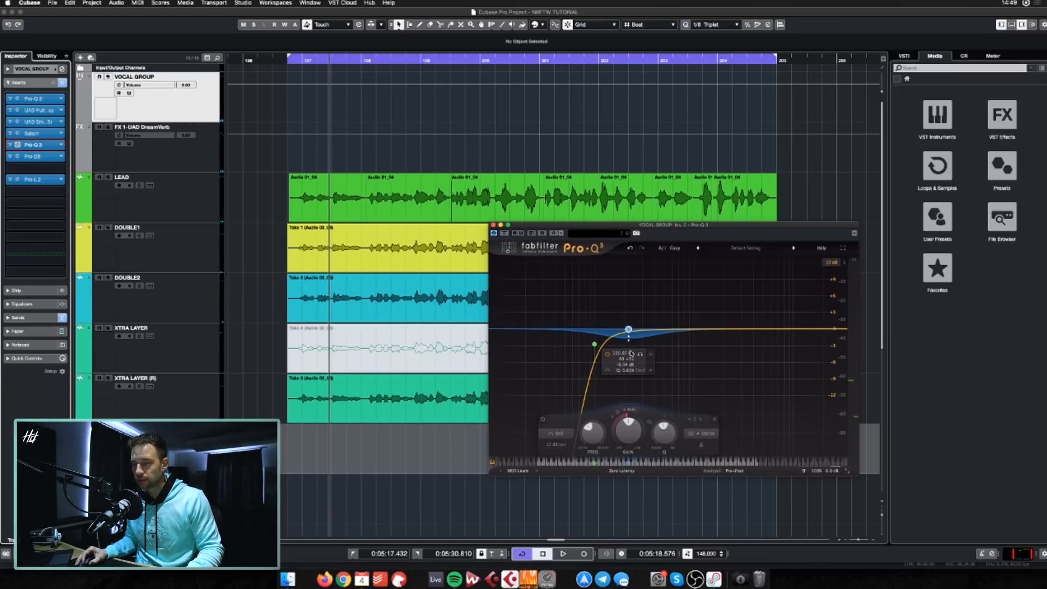
drag(631, 342, 634, 345)
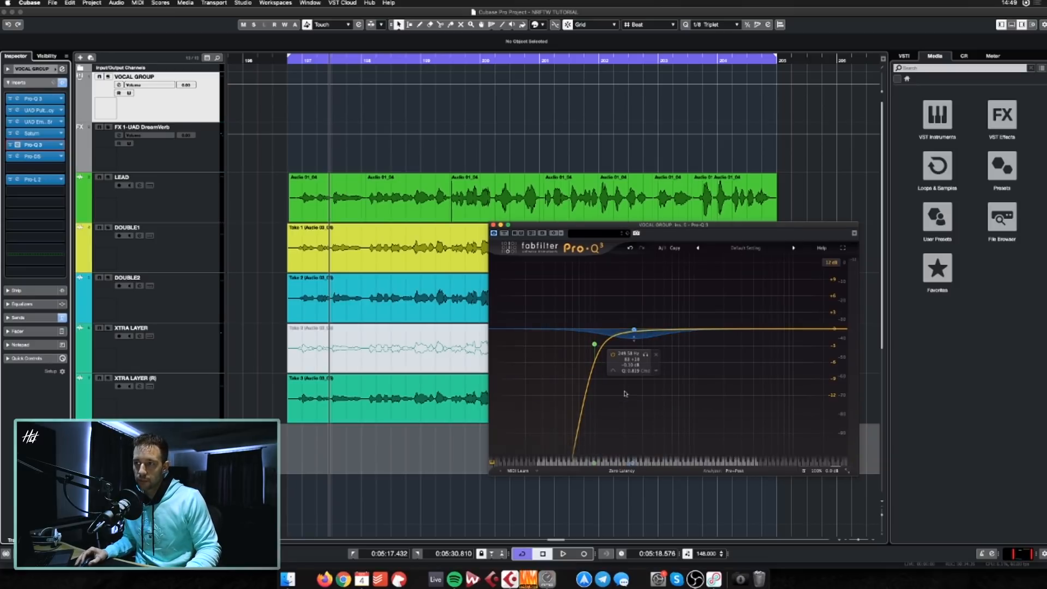
drag(637, 338, 632, 353)
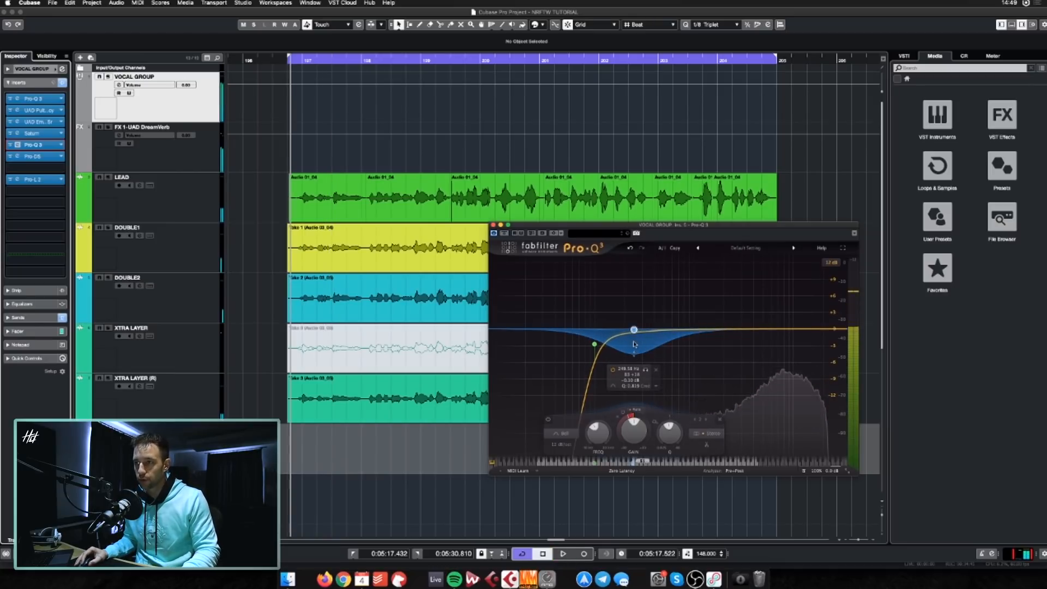
key(space)
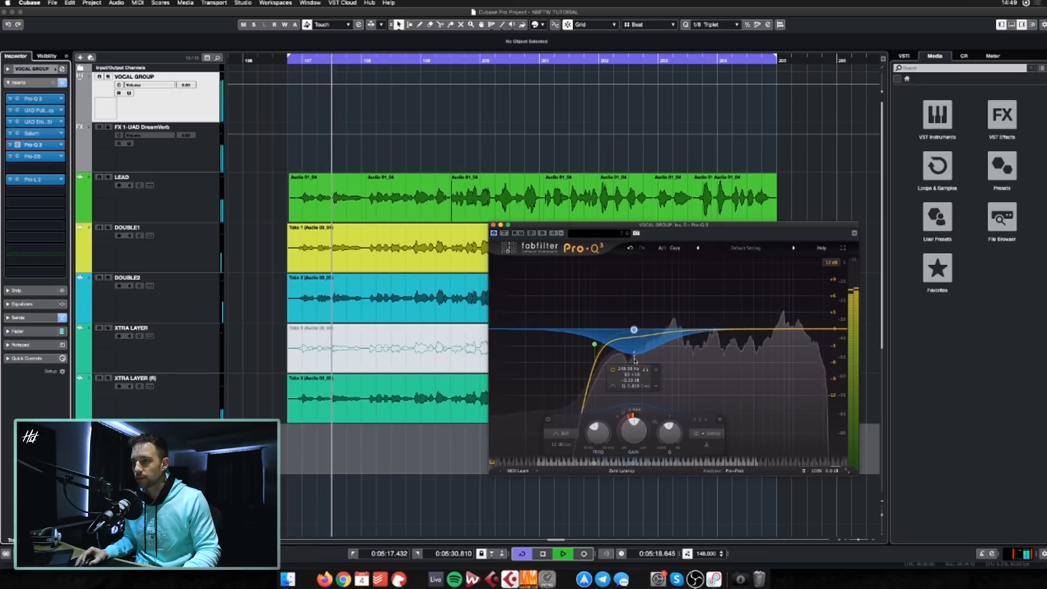
Raise the dynamic bell's gain slightly and fine-tune the low cut during playback, then close Pro-Q 3 and stop
drag(594, 344, 631, 335)
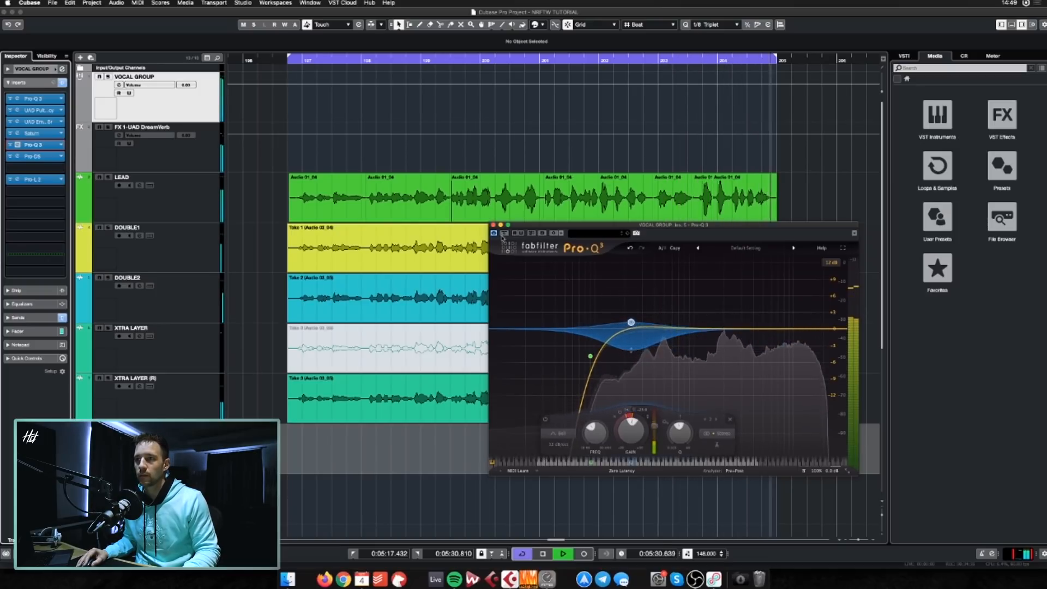
click(592, 356)
drag(593, 356, 595, 359)
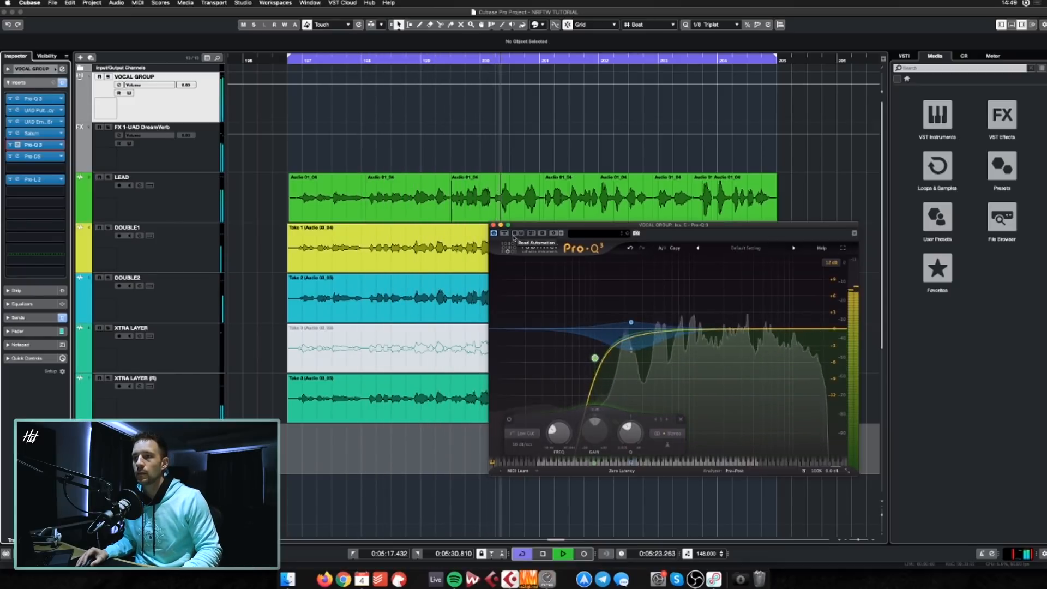
click(492, 225)
key(space)
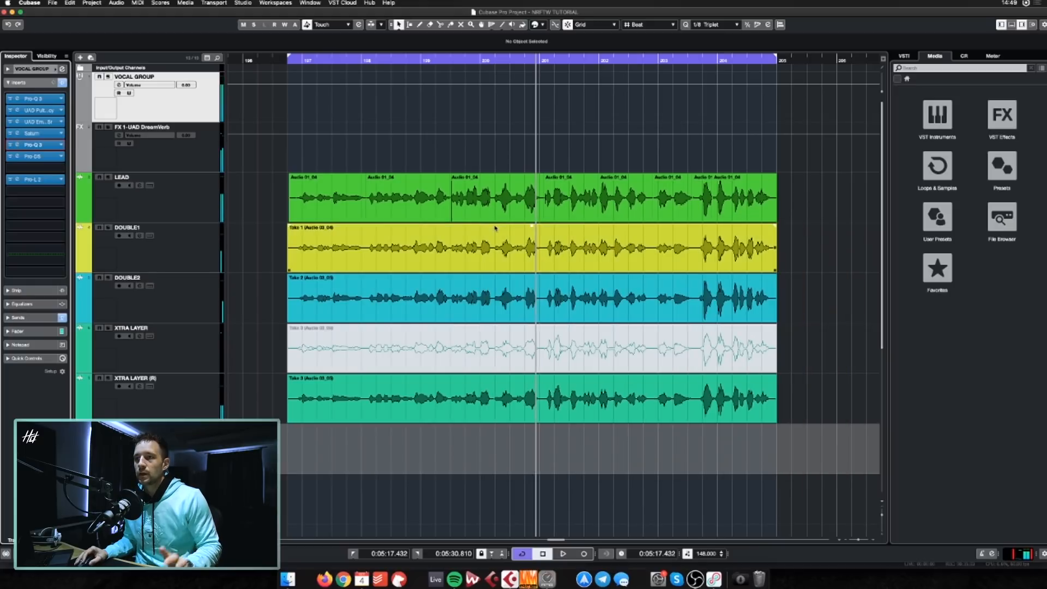
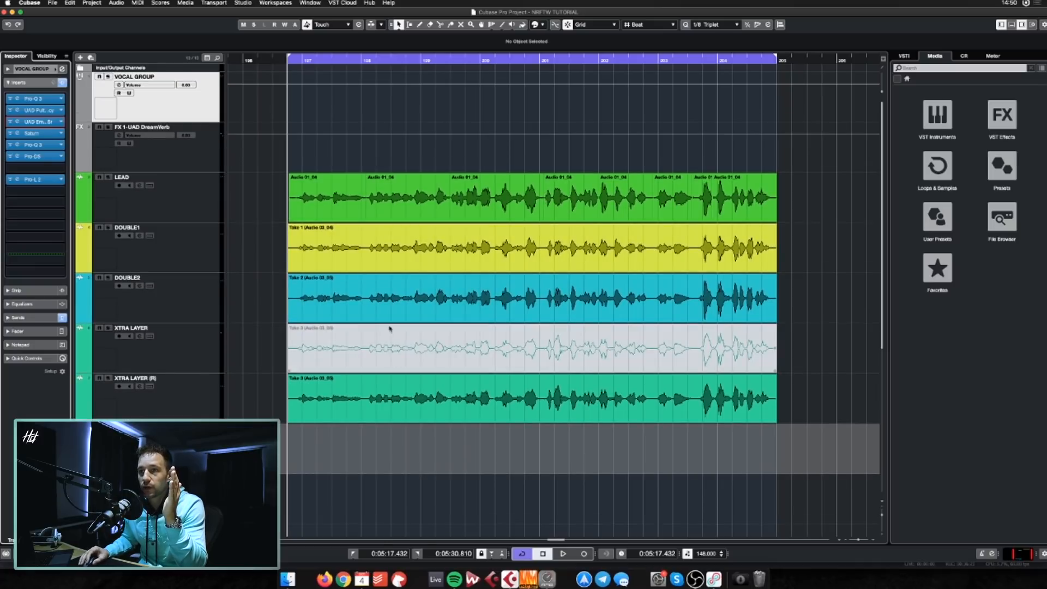
Mute the FX 1-UAD DreamVerb channel
click(99, 127)
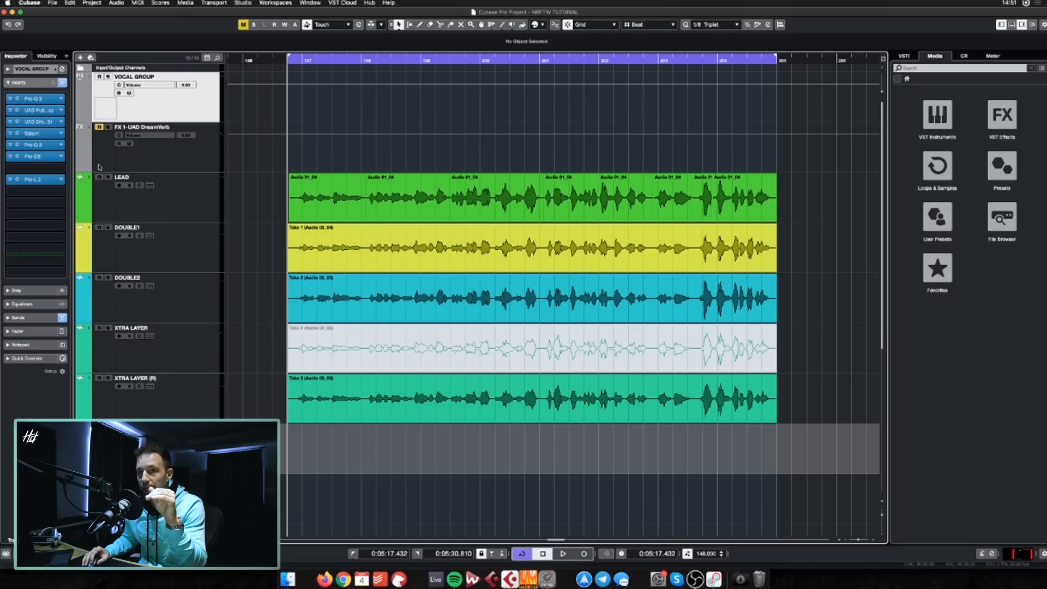
scroll(99, 166, down, 5)
scroll(284, 383, up, 5)
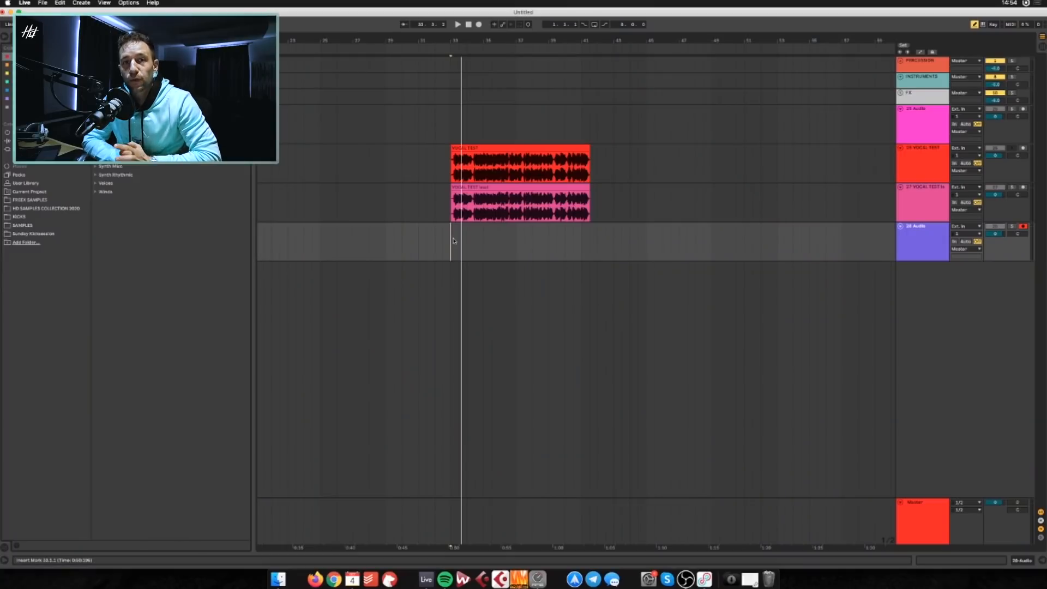
In Ableton Live, move the VOCAL TEST clip earlier in the arrangement so it ends before the VOCAL TEST lead clip begins
drag(473, 42, 473, 68)
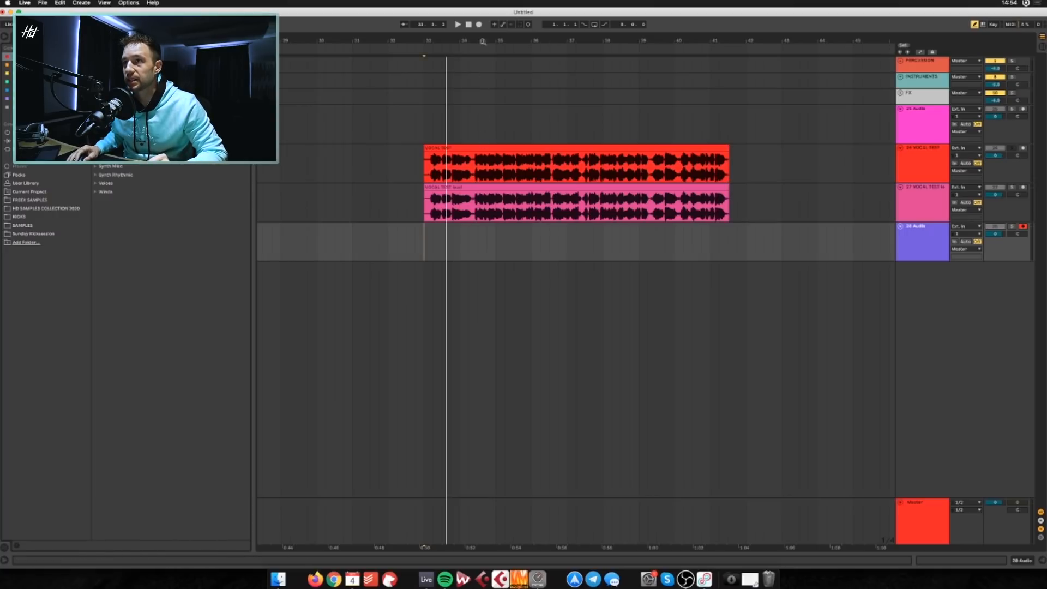
drag(480, 41, 627, 19)
click(625, 149)
drag(627, 155, 527, 163)
key(space)
key(space)
Listen to the beginning of the VOCAL TEST lead clip
click(624, 200)
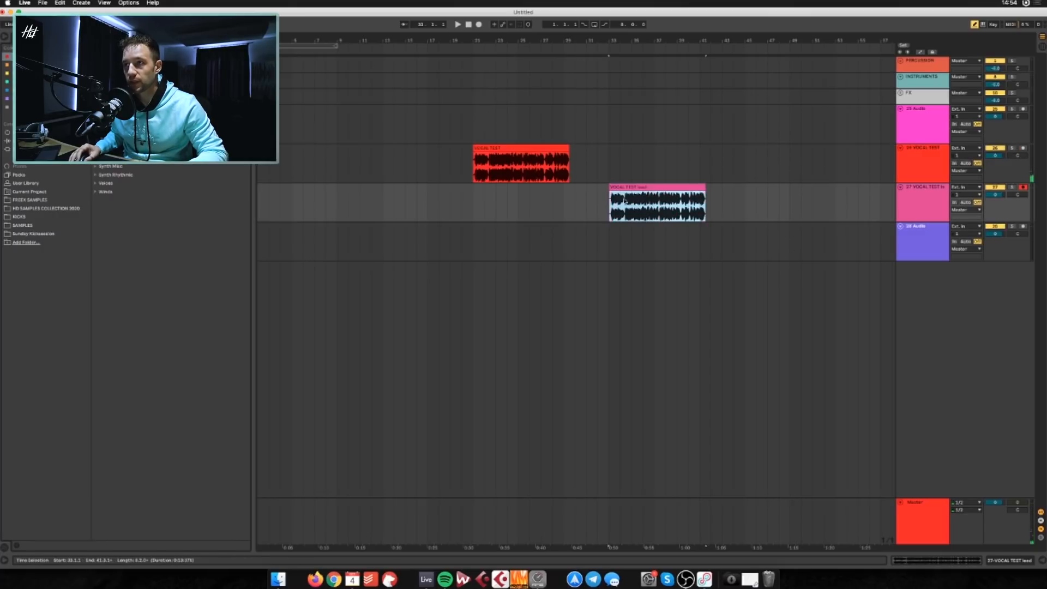
key(space)
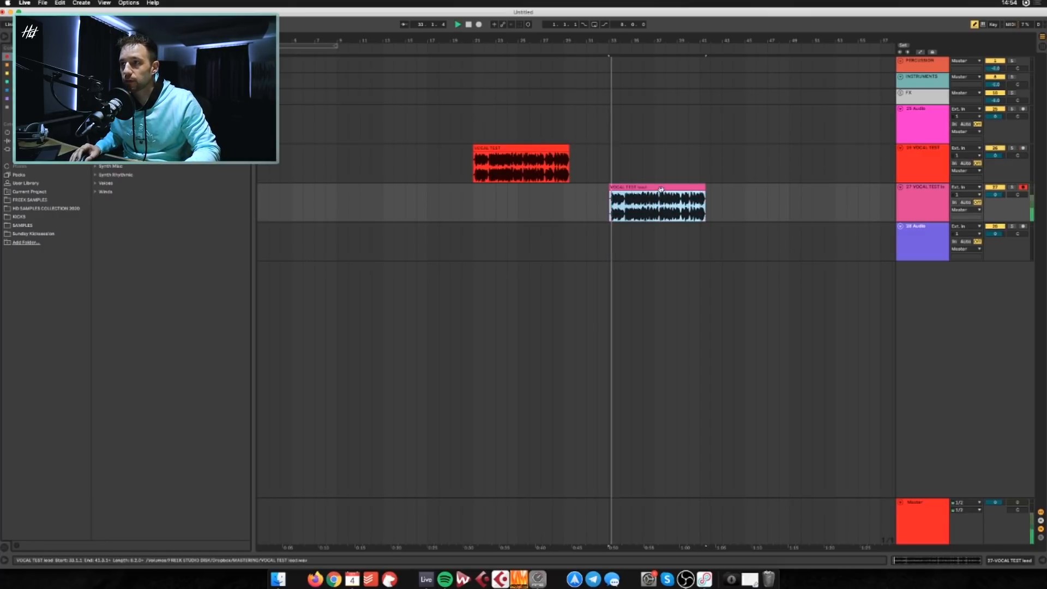
drag(641, 41, 639, 39)
key(space)
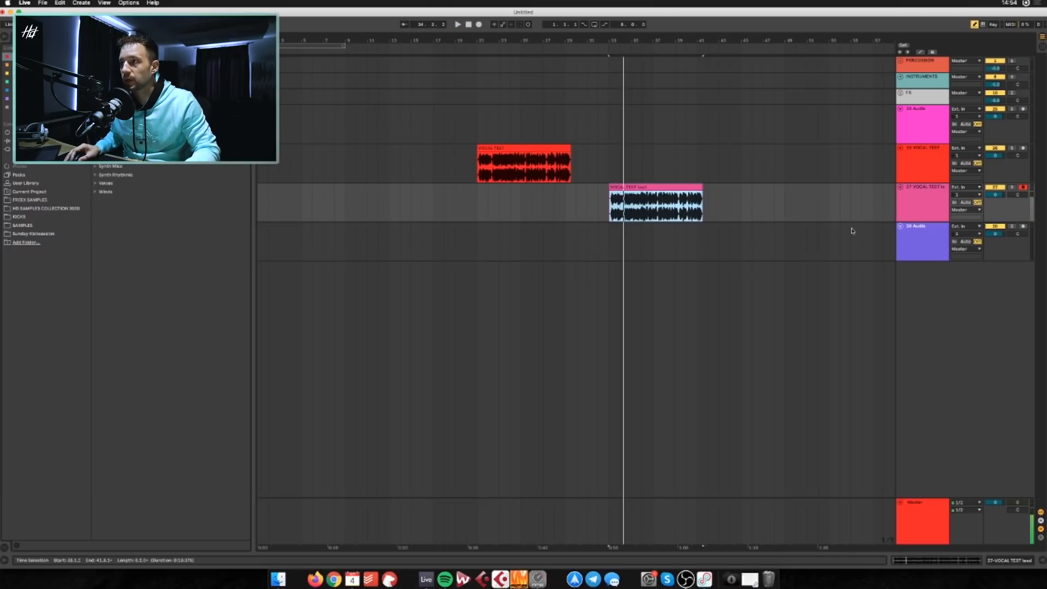
Add the Vocoder effect to the VOCAL TEST lead track and open the list of audio sources for its carrier
click(919, 209)
key(super+f)
text(voc)
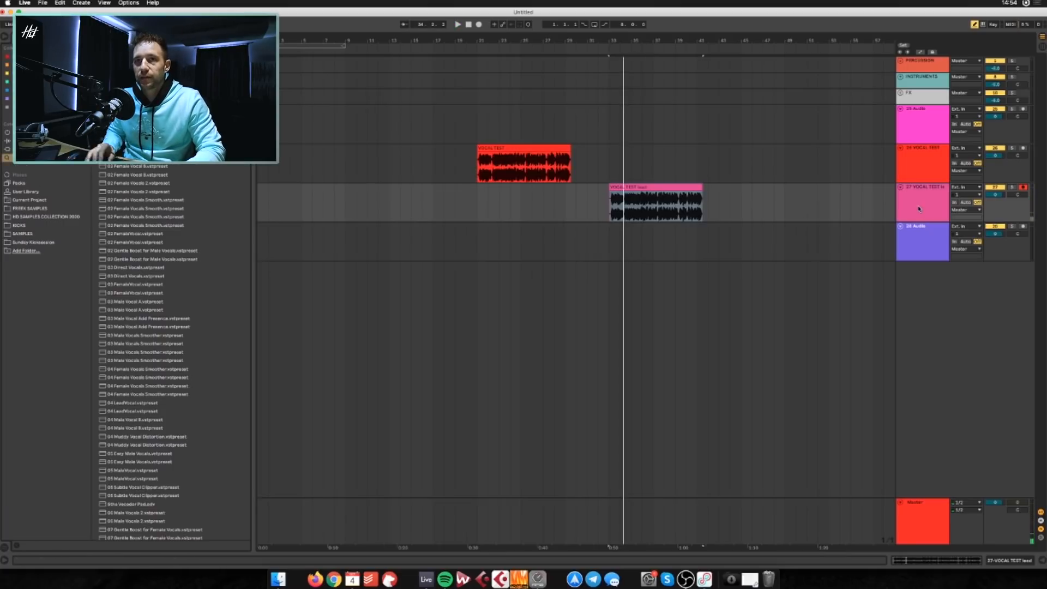
text(oder)
key(Return)
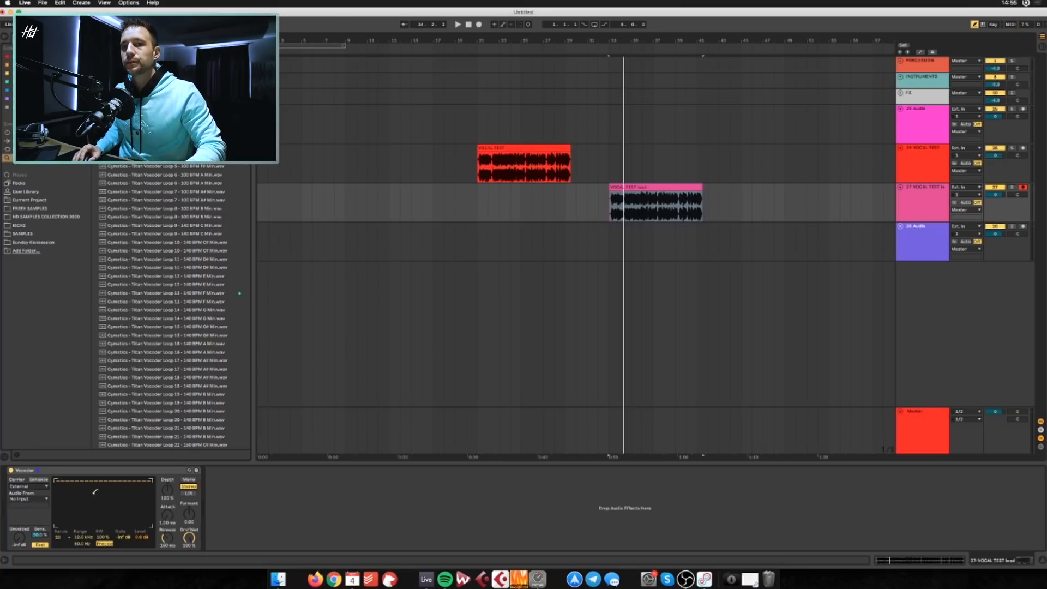
click(43, 499)
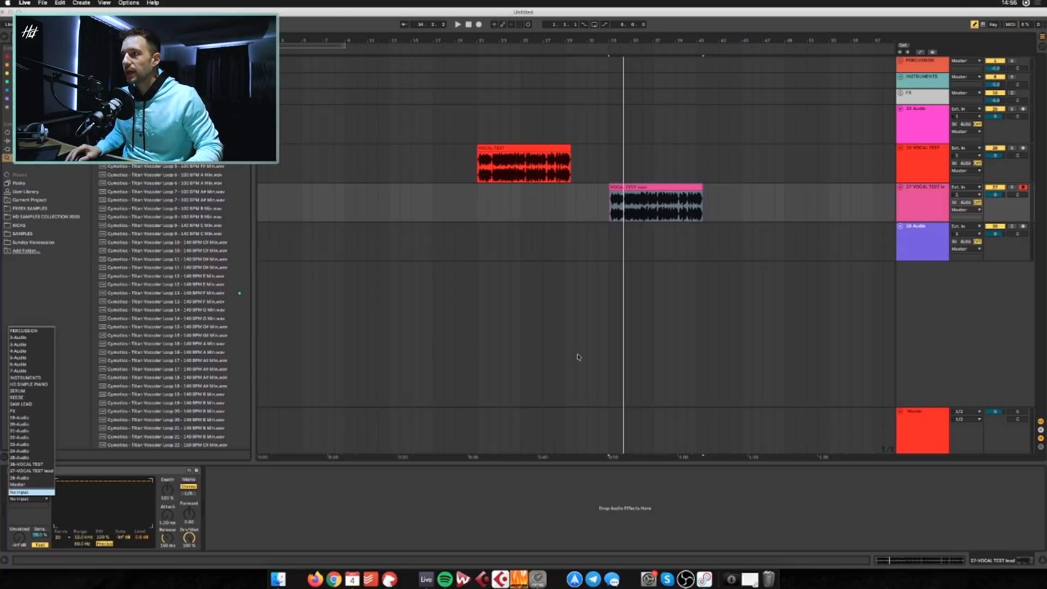
Insert a new MIDI track below the VOCAL TEST lead track and load the Serum synth on it
click(922, 200)
click(922, 208)
key(super+shift+t)
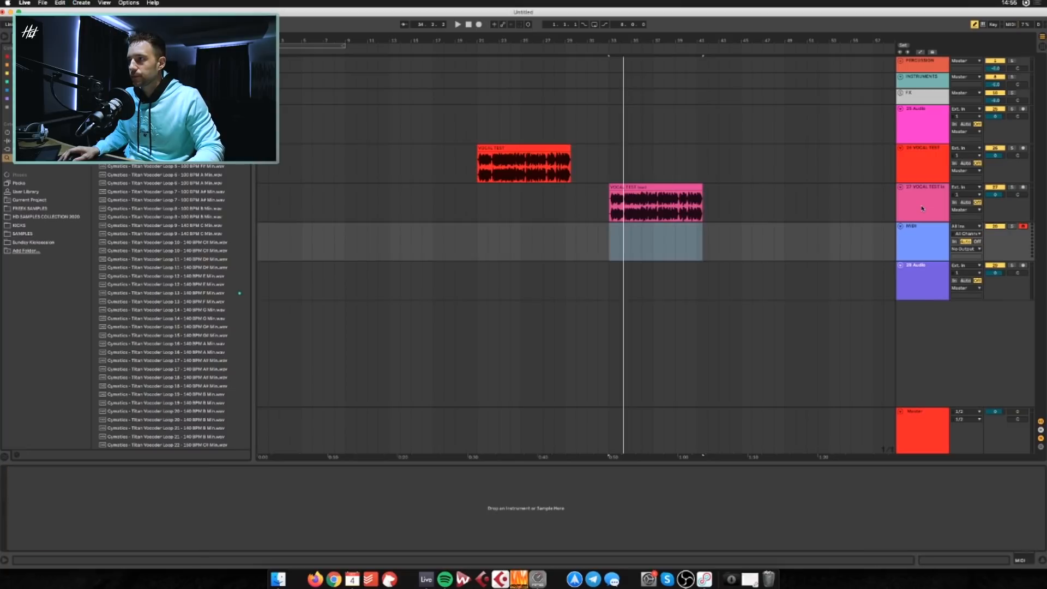
key(super+f)
text(serum)
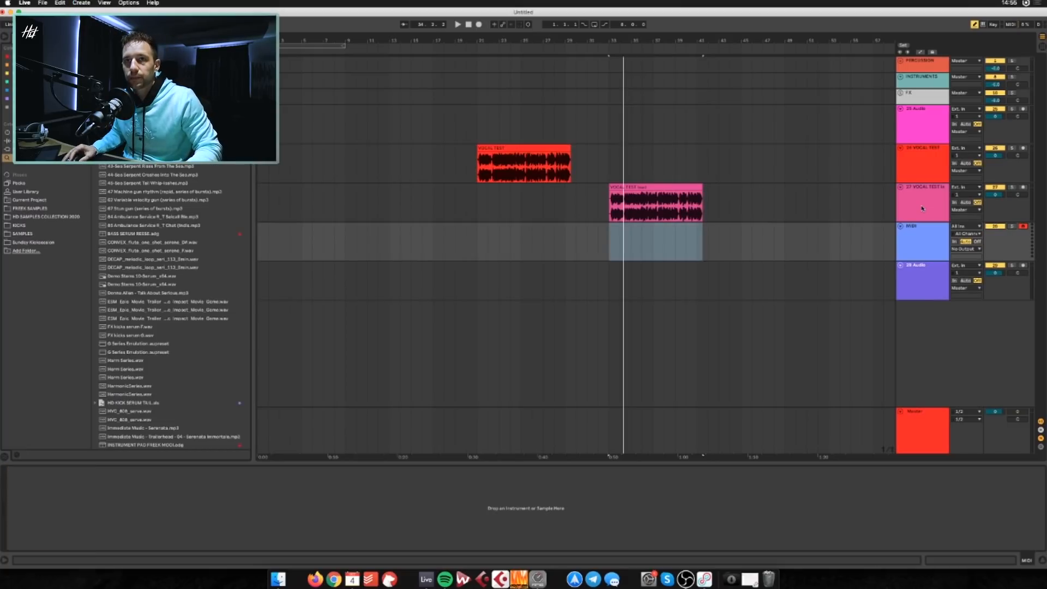
scroll(209, 279, down, 5)
double_click(114, 419)
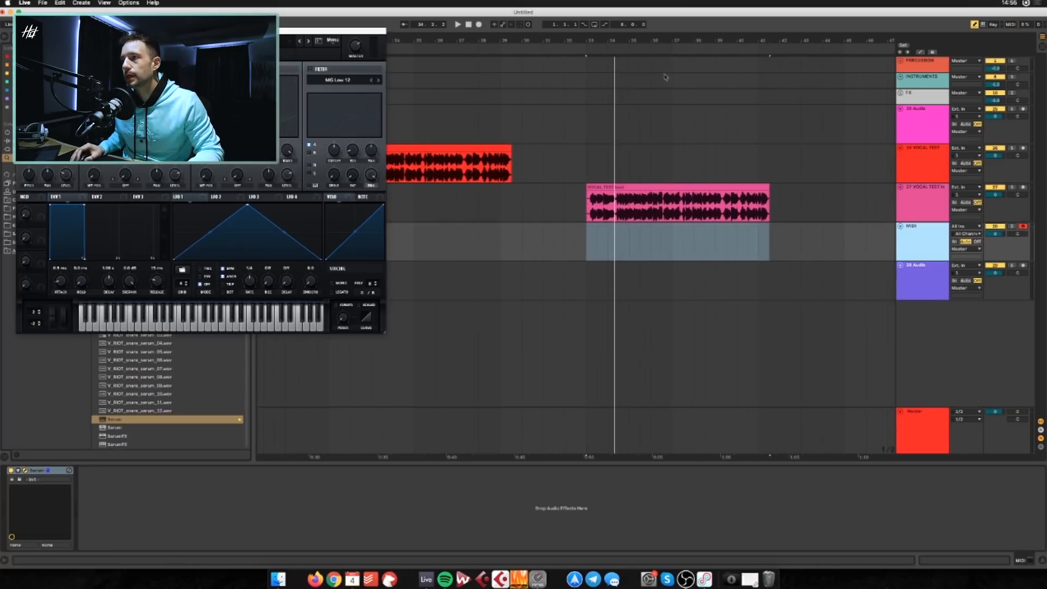
Rename the new Serum MIDI track to VOCODER INPUT
click(899, 210)
click(910, 224)
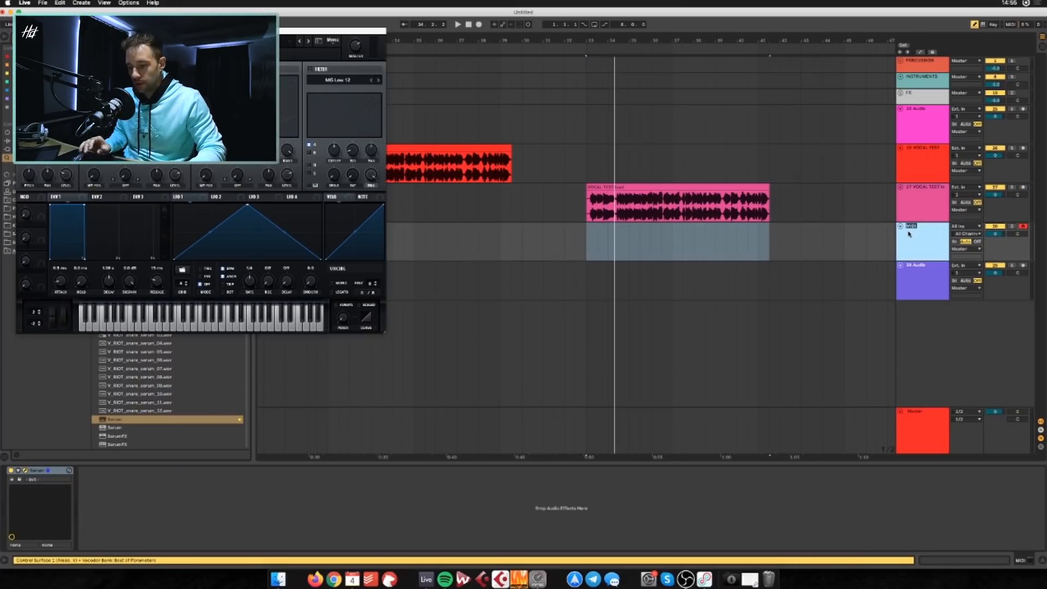
text(VOCODER INPUT)
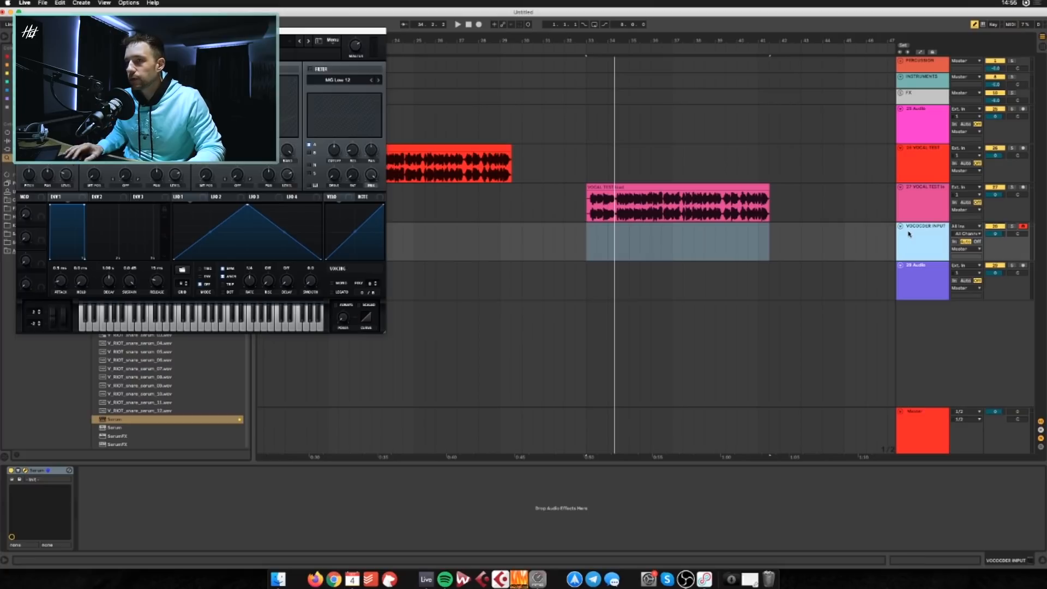
On the VOCAL TEST lead track's Vocoder, set the carrier's audio source to VOCODER INPUT and the number of bands to 40
click(914, 220)
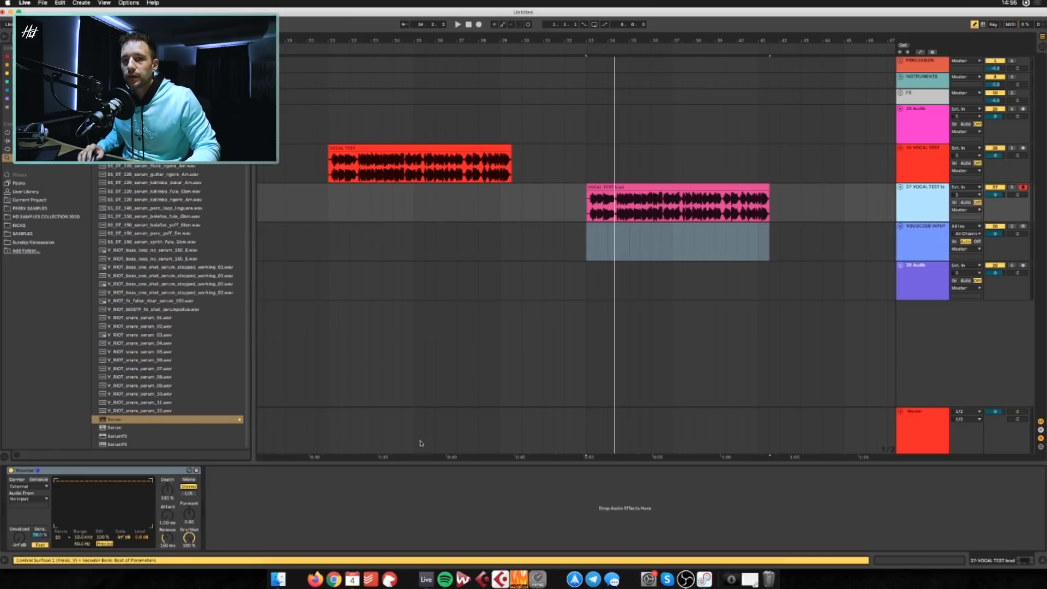
click(44, 499)
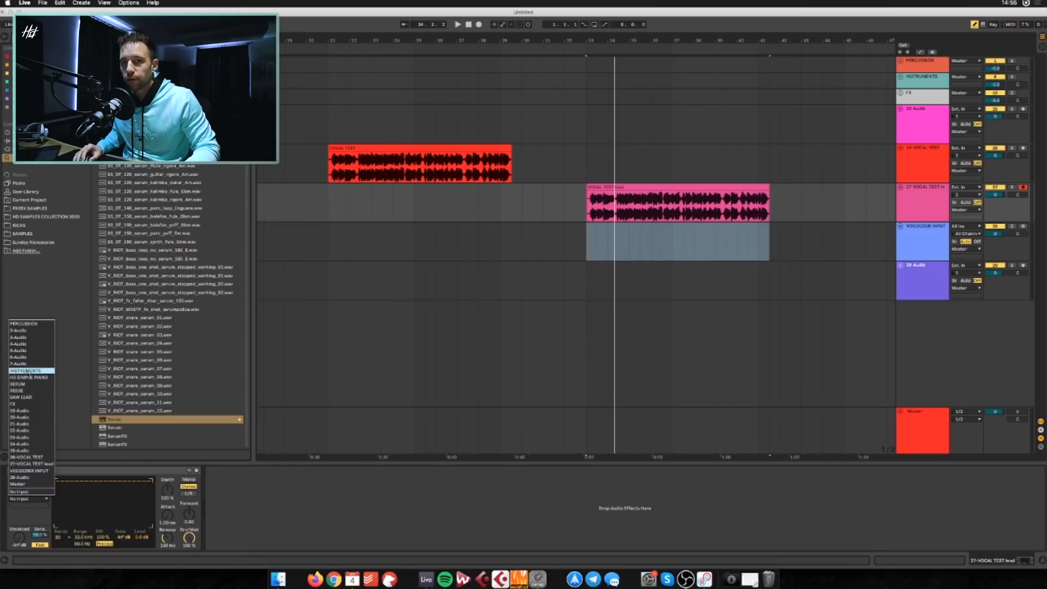
click(35, 471)
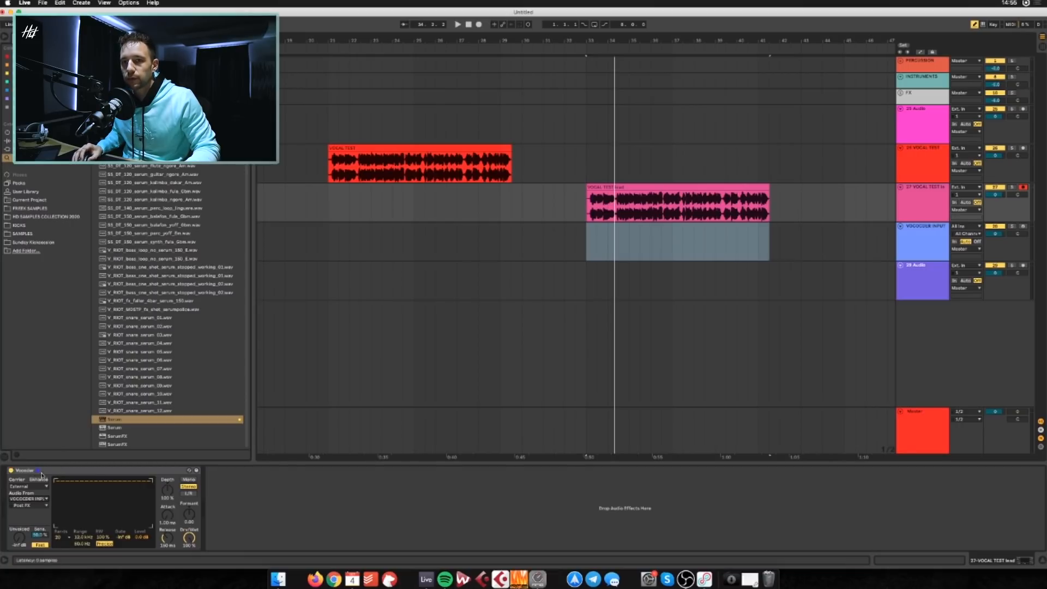
click(67, 537)
click(64, 531)
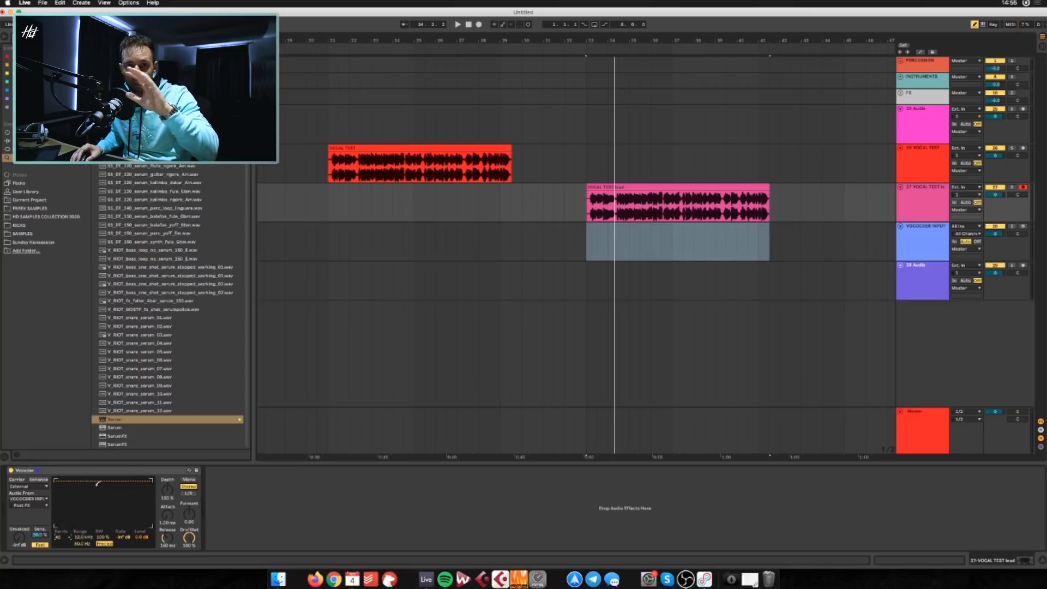
Play the VOCAL TEST lead clip briefly to check the signal reaching the Vocoder
click(691, 208)
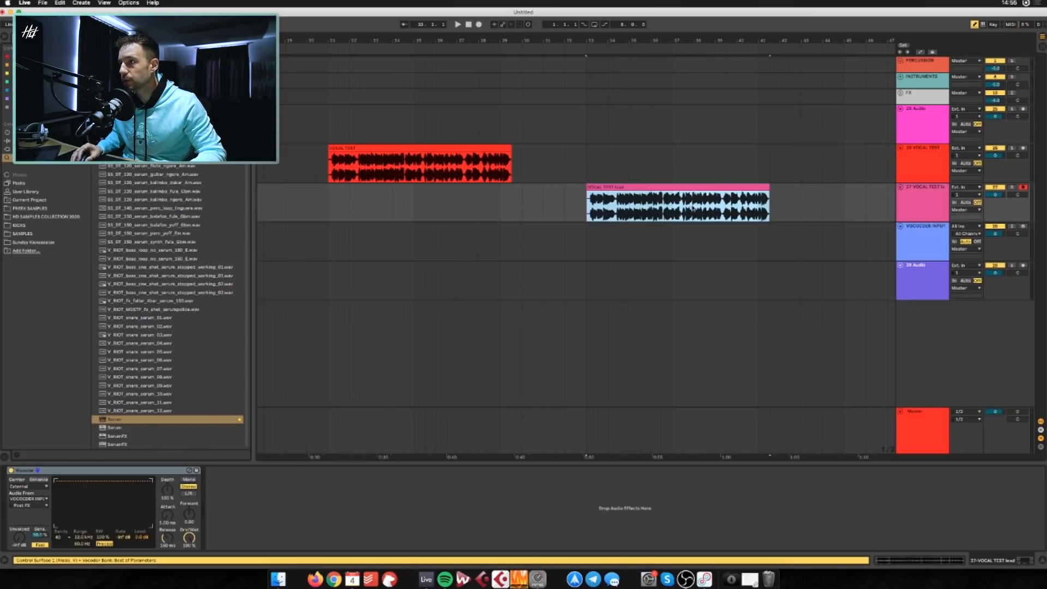
click(902, 213)
key(space)
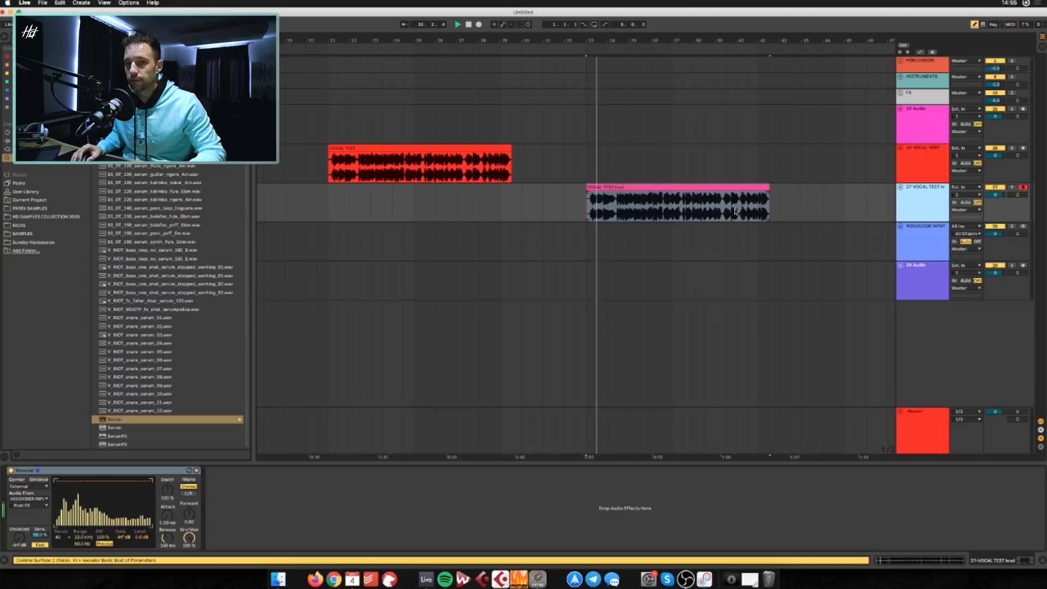
key(space)
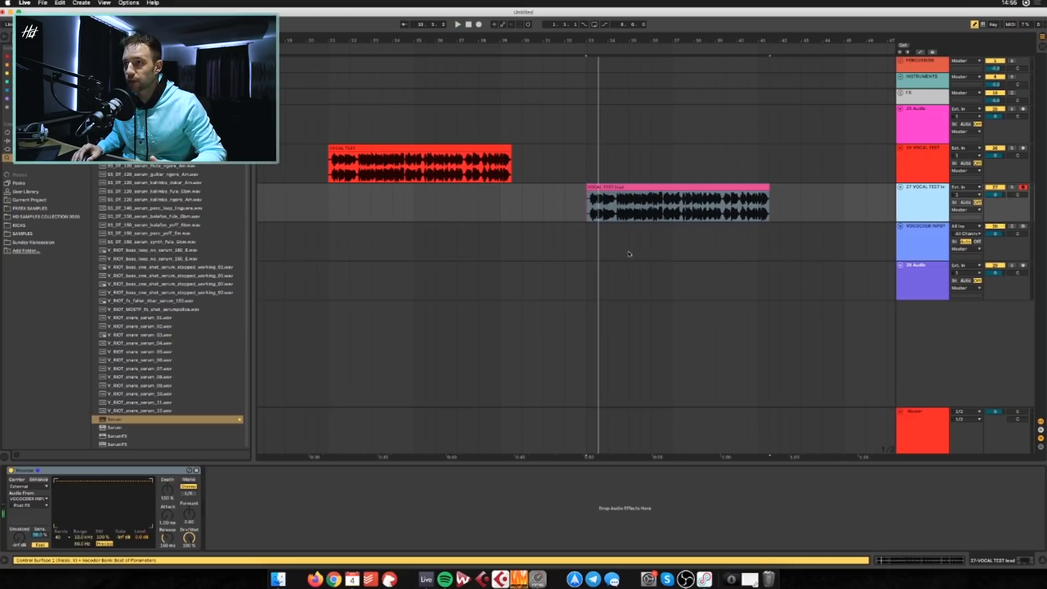
Create an empty MIDI clip on the VOCODER INPUT track from bar 33 to 41, matching the vocal clip's length
drag(591, 252, 768, 253)
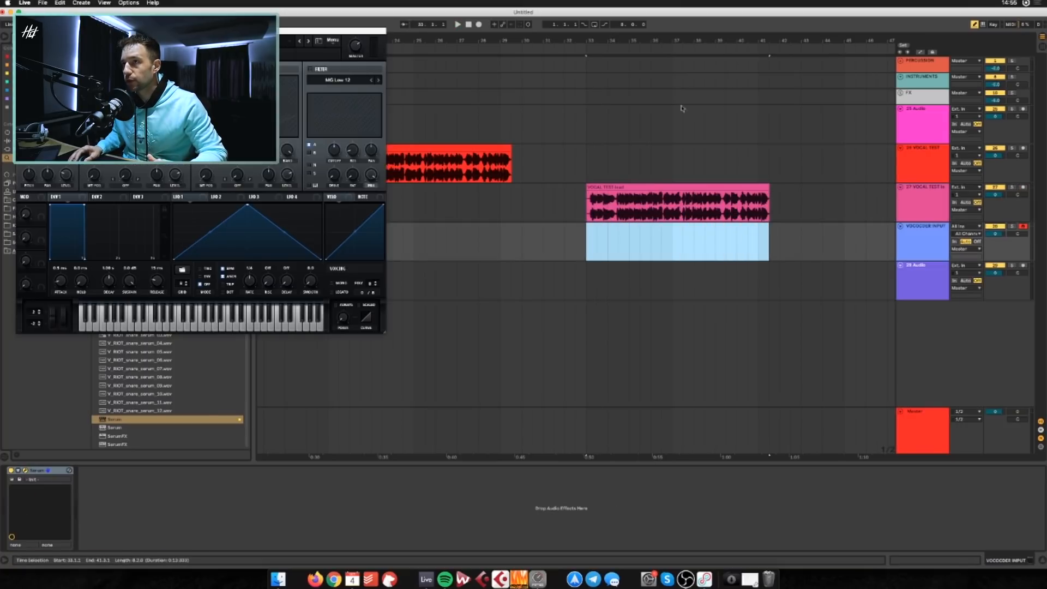
drag(649, 41, 607, 58)
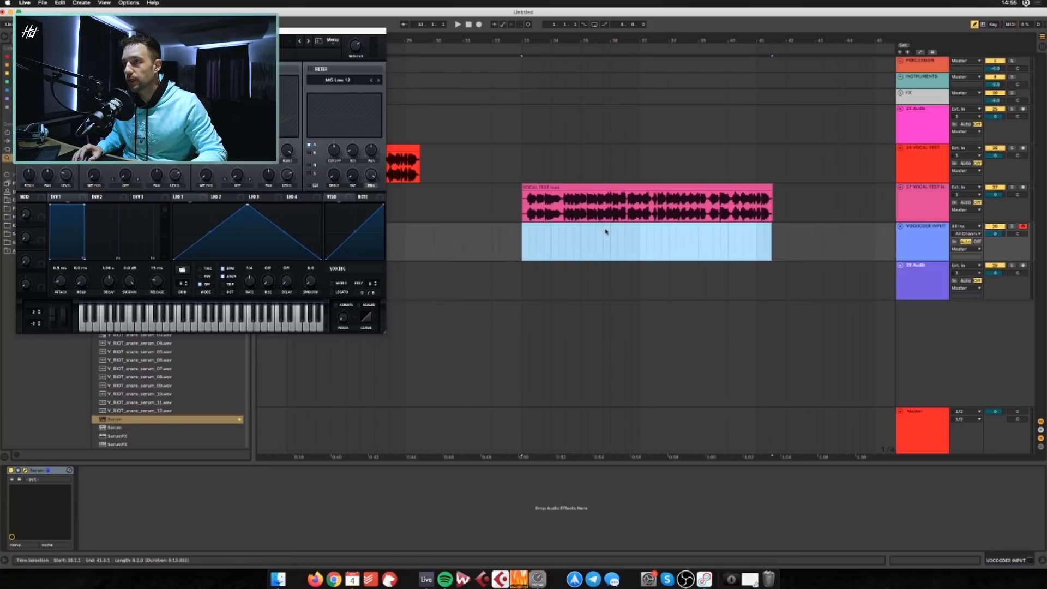
double_click(632, 228)
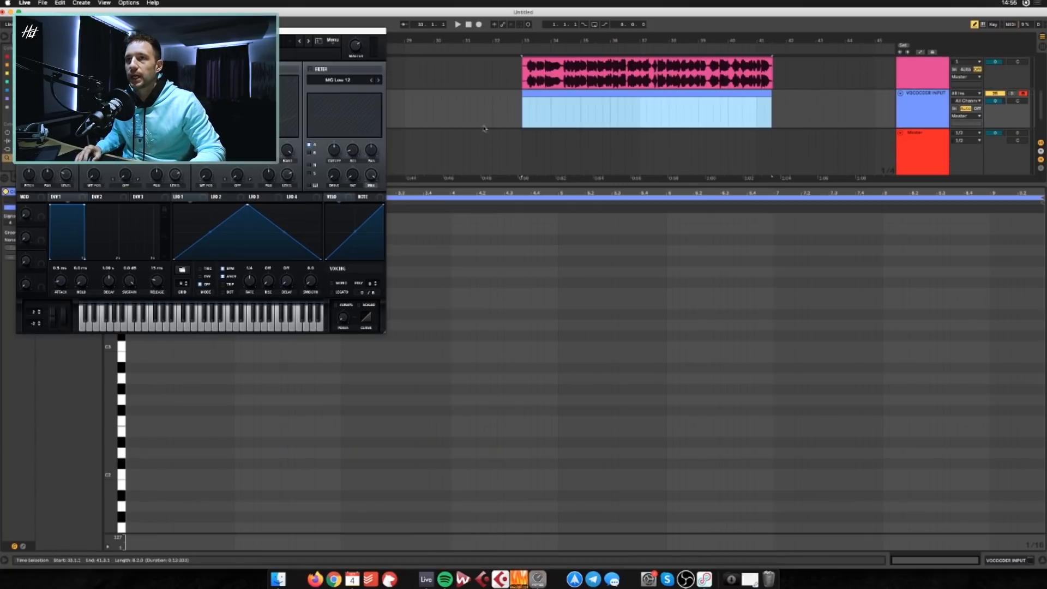
Route the VOCODER INPUT track's audio output to Ext. Out instead of Master
drag(304, 31, 564, 240)
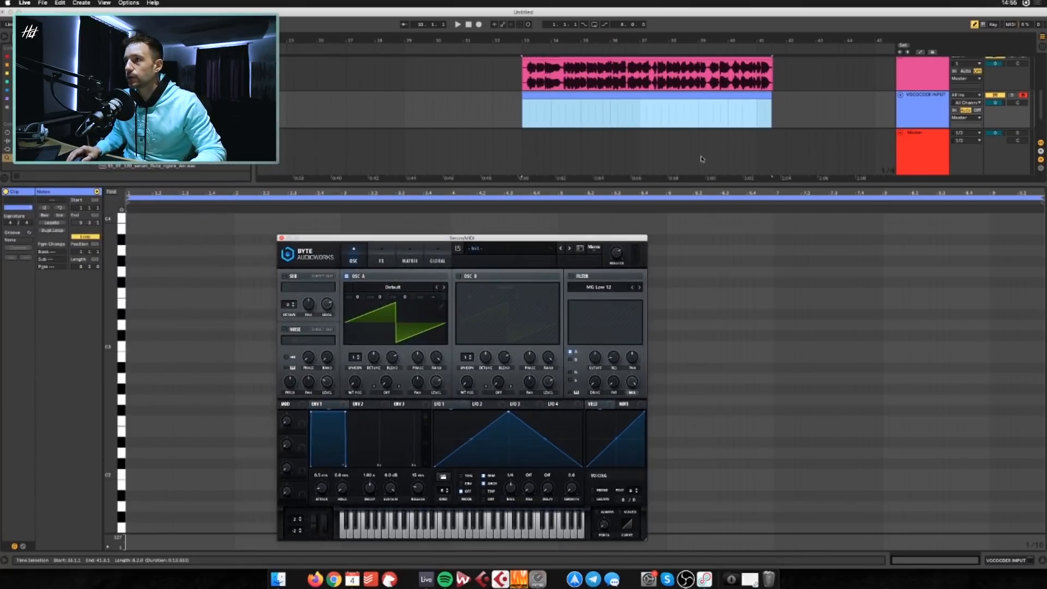
scroll(702, 159, up, 1)
drag(869, 185, 872, 291)
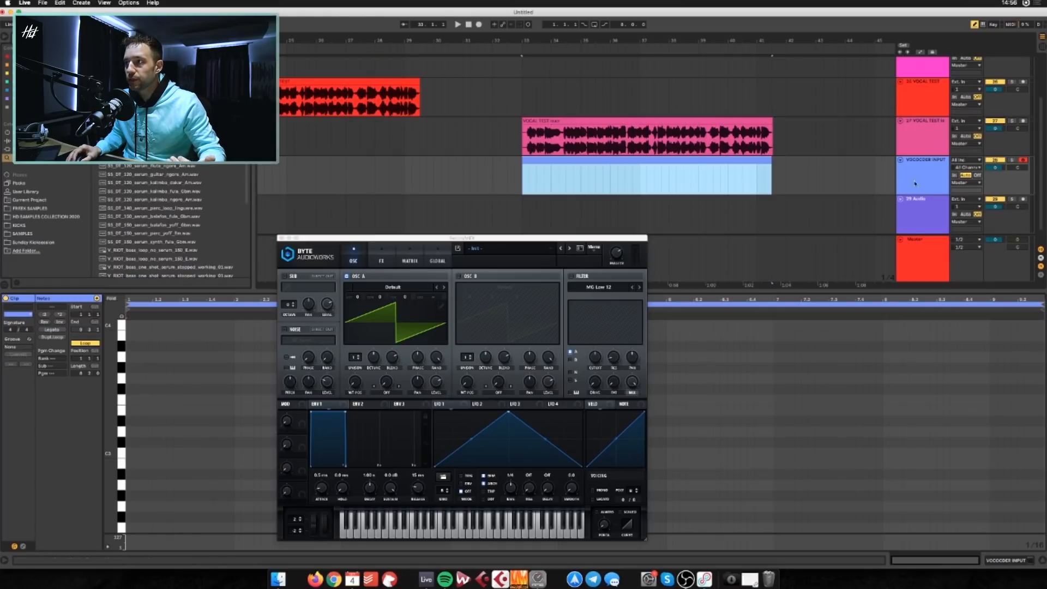
click(965, 186)
click(963, 185)
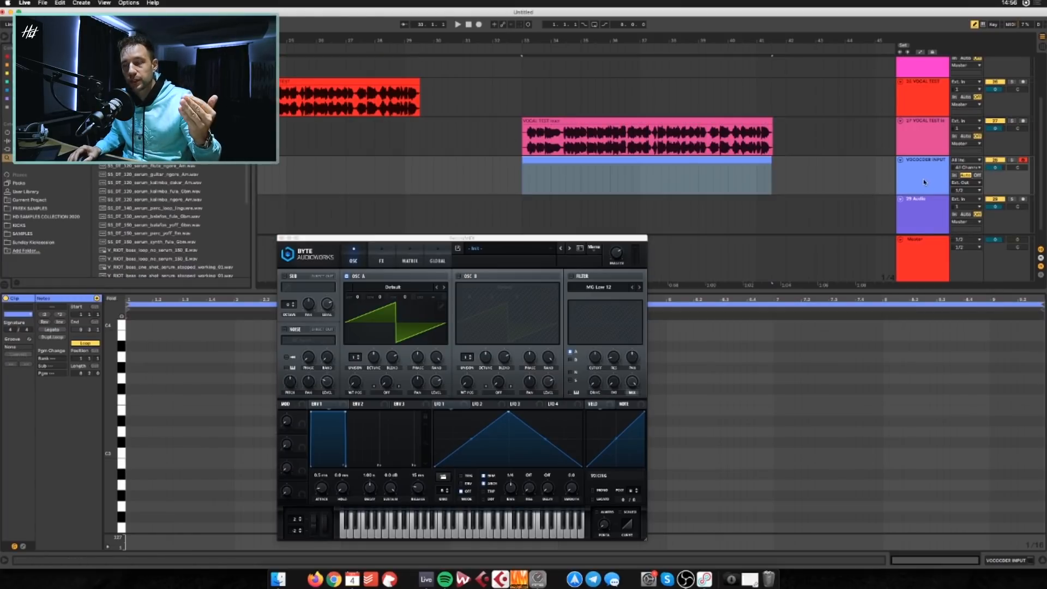
Loop the VOCAL TEST lead clip's range and play it with the VOCODER INPUT track armed to test the vocoder
click(608, 155)
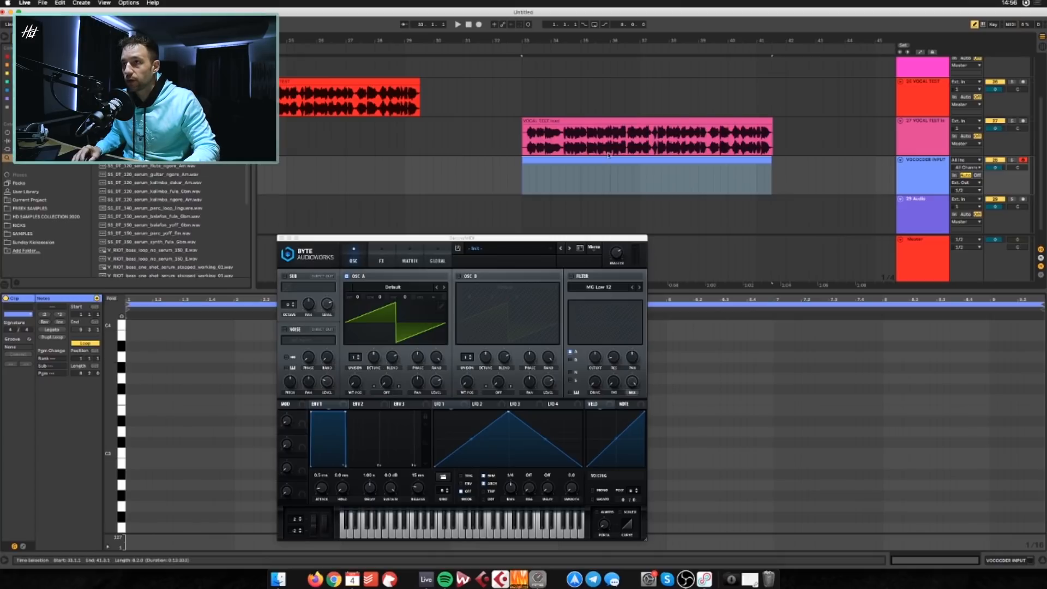
click(597, 123)
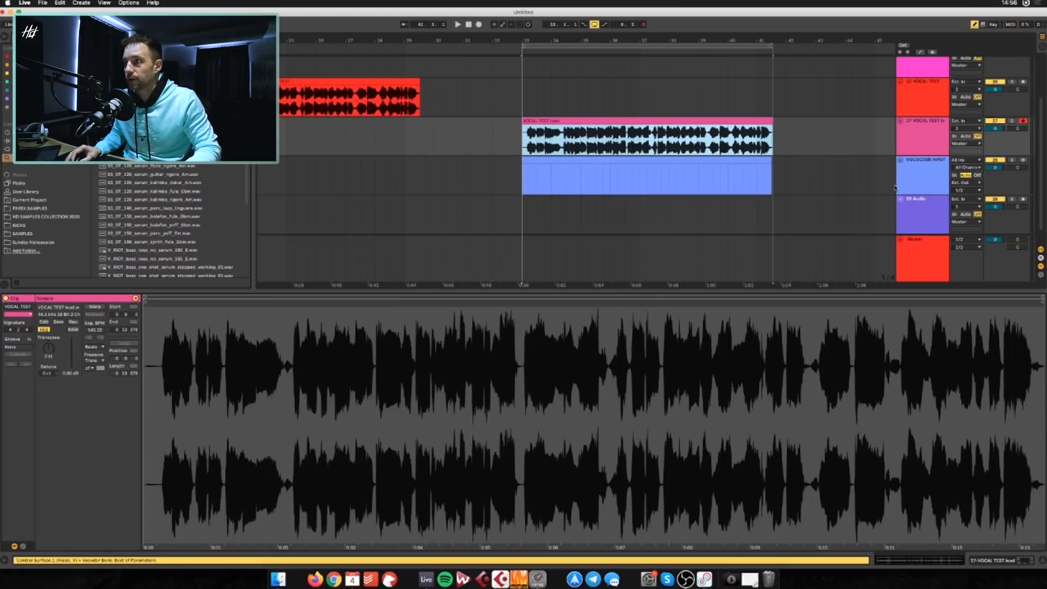
click(897, 186)
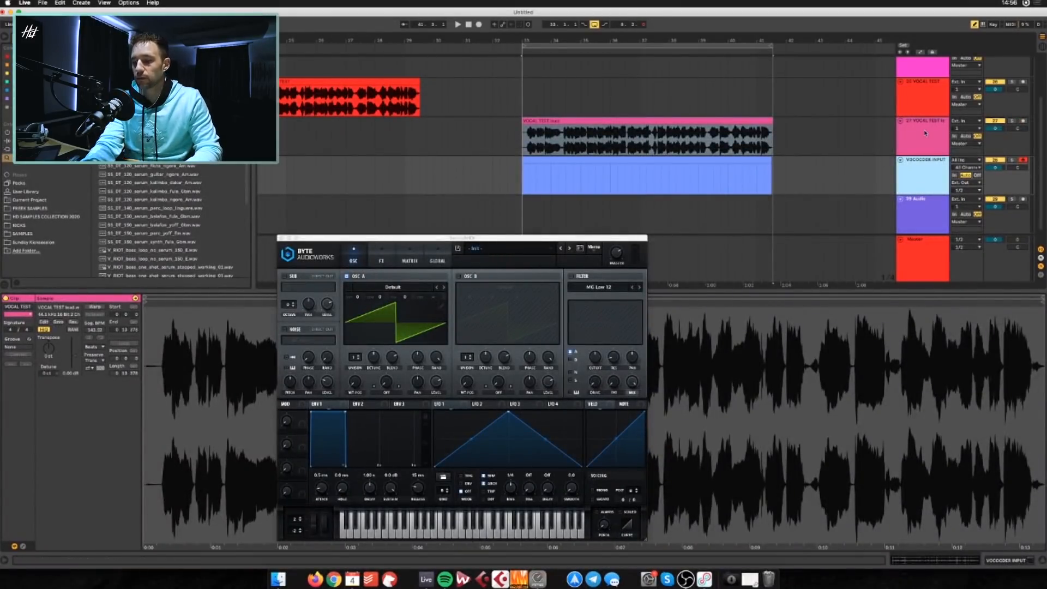
key(space)
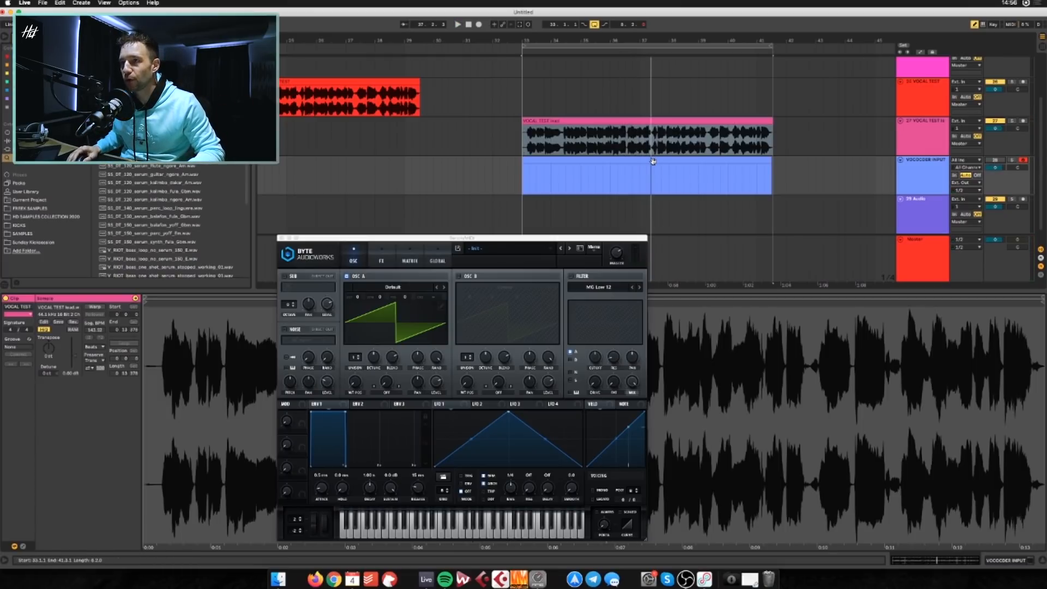
Delete the empty MIDI clip from the VOCODER INPUT track
drag(507, 222, 373, 164)
click(498, 178)
drag(523, 176, 479, 259)
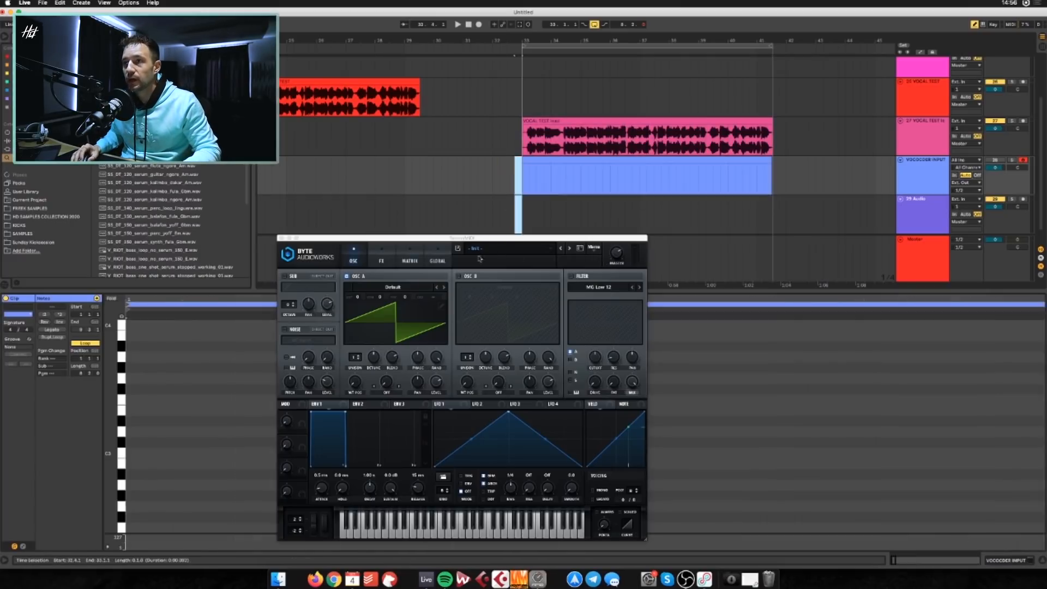
click(562, 161)
key(Delete)
Record a MIDI melody on VOCODER INPUT along the whole lead vocal, and loop the section from bar 33 to 42
click(518, 178)
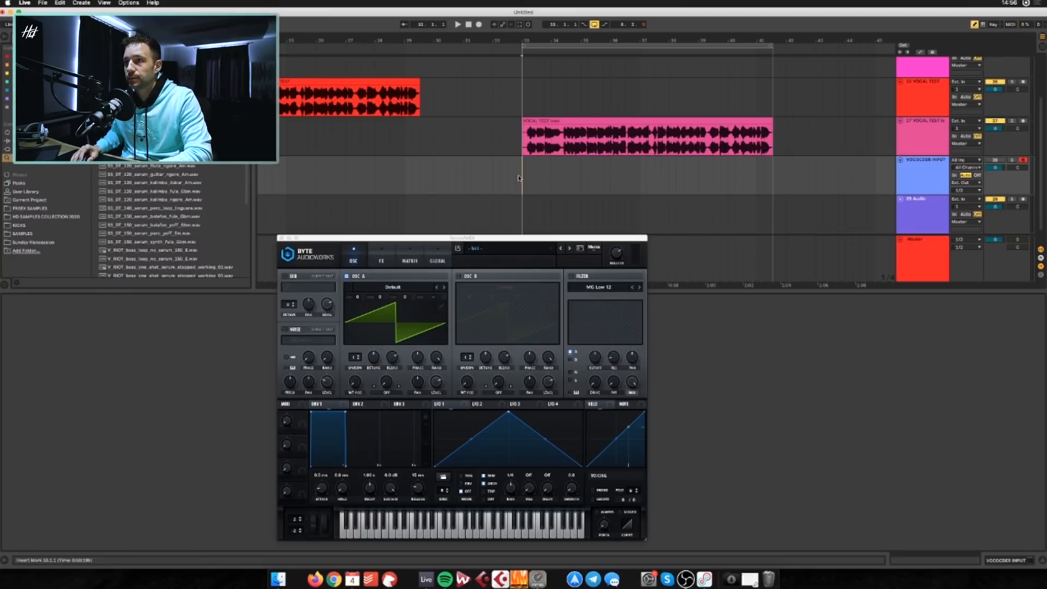
click(478, 24)
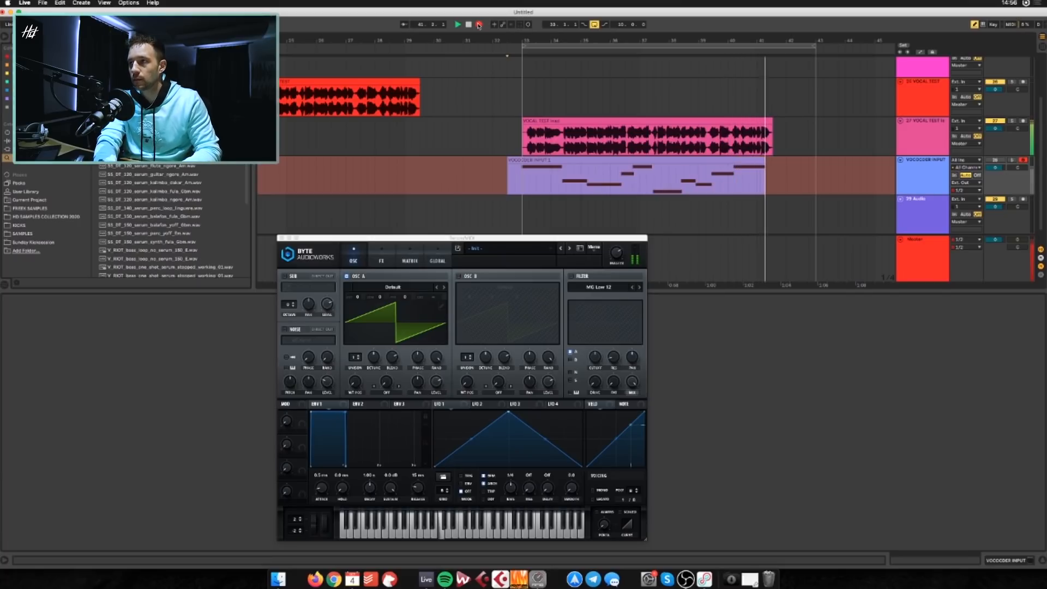
click(478, 25)
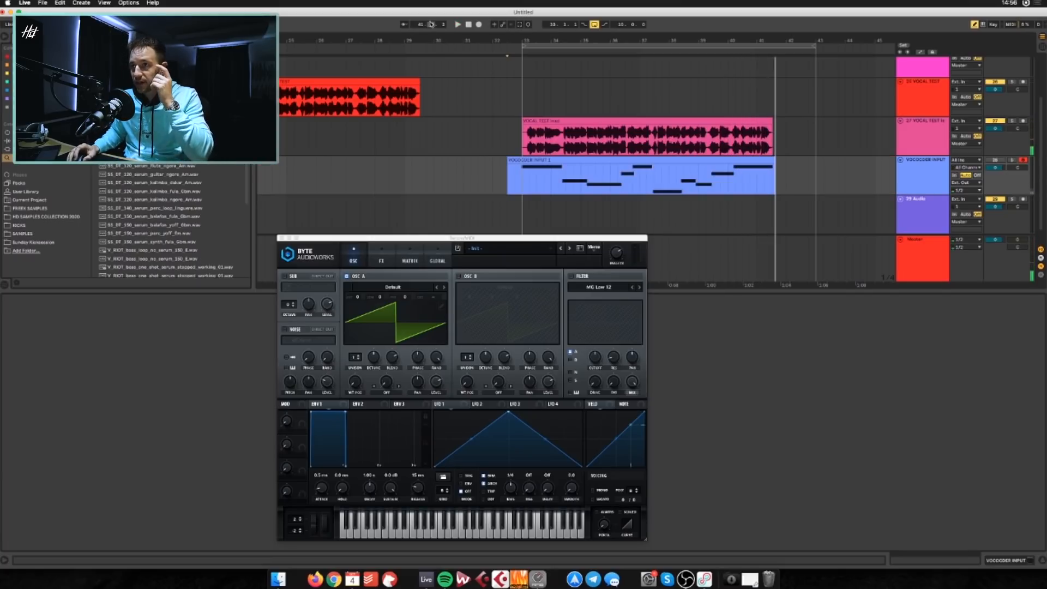
click(785, 138)
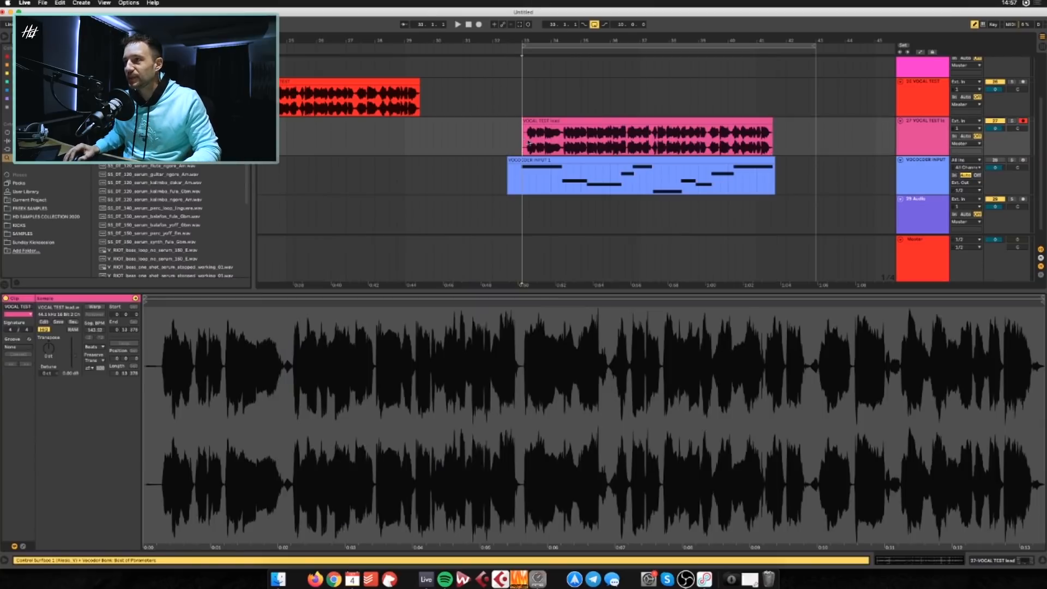
key(super+l)
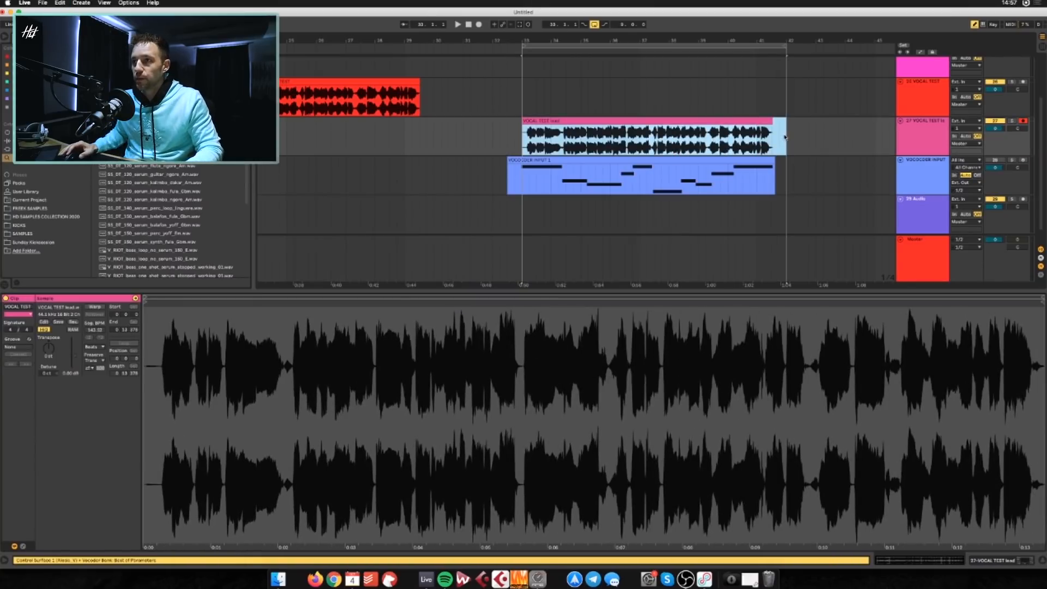
Group both VOCAL TEST tracks and the VOCODER INPUT track
click(921, 142)
click(921, 99)
shift+click(927, 168)
key(super+g)
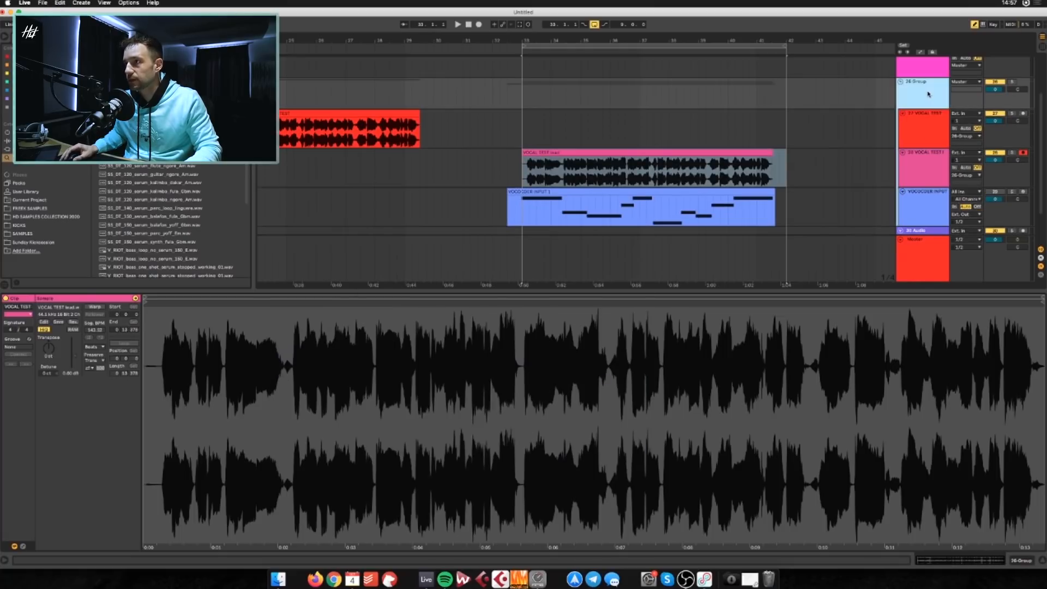
Add the Redline Reverb rack with the Large Hall preset to the new group and lower its VERB chain volume during playback
key(super+f)
text(vocoder)
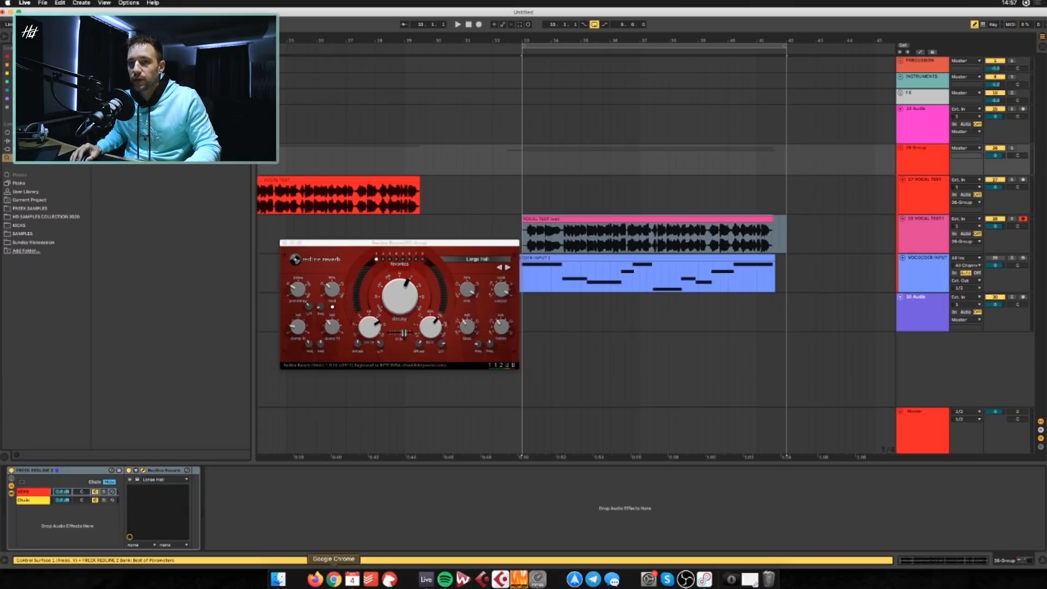
key(space)
click(73, 493)
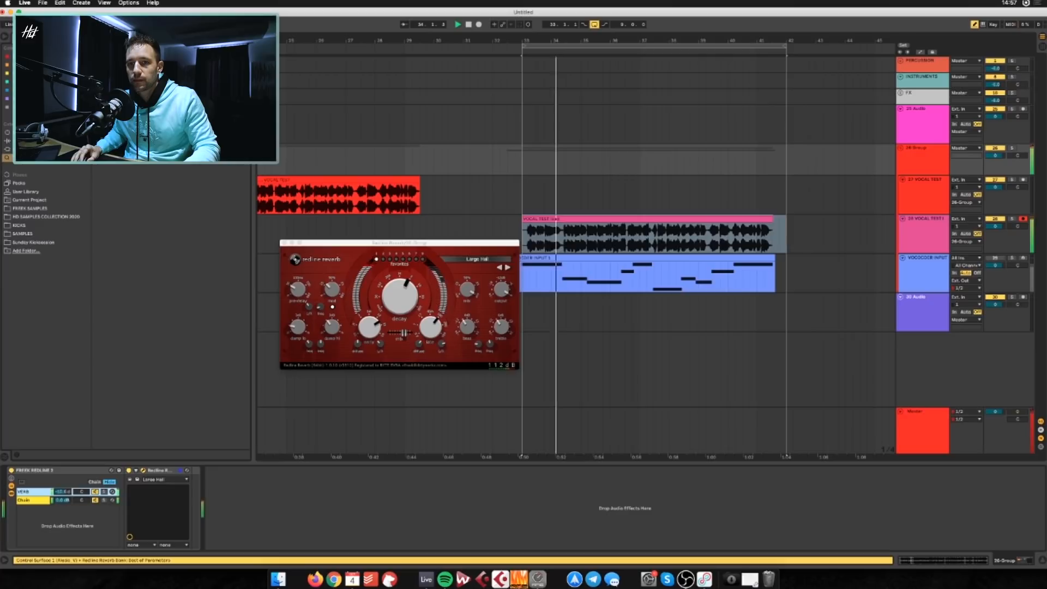
drag(64, 491, 63, 512)
Add EQ Eight after the group's reverb rack, enable a low cut on band 1 and dip band 2 slightly
drag(121, 73, 190, 512)
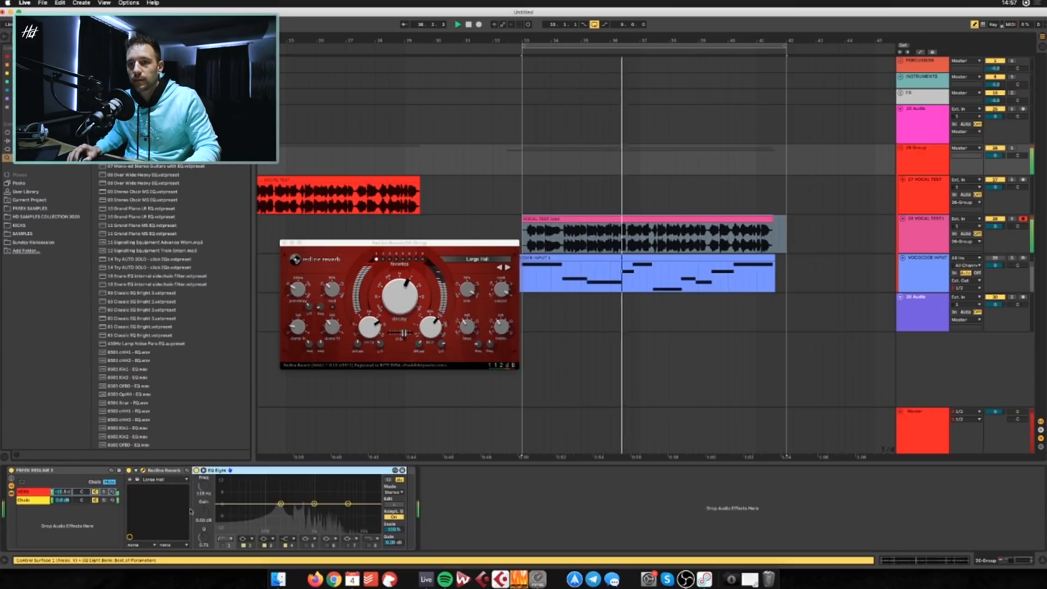
click(225, 538)
click(226, 491)
click(223, 545)
drag(281, 503, 282, 511)
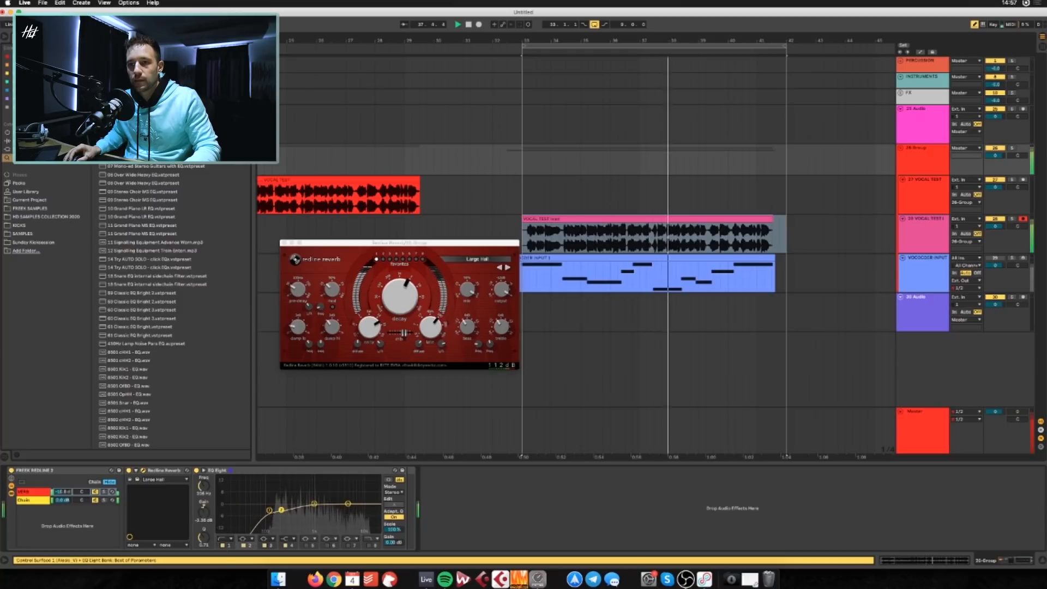
Fine-tune the VERB chain's volume in the group's reverb rack, close the Redline Reverb window and stop playback
drag(63, 491, 63, 483)
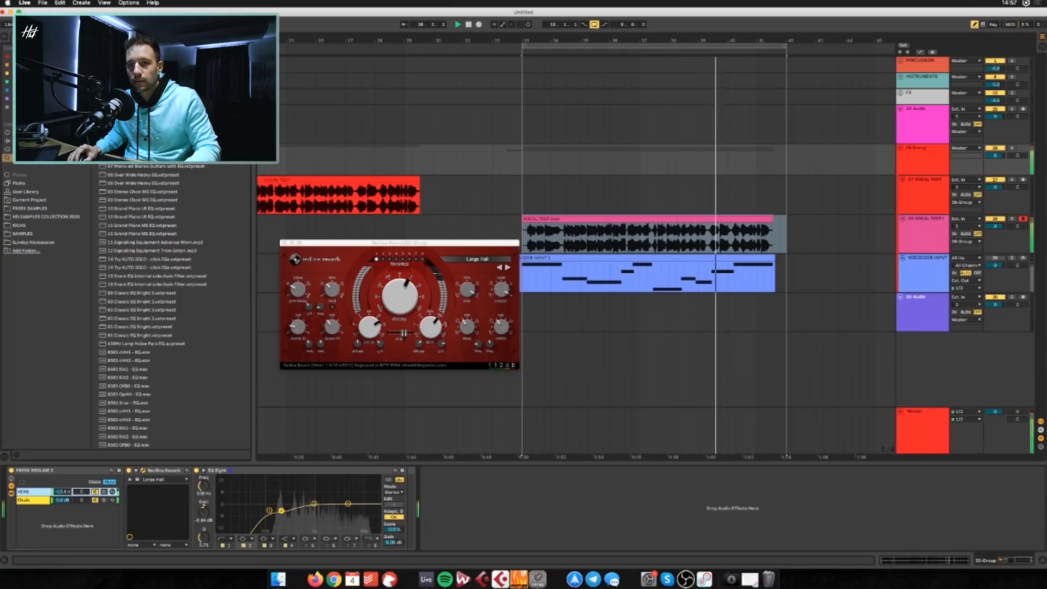
click(284, 242)
click(772, 280)
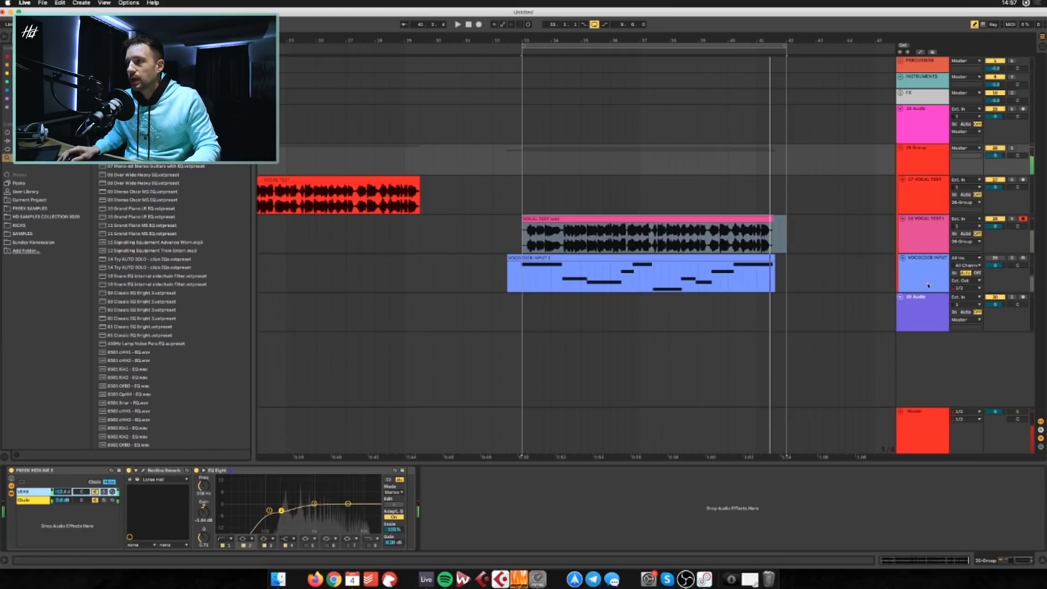
Audition the looped vocoder with Serum's window open on the VOCODER INPUT track
drag(501, 243, 422, 178)
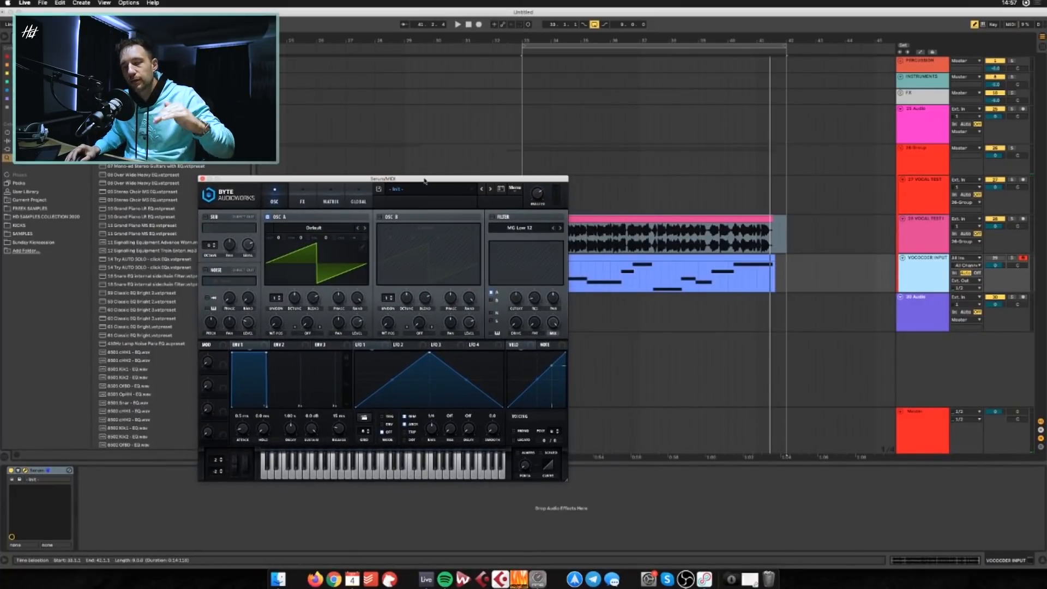
drag(385, 180, 349, 138)
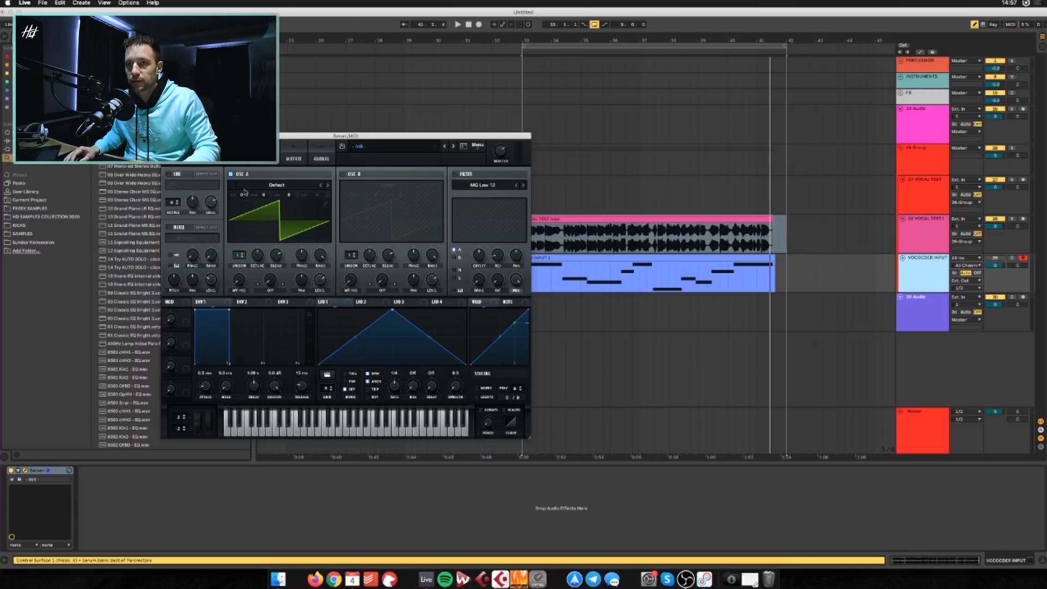
key(space)
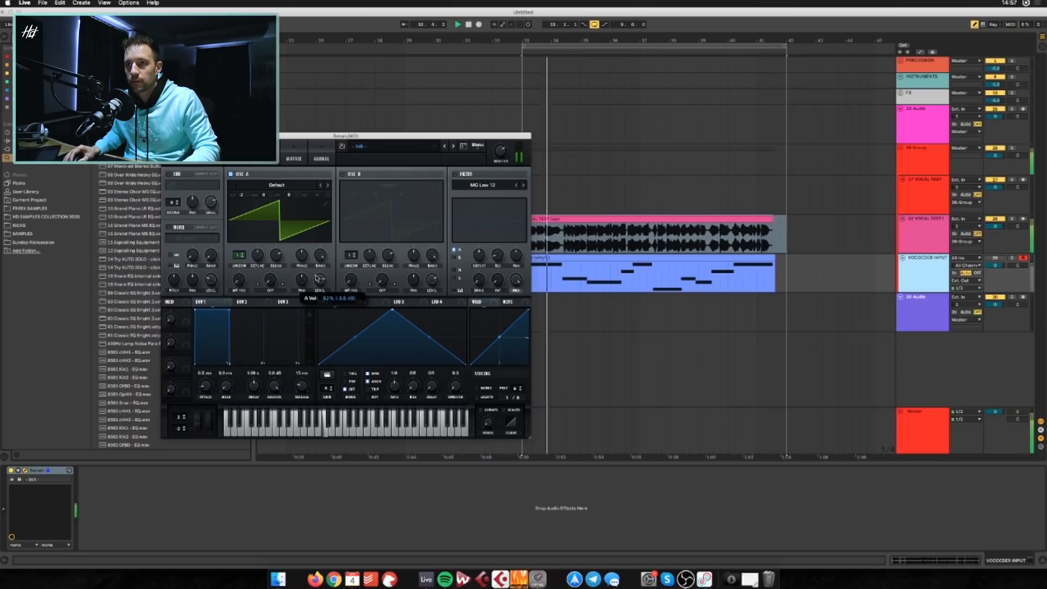
drag(331, 137, 285, 122)
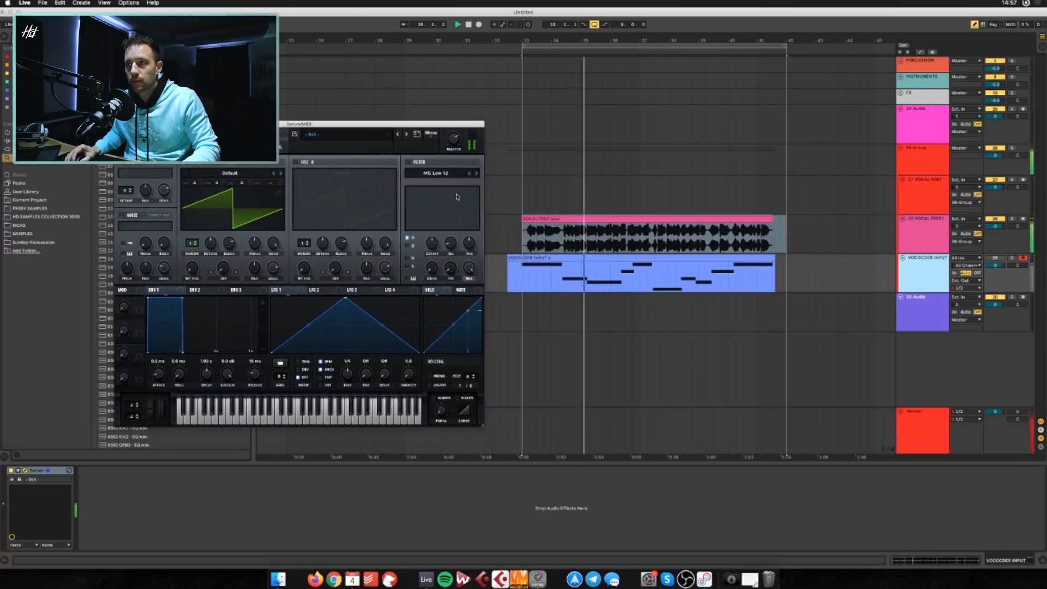
drag(417, 124, 430, 117)
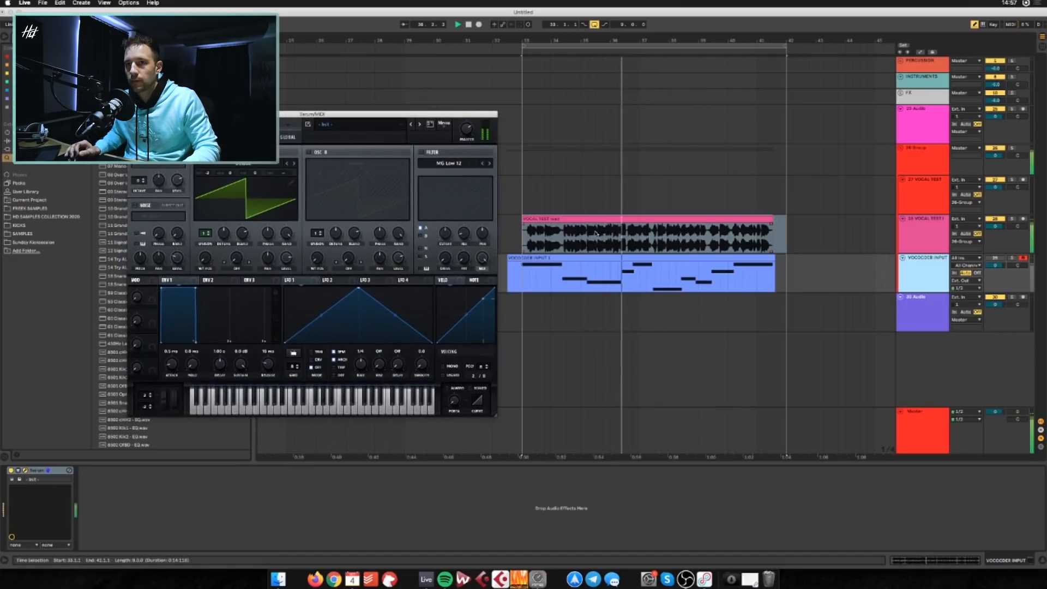
After the lead's Vocoder, add Pro-Q 3 with a low cut, a dip around 222 Hz and a slight high-shelf boost, followed by OTT VOLUME
click(916, 243)
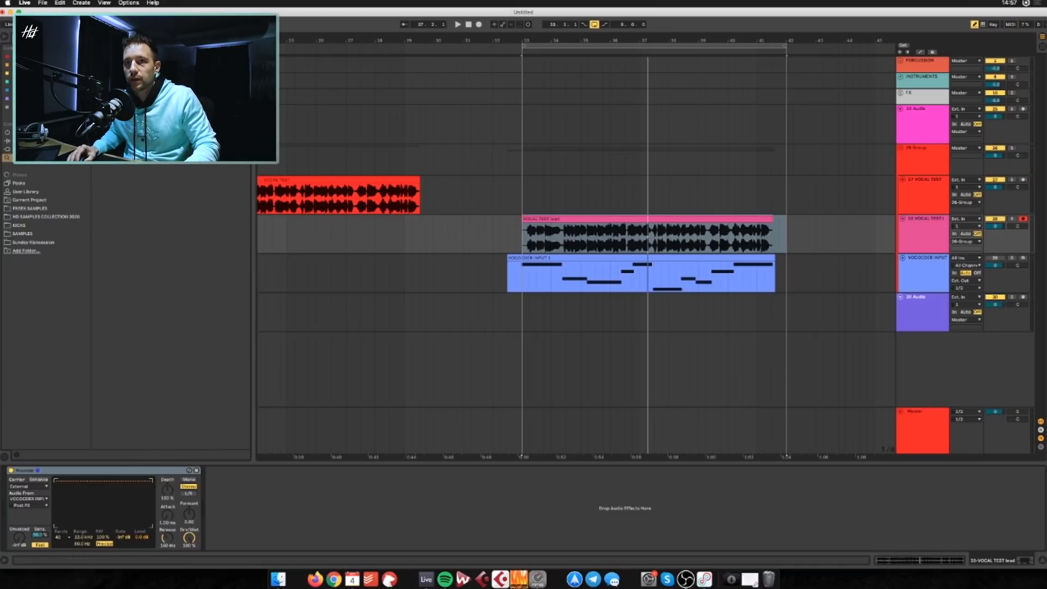
drag(283, 523, 282, 523)
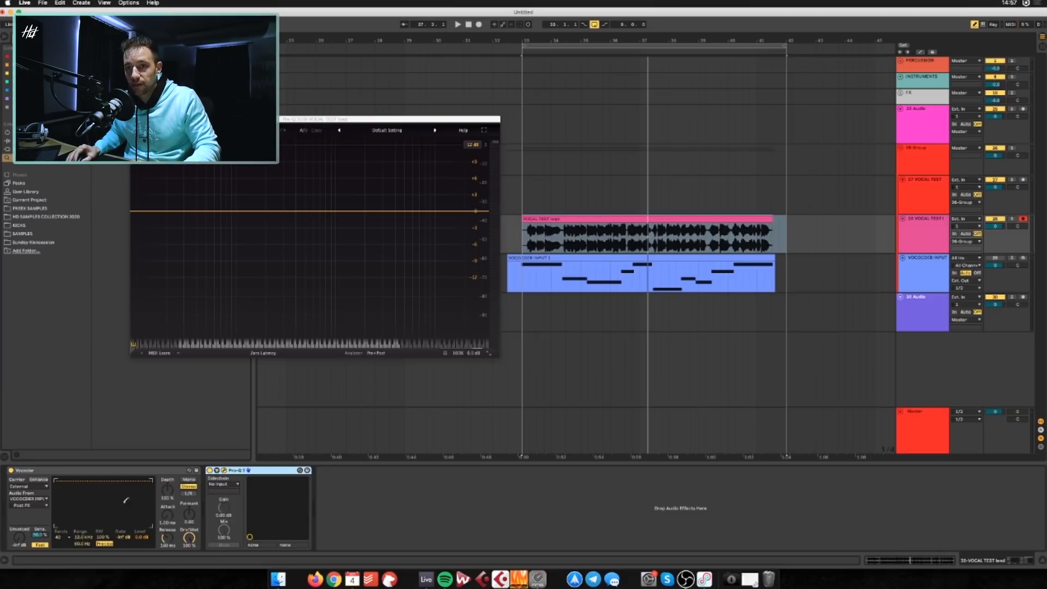
drag(141, 212, 270, 229)
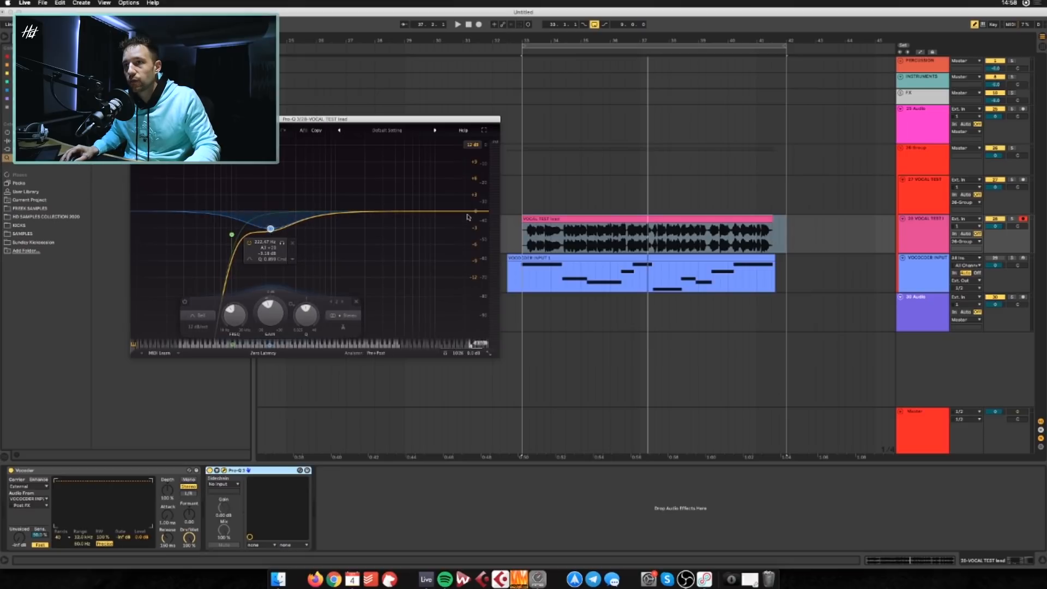
drag(409, 210, 409, 204)
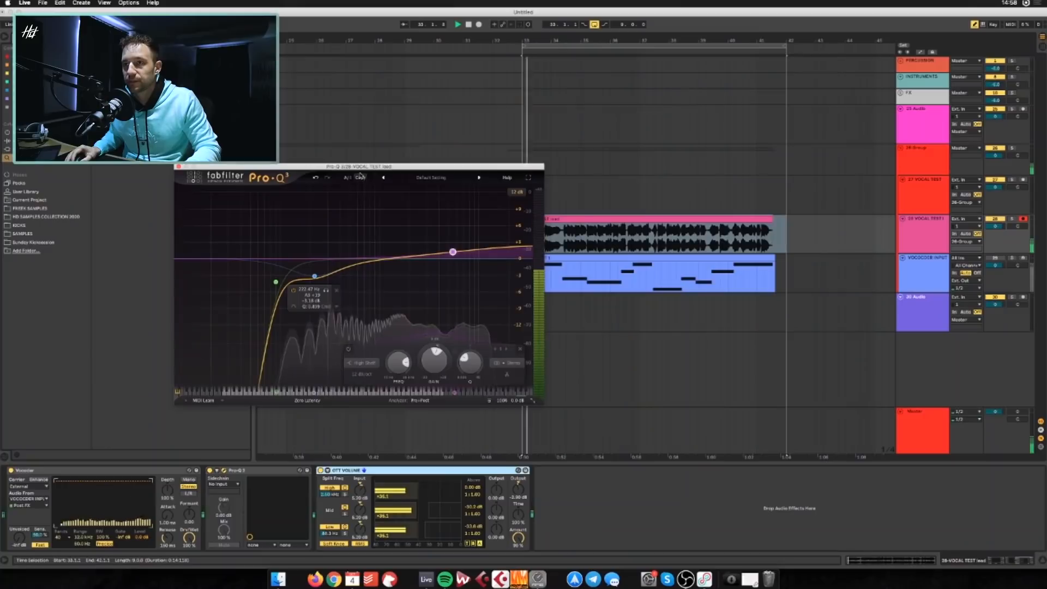
Raise the lead's Pro-Q 3 low-cut frequency, deepen the low-mid dip during playback, and close the equalizer window
drag(275, 283, 311, 287)
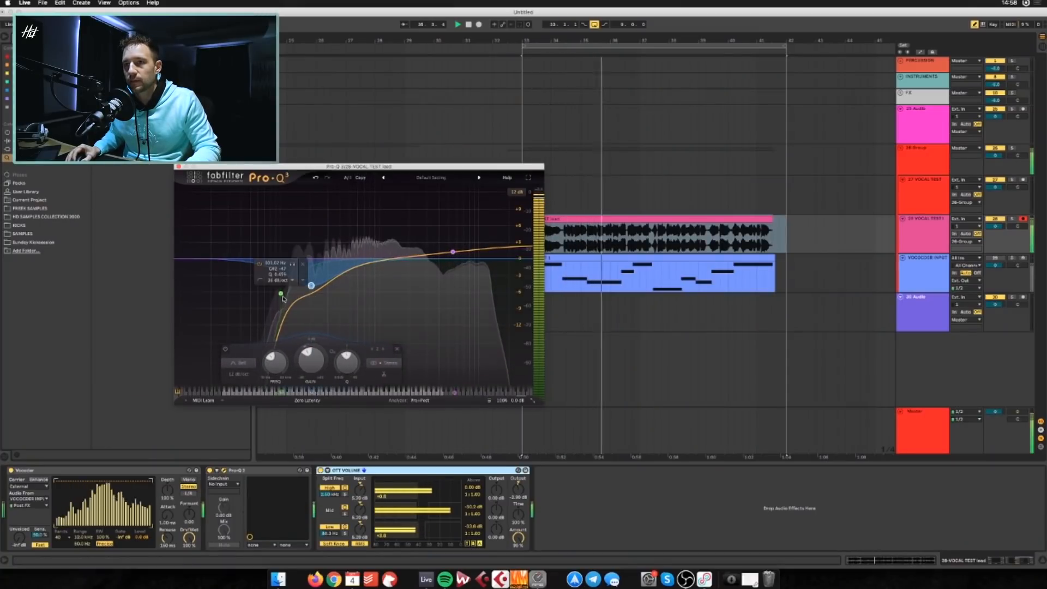
click(281, 294)
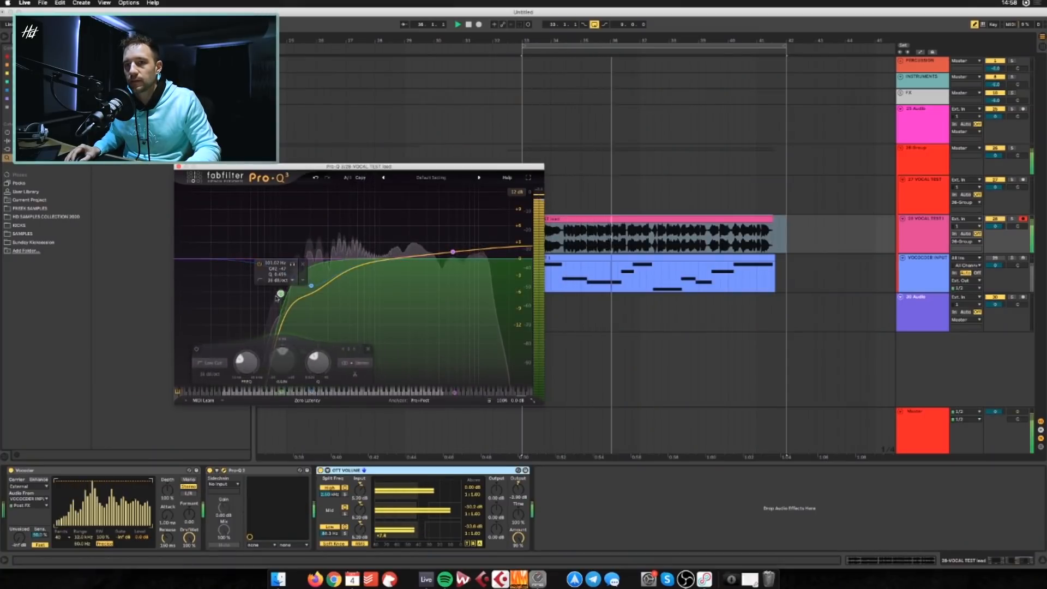
click(179, 167)
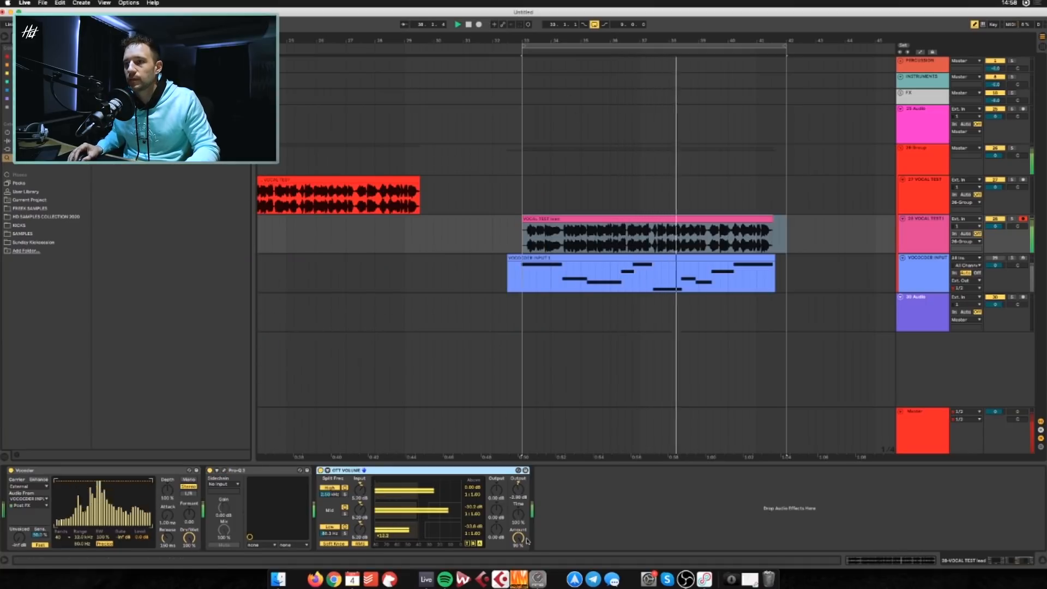
Adjust OTT VOLUME's output level while the loop plays, then stop playback and select the VOCAL TEST lead track
click(518, 491)
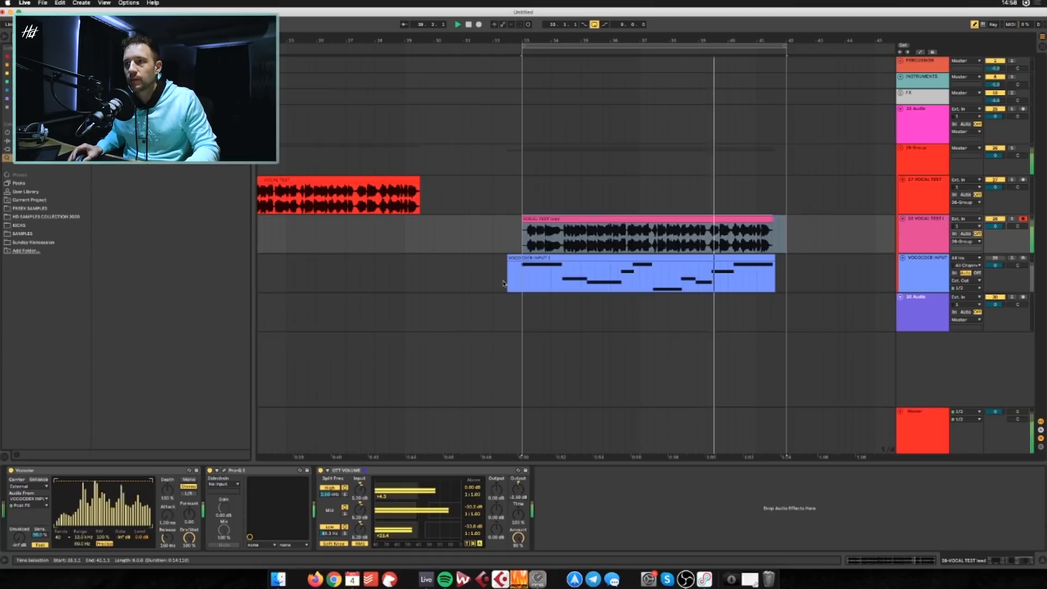
scroll(510, 185, right, 2)
drag(509, 41, 510, 37)
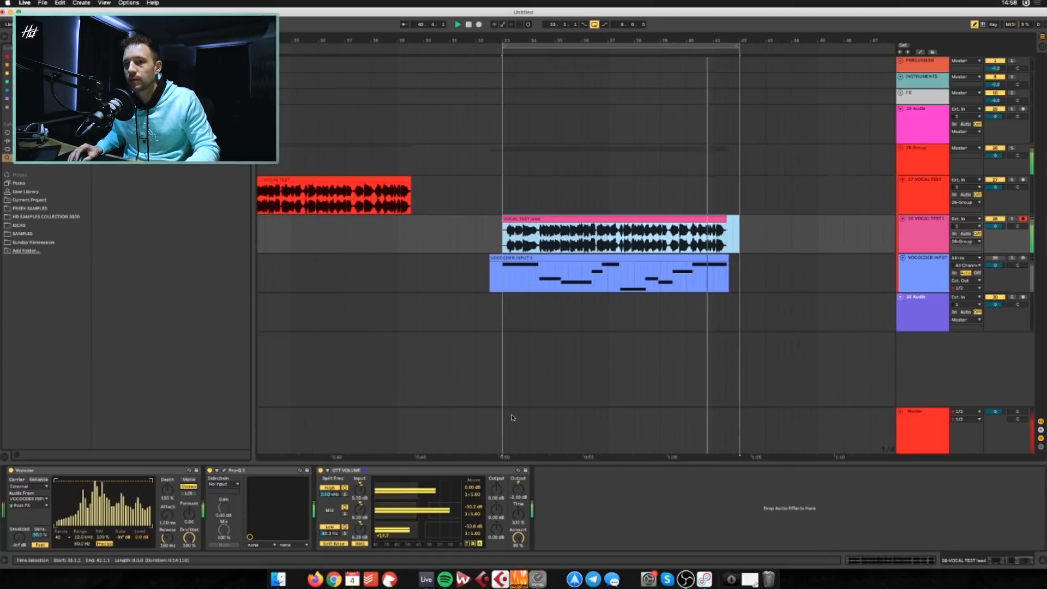
click(903, 244)
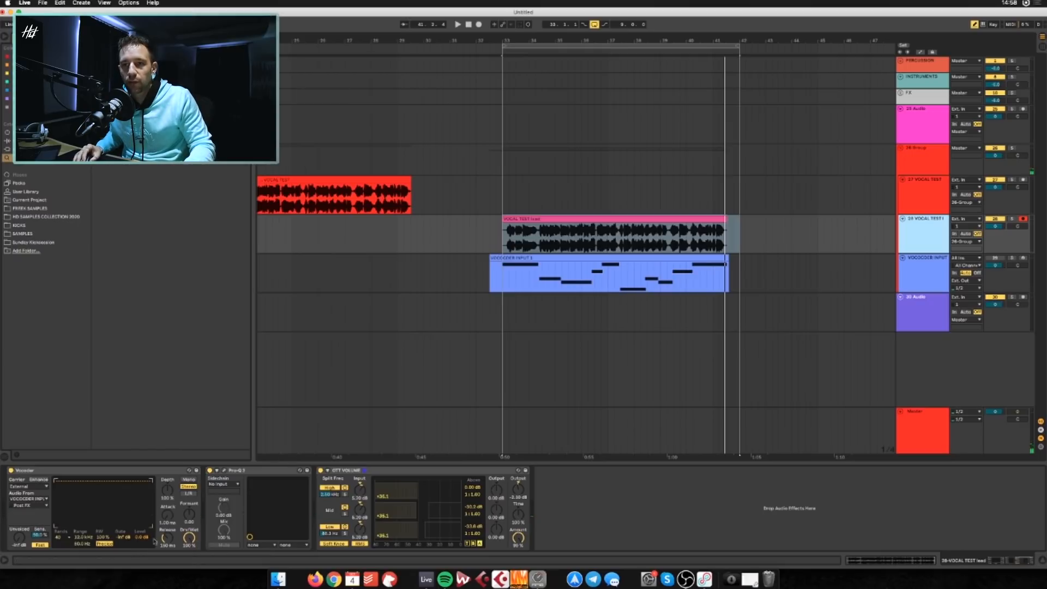
Shorten the lead's Vocoder release to about 23 ms and adjust its depth and formant while auditioning the loop
drag(169, 551, 170, 572)
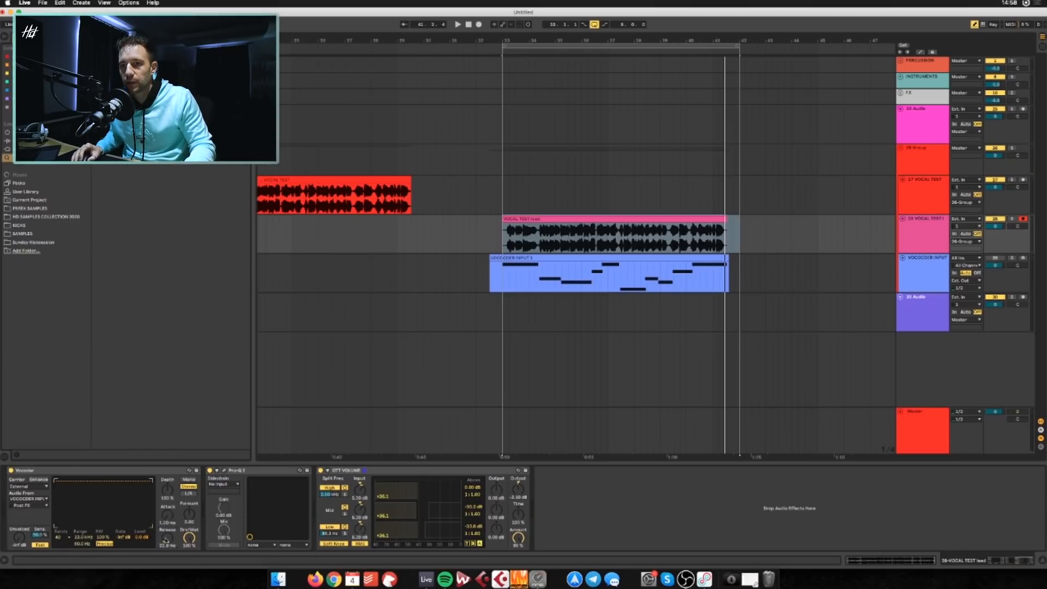
key(space)
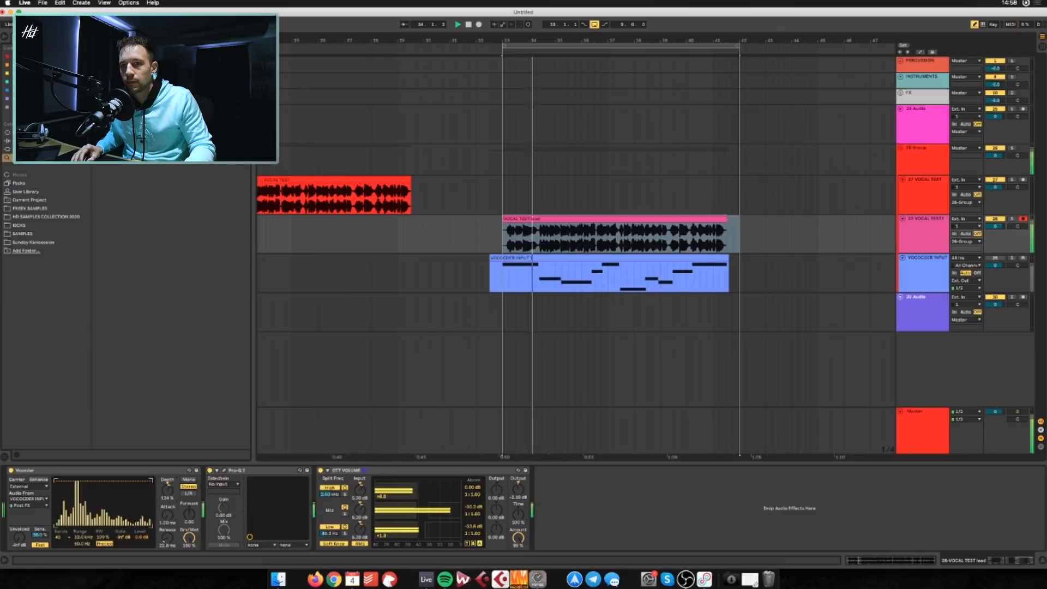
drag(189, 514, 167, 503)
key(space)
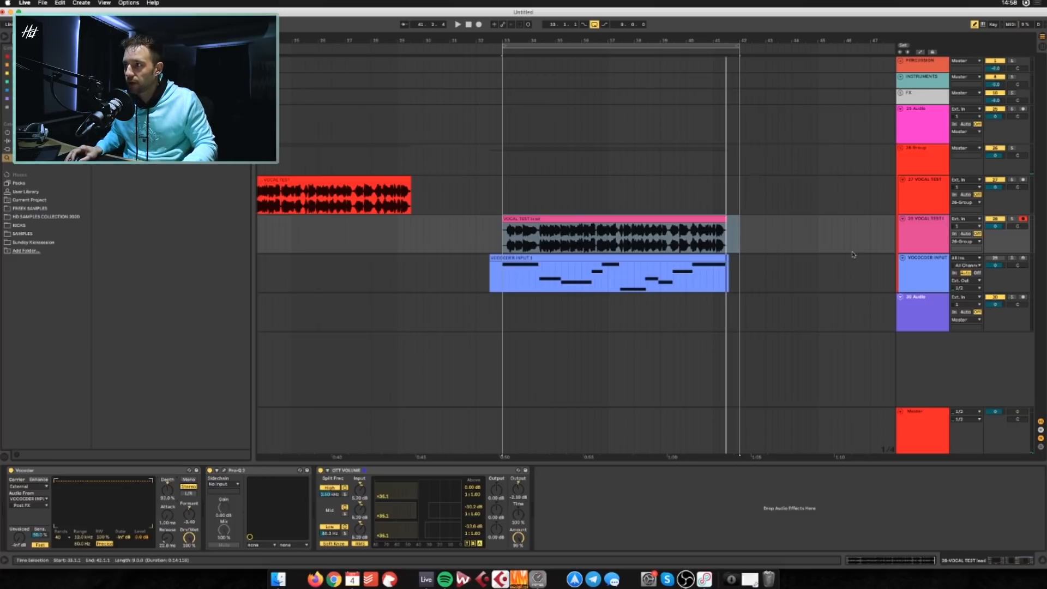
In Serum on the VOCODER INPUT track, enable oscillator B, set oscillator A's warp mode to FM (from B), and audition it
click(920, 242)
click(897, 274)
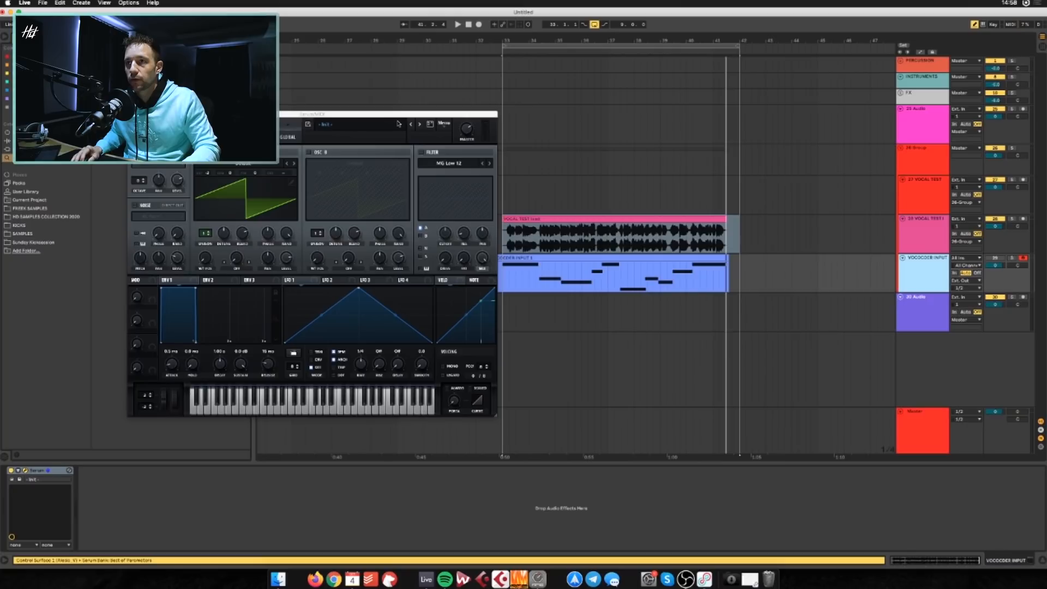
drag(399, 115, 488, 159)
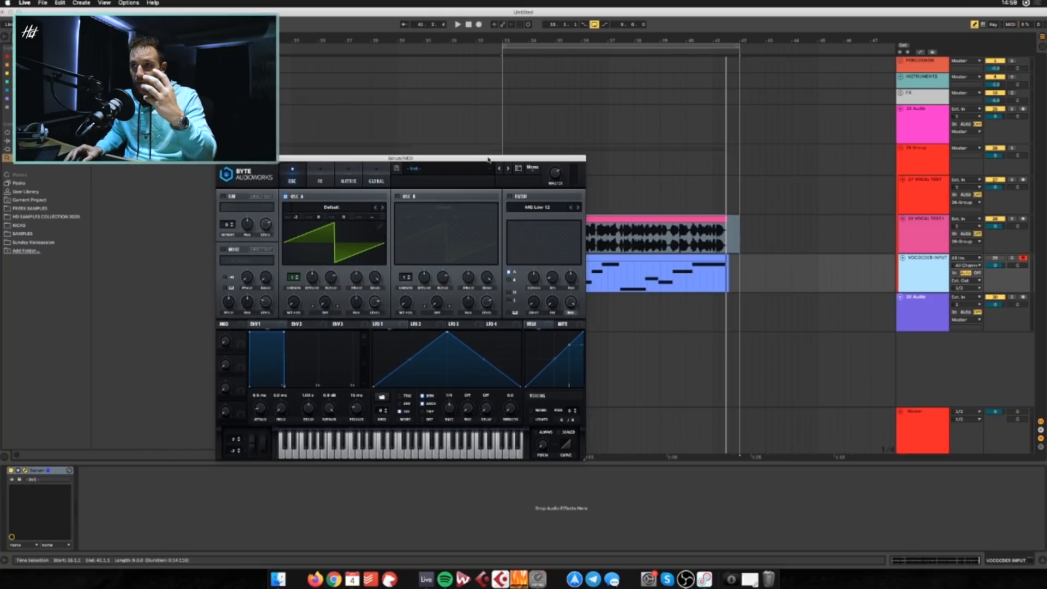
click(397, 197)
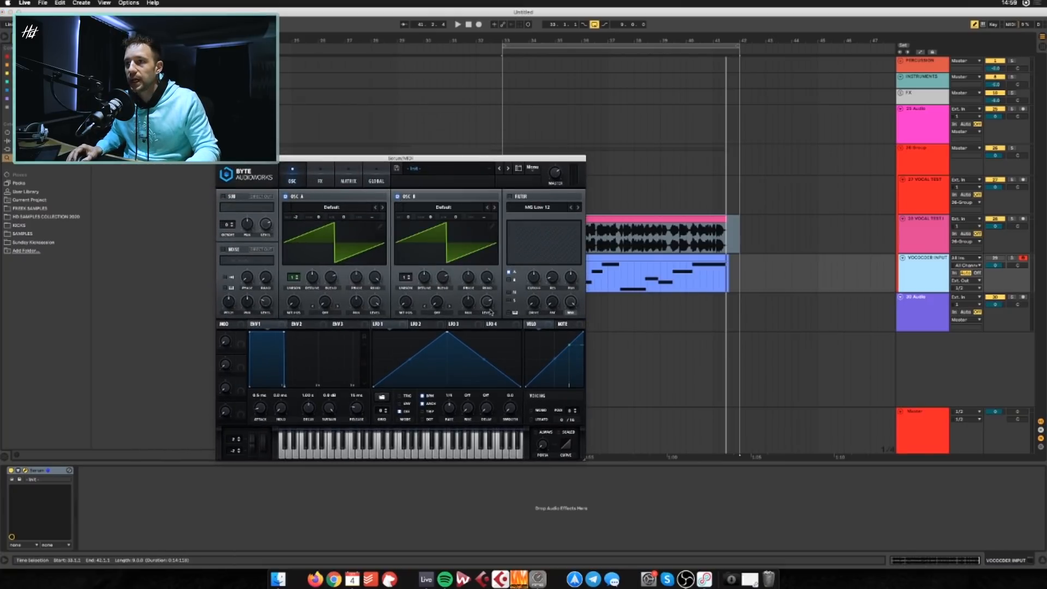
click(329, 315)
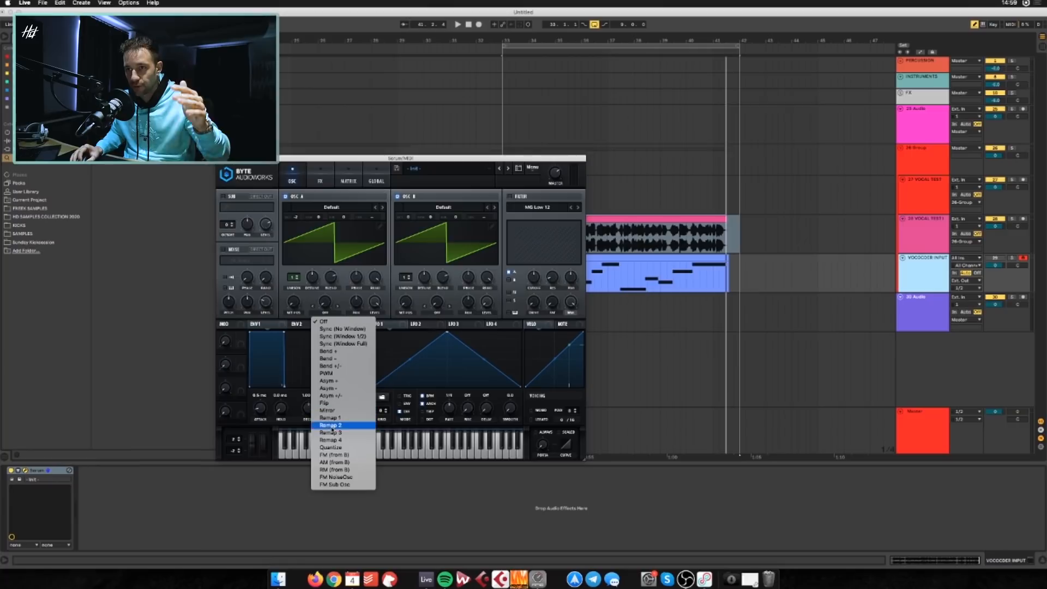
click(336, 455)
drag(435, 158, 484, 177)
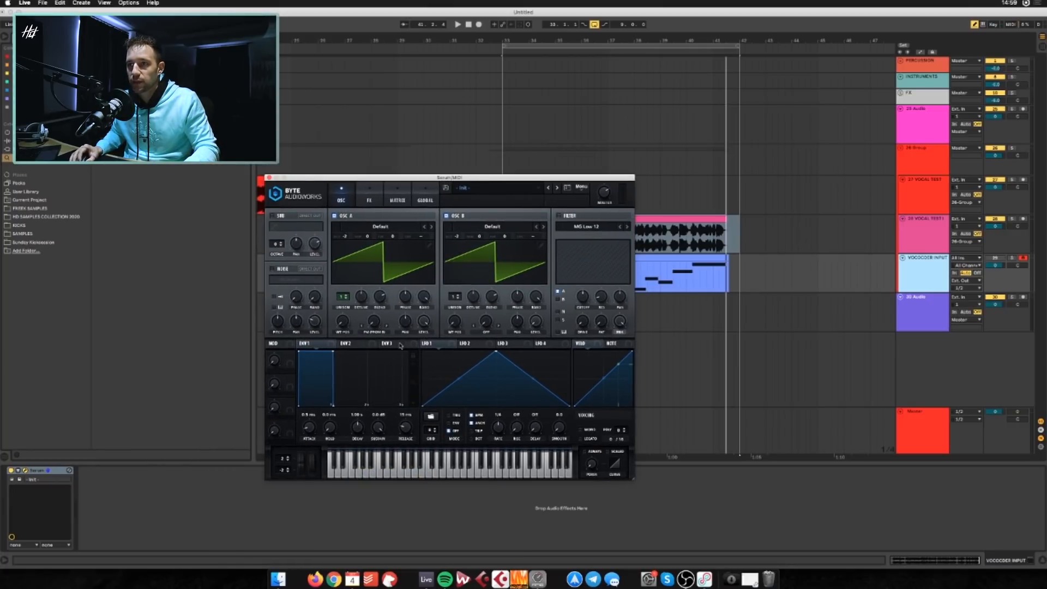
key(space)
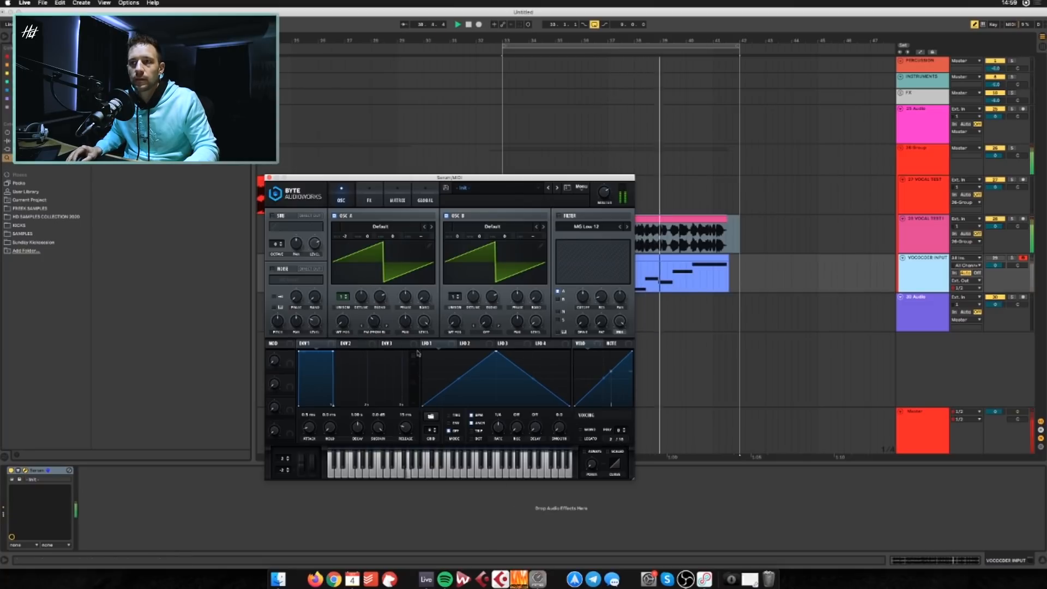
Enable Serum's Hyper/Dimension effect and raise the Dimension mix to 42% while the loop plays
drag(424, 179, 342, 147)
click(287, 168)
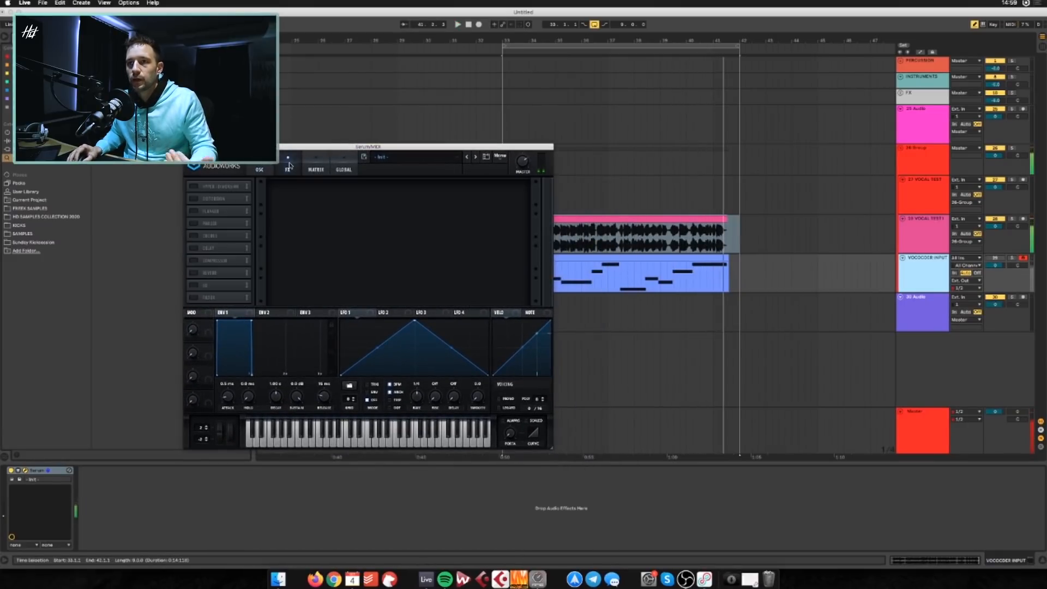
click(194, 187)
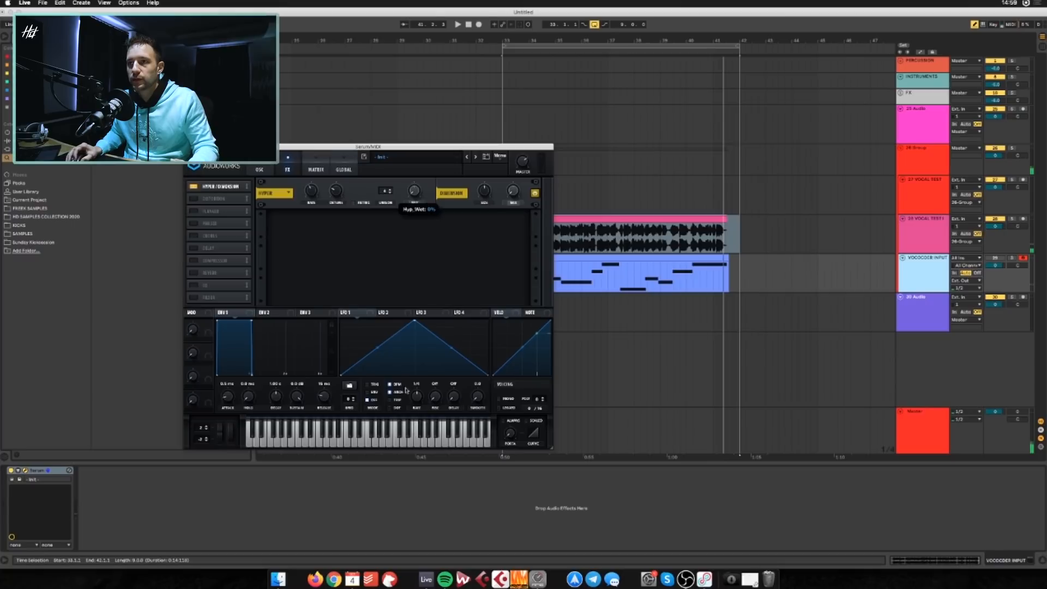
key(space)
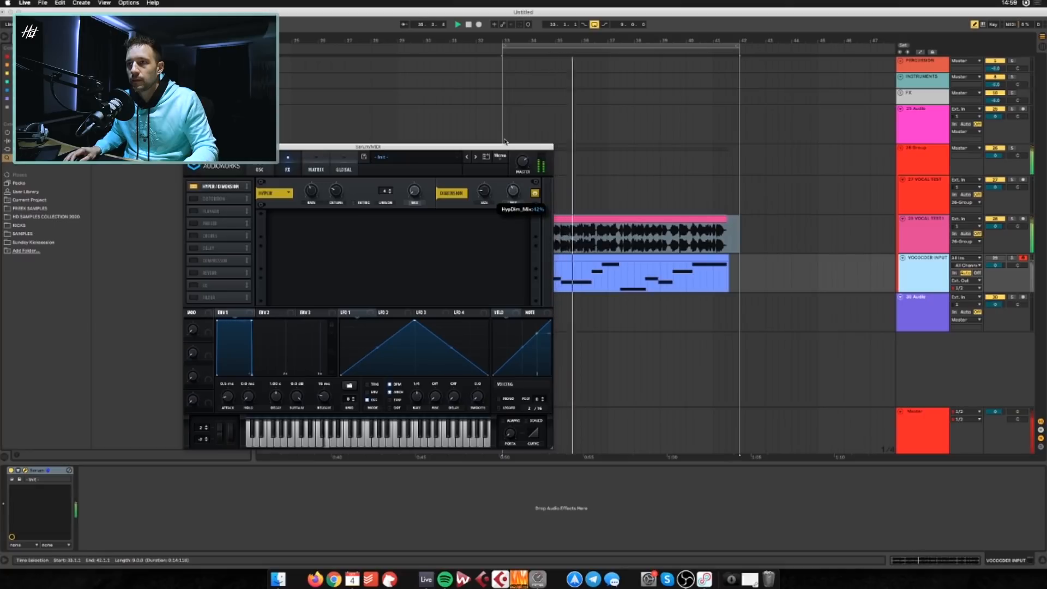
On the VOCAL TEST lead track, move Pro-Q 3 behind OTT VOLUME in the device chain
click(922, 231)
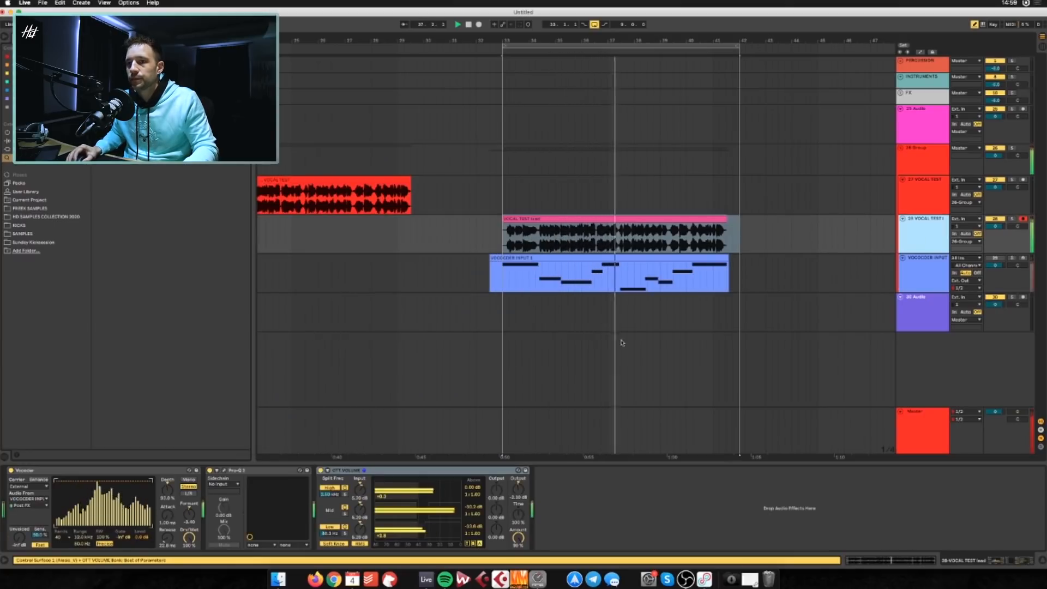
click(265, 473)
drag(530, 497, 529, 498)
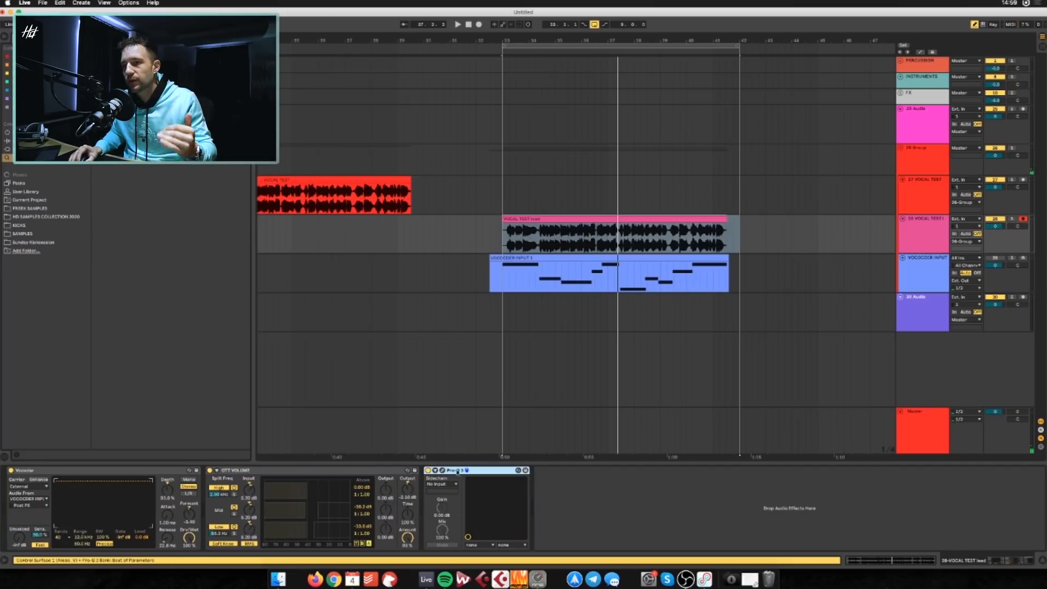
In the lead's Pro-Q 3, add a mid-range dip and lower the low-cut frequency during playback, and close the equalizer
click(442, 470)
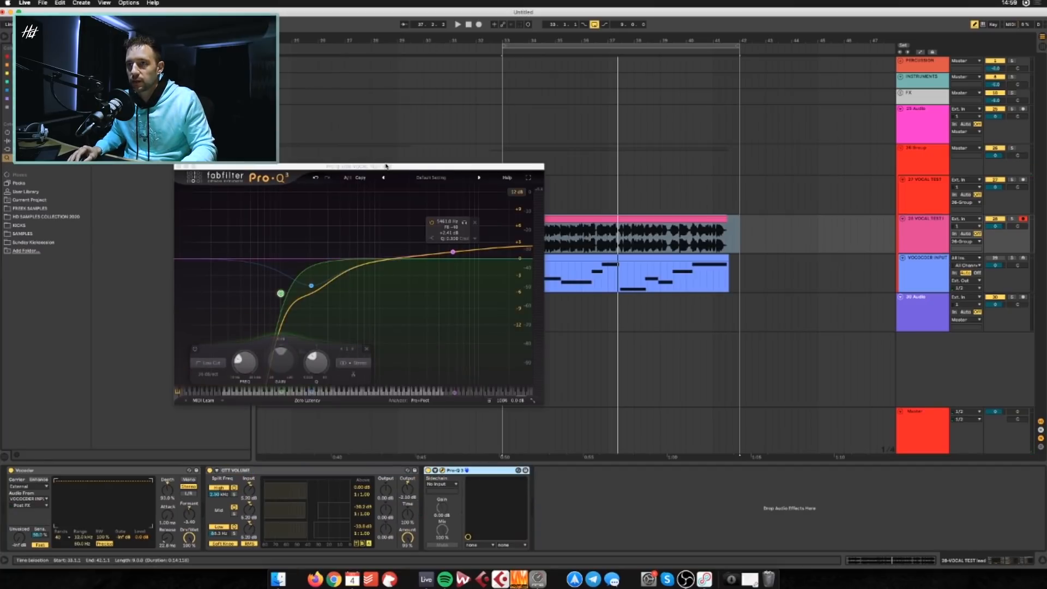
drag(386, 166, 397, 160)
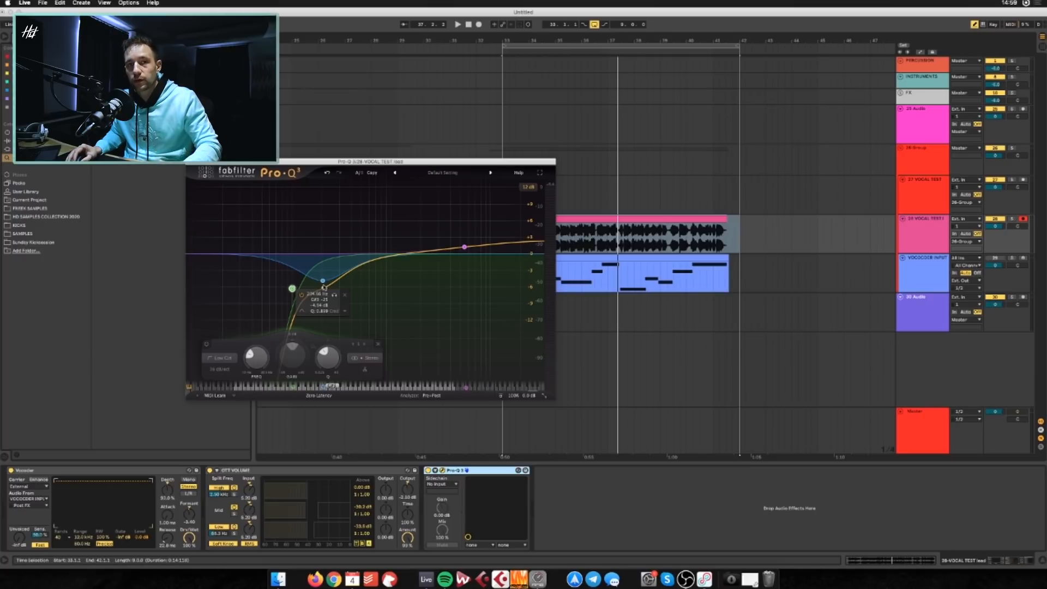
key(space)
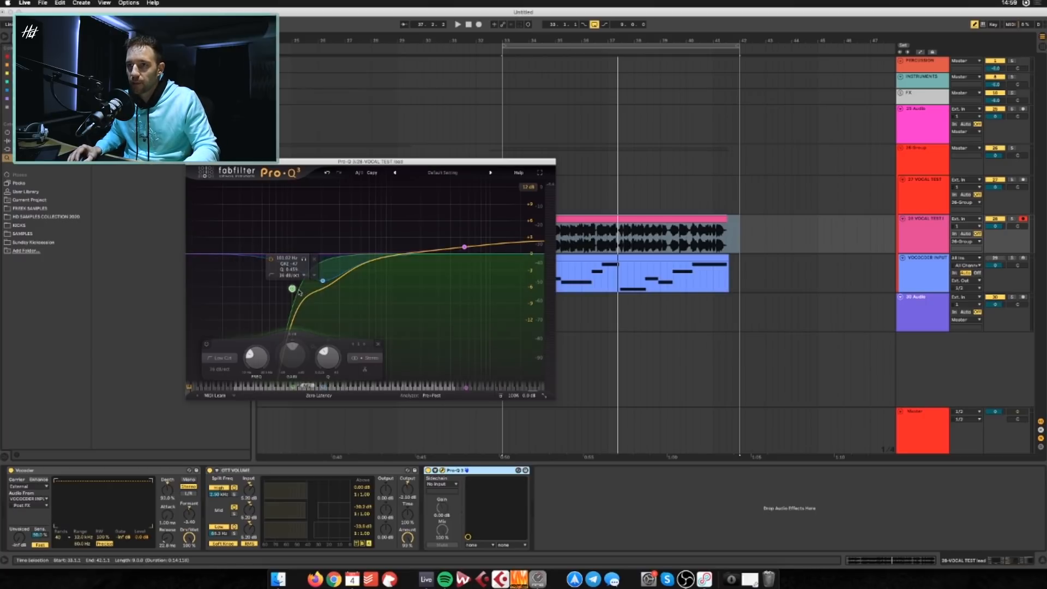
mouse_move(292, 288)
mouse_down()
mouse_move(325, 288)
mouse_move(291, 283)
mouse_up()
drag(367, 262, 286, 287)
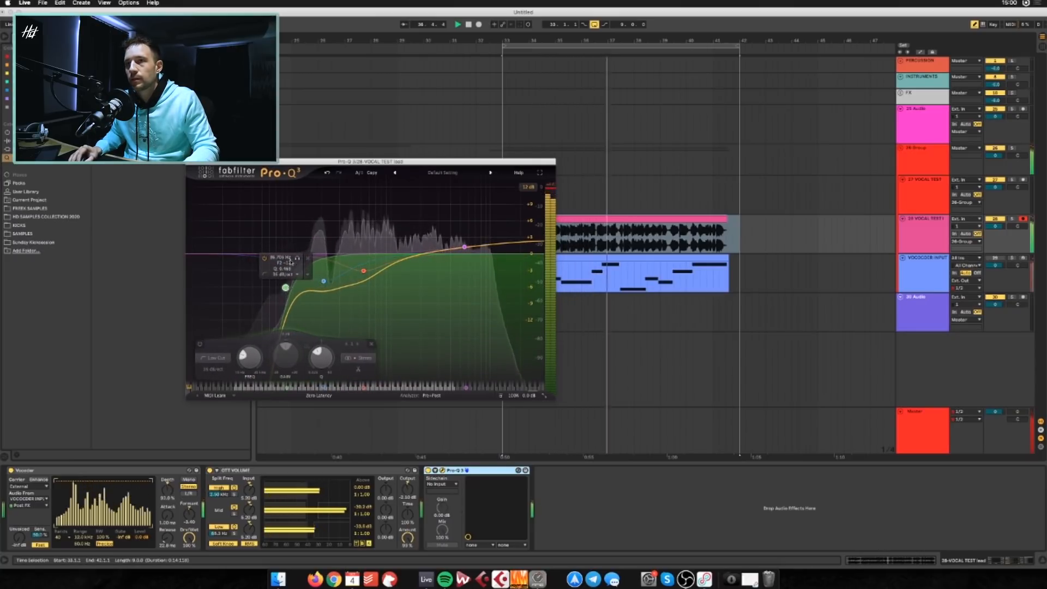
click(190, 161)
Lower the Master track's volume slightly and audition the loop
mouse_move(703, 41)
mouse_down()
mouse_move(671, 24)
mouse_move(685, 23)
mouse_move(686, 41)
mouse_up()
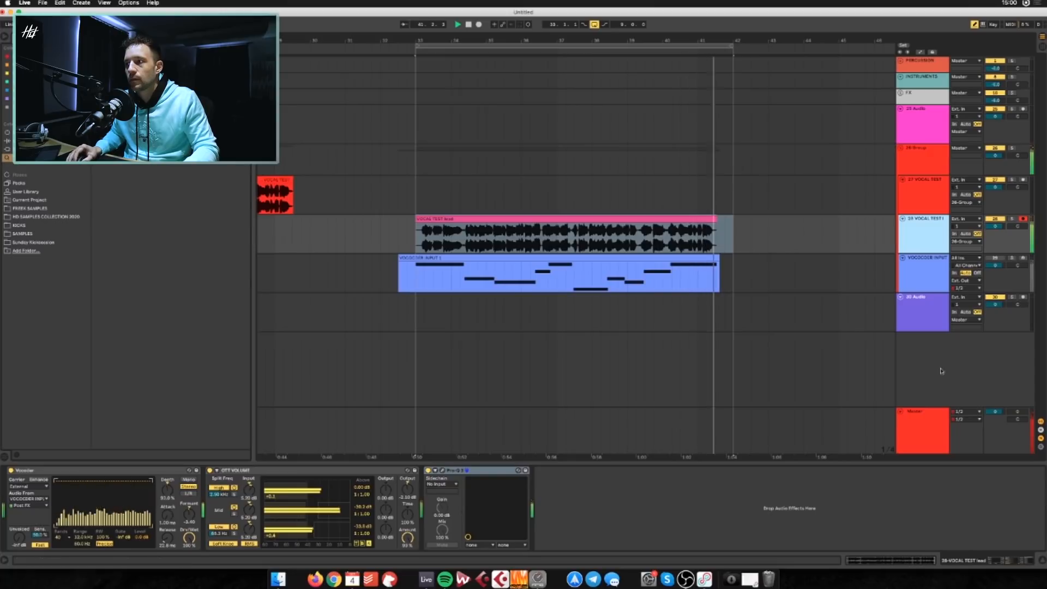
key(space)
drag(991, 413, 991, 423)
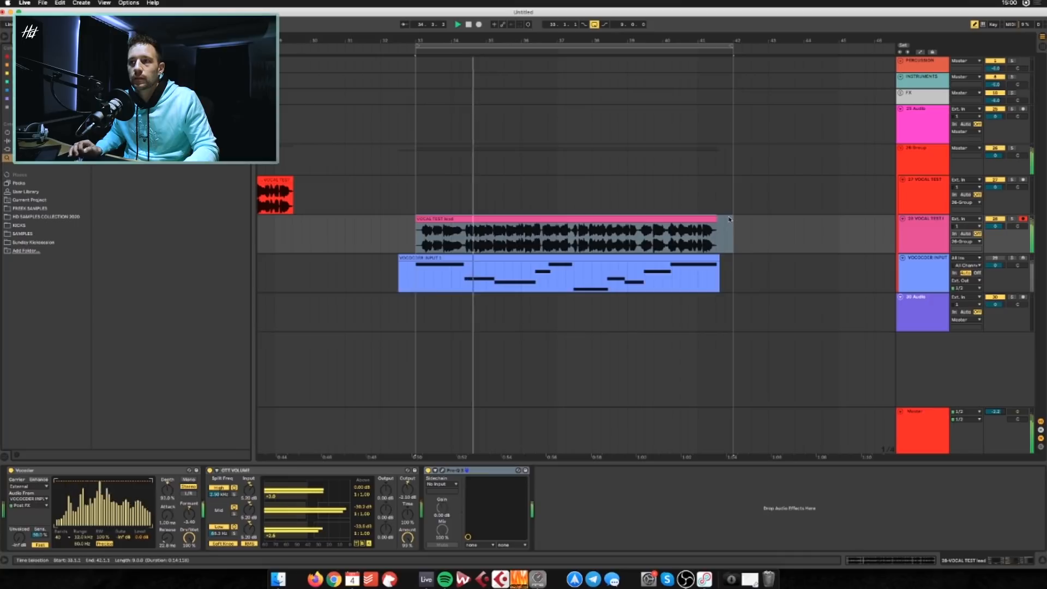
key(space)
Load the Basic Shapes wavetable into Serum's oscillator A and move its wavetable position to the square wave during playback
click(919, 236)
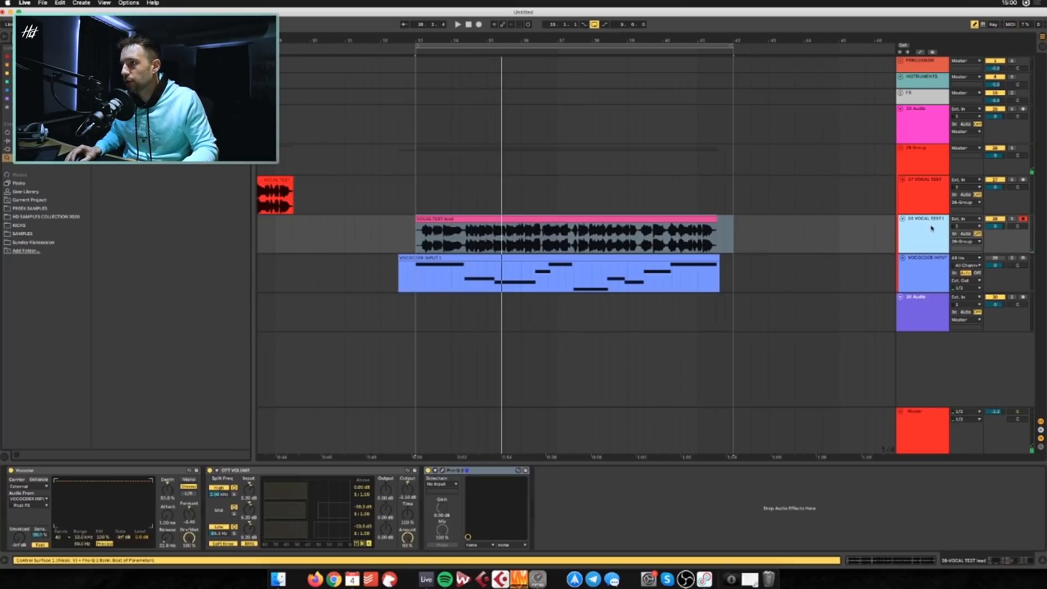
click(928, 279)
click(259, 167)
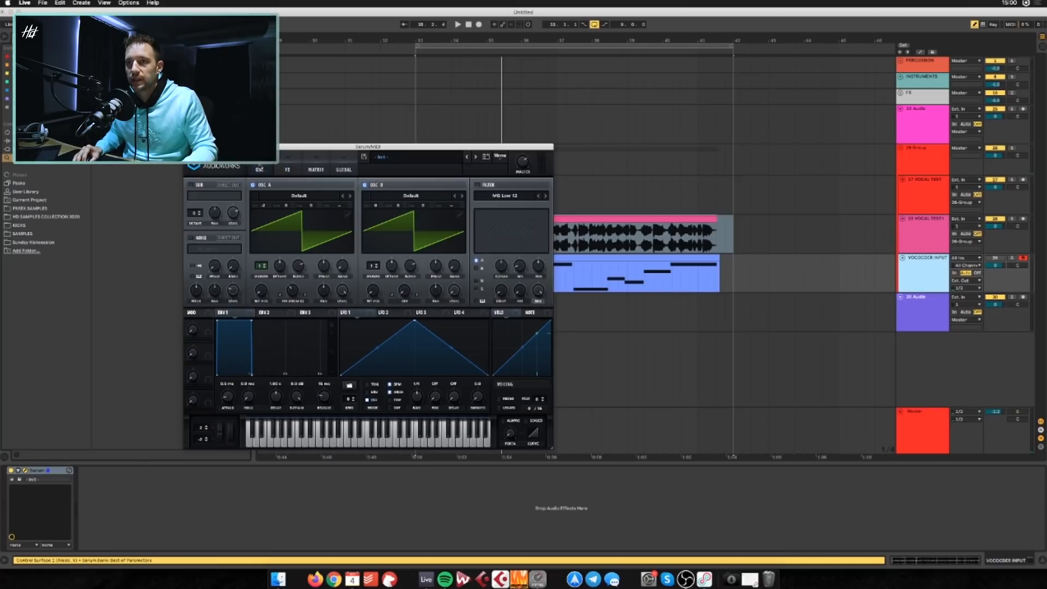
click(343, 168)
click(259, 169)
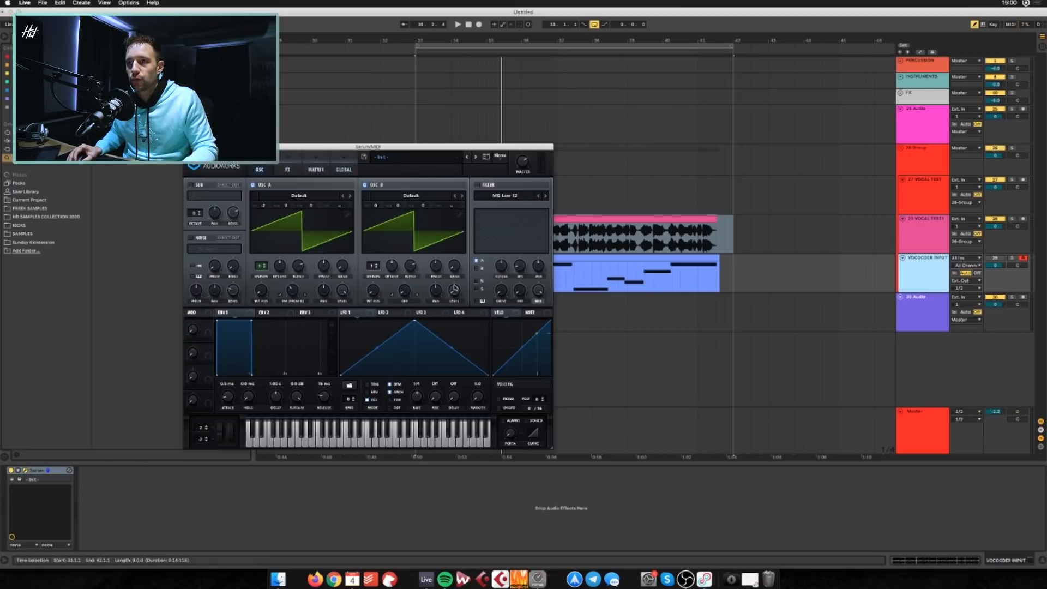
click(316, 195)
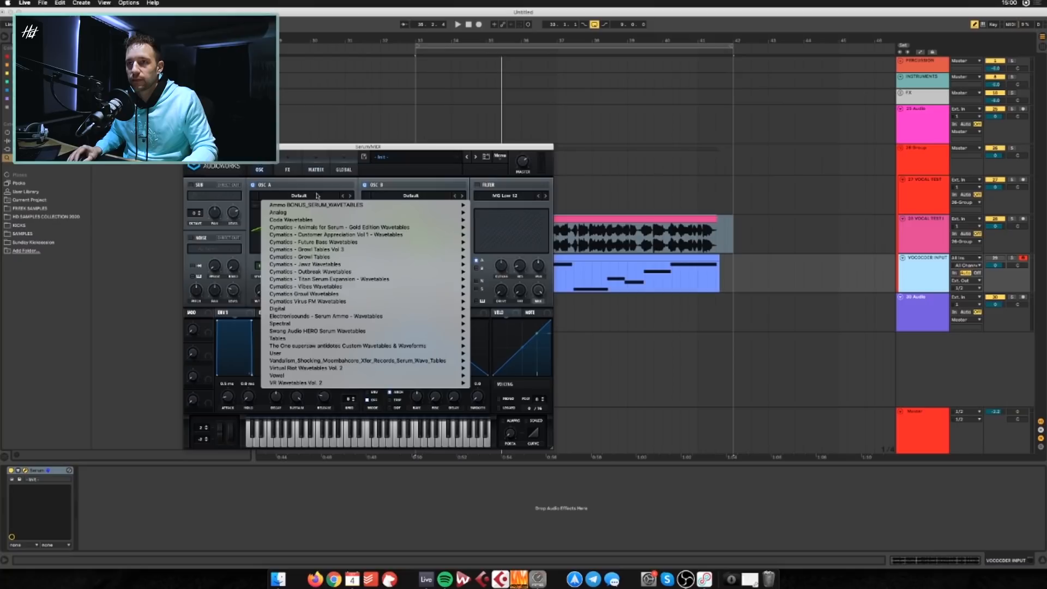
mouse_move(323, 215)
click(503, 249)
key(space)
drag(259, 291, 261, 250)
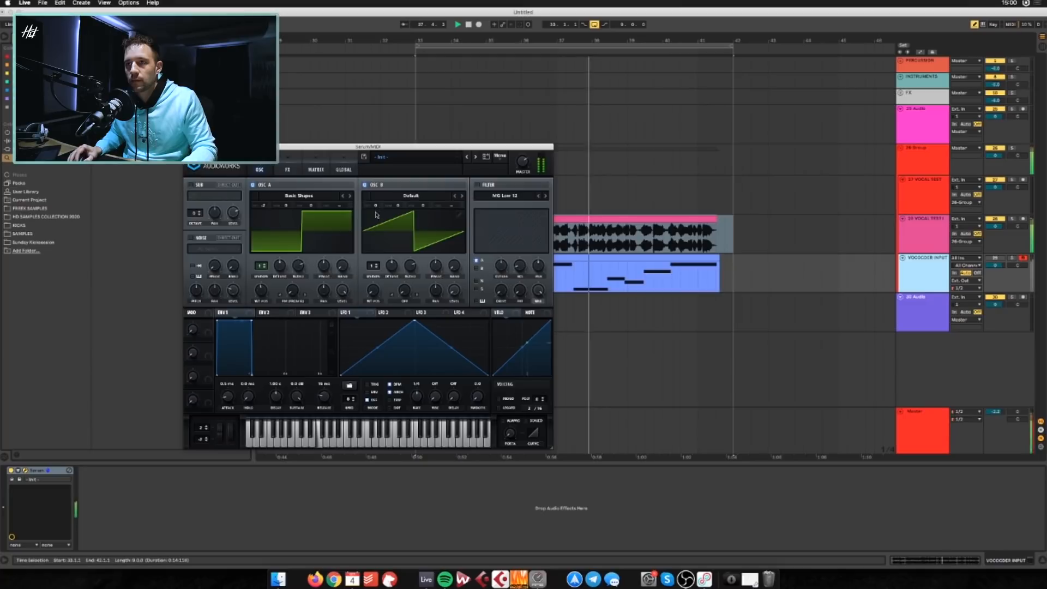
Lower oscillator B's octave and reduce its level to about 14%, and raise oscillator A's unison voices
drag(375, 206, 378, 235)
drag(454, 291, 454, 306)
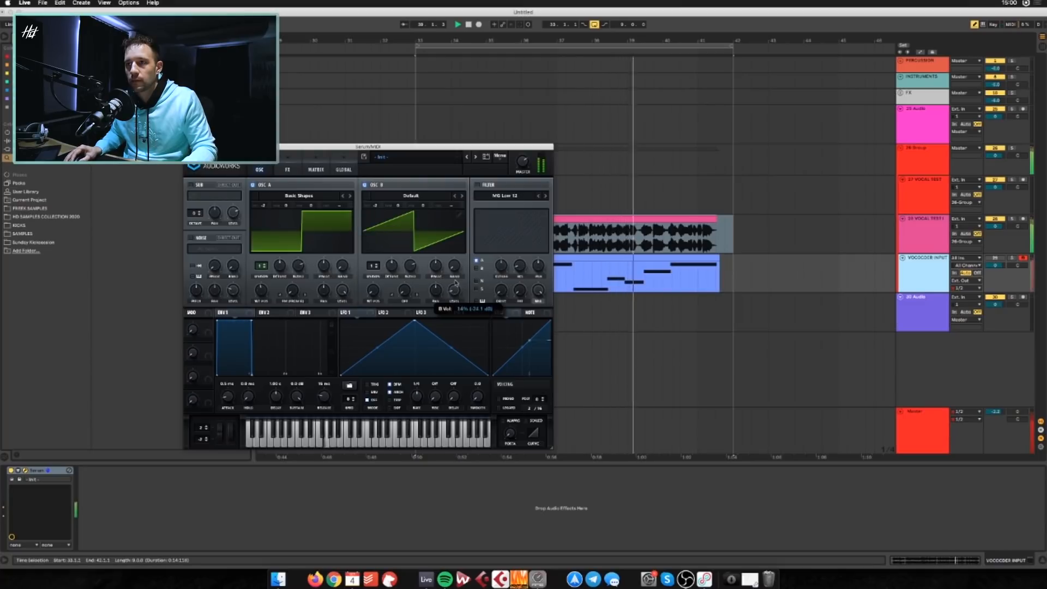
drag(375, 205, 375, 212)
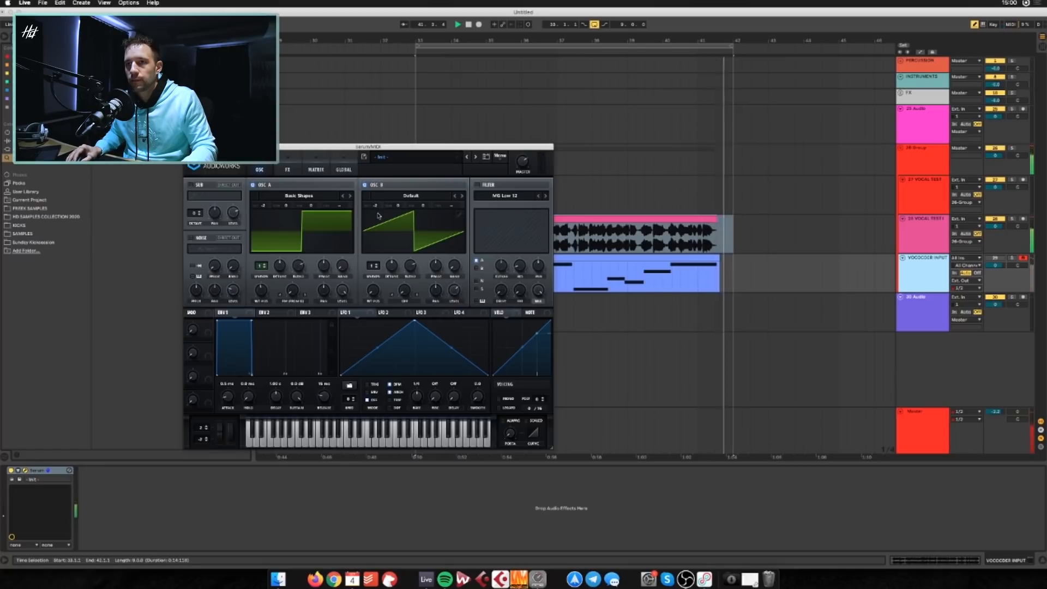
drag(261, 266, 282, 258)
drag(364, 154, 416, 176)
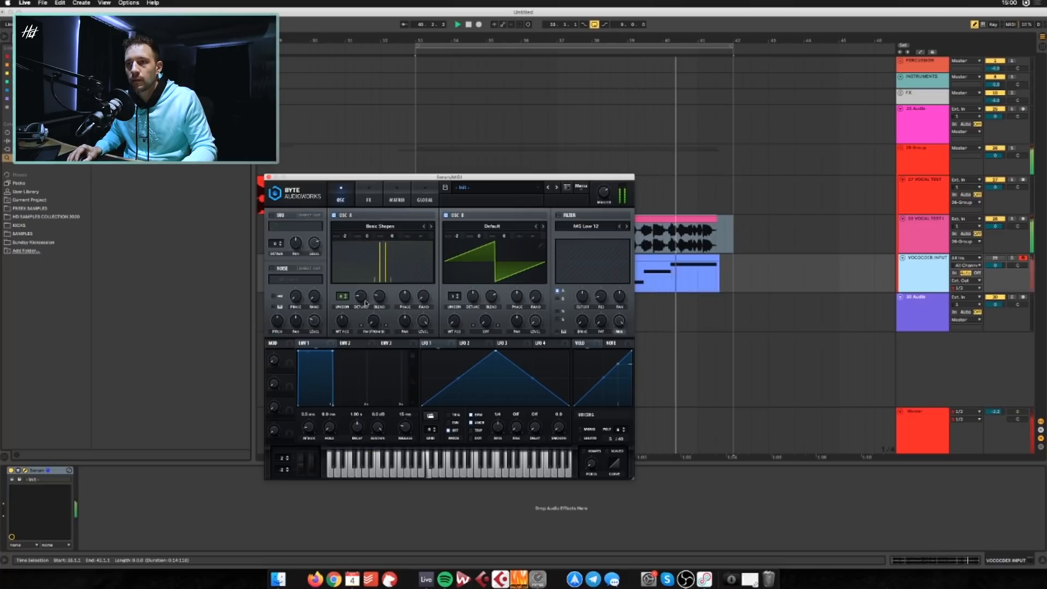
Reselect oscillator A's wavetable, shift its position to the sawtooth shape, and close Serum's window
click(384, 226)
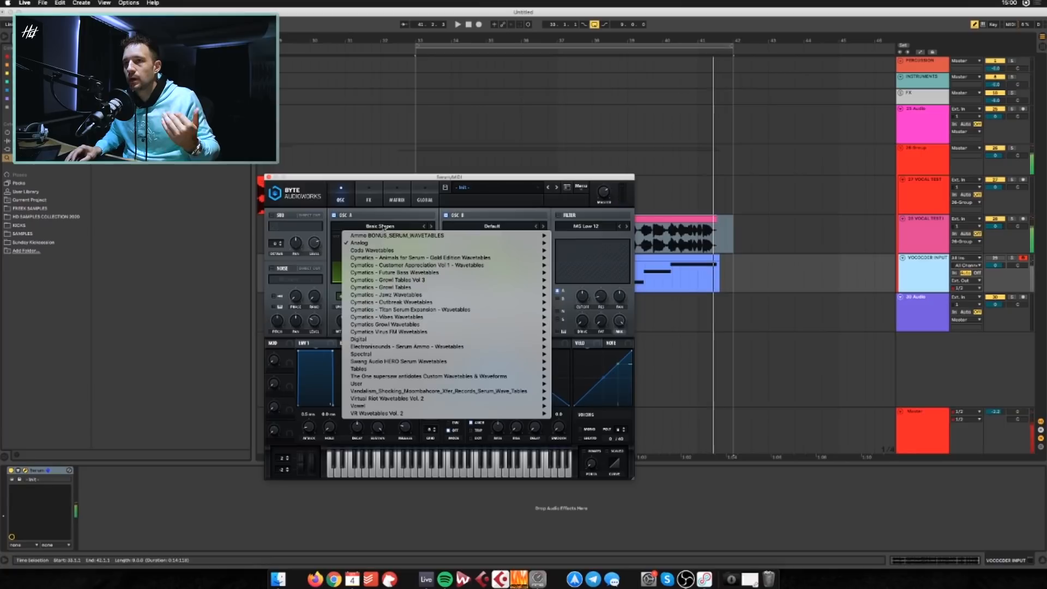
mouse_move(542, 243)
click(584, 279)
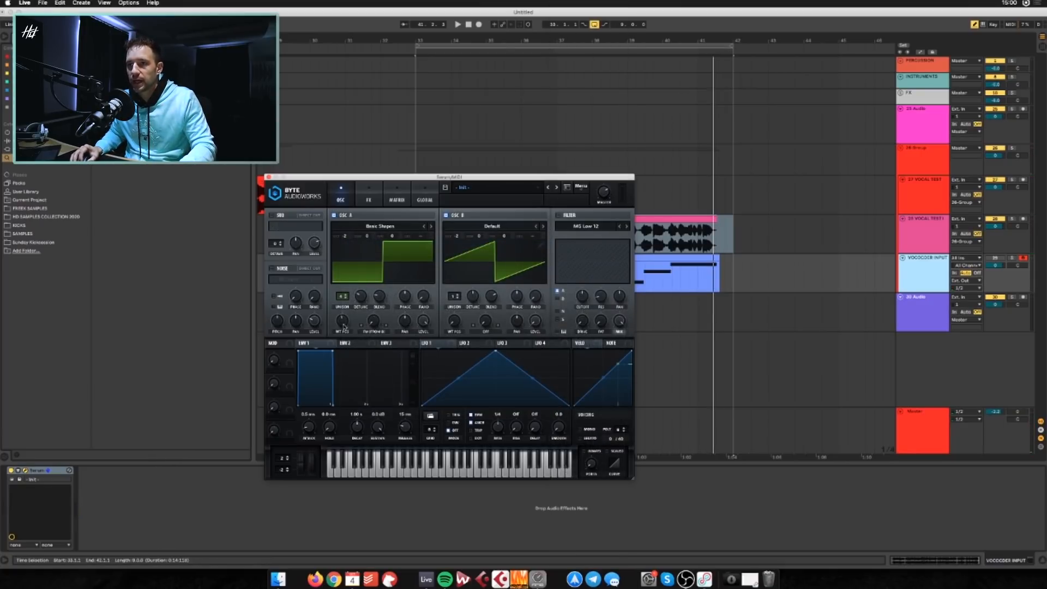
drag(343, 325, 339, 343)
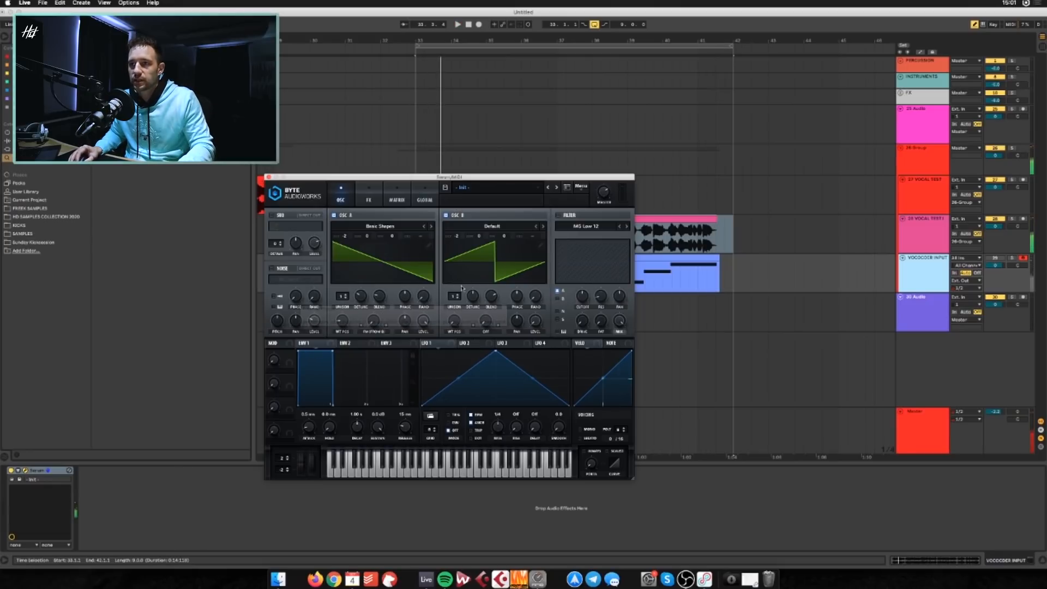
click(267, 177)
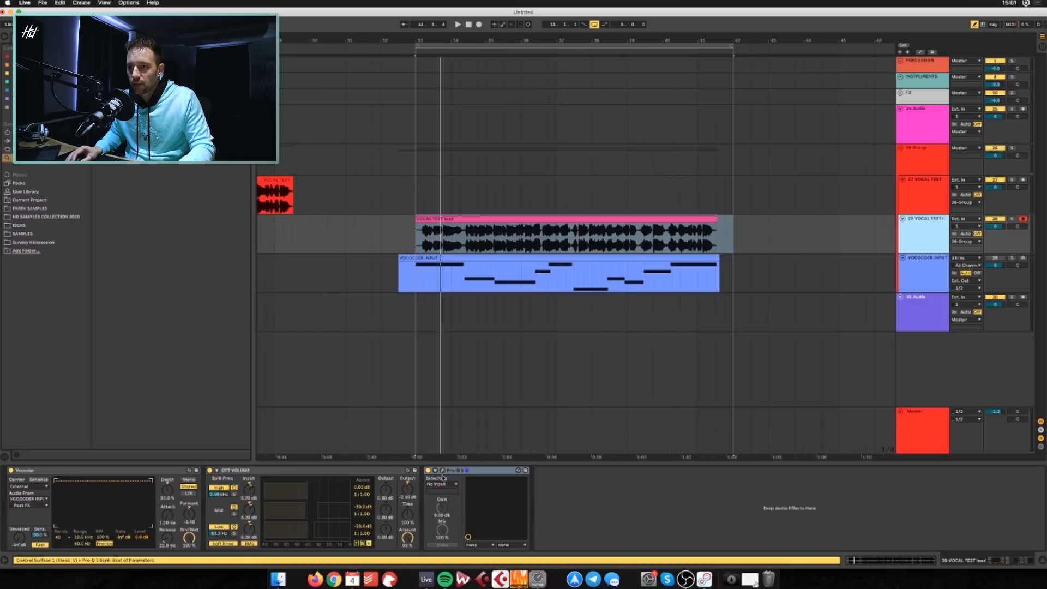
Deepen the low-mid dip in the lead's Pro-Q 3 during playback, stop the loop, and close the equalizer
click(442, 470)
key(space)
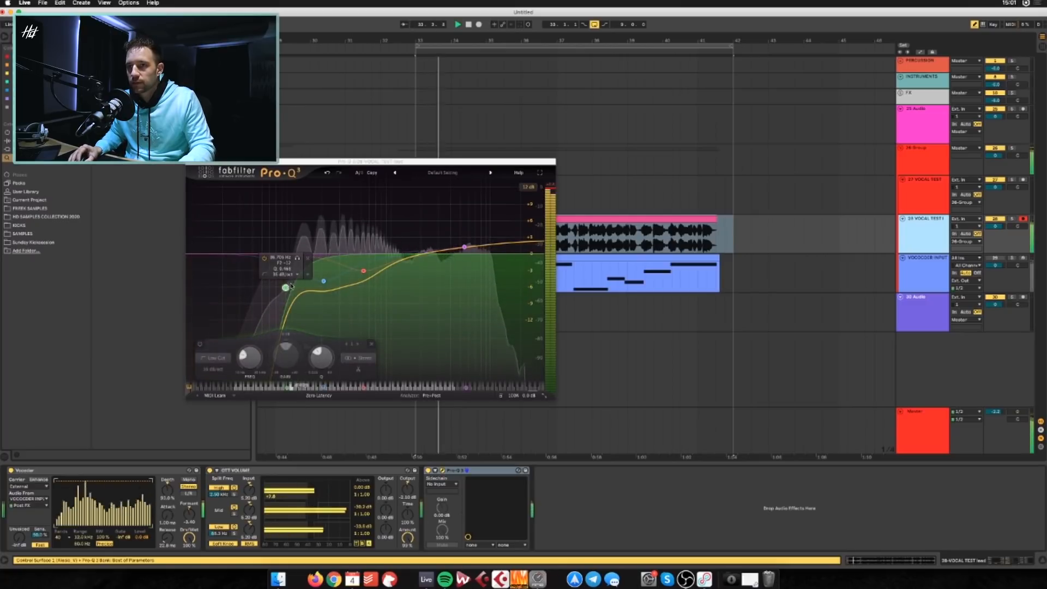
drag(323, 281, 286, 290)
click(323, 288)
key(space)
click(190, 162)
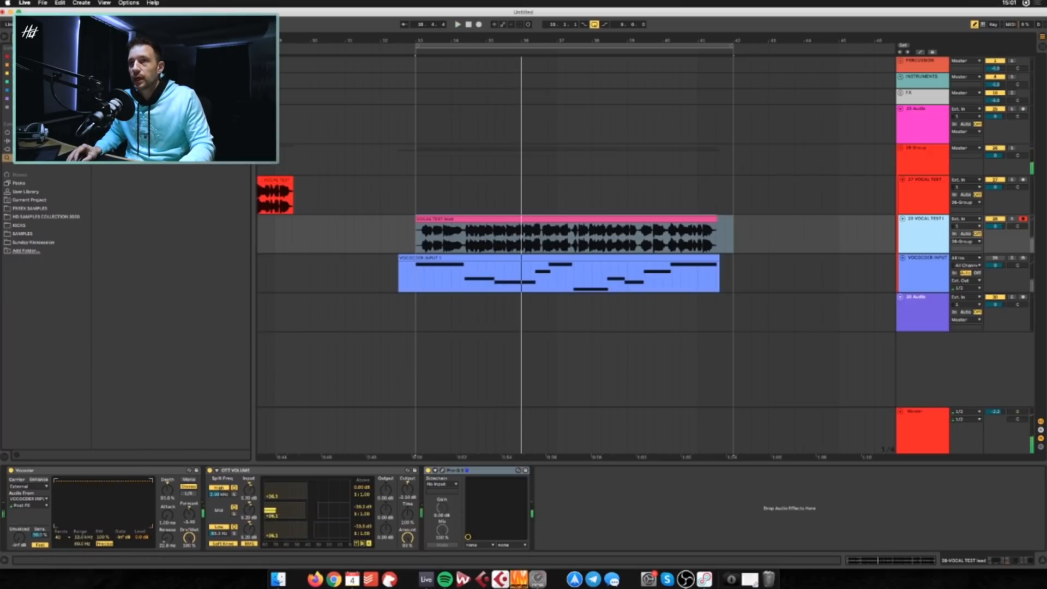
drag(293, 39, 586, 39)
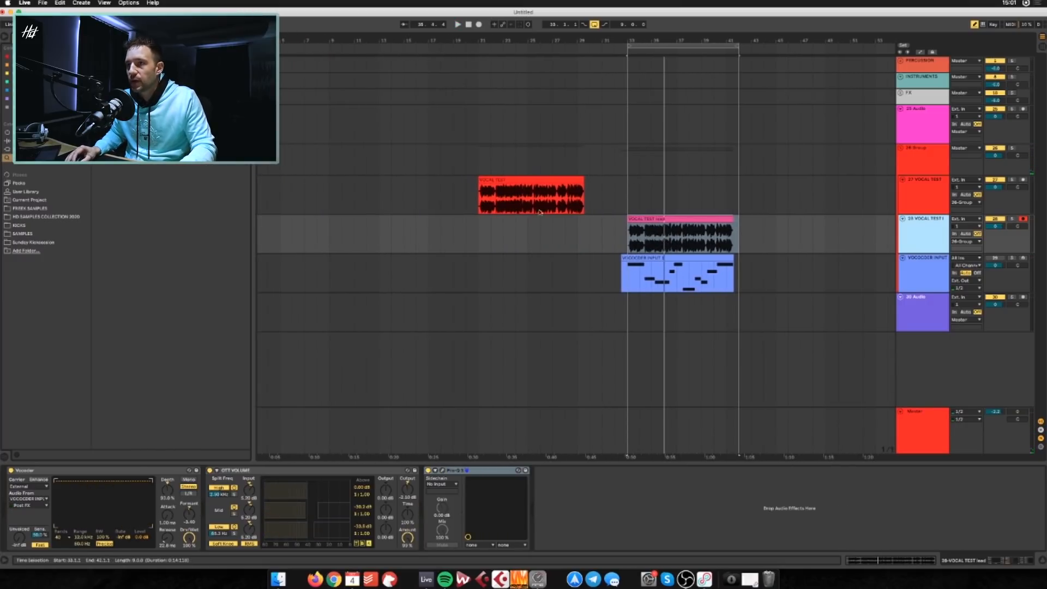
Move the VOCAL TEST clip to bar 33 so it lines up with the VOCAL TEST lead clip below
drag(529, 180, 678, 188)
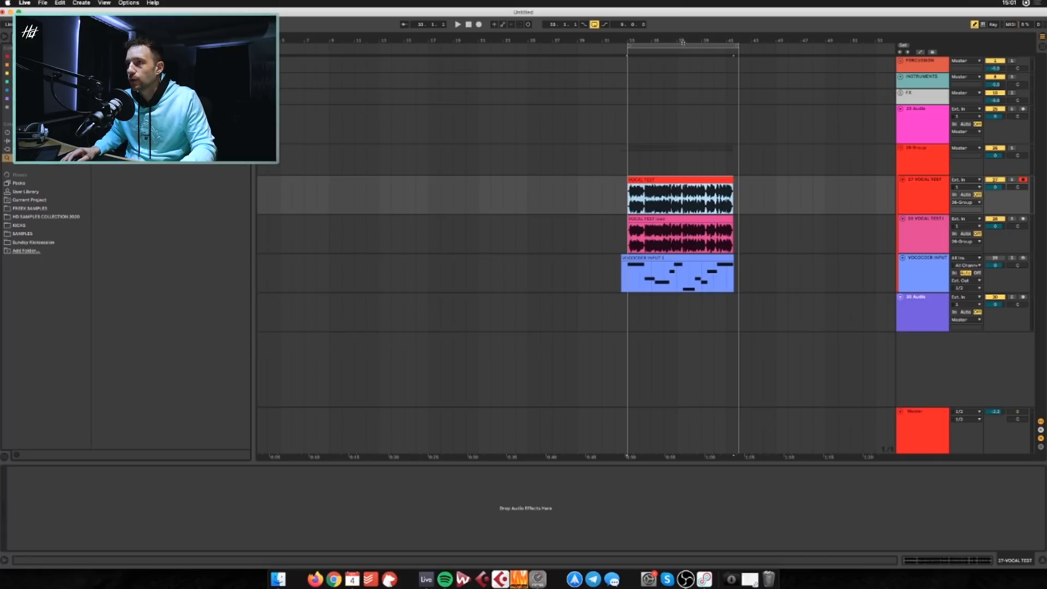
drag(683, 42, 671, 136)
click(822, 238)
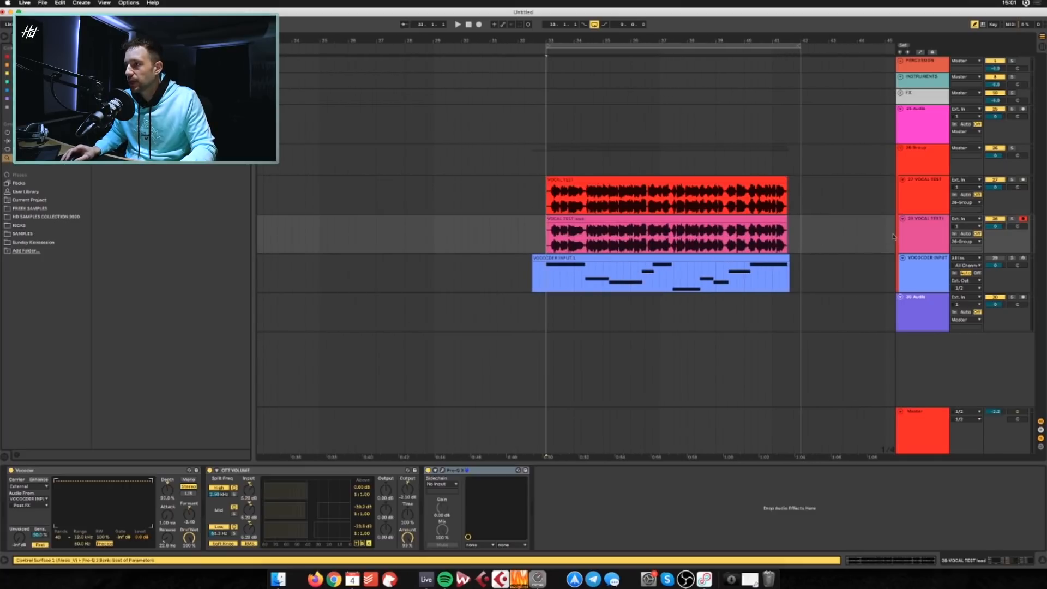
Play the loop and lower the vocoded lead track's volume to balance it against the original vocal
click(919, 223)
mouse_move(996, 225)
mouse_down()
mouse_move(996, 244)
mouse_move(998, 207)
mouse_move(996, 233)
mouse_up()
click(766, 219)
key(space)
drag(830, 40, 778, 39)
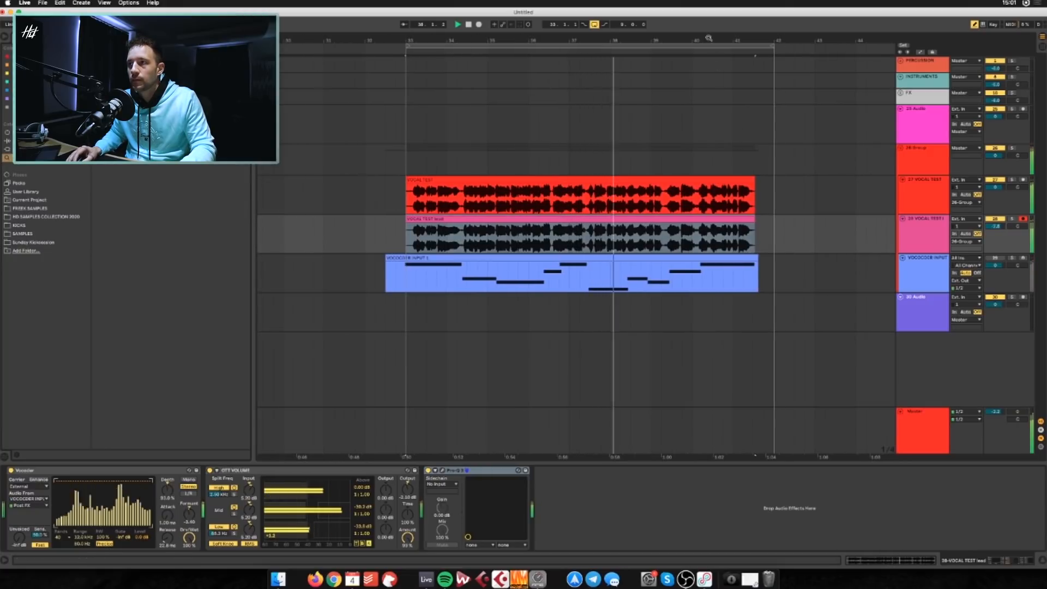
drag(991, 227, 991, 224)
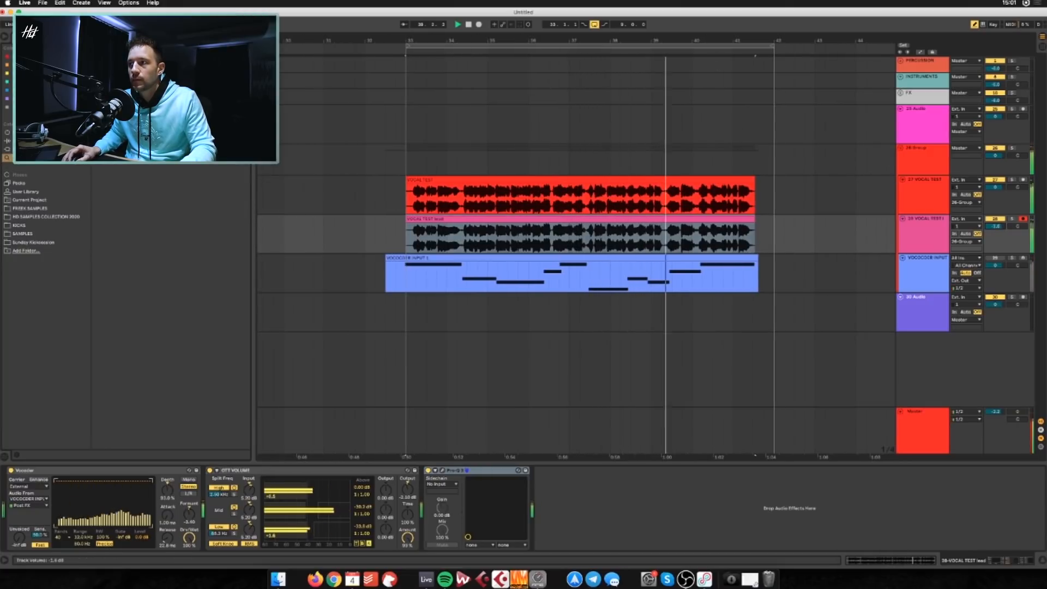
key(space)
Open the VOCODER INPUT clip, set its first six notes to E2, and delete the final long note
double_click(655, 260)
scroll(322, 364, up, 3)
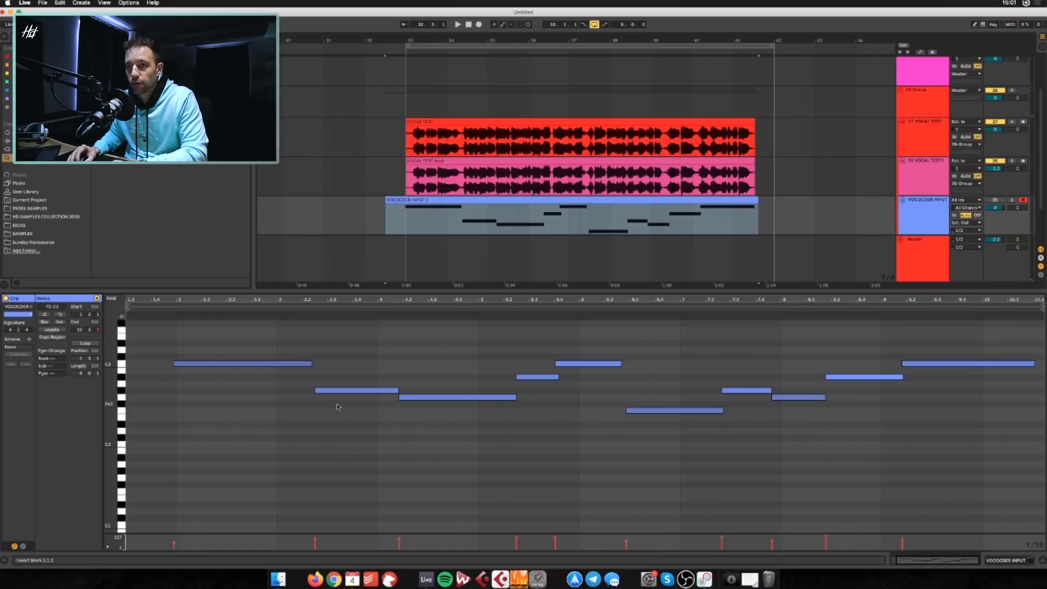
click(284, 364)
key(Down)
key(Down)
key(Down)
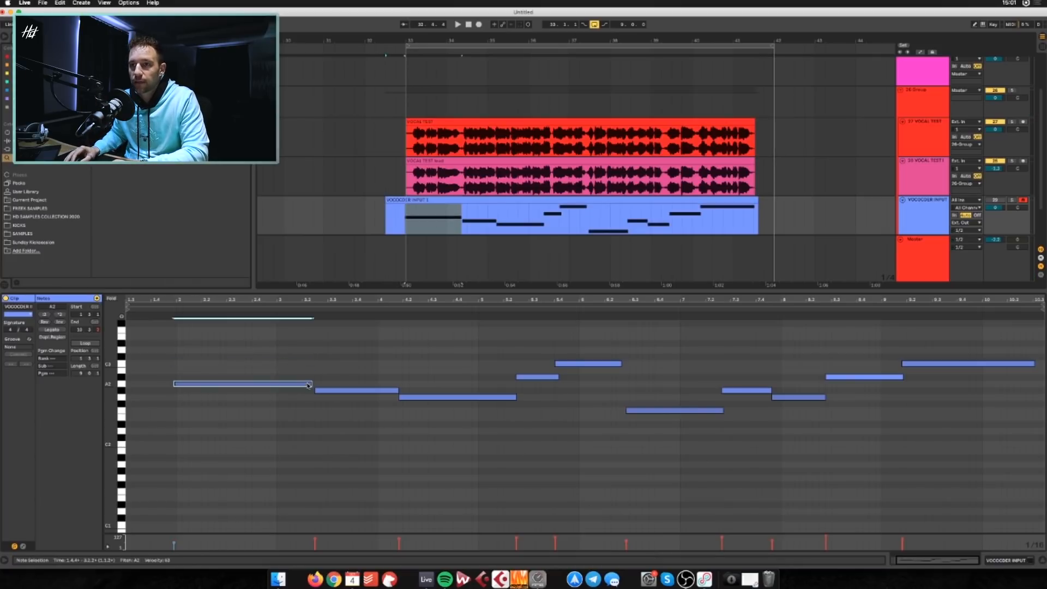
click(327, 390)
key(Up)
click(436, 397)
key(Up)
key(Up)
click(537, 376)
key(Up)
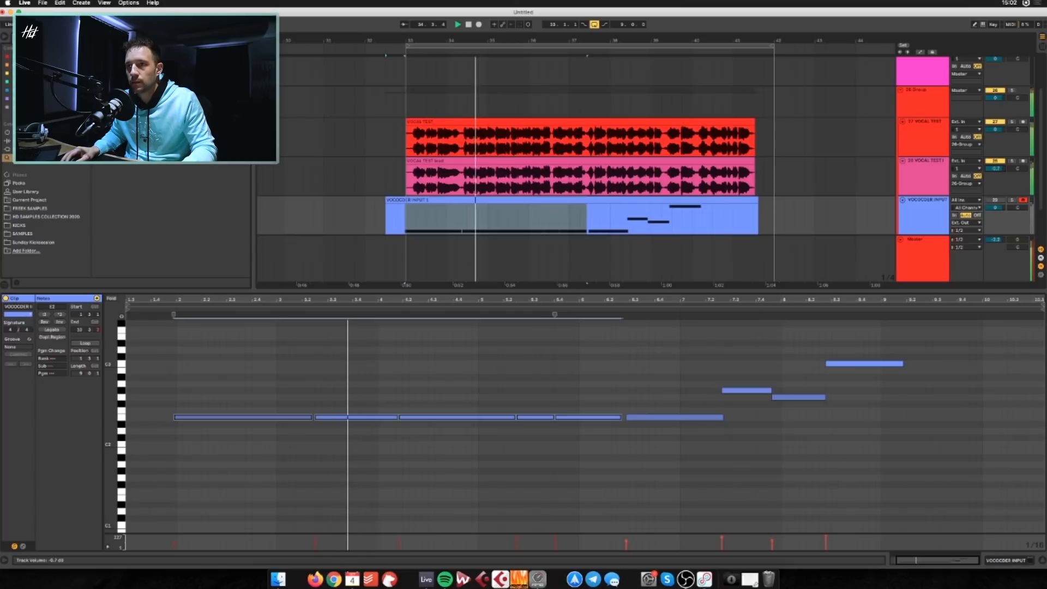
Raise the sixth and seventh VOCODER INPUT notes to A2, keep the last note at C3, and return to the lead track
click(740, 391)
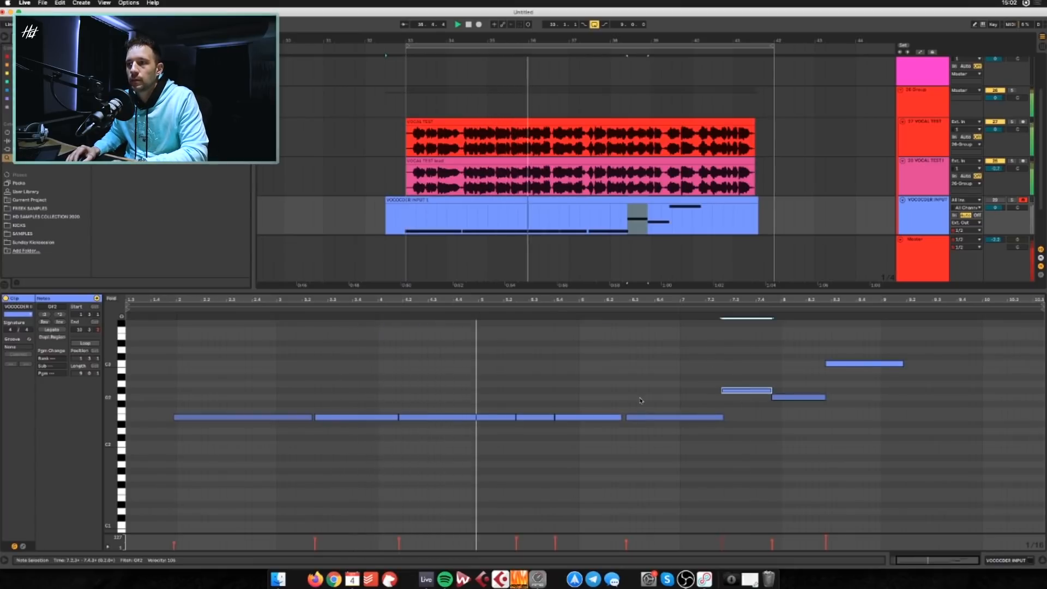
click(655, 417)
key(Up)
key(Up)
key(Up)
key(Up)
key(Up)
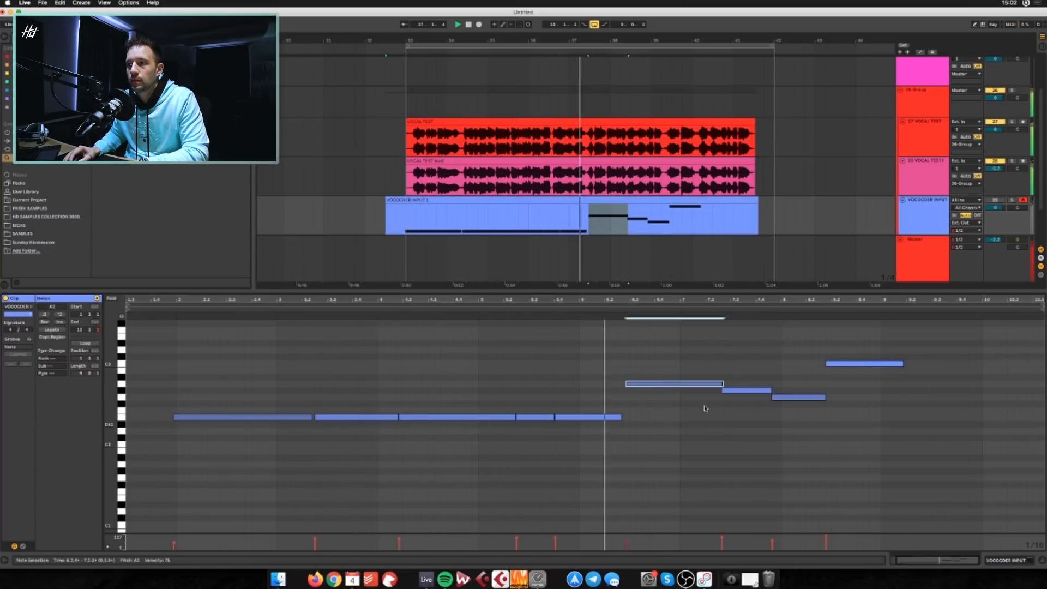
click(745, 390)
key(Up)
click(800, 390)
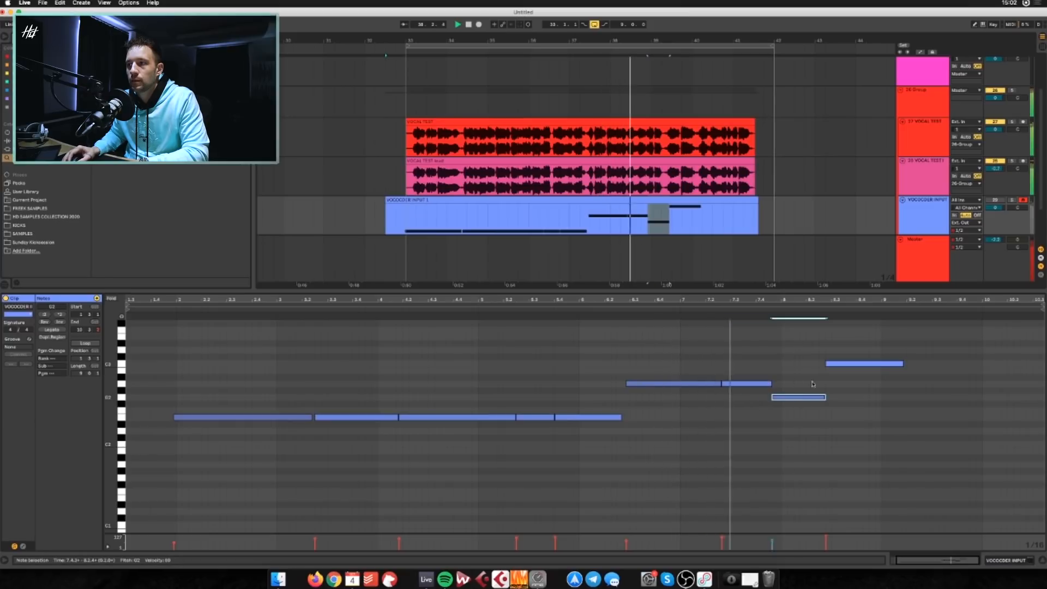
click(845, 363)
key(Down)
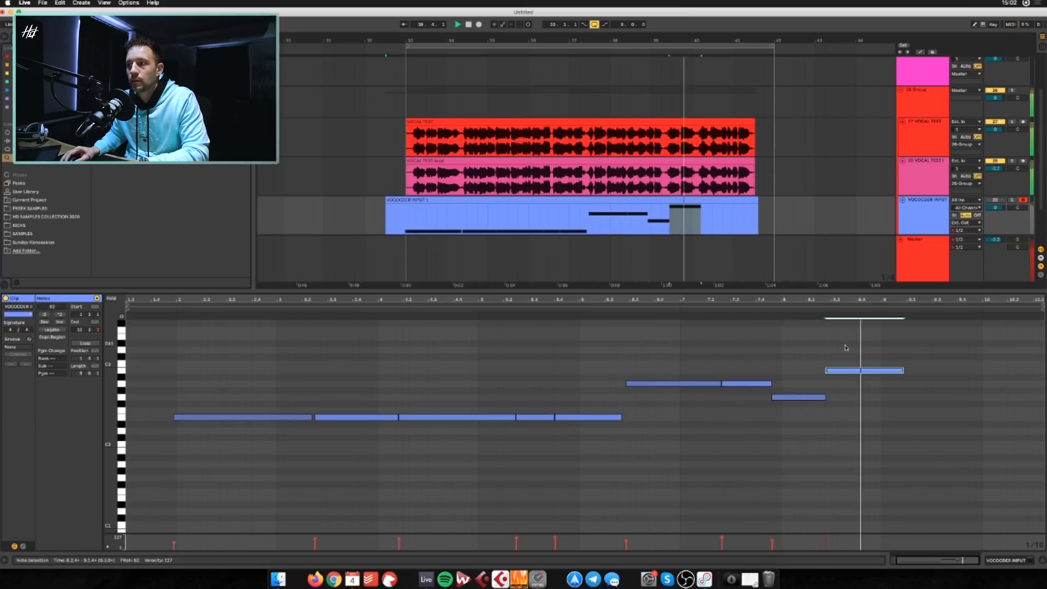
key(Up)
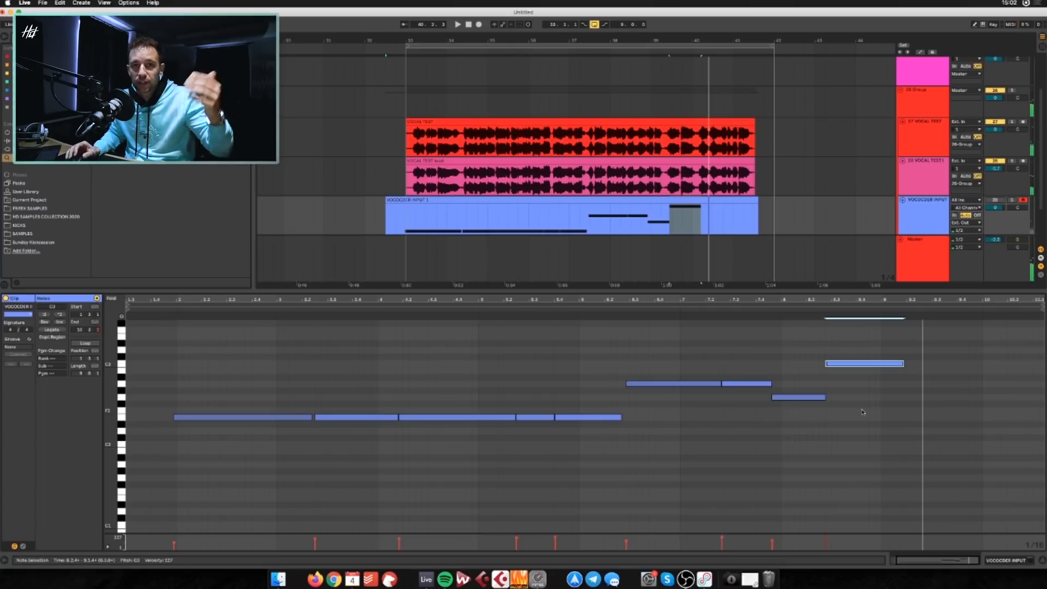
key(super+alt+l)
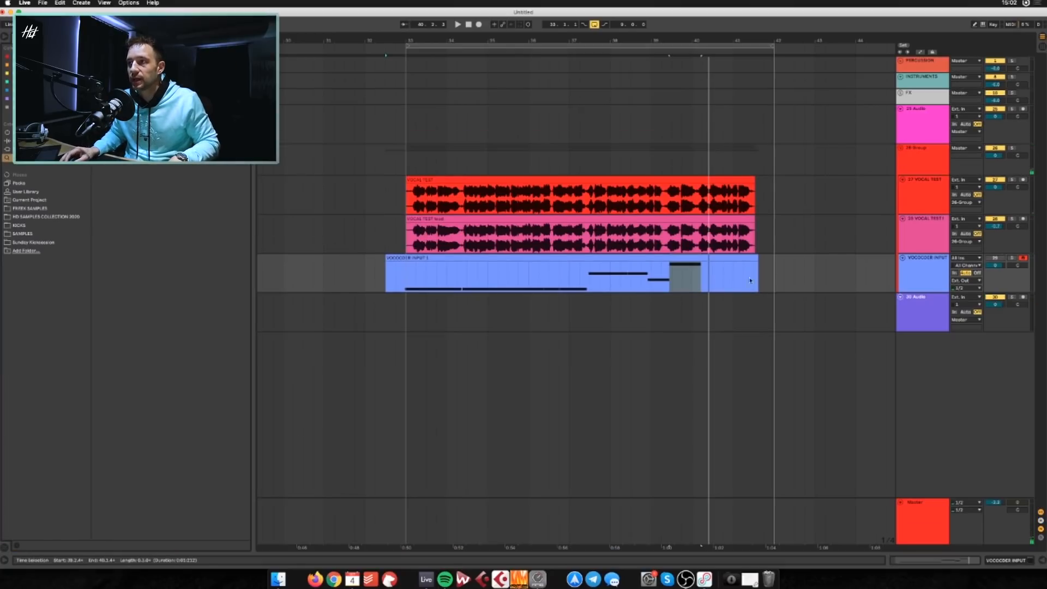
click(910, 234)
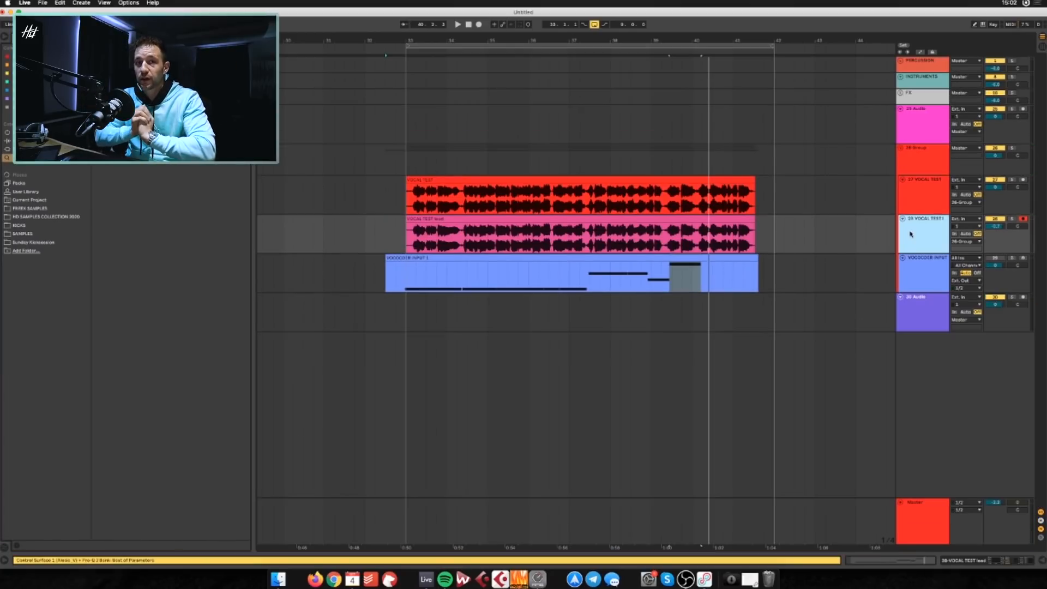
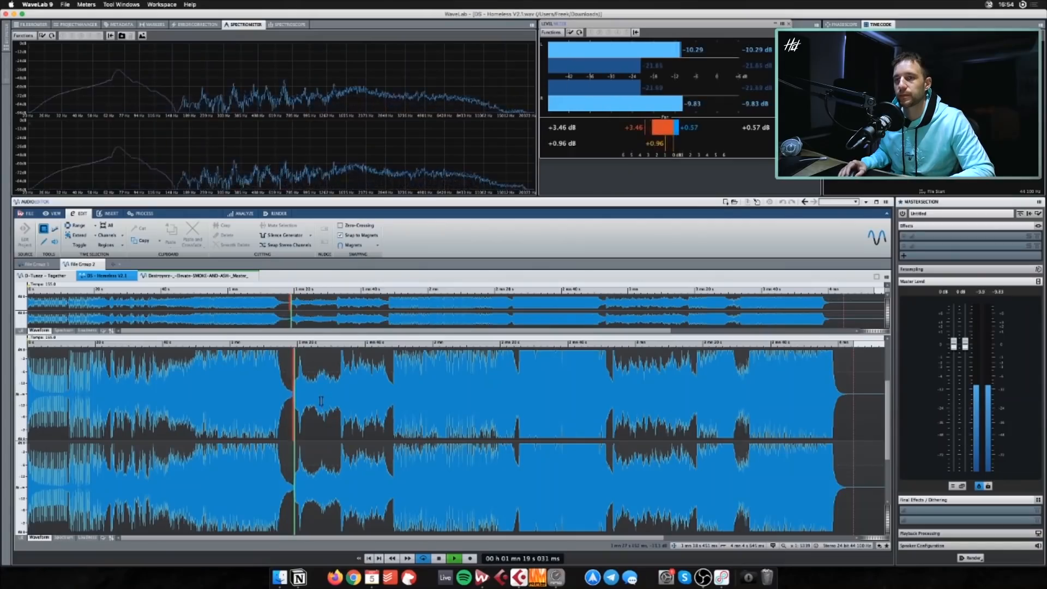
Listen through the Homeless track's first breakdown and examine the short gap before the drop around 1:46
drag(369, 538, 386, 538)
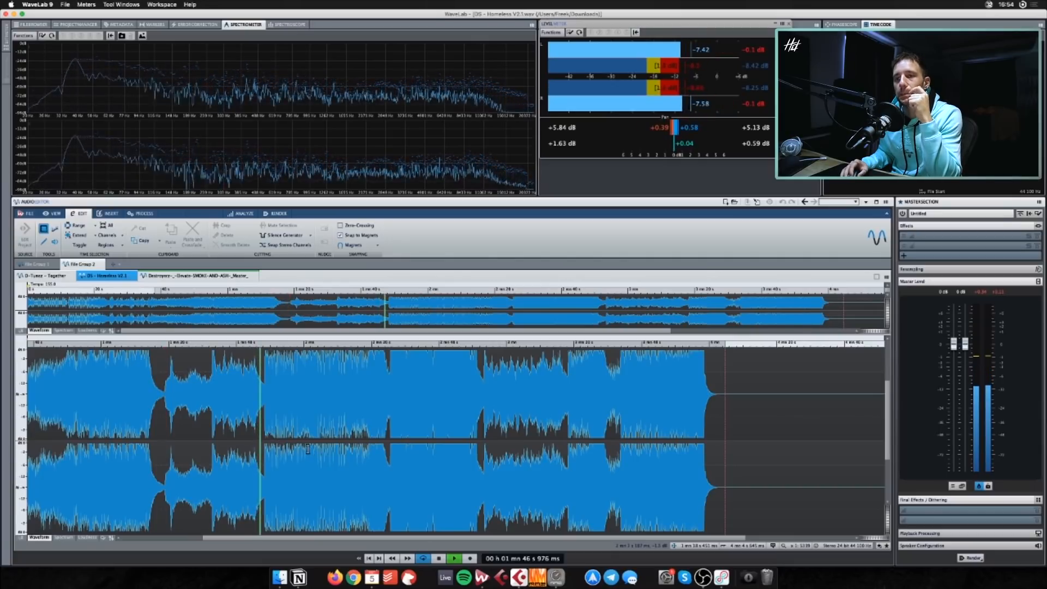
drag(353, 540, 334, 530)
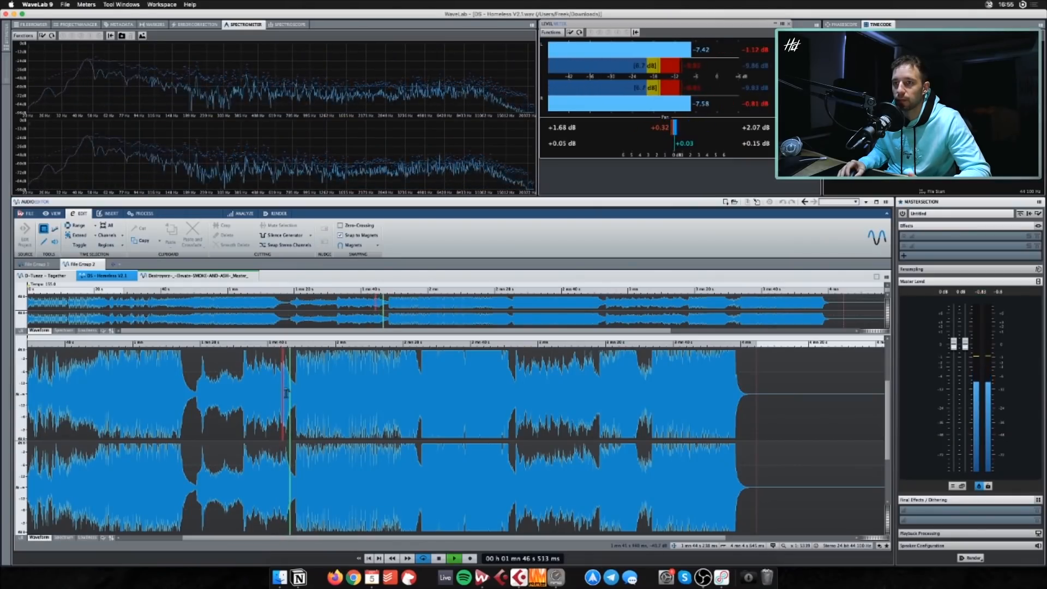
key(space)
drag(289, 393, 297, 393)
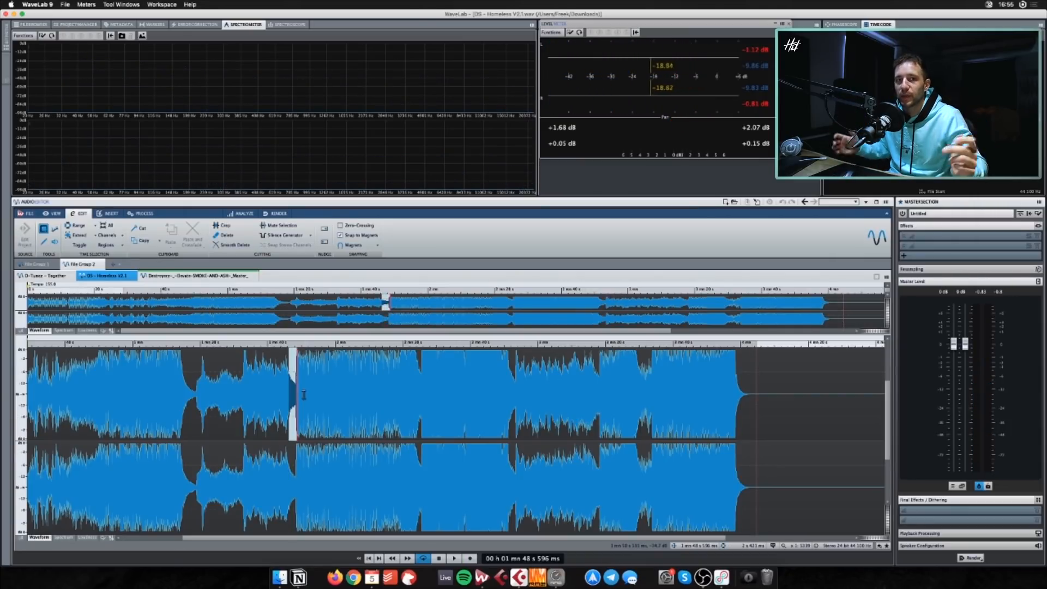
click(350, 401)
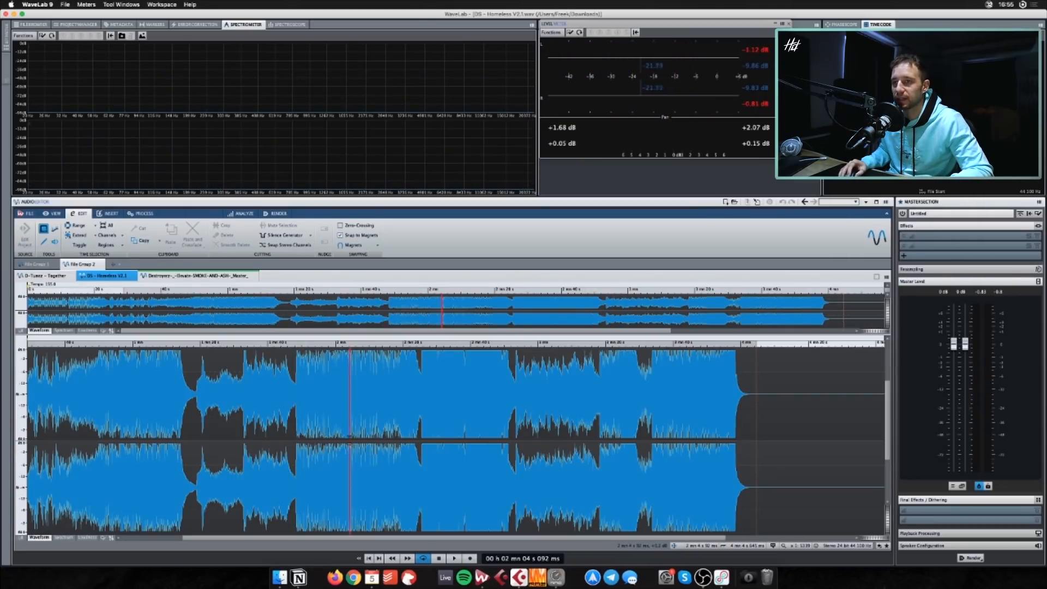
drag(260, 404, 285, 408)
click(287, 409)
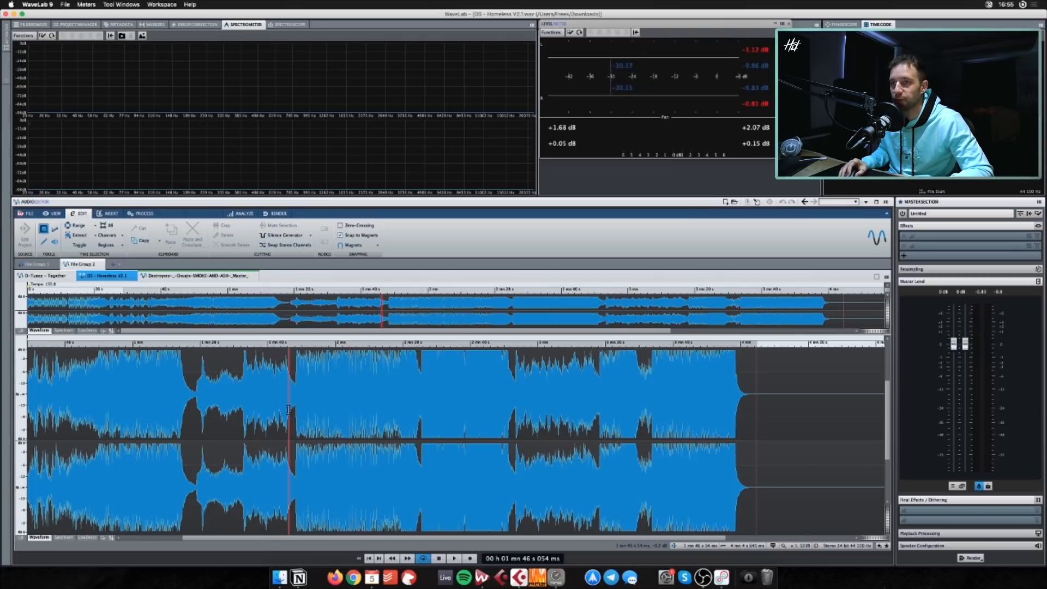
Audition the break within the first drop around 2:24 and the second breakdown around 3:04
click(417, 366)
key(space)
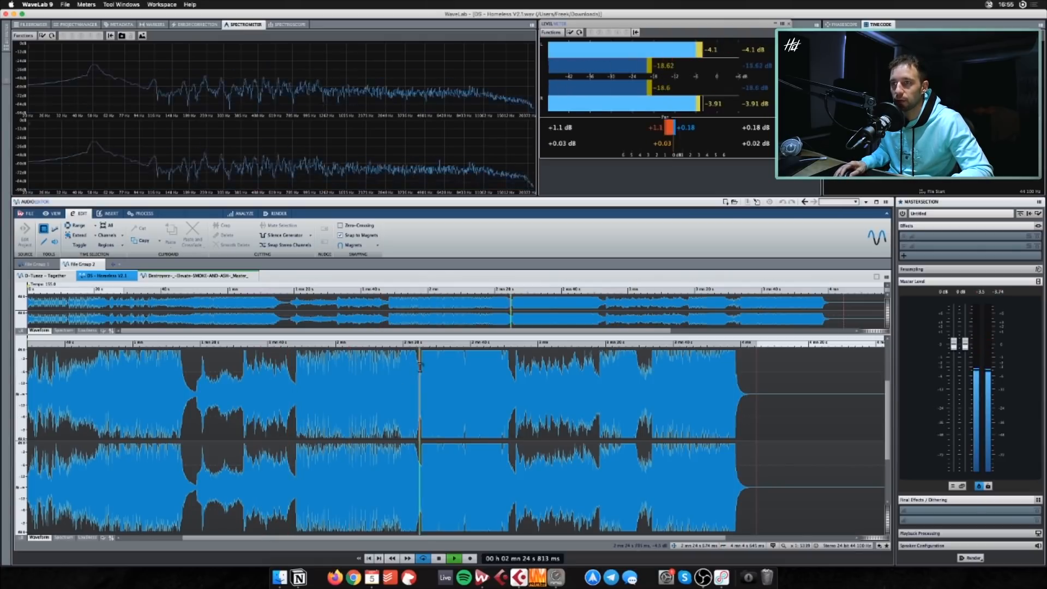
key(space)
click(508, 384)
click(526, 386)
key(space)
click(555, 394)
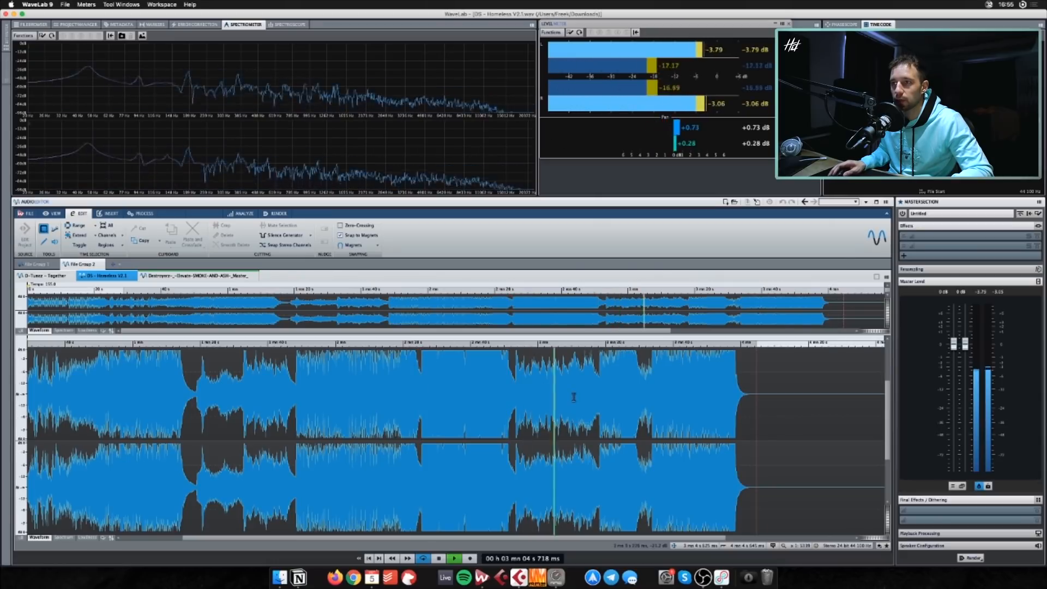
key(space)
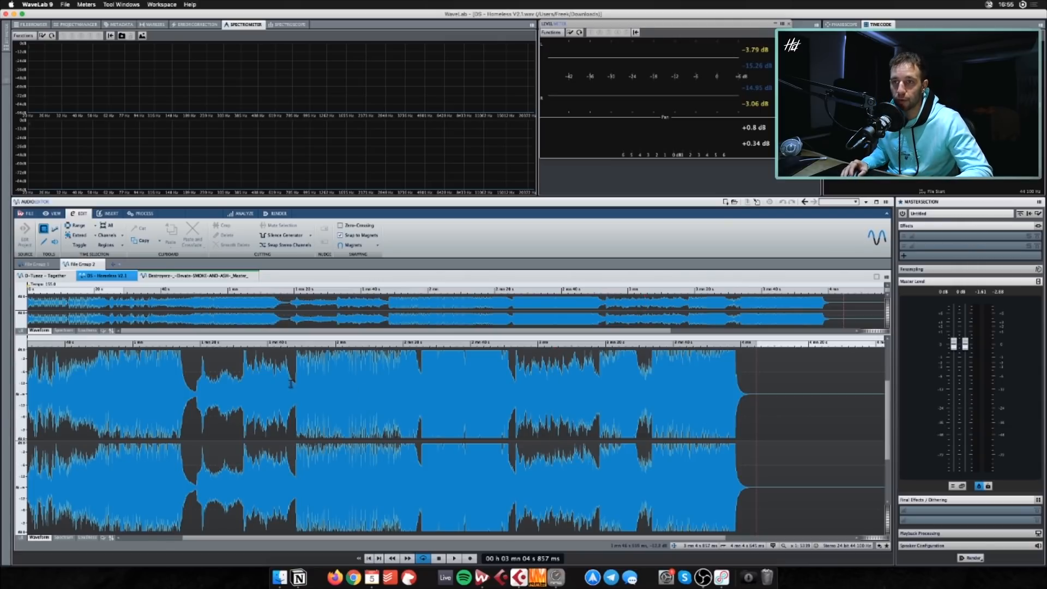
Audition the build-up leading into the first drop from several start points around 1:42
drag(242, 413, 293, 421)
click(274, 408)
key(space)
key(space)
click(286, 400)
key(space)
key(space)
click(276, 384)
key(space)
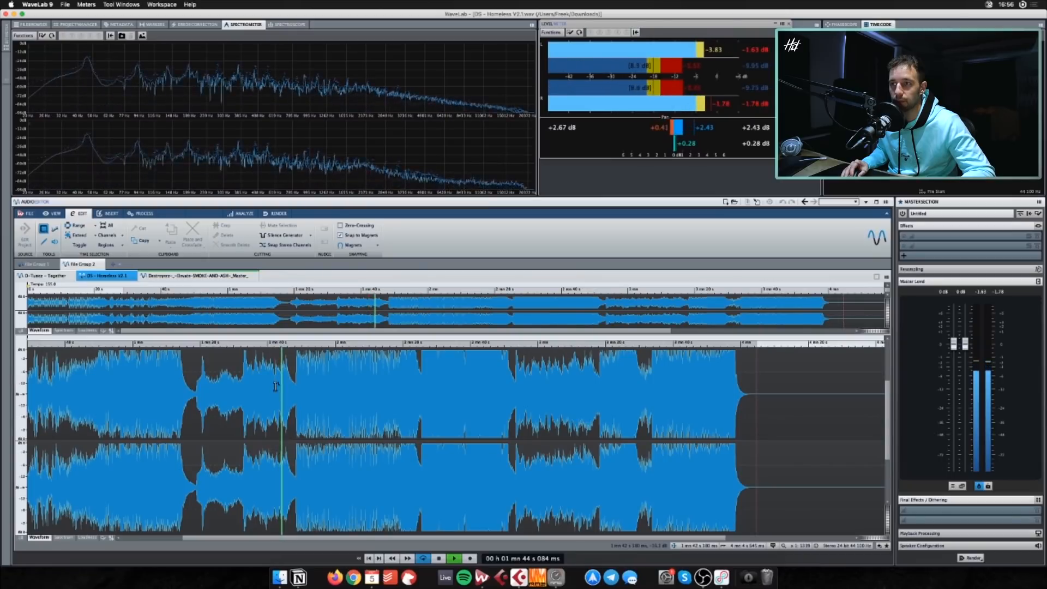
key(space)
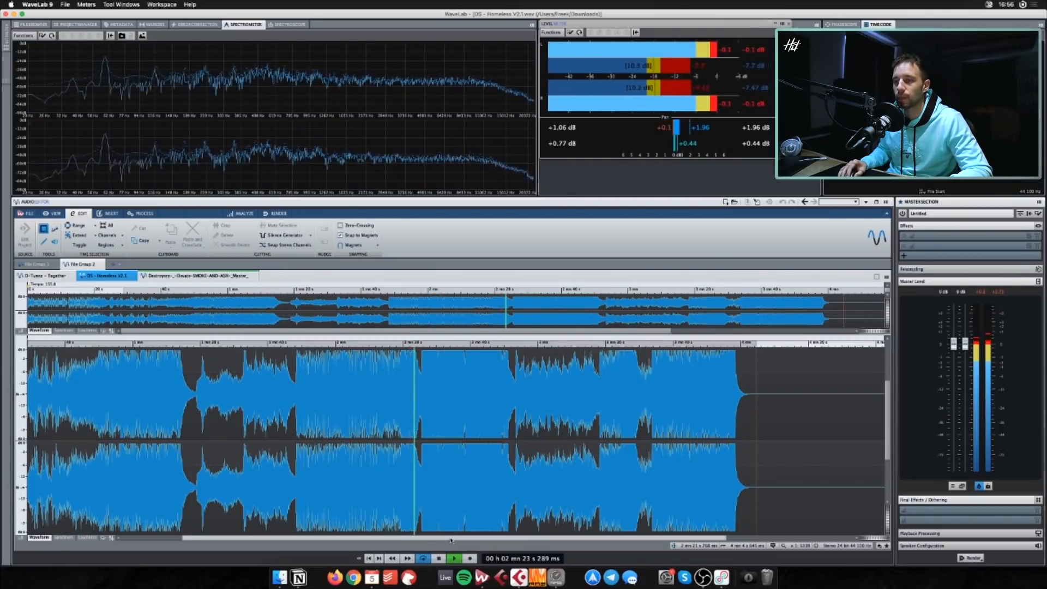
Follow playback from the first drop into the second breakdown, examining the level changes in the waveform
drag(401, 537, 416, 536)
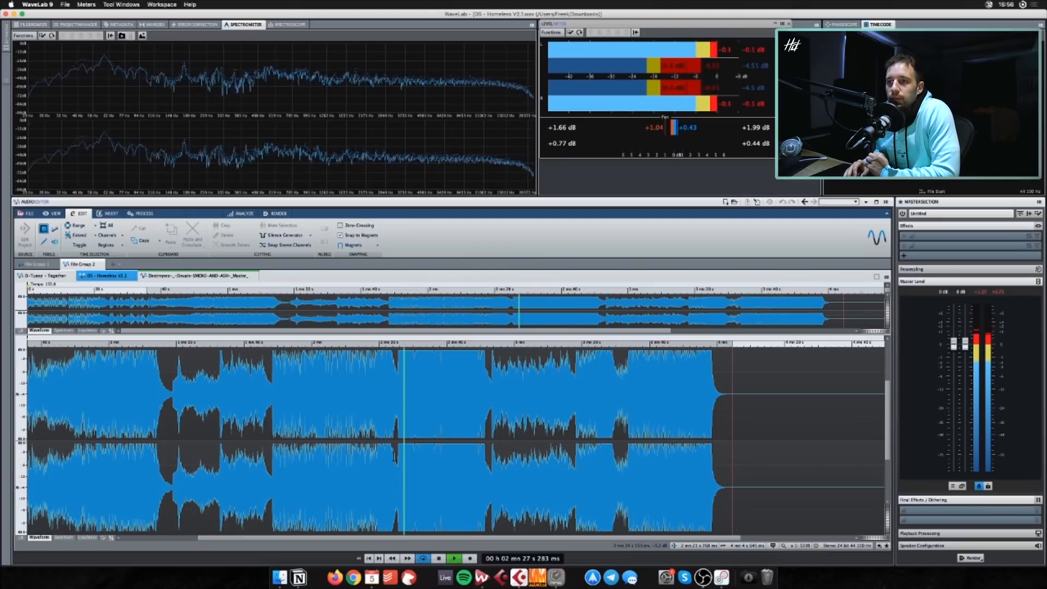
drag(408, 538, 426, 539)
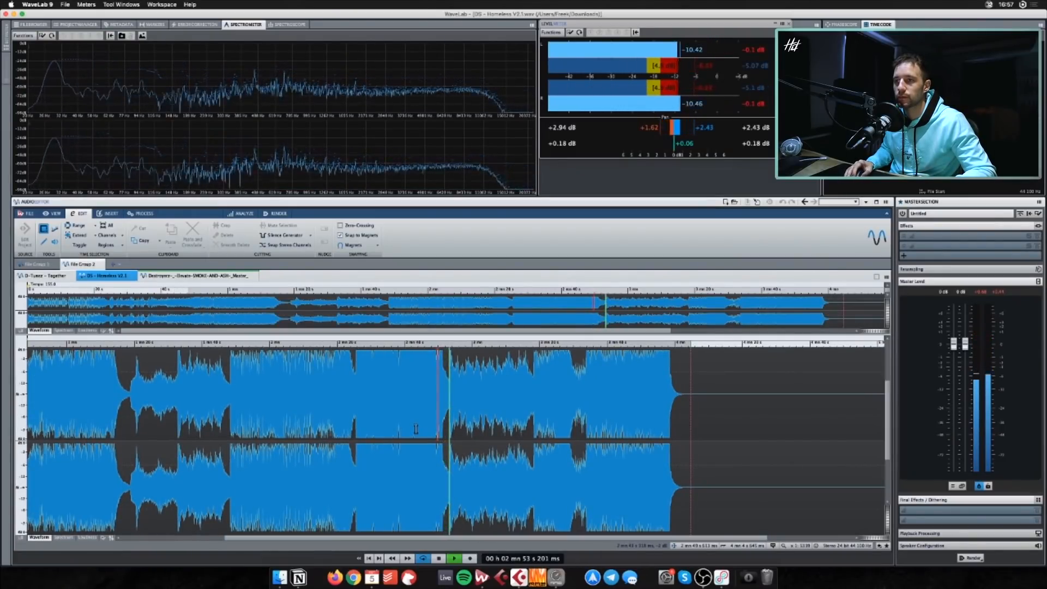
drag(495, 538, 513, 540)
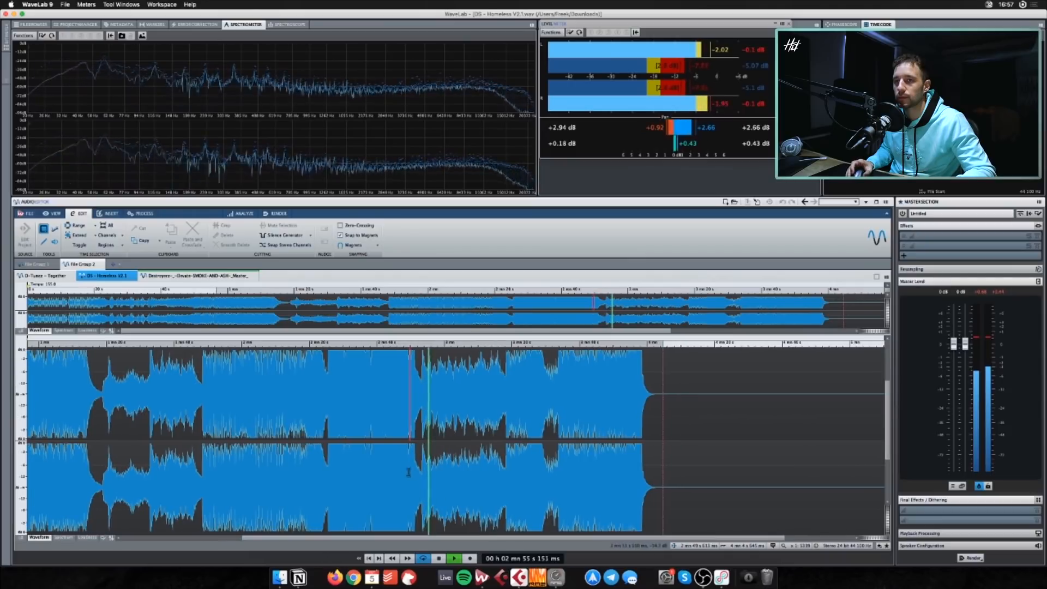
scroll(399, 467, up, 5)
scroll(399, 466, down, 5)
scroll(399, 466, left, 5)
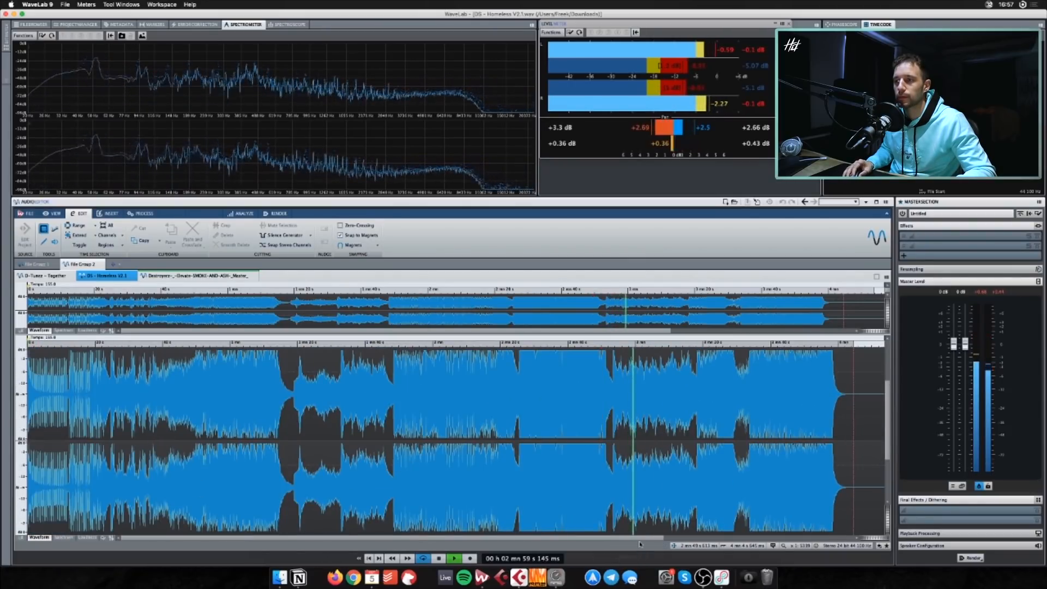
scroll(612, 449, right, 3)
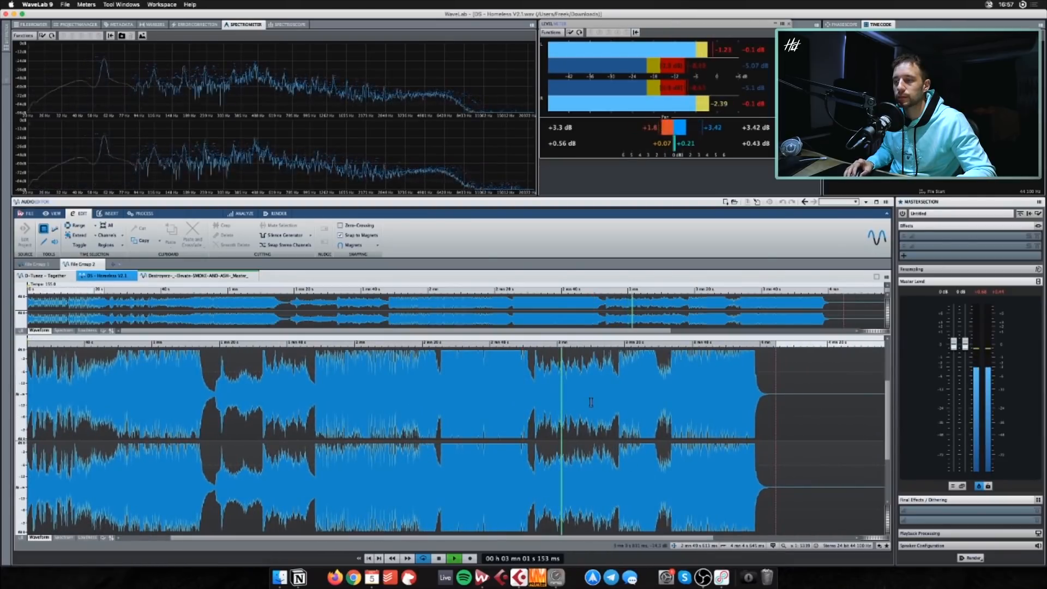
Compare the second breakdown around 3:08 with the intro around 0:30, and place the cursor near 3:15
click(583, 391)
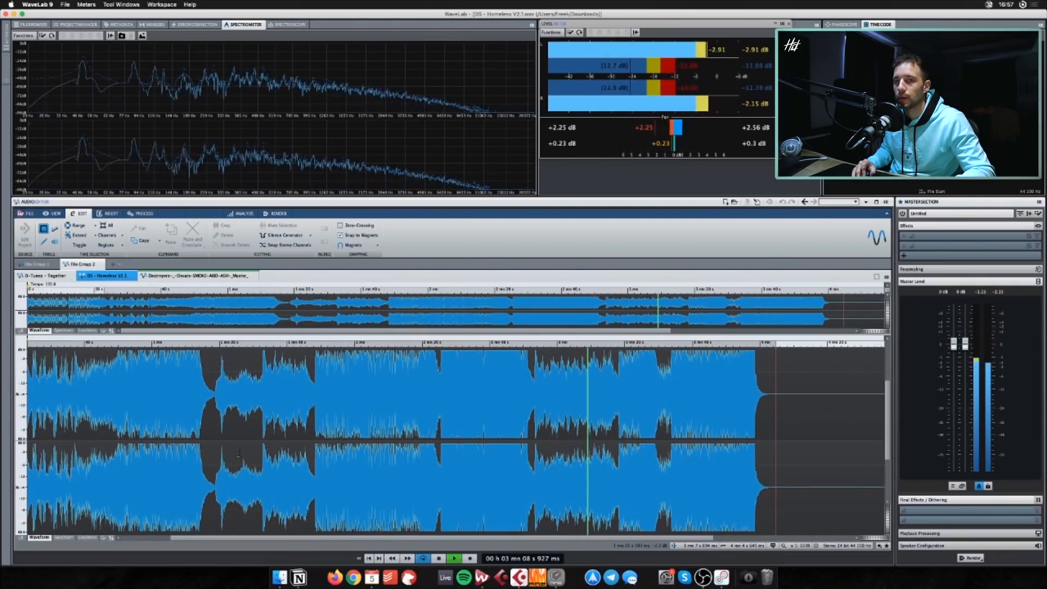
key(space)
click(49, 379)
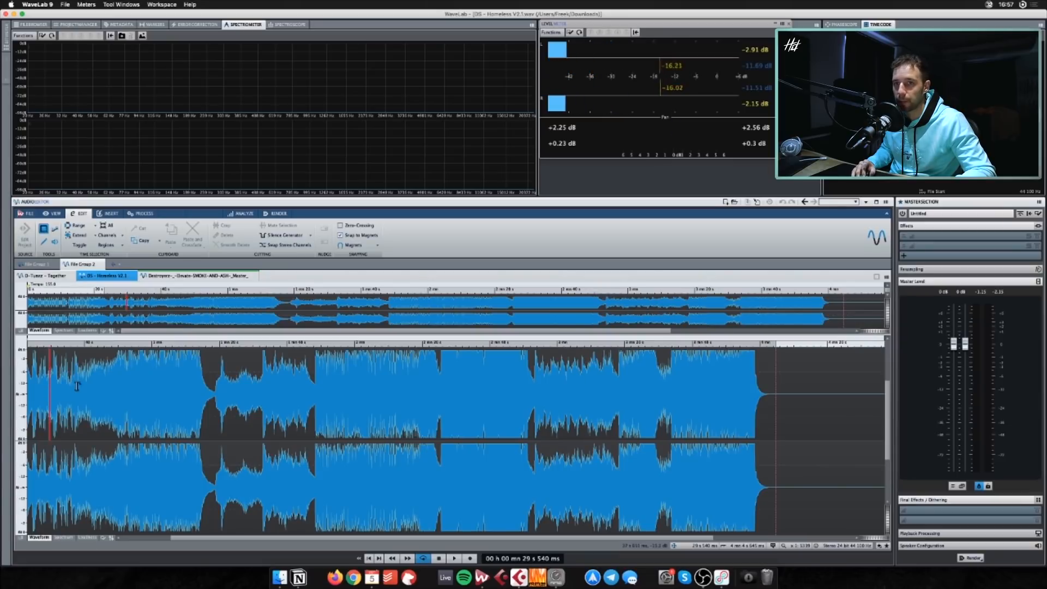
key(space)
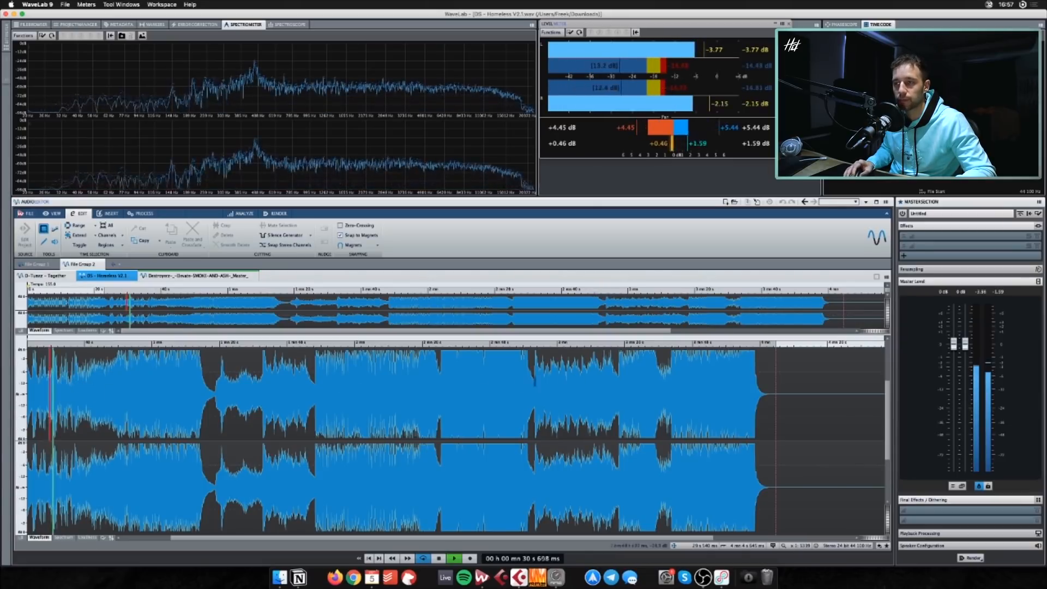
key(space)
click(584, 376)
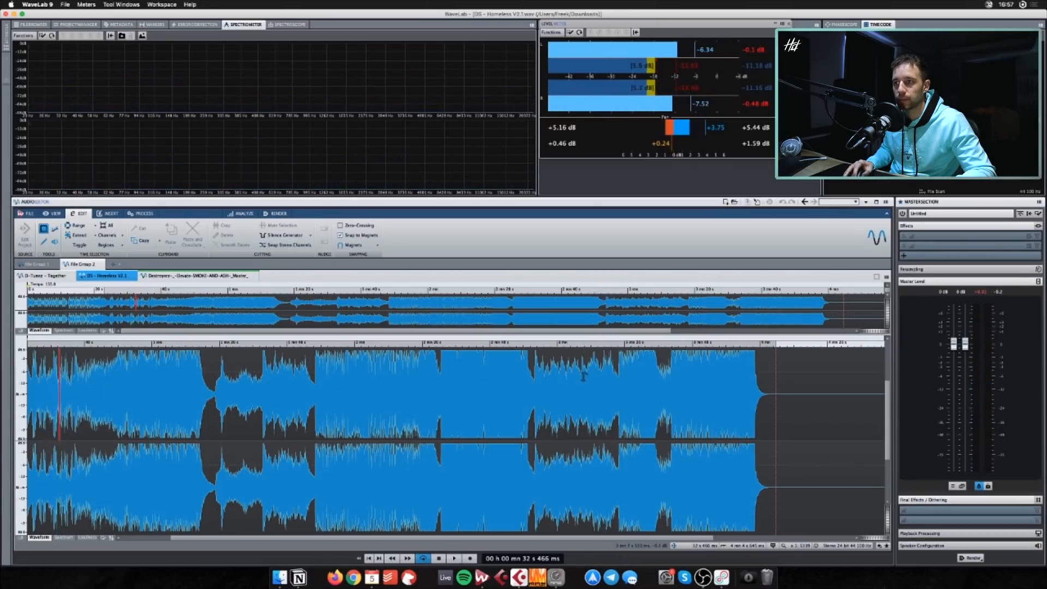
click(609, 380)
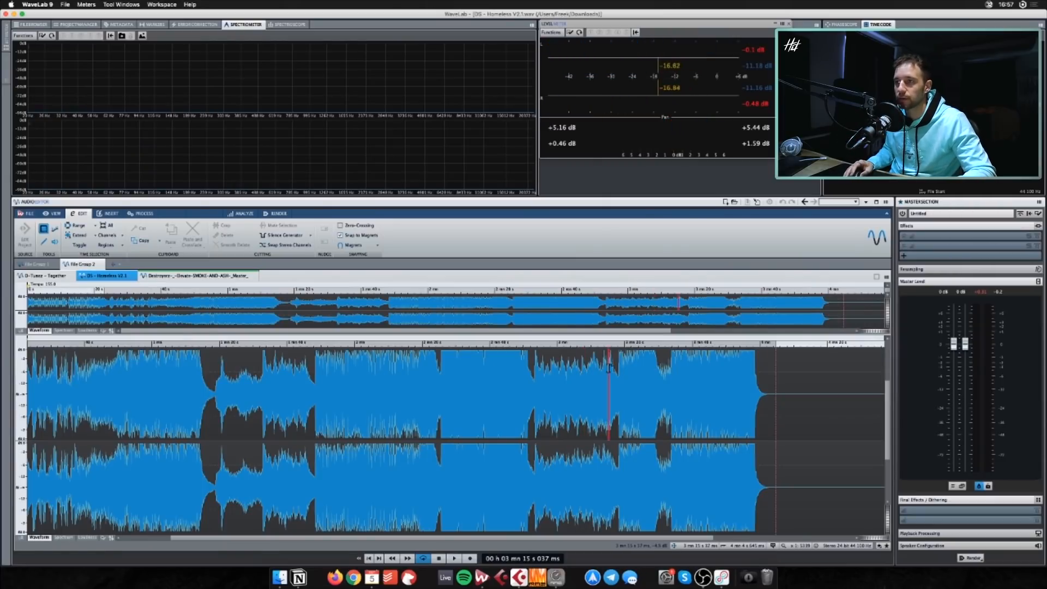
Audition the transition from about 3:15 through the short break into the final drop around 3:33
key(space)
drag(615, 538, 665, 542)
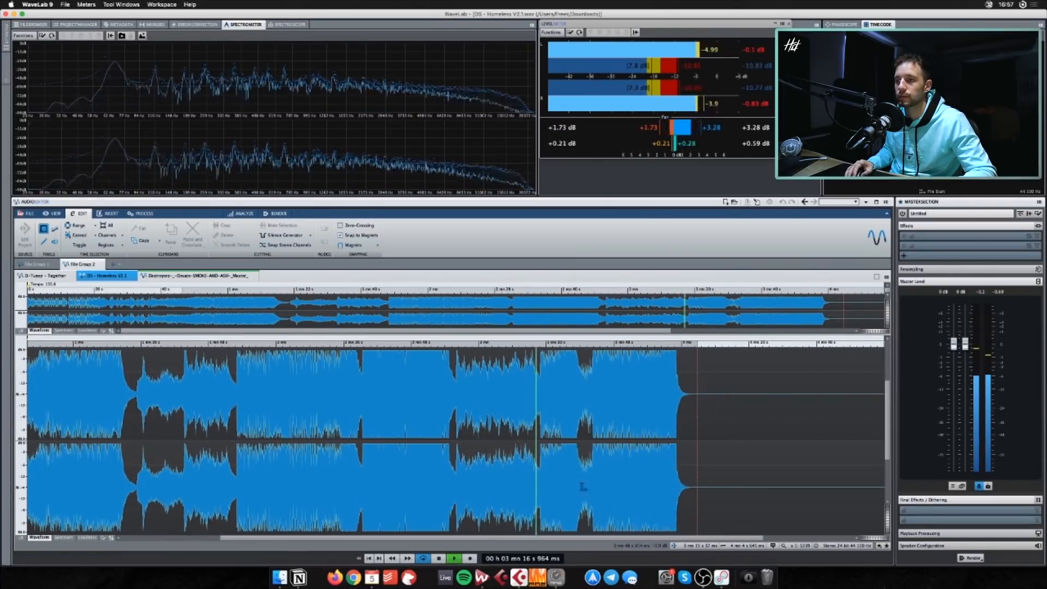
drag(575, 541, 603, 540)
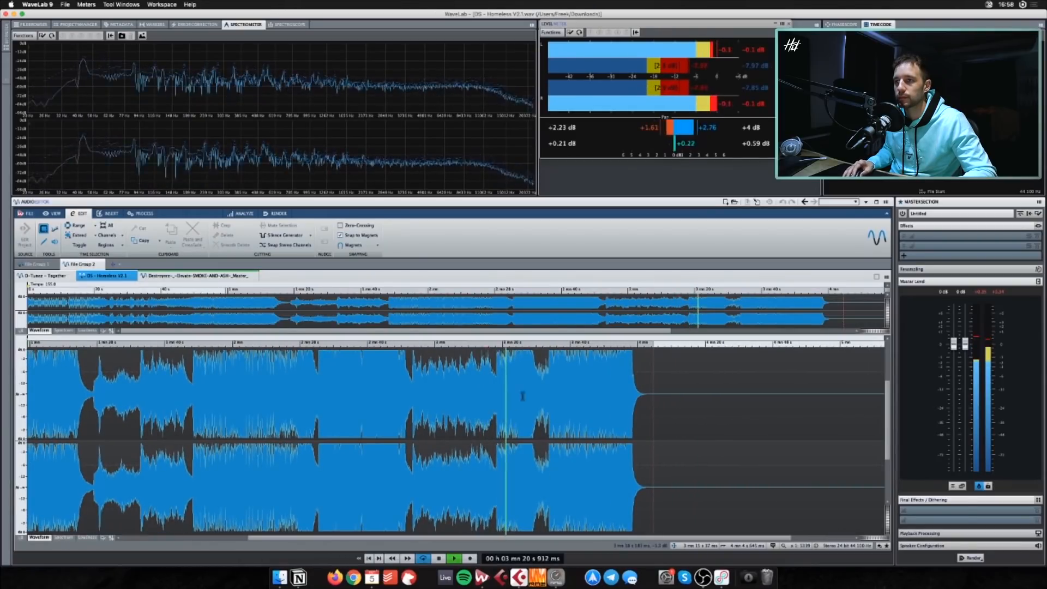
click(538, 370)
drag(554, 539, 568, 538)
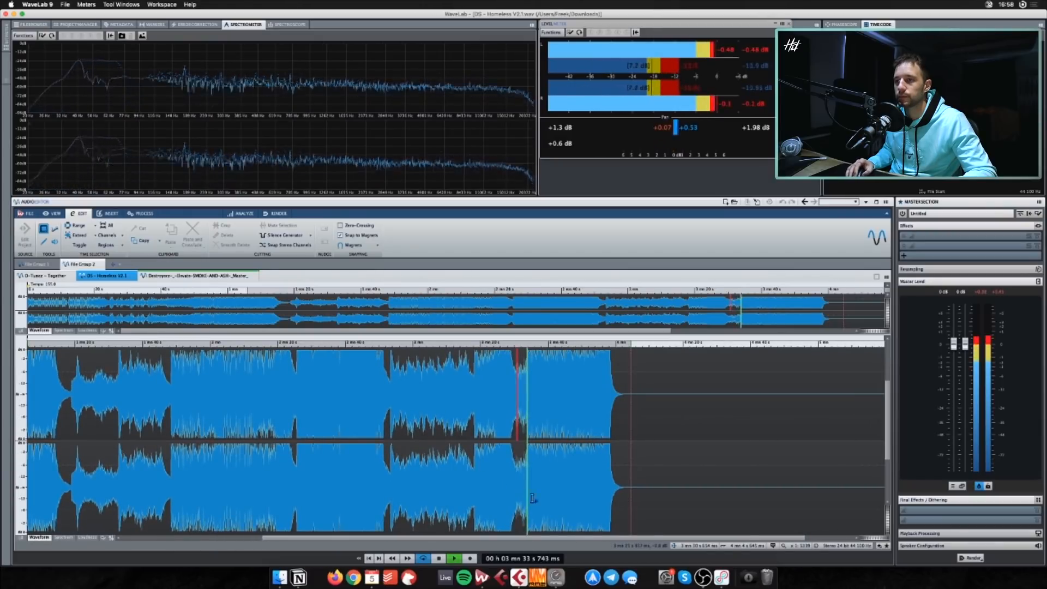
Replay the entry of the final drop from around 3:34, viewing it alongside the track's earlier sections
scroll(532, 452, left, 6)
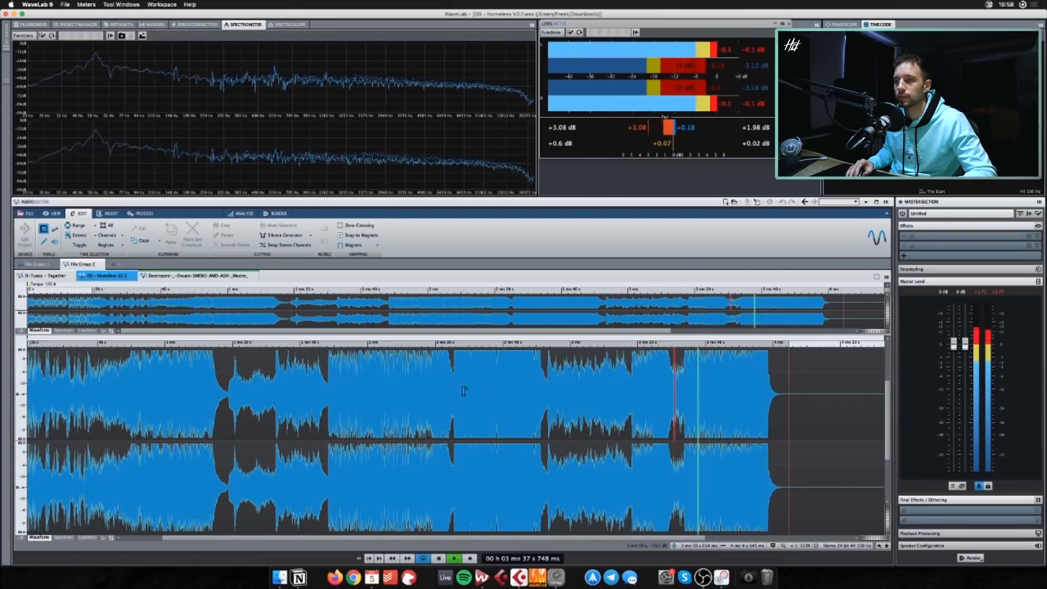
click(687, 359)
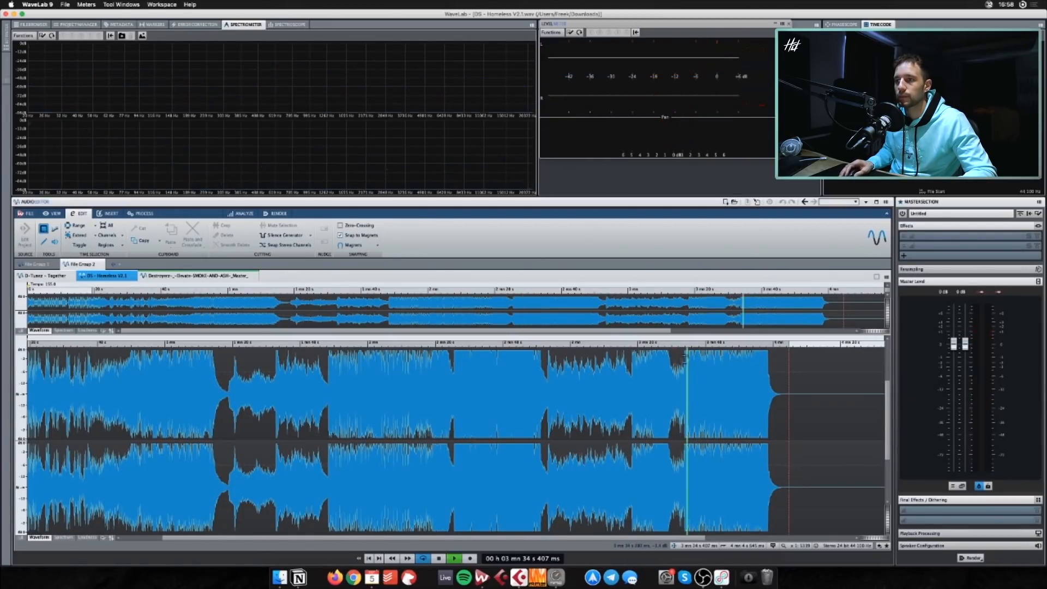
key(space)
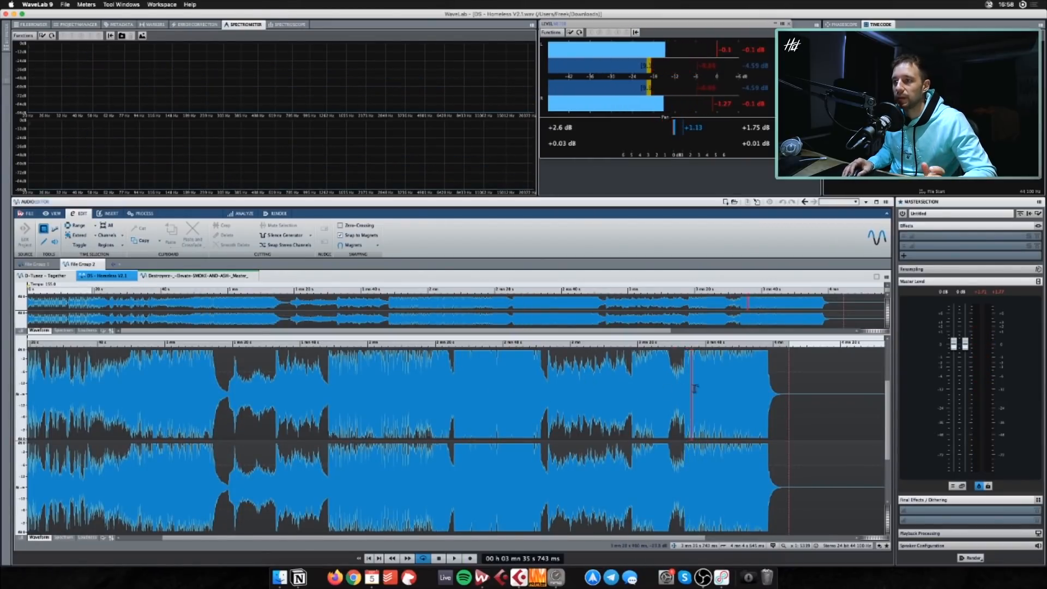
click(168, 377)
key(space)
key(space)
key(space)
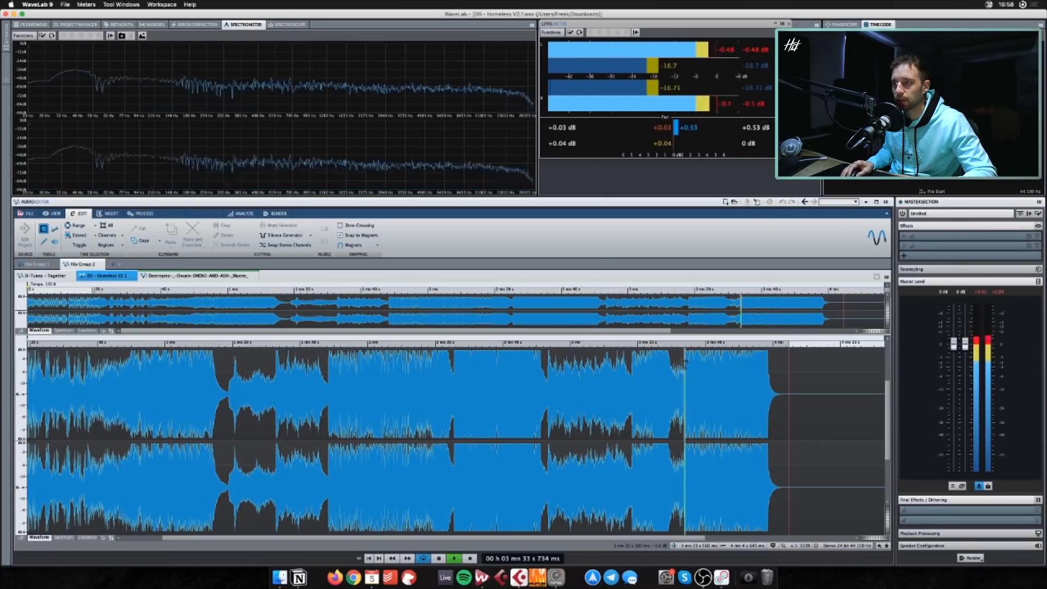
Compare the final drop with the earlier sections by auditioning the track around 2:42, 2:25 and 0:56
click(511, 395)
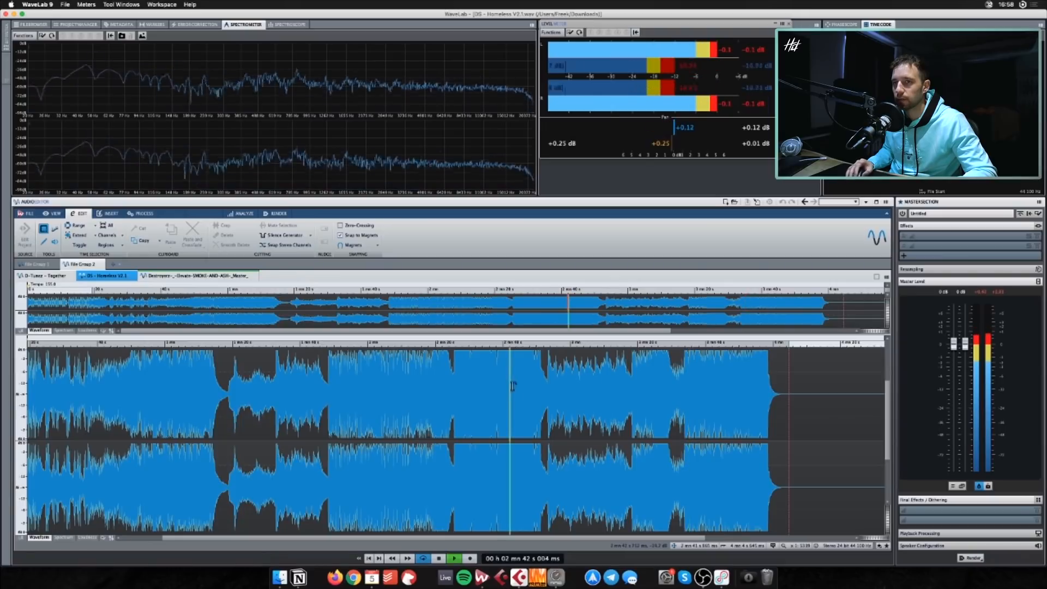
click(452, 371)
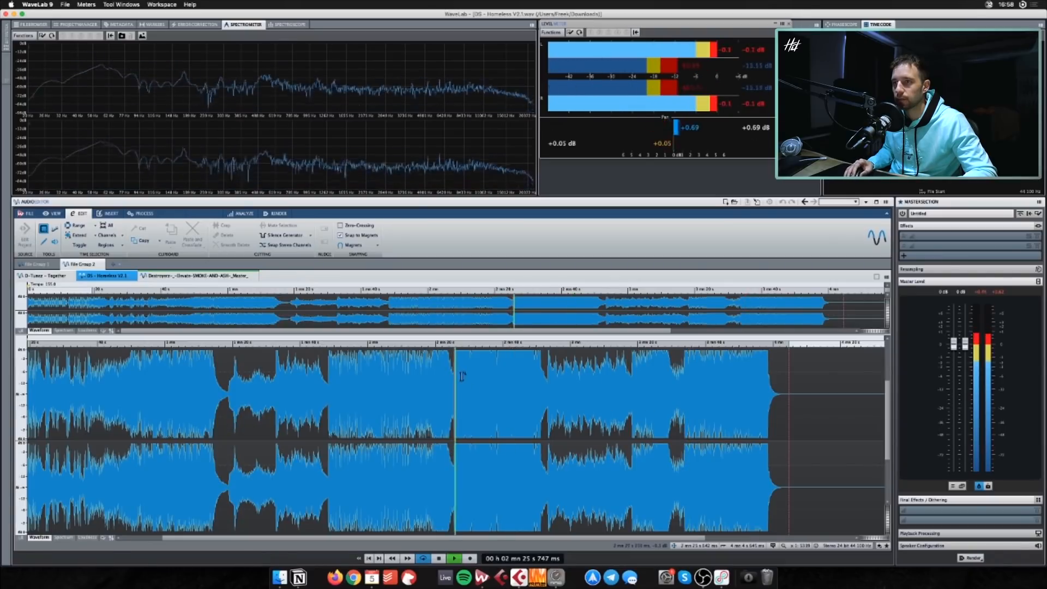
click(150, 365)
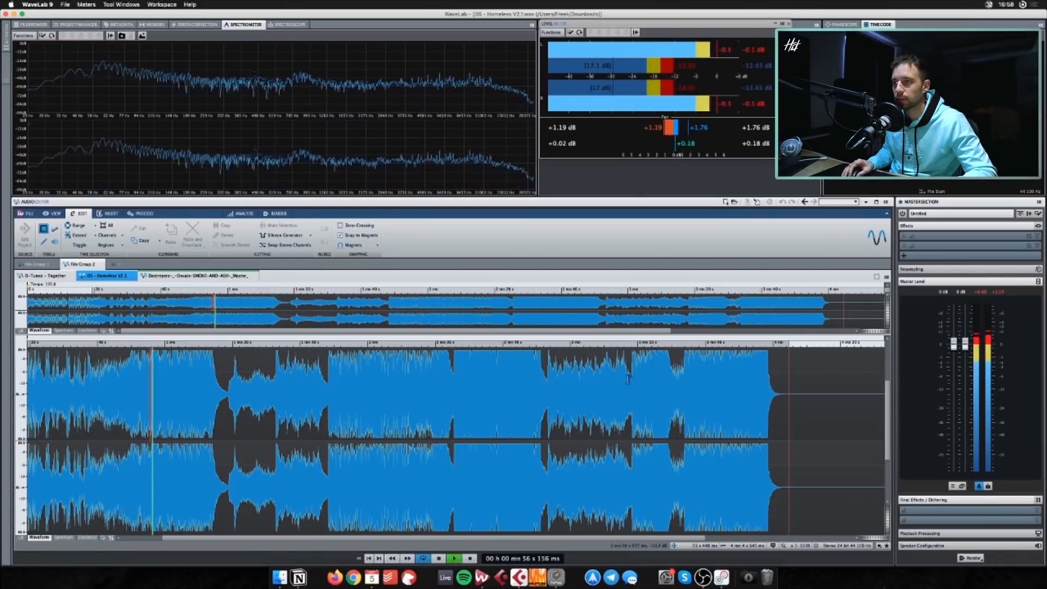
key(space)
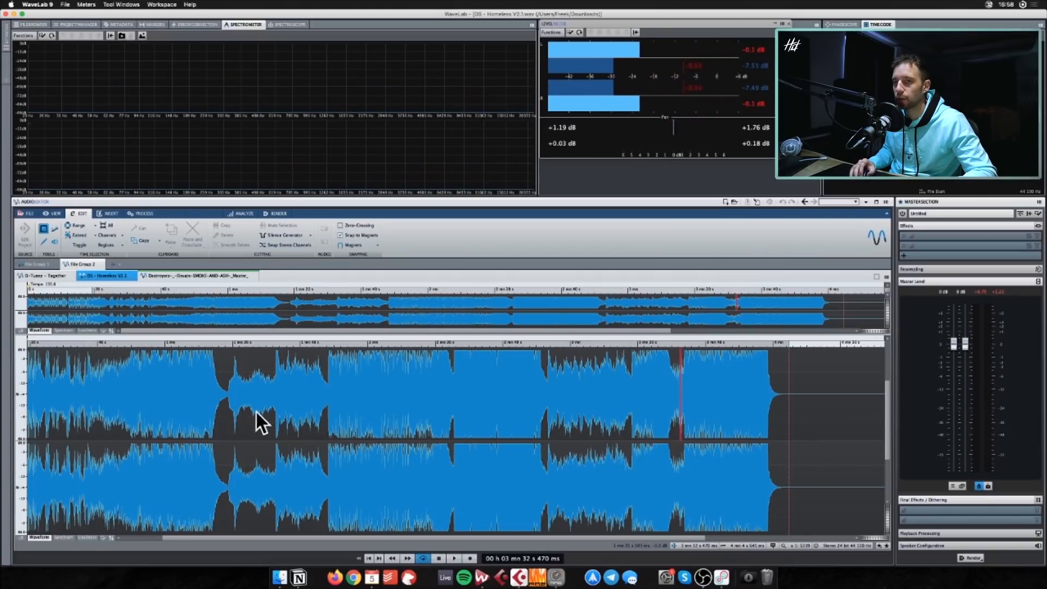
Mark the full-level passage from about 0:53 to 1:11, and play the final drop from about 3:33 for comparison
drag(142, 385, 203, 384)
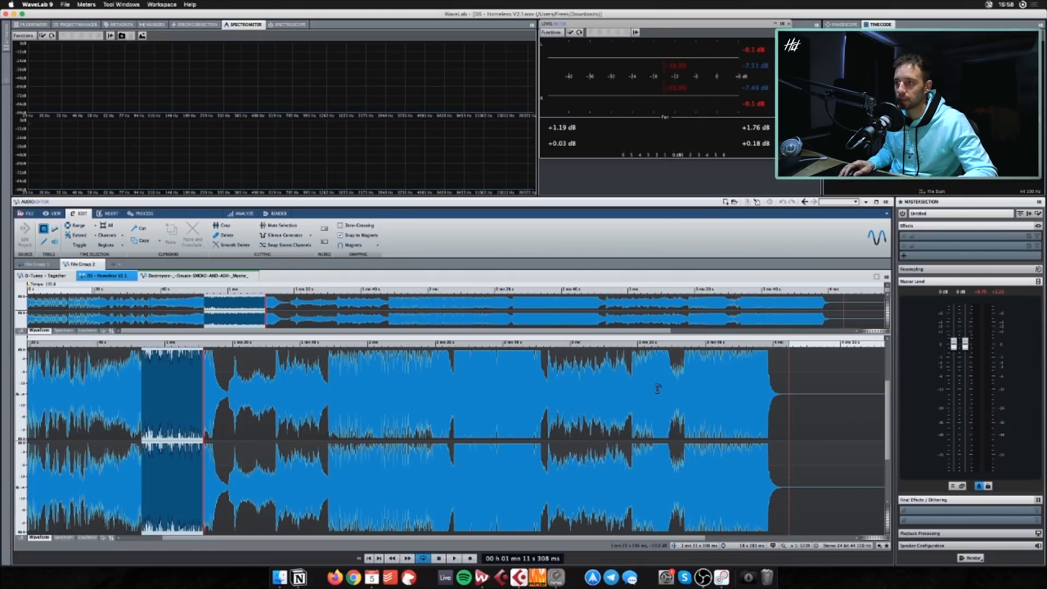
click(682, 376)
key(space)
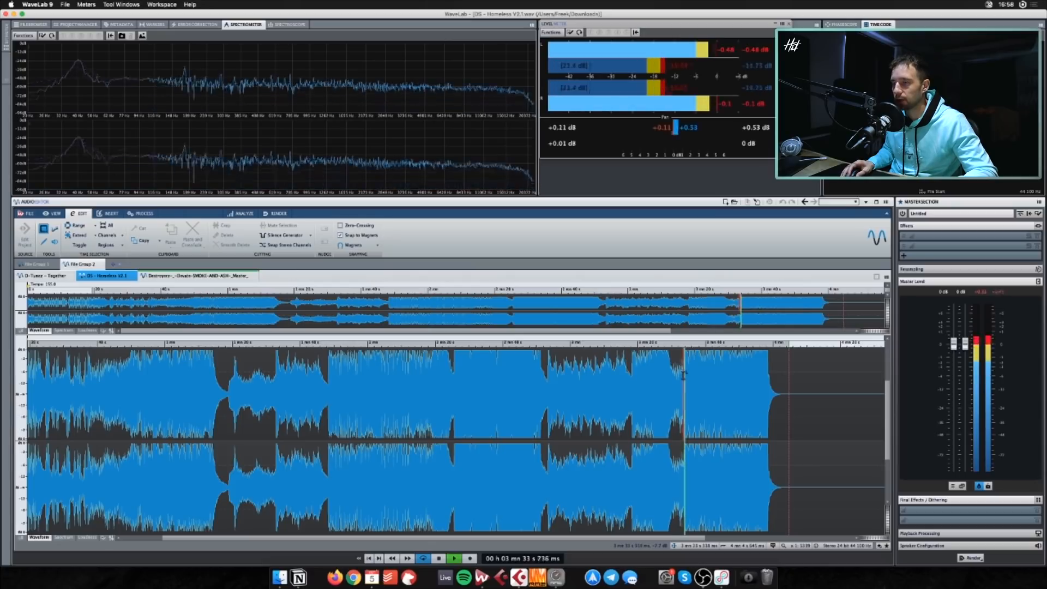